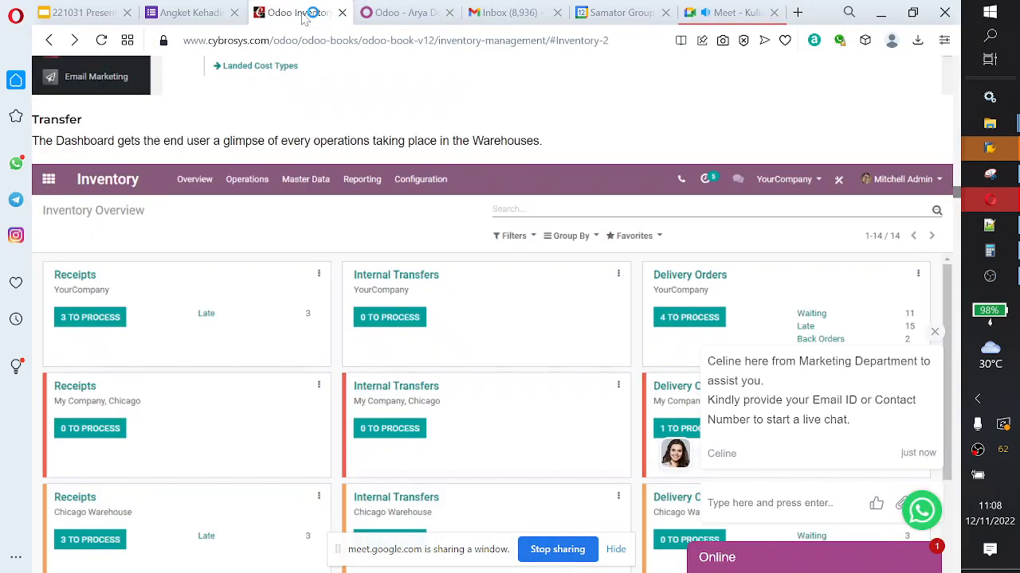
click(404, 17)
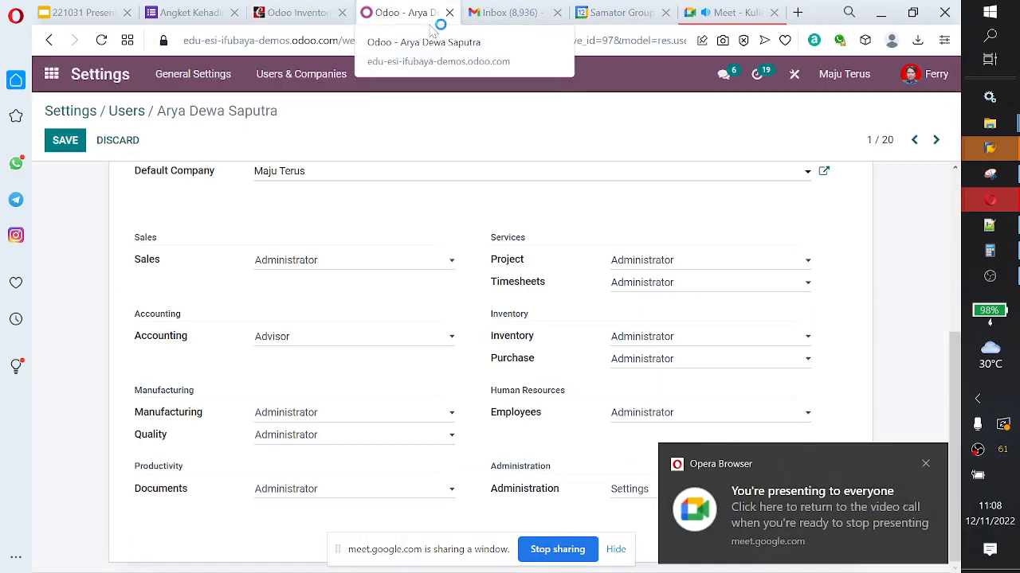
click(990, 277)
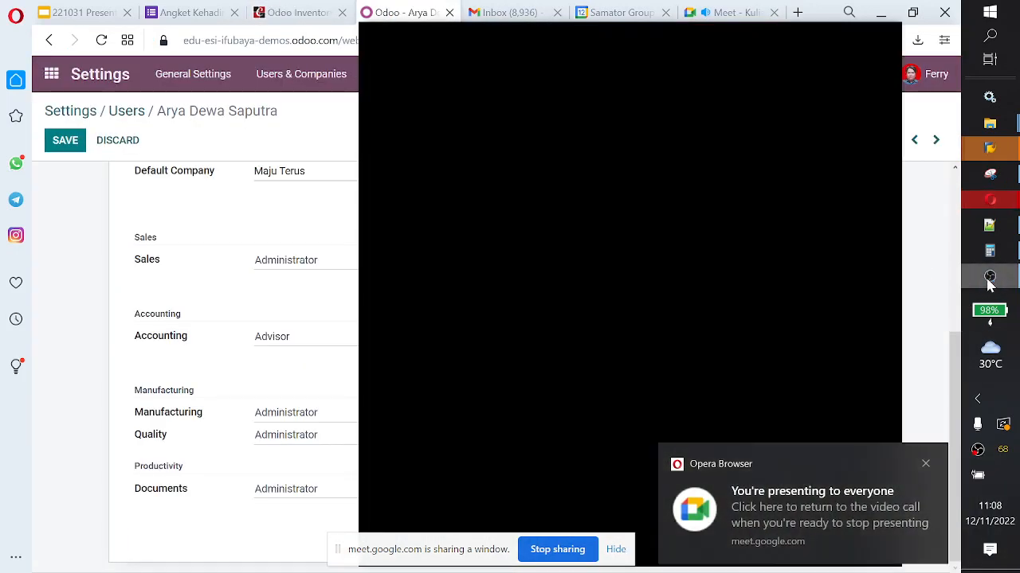
click(989, 285)
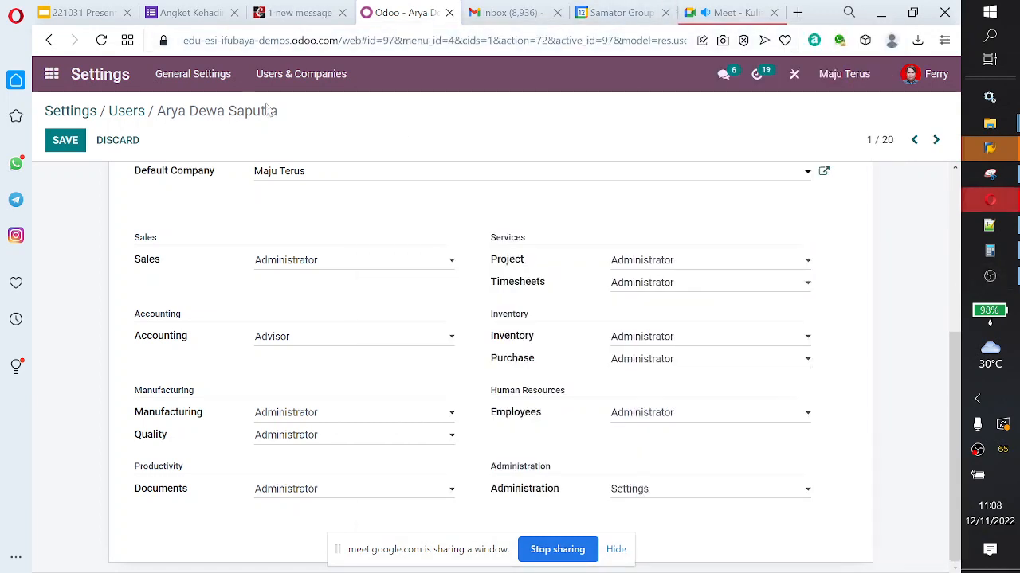
Step: Return to the Cybrosys inventory guide, dismiss the live chat message and view the Transfer section's Inventory Overview example
click(304, 13)
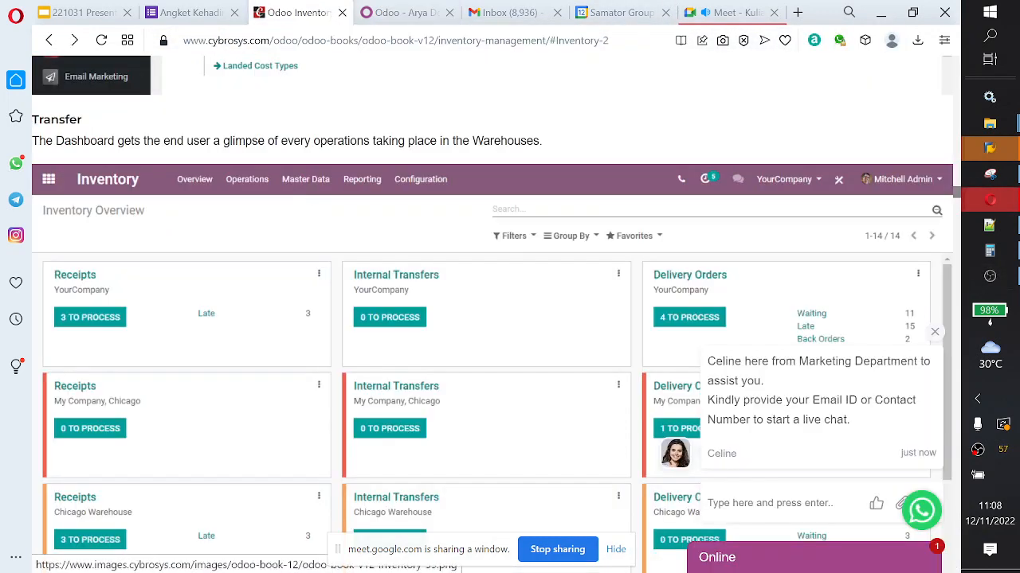
scroll(289, 282, up, 3)
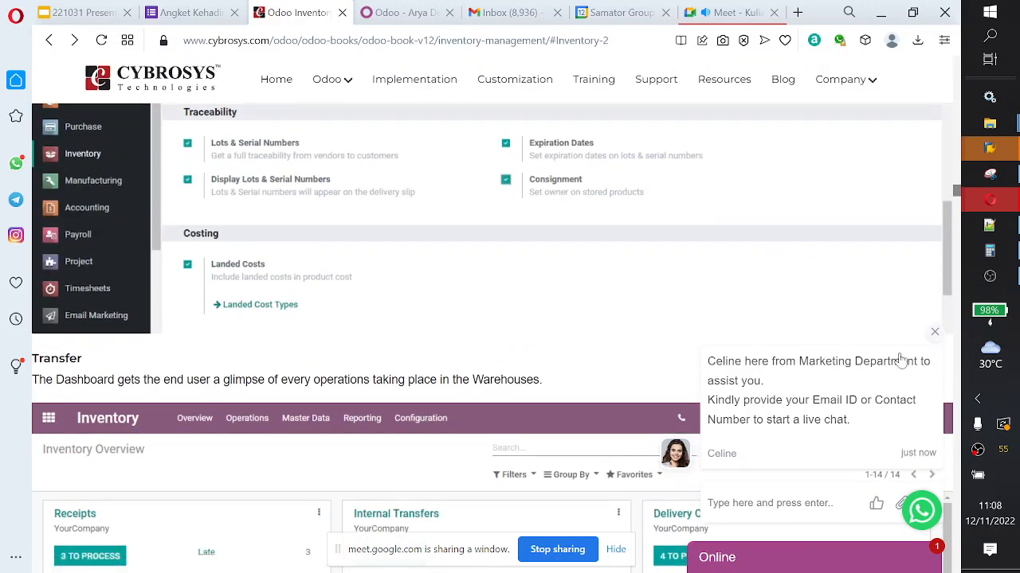
click(933, 333)
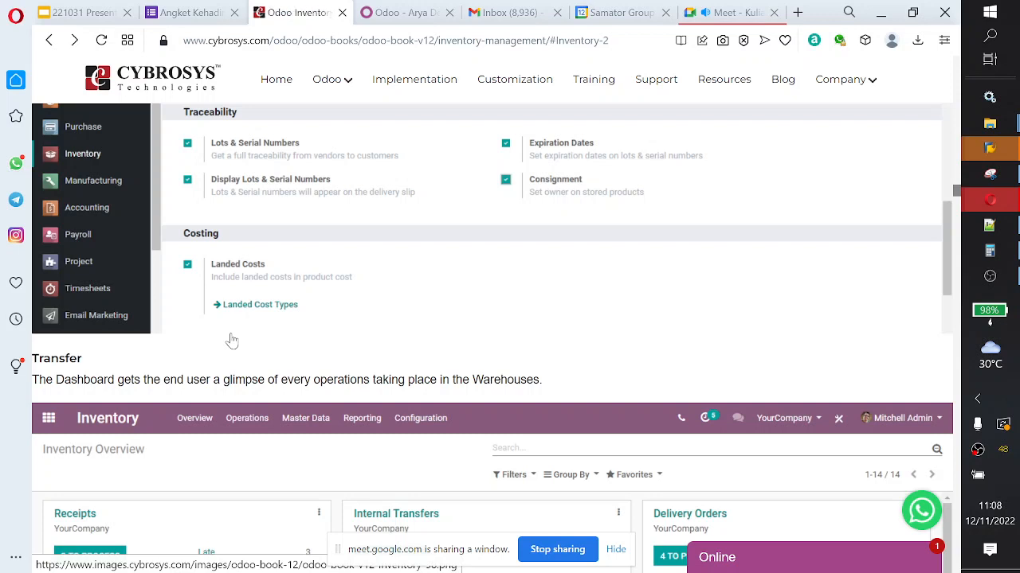
scroll(231, 341, down, 1)
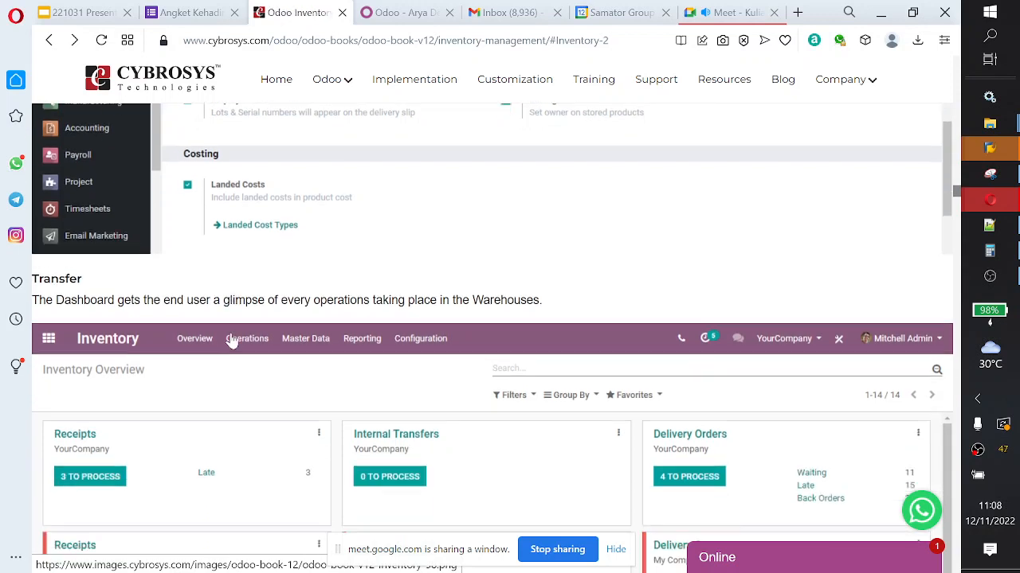
scroll(232, 341, down, 1)
scroll(232, 340, down, 1)
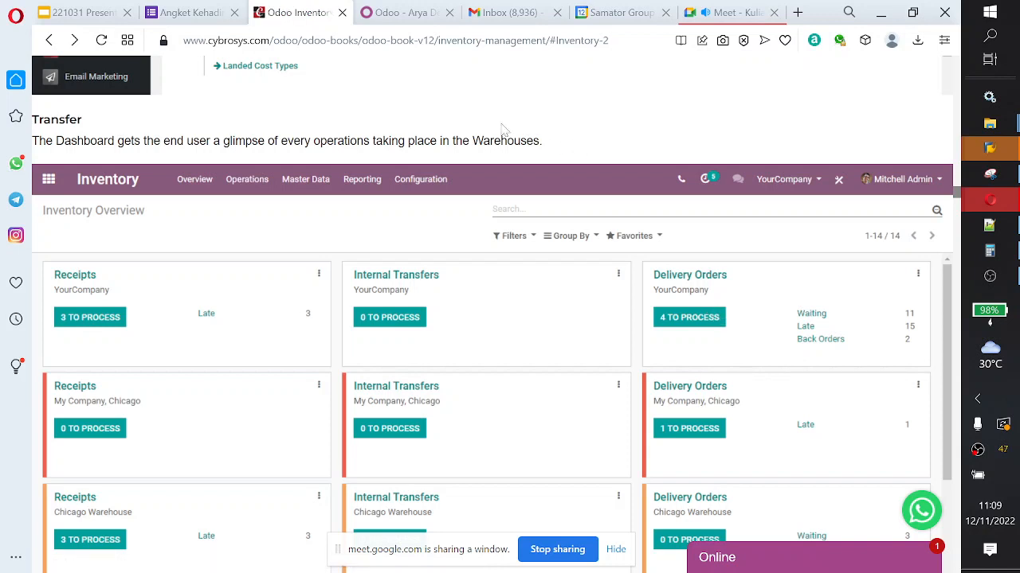
Step: Switch to the Odoo demo database, open the Inventory app and display its Operations Types configuration list
click(410, 22)
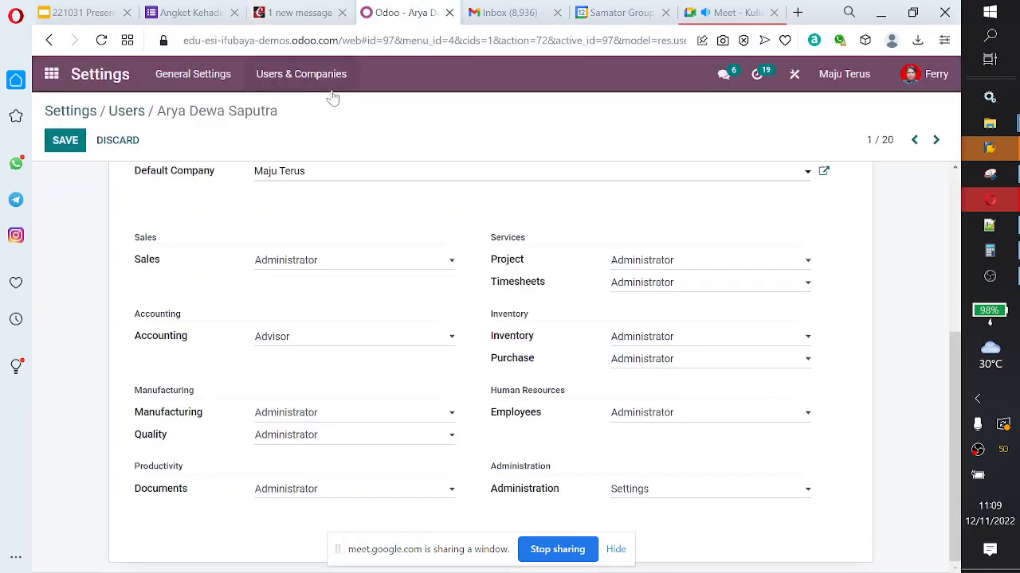
click(50, 74)
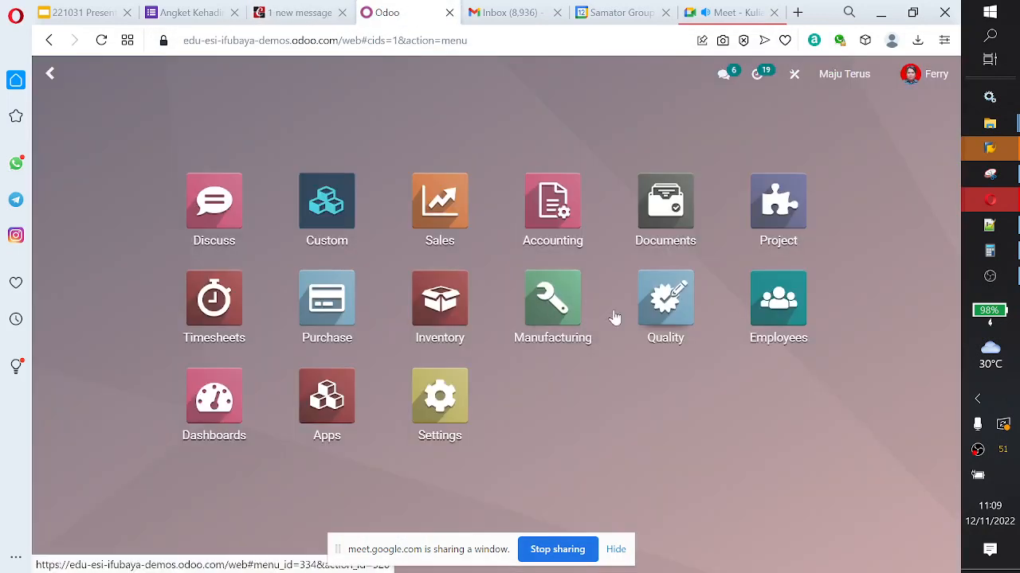
click(456, 318)
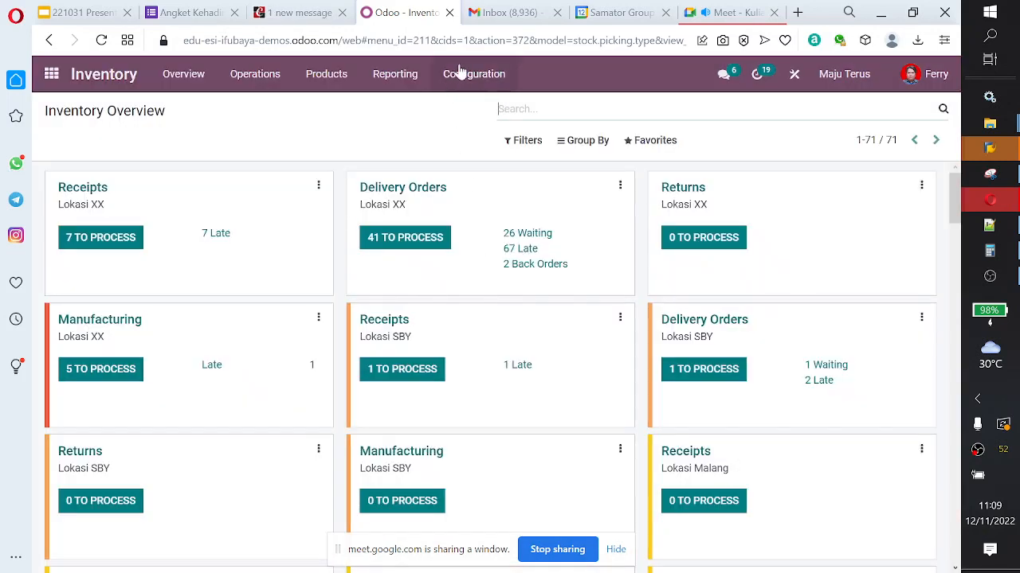
click(460, 73)
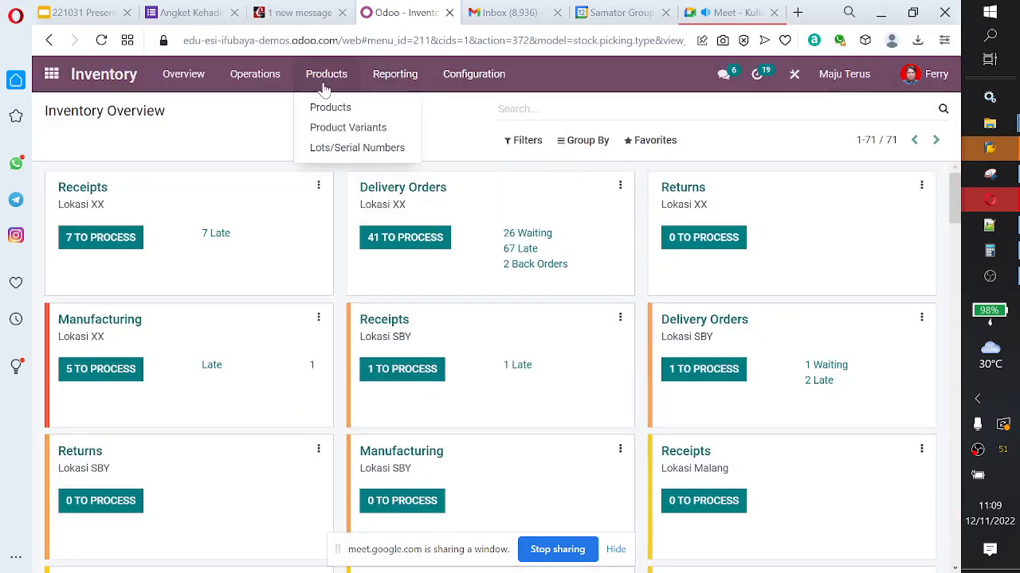
mouse_move(394, 83)
mouse_move(443, 84)
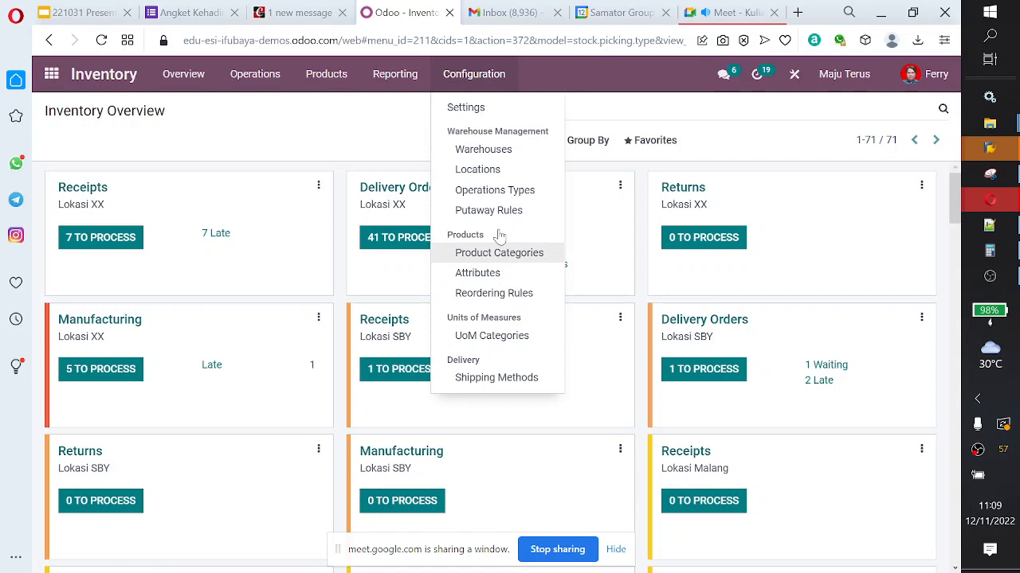
click(509, 192)
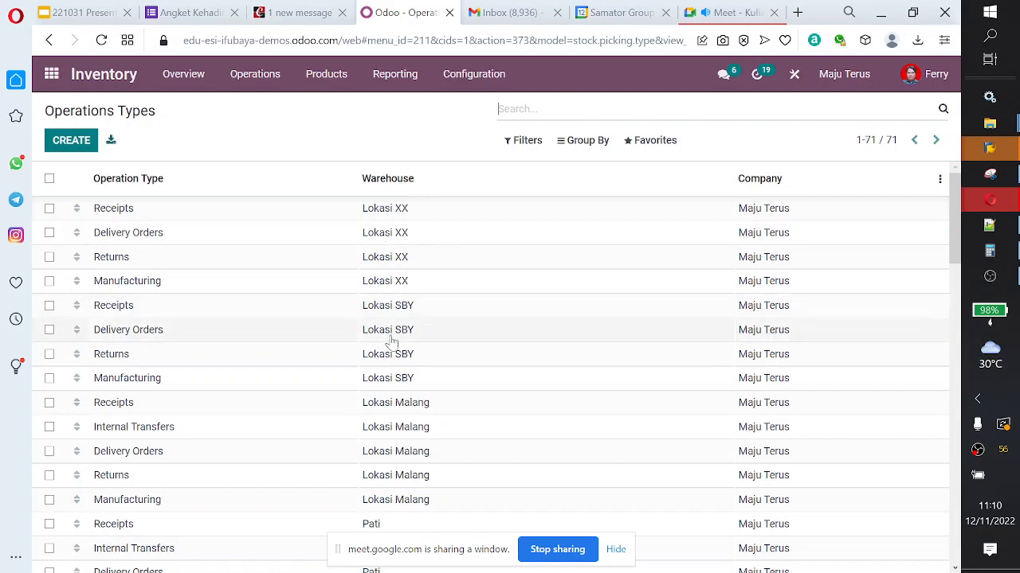
Step: Select the Receipts, Delivery Orders, Returns and Manufacturing operation types of warehouse Lokasi XX
click(50, 208)
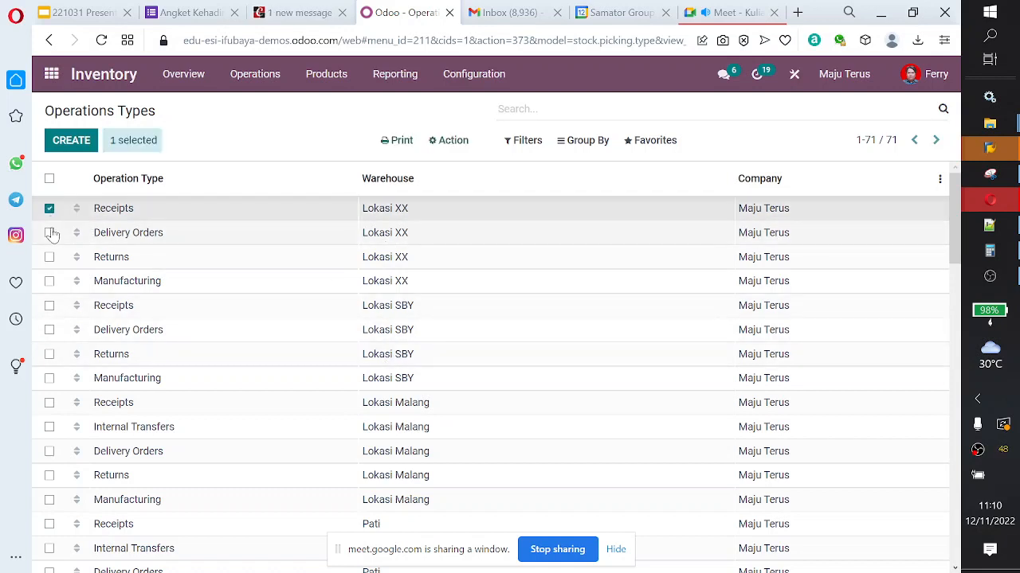
click(50, 233)
click(49, 258)
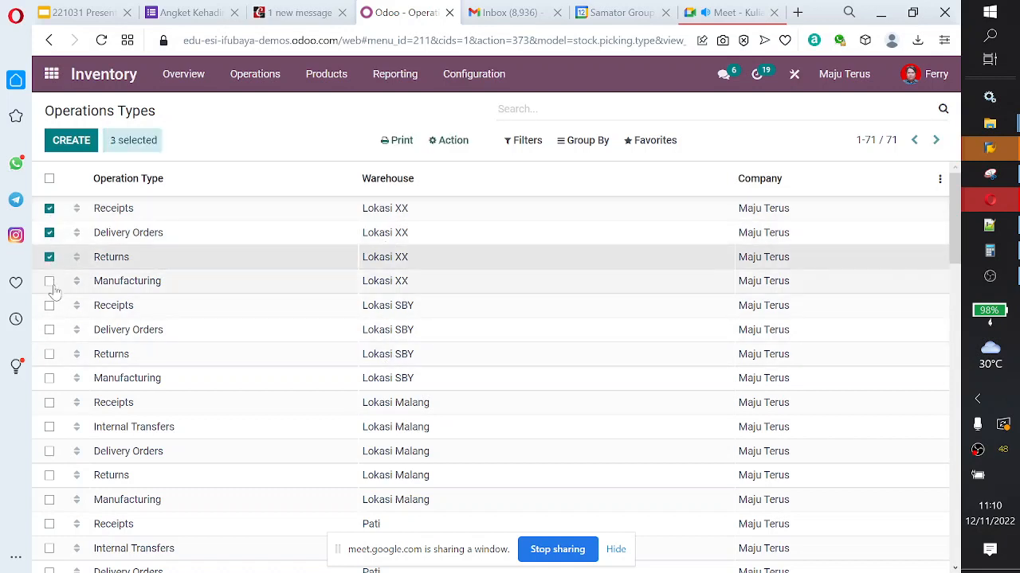
click(50, 283)
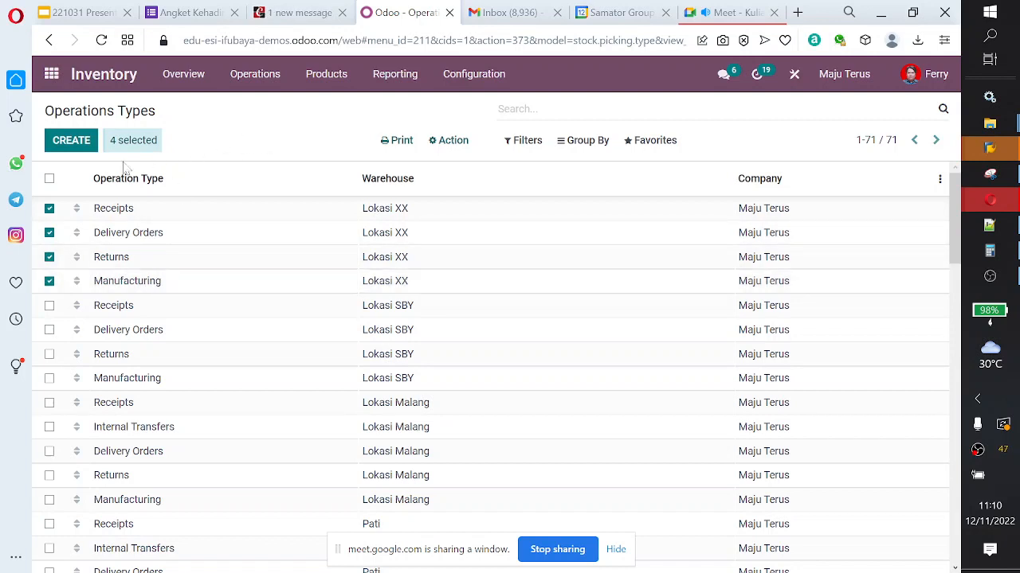
Step: Start a new operation type, view the choices for Type of Operation and discard the record
click(69, 148)
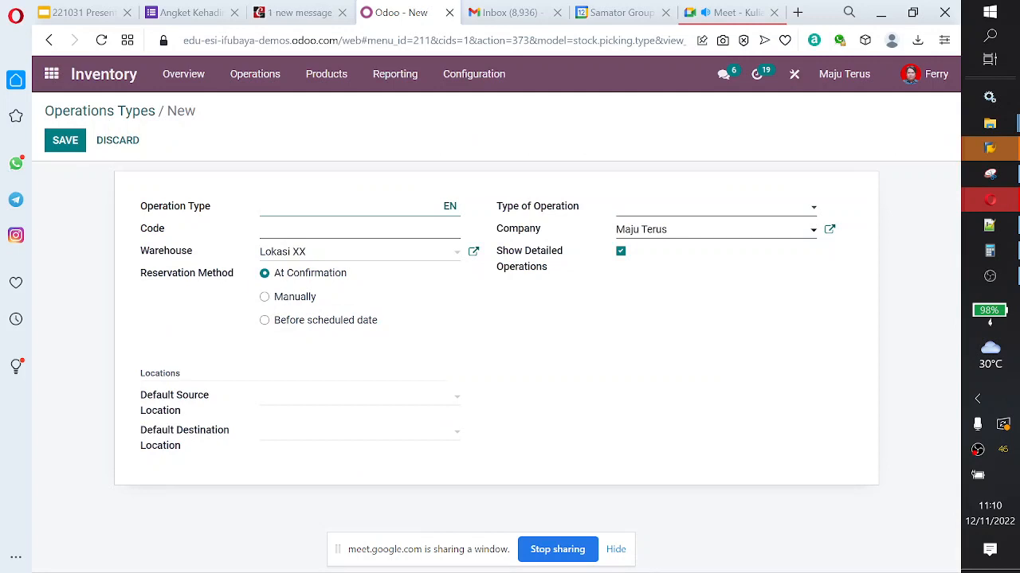
click(683, 209)
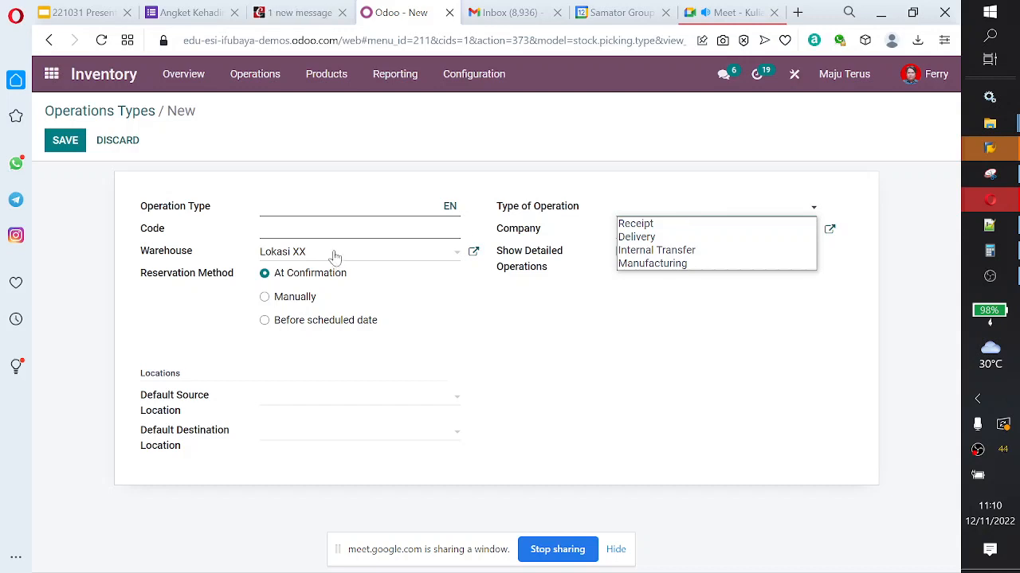
click(121, 146)
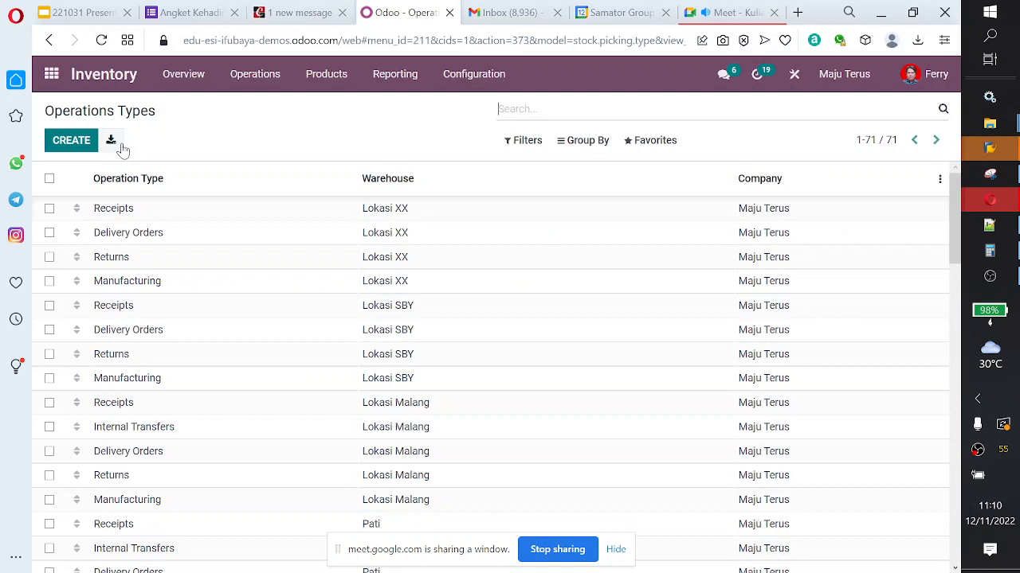
Step: Go back to the Cybrosys guide and examine the Transfers list and the WH/IN/00081 receipt example, down to the Inventory Adjustments section
click(299, 11)
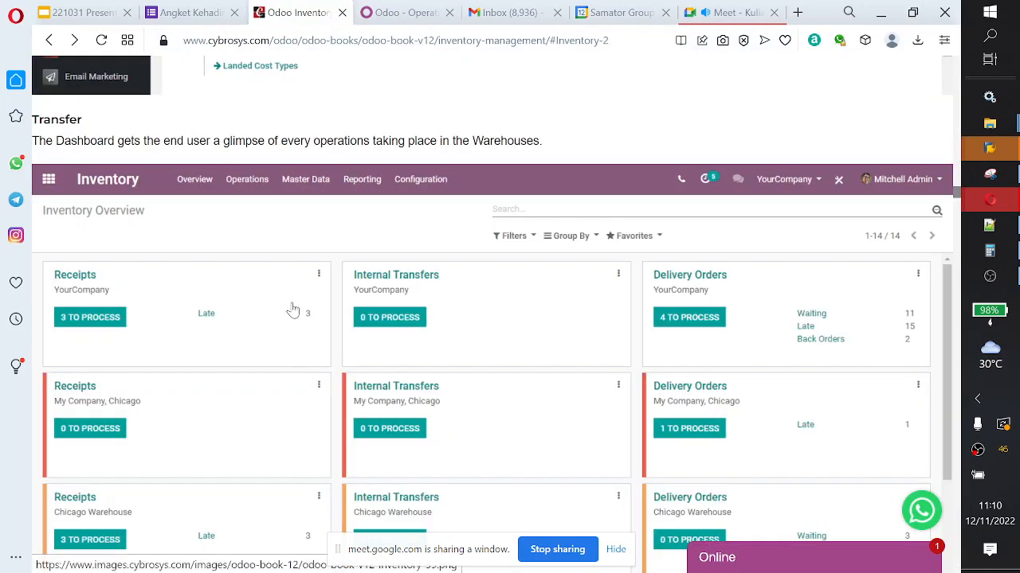
scroll(194, 212, down, 5)
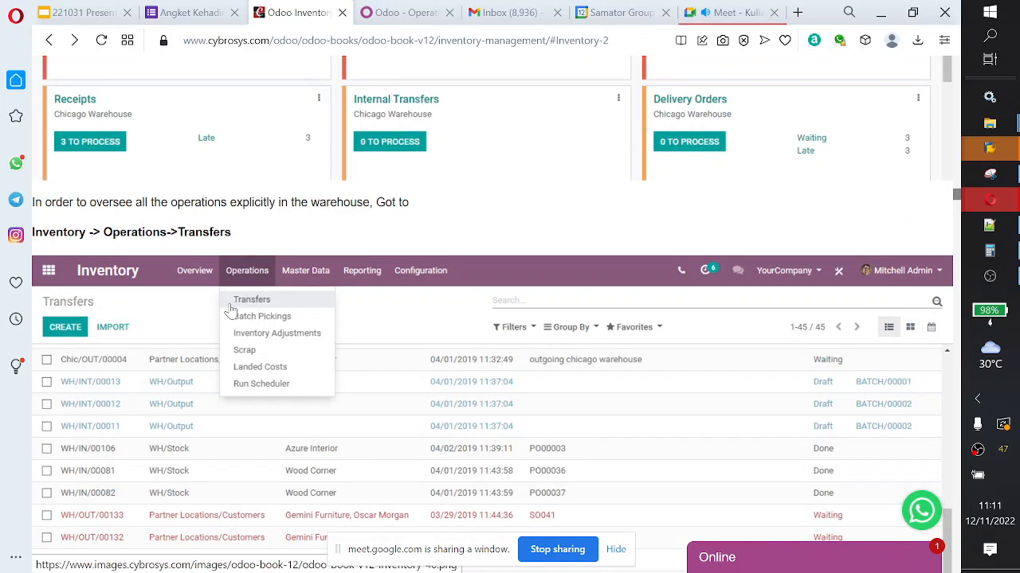
scroll(257, 306, down, 6)
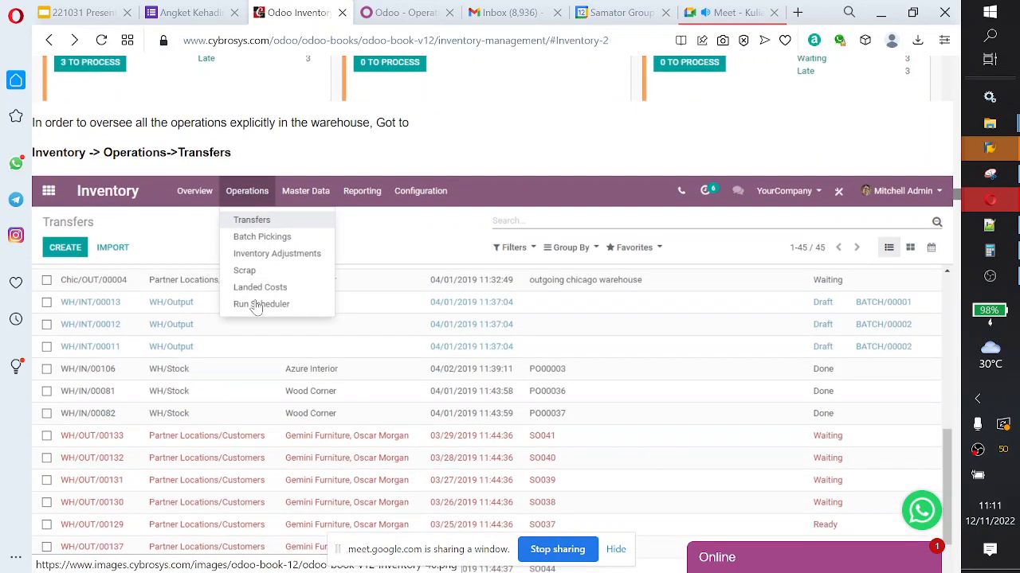
scroll(256, 307, down, 6)
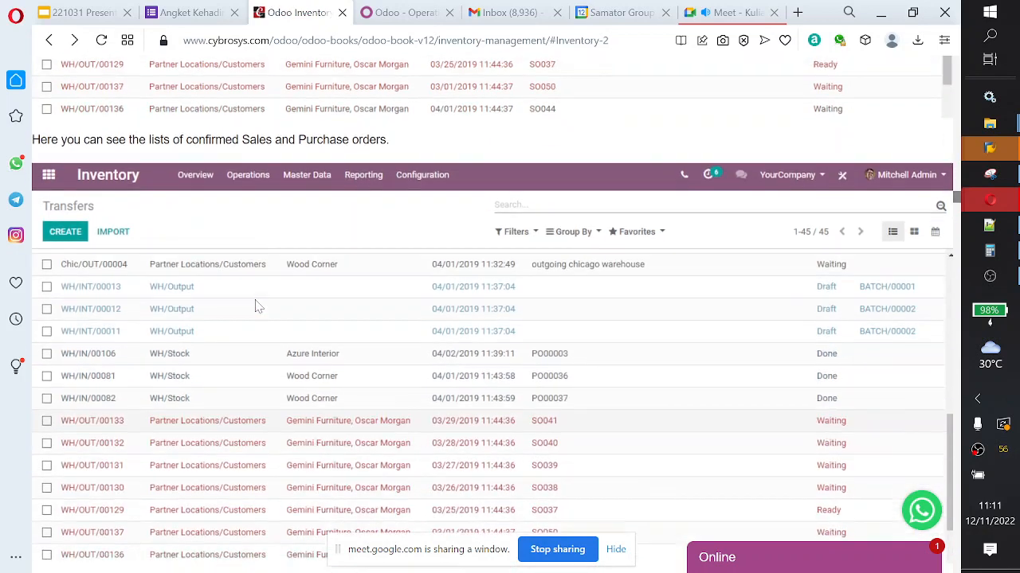
scroll(255, 306, down, 4)
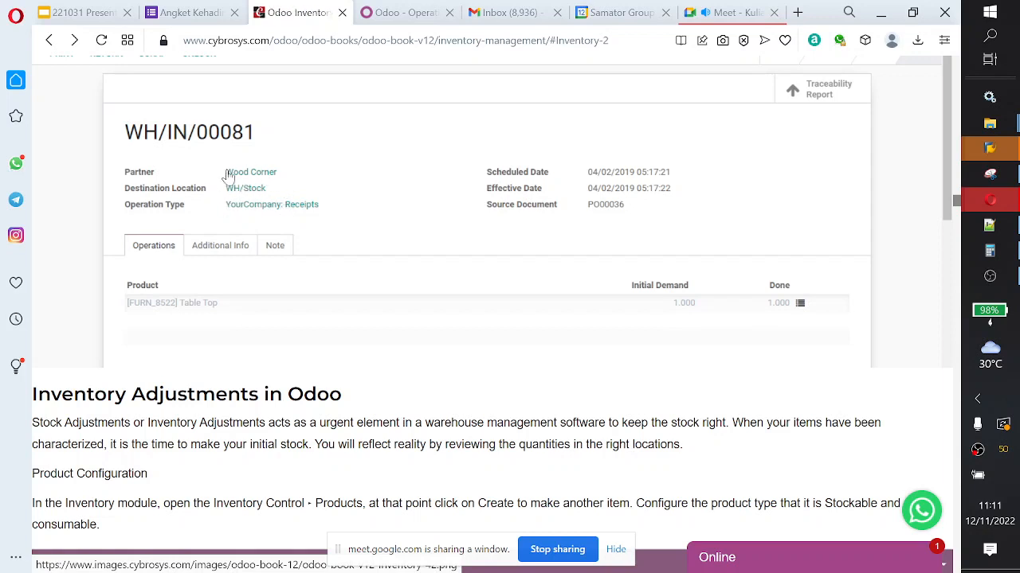
scroll(318, 193, up, 3)
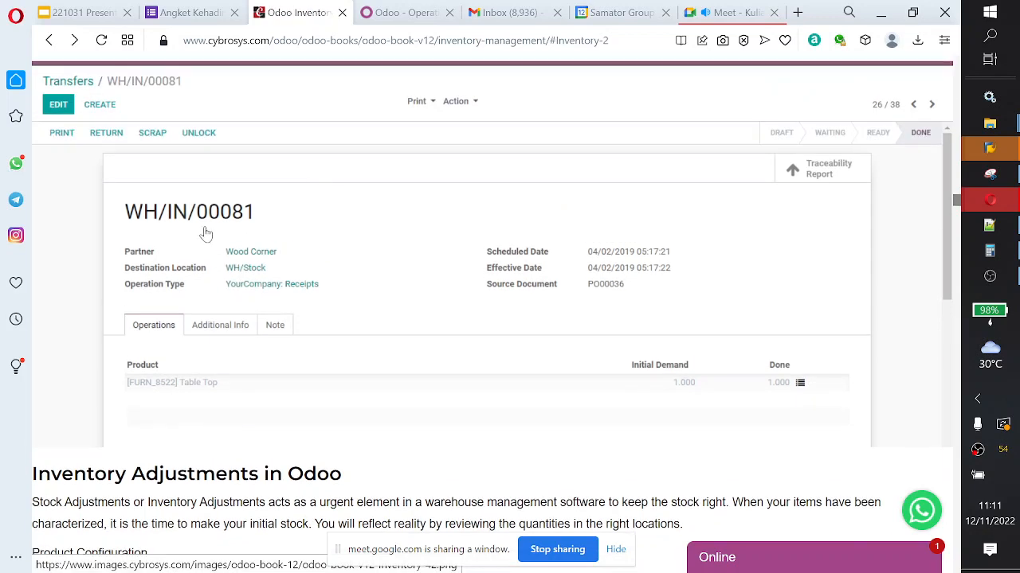
scroll(239, 234, down, 1)
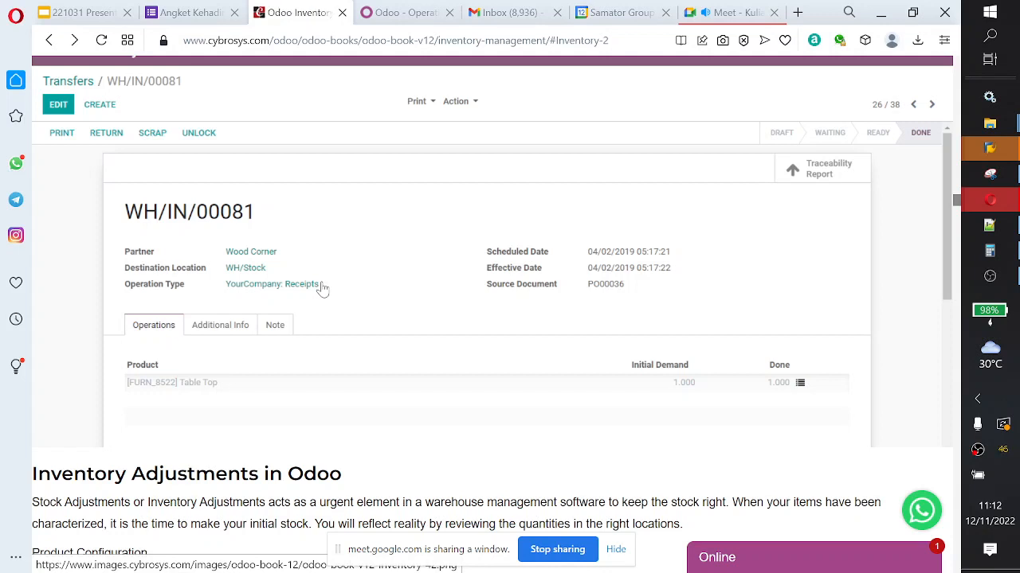
scroll(314, 334, down, 3)
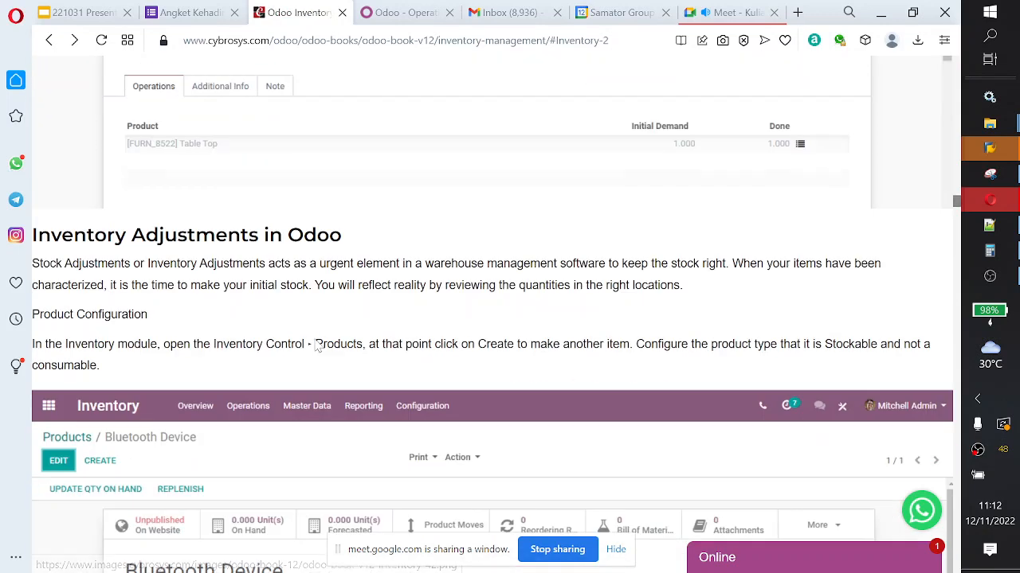
click(913, 12)
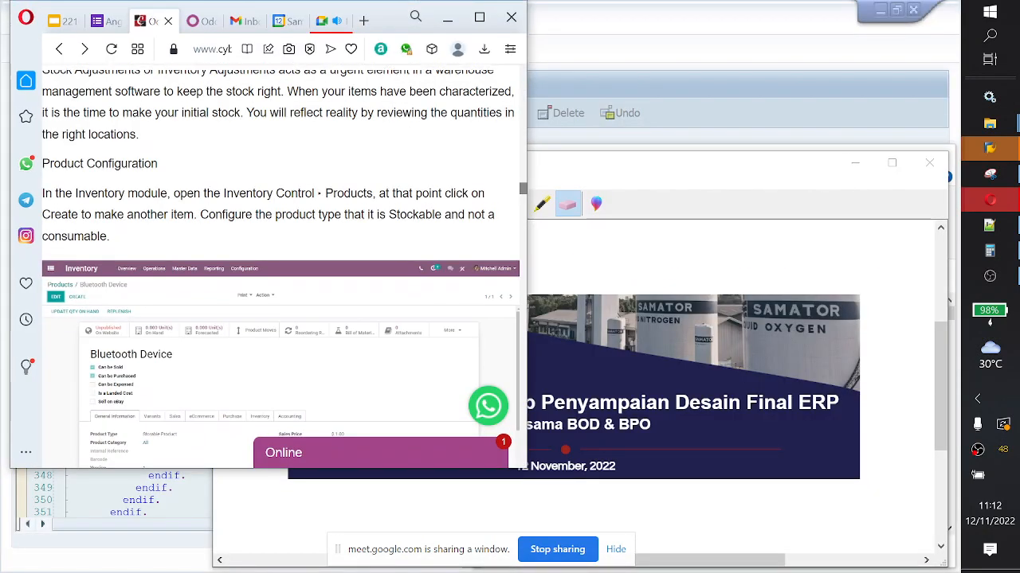
click(480, 17)
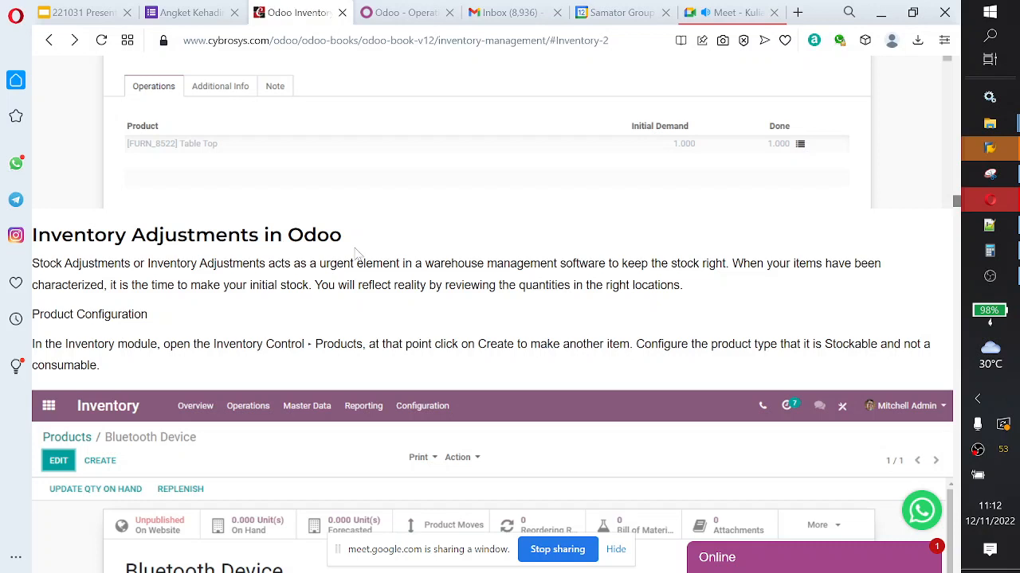
Step: Examine the guide's Inventory Adjustments introduction and the Bluetooth Device product configuration example, down to the initial inventory instructions
drag(32, 263, 242, 264)
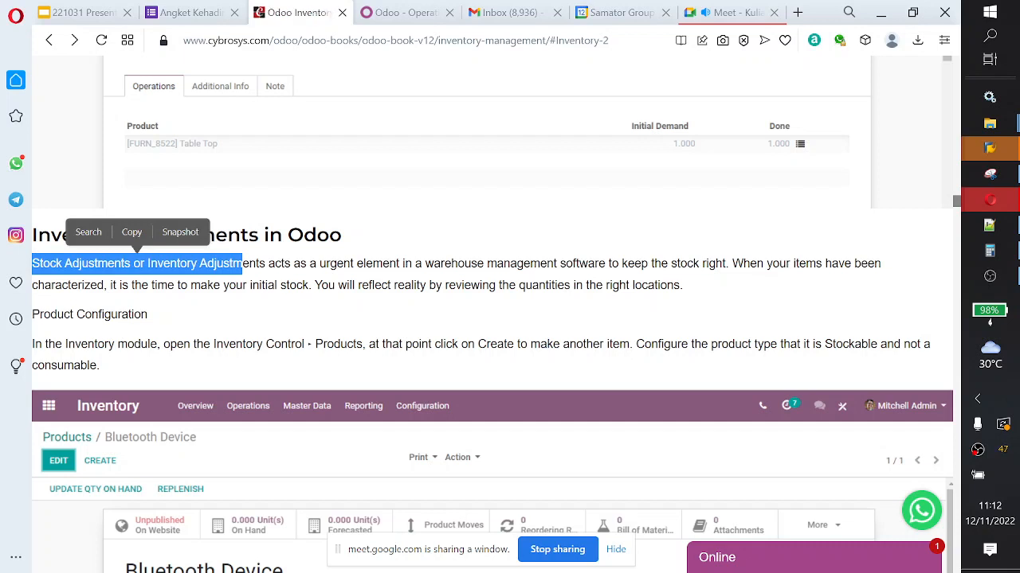
click(242, 265)
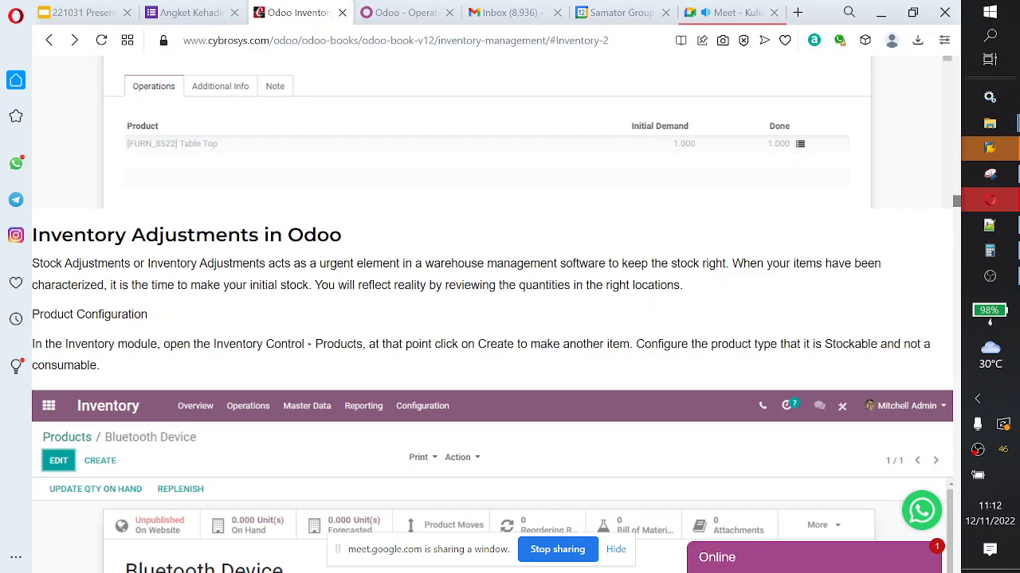
scroll(494, 319, down, 1)
scroll(214, 287, down, 1)
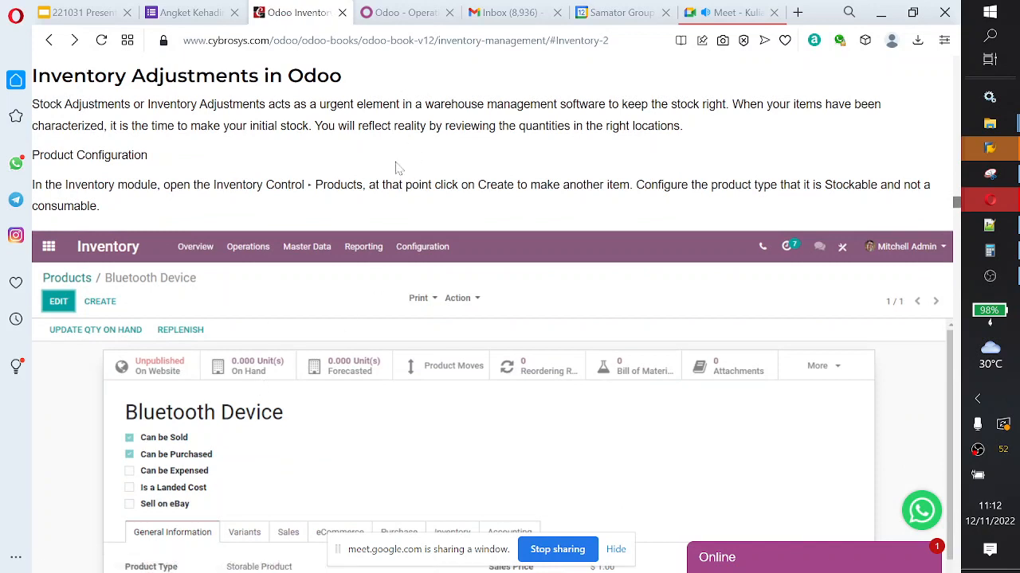
scroll(405, 177, down, 1)
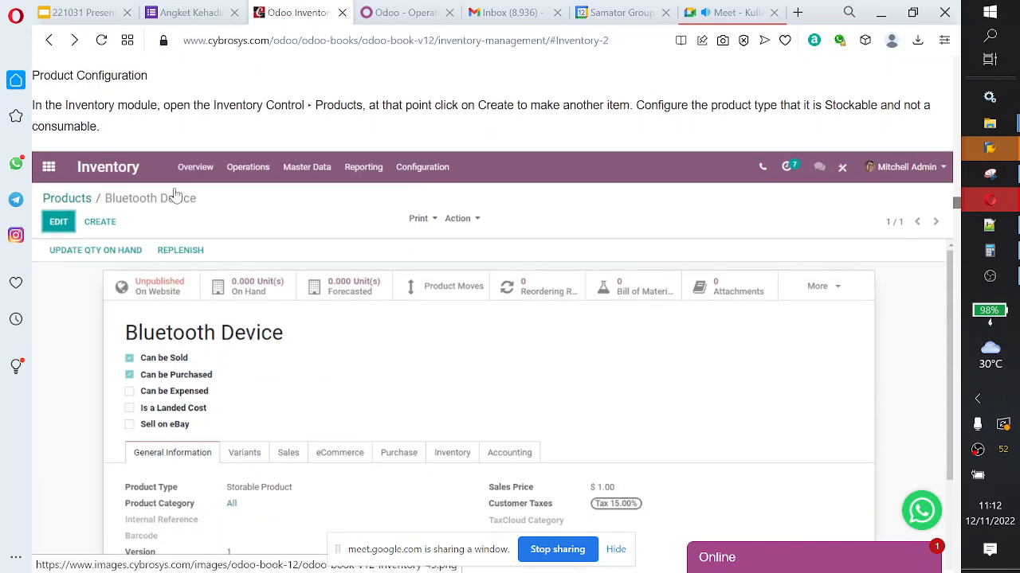
scroll(231, 247, down, 2)
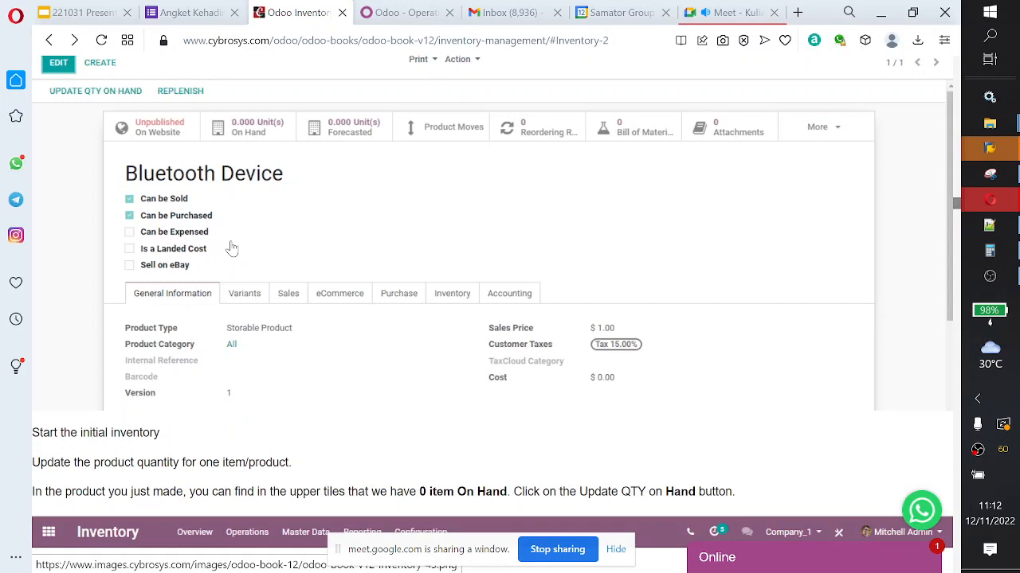
Step: Examine the guide's initial inventory instructions on updating the quantity on hand, including the Orange product example
scroll(288, 202, down, 2)
scroll(289, 202, down, 2)
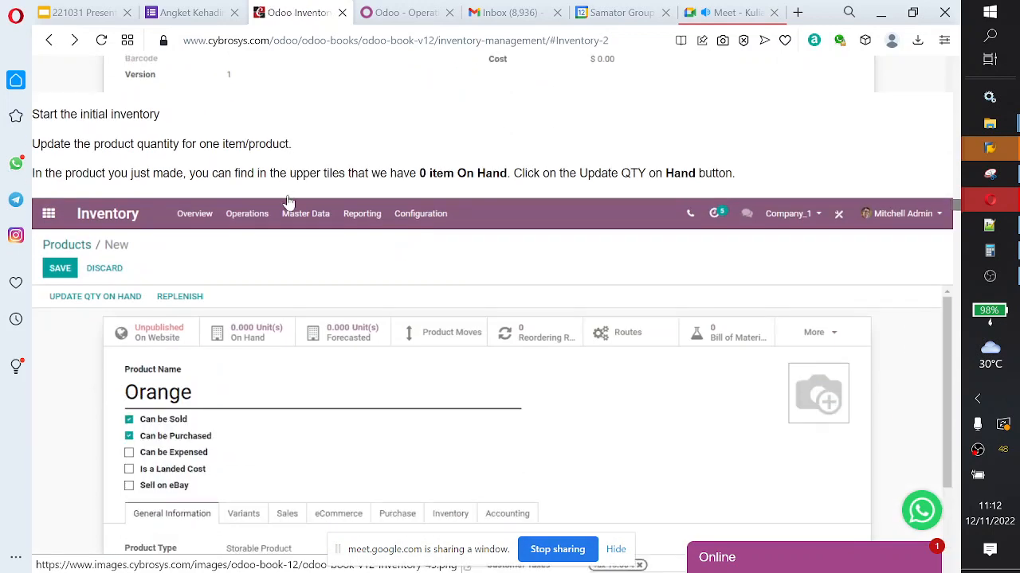
scroll(288, 203, up, 2)
scroll(286, 201, up, 6)
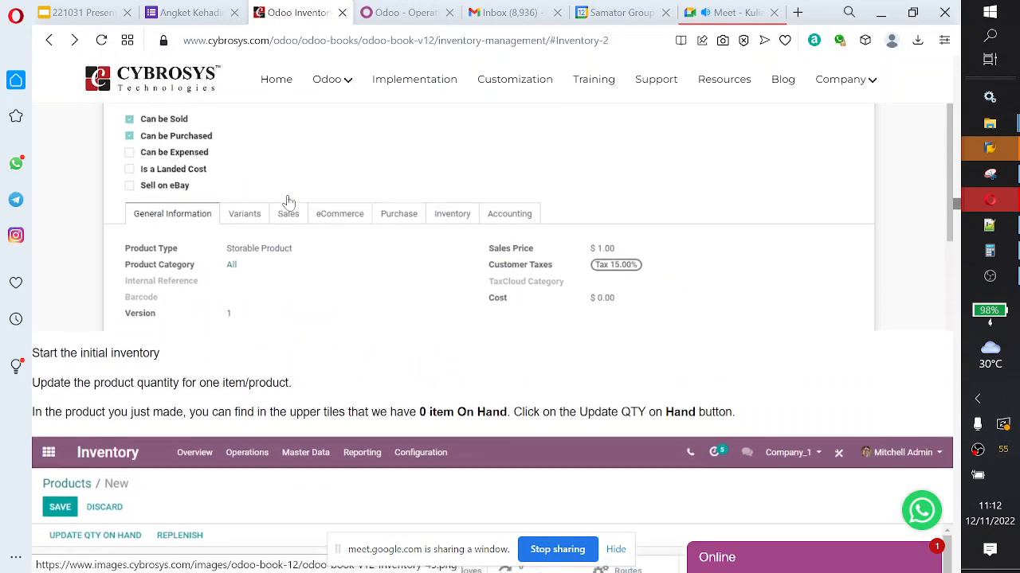
Step: Switch to the Odoo demo database, start a new transfer with operation type Lokasi XX: Receipts and view the Receive From choices
click(406, 13)
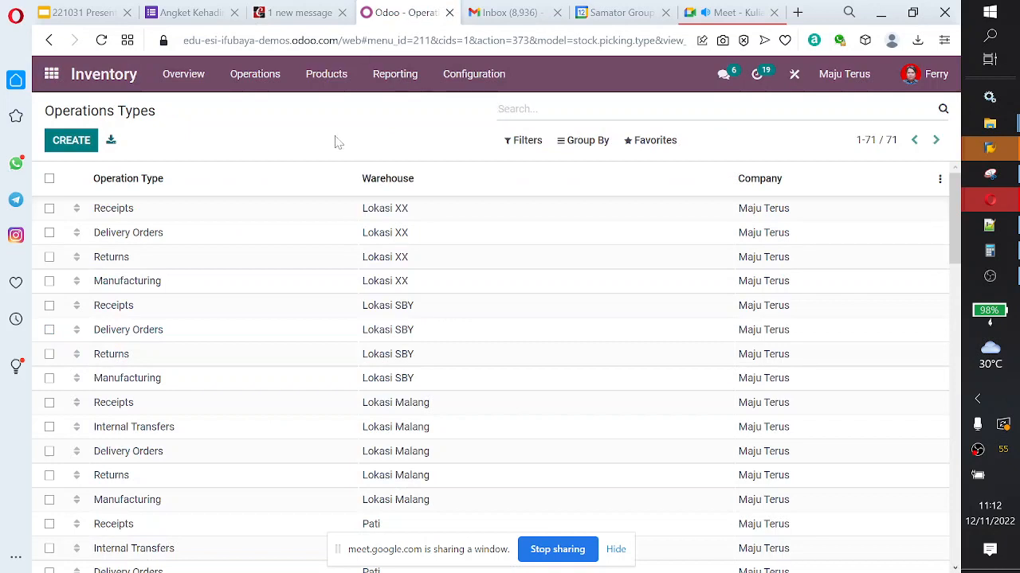
click(258, 80)
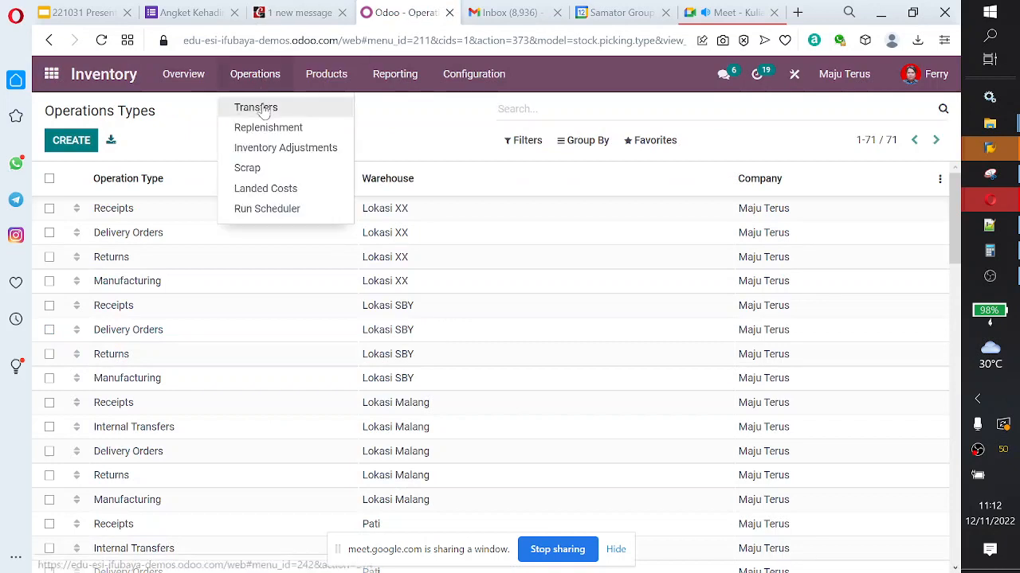
click(256, 107)
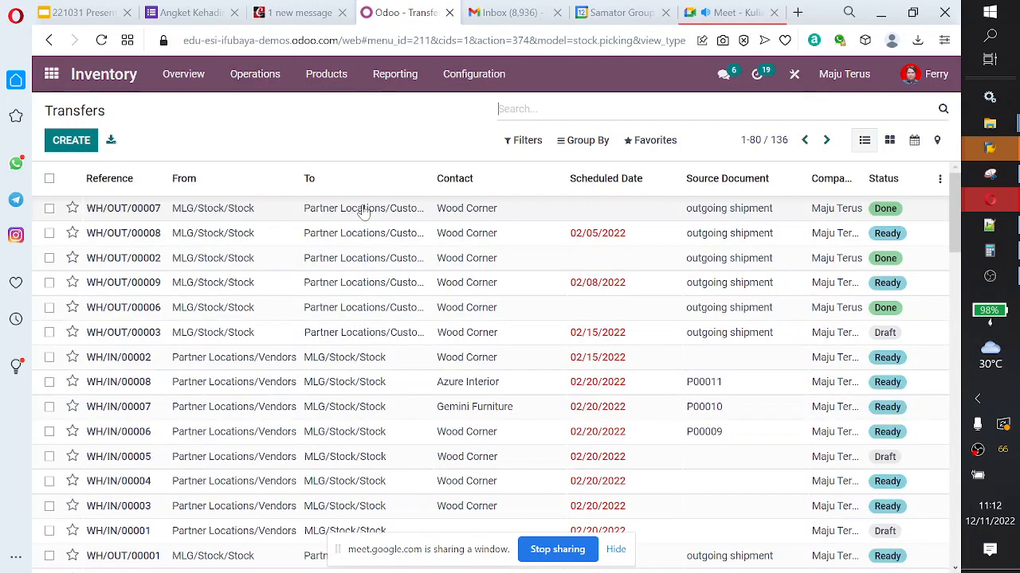
click(71, 140)
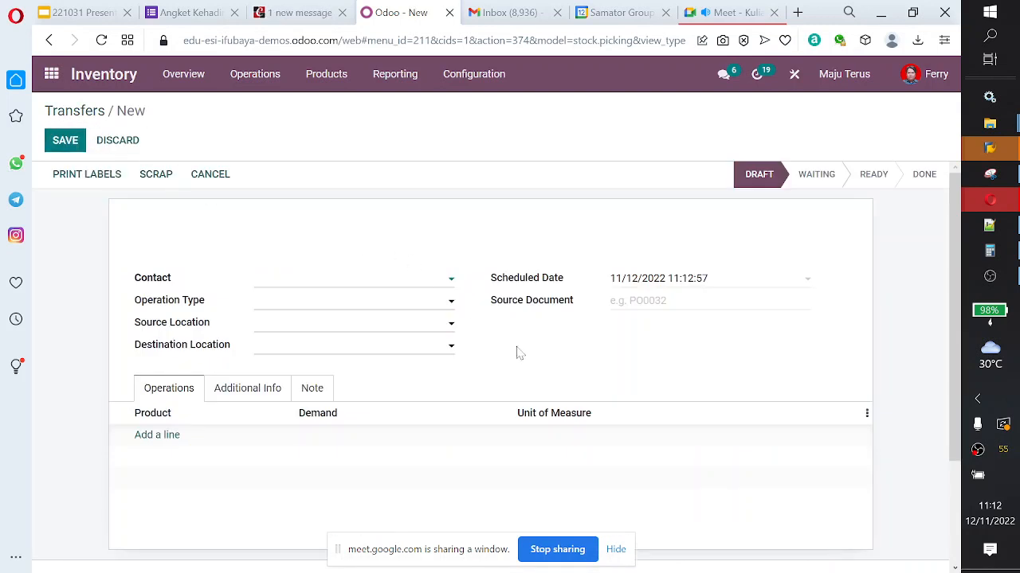
click(350, 310)
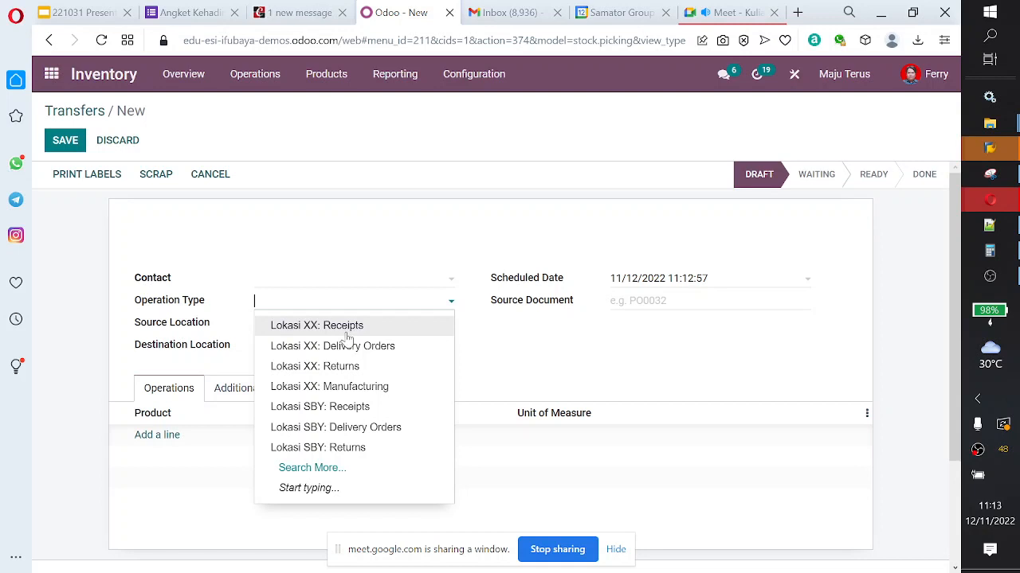
click(346, 332)
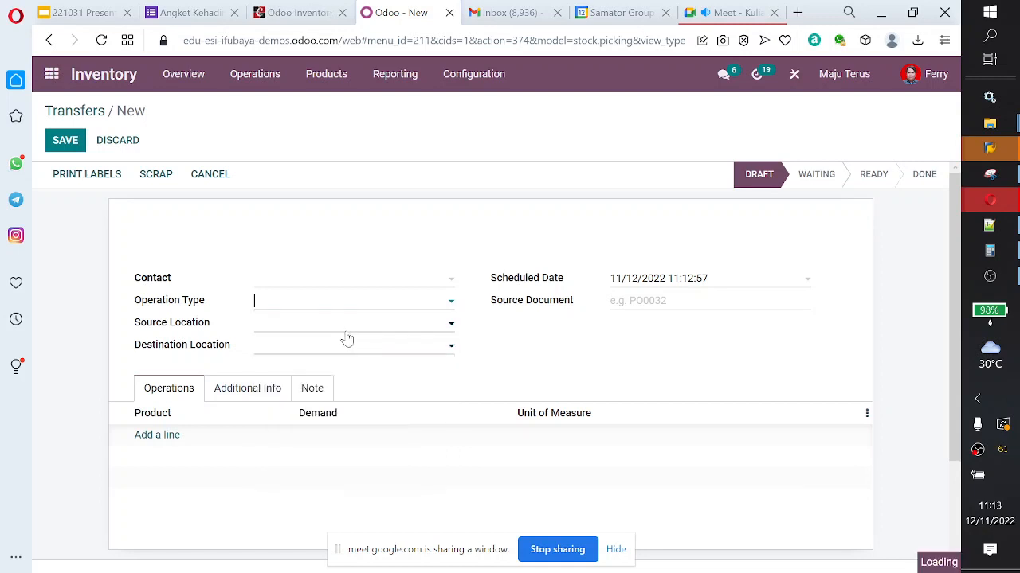
click(383, 288)
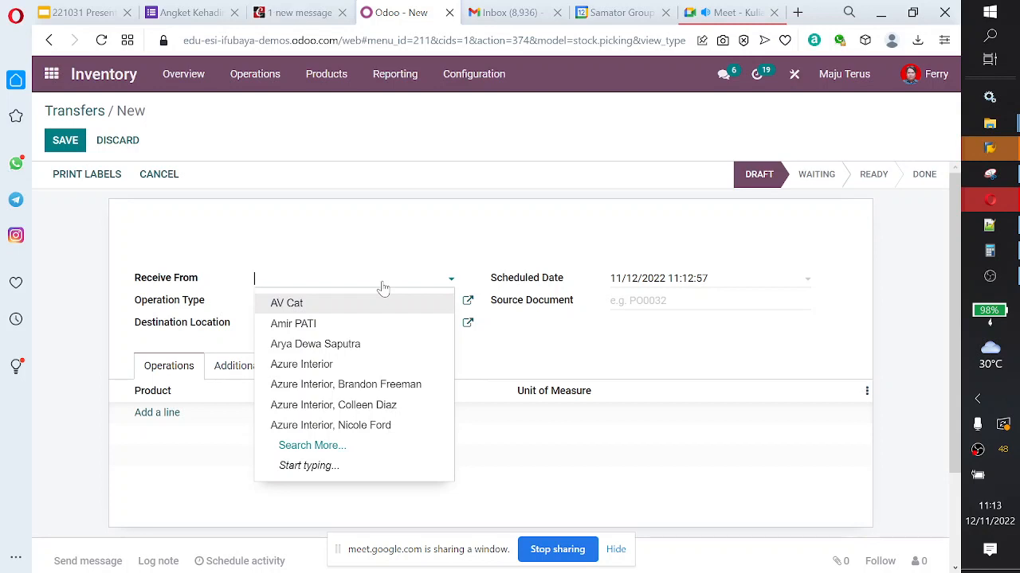
Step: Change the transfer's operation type to Lokasi XX: Delivery Orders and view the delivery address and source location choices
click(386, 299)
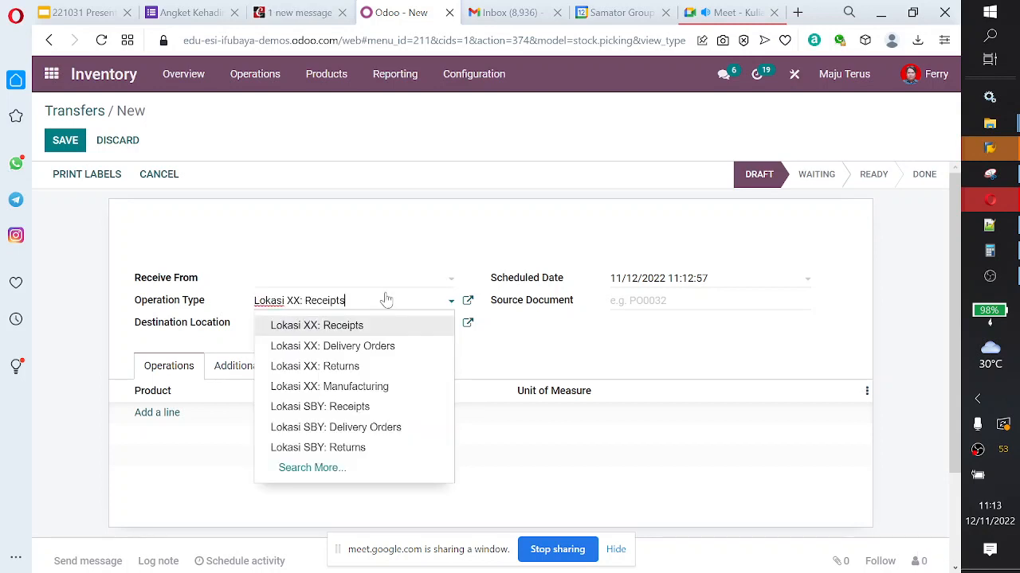
click(385, 354)
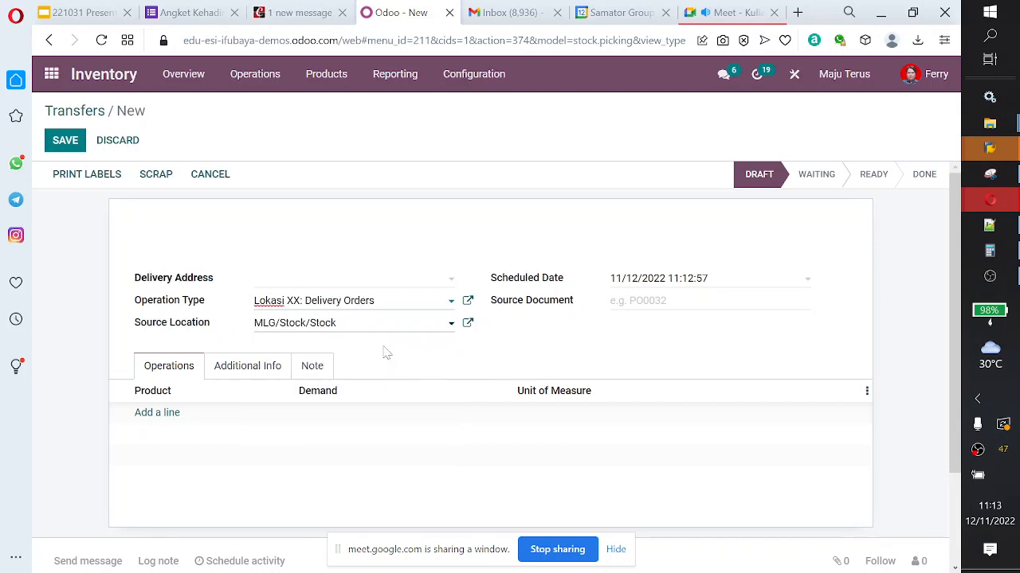
click(364, 280)
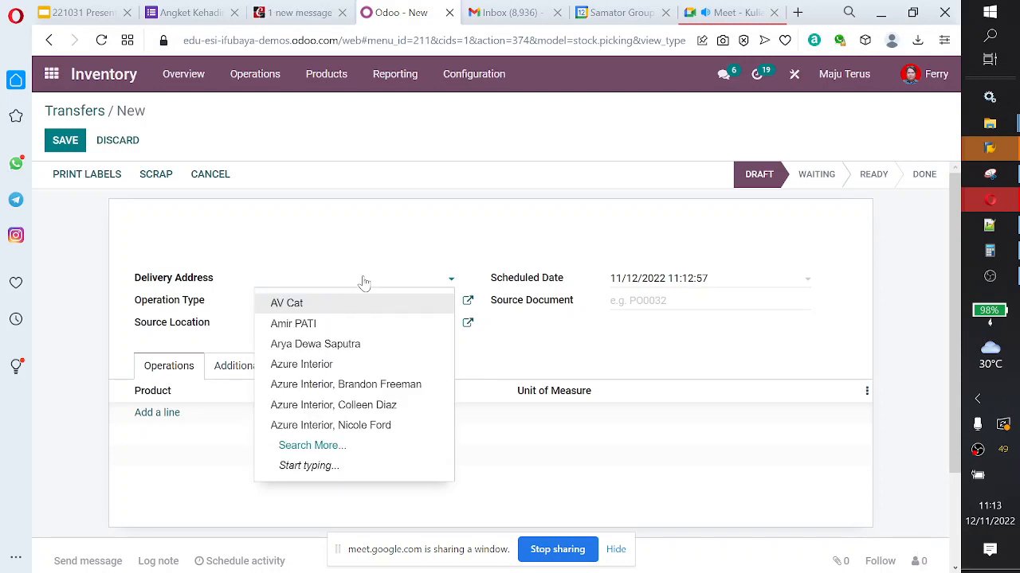
click(378, 261)
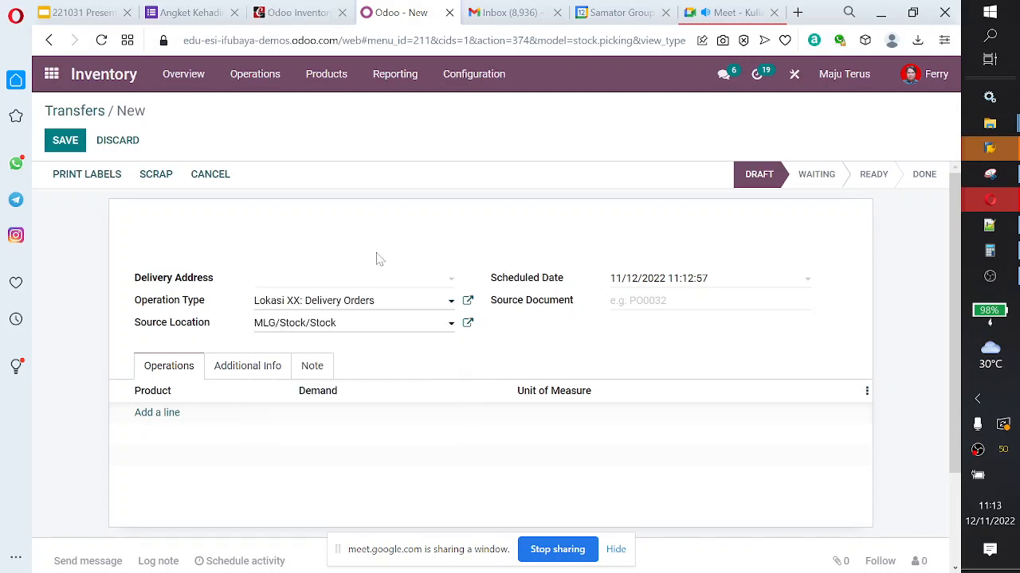
click(372, 325)
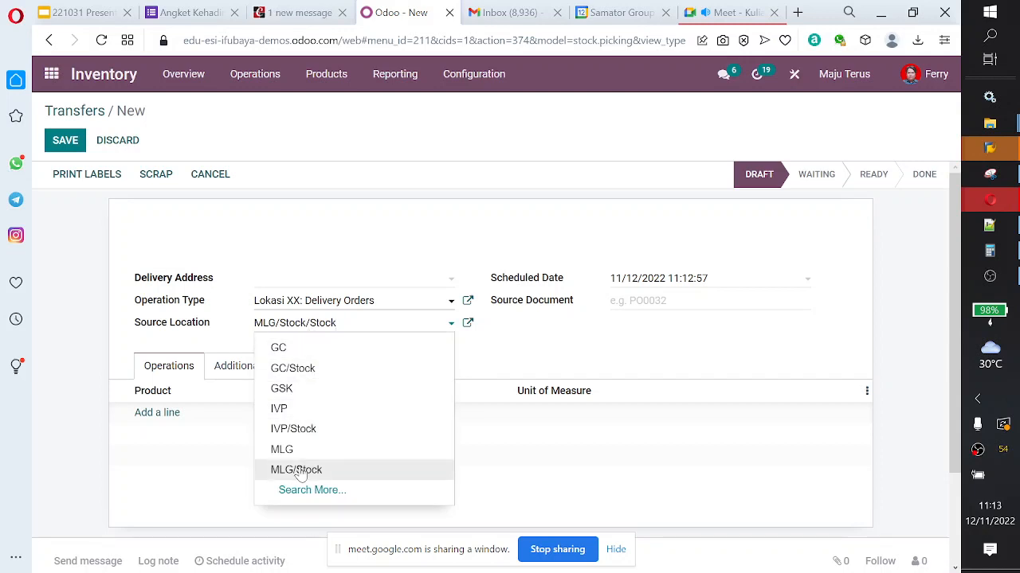
Step: Change the transfer's operation type to Lokasi XX: Manufacturing and view the source and destination location choices
click(421, 301)
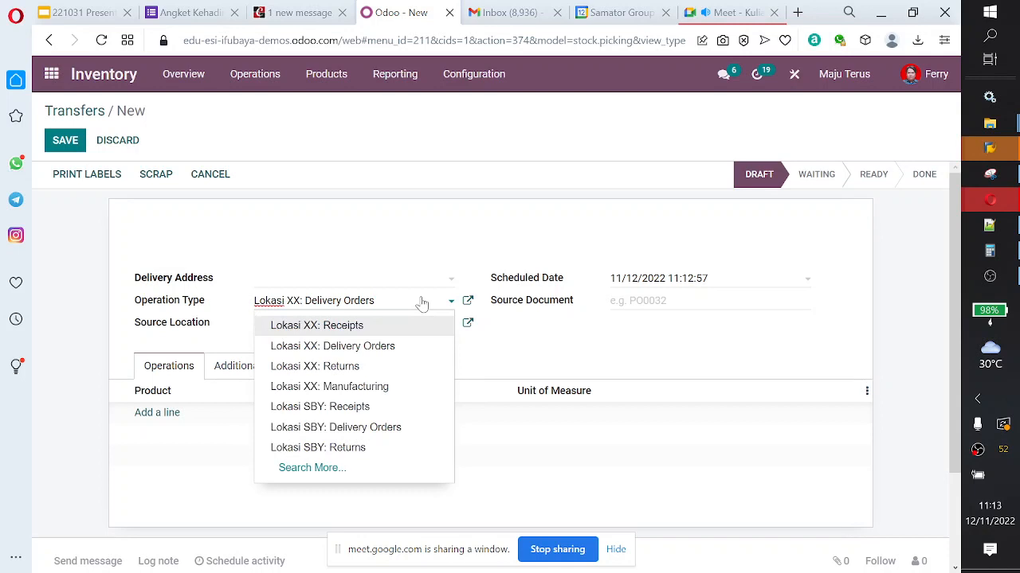
click(389, 390)
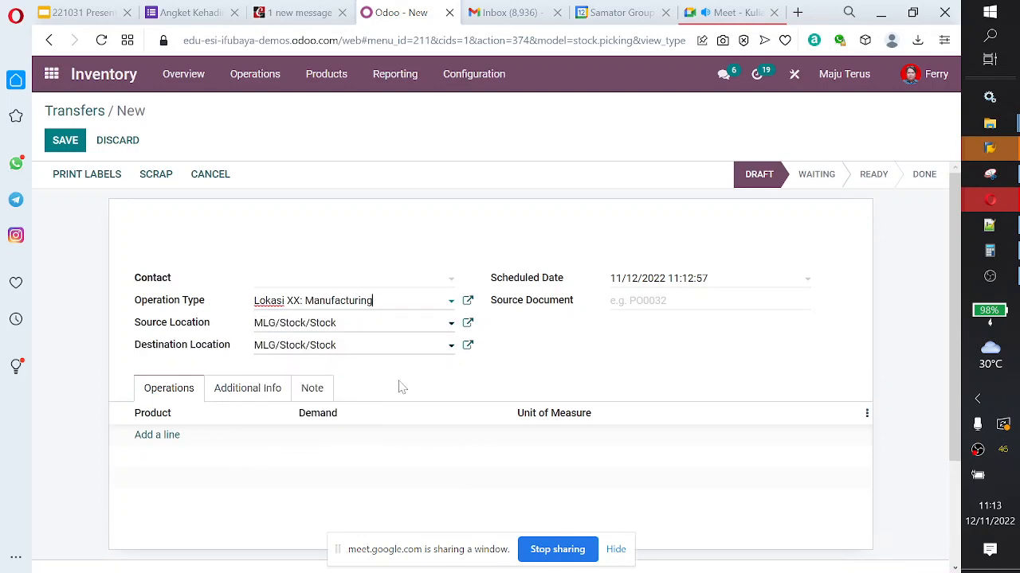
click(439, 333)
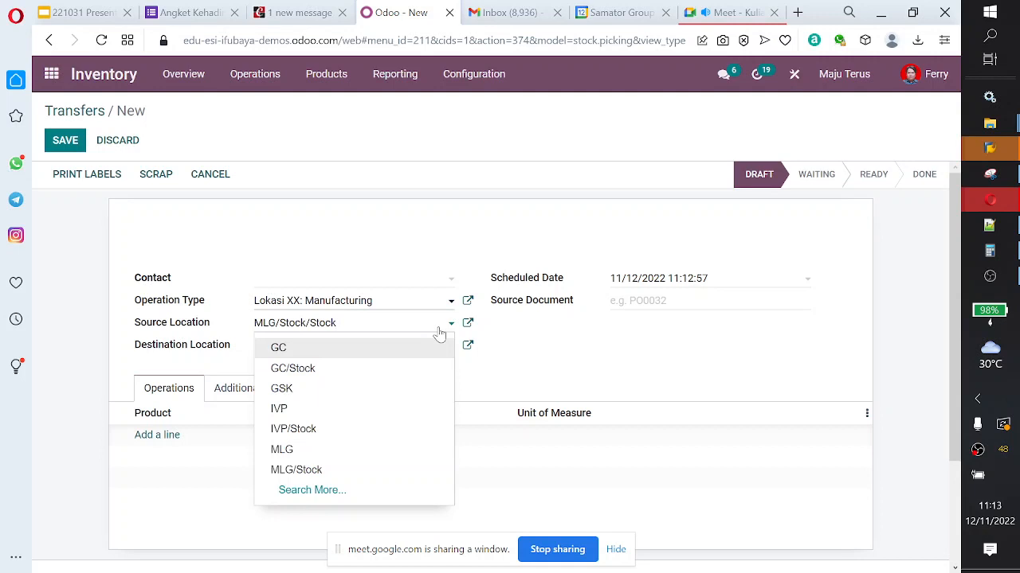
click(438, 333)
click(429, 352)
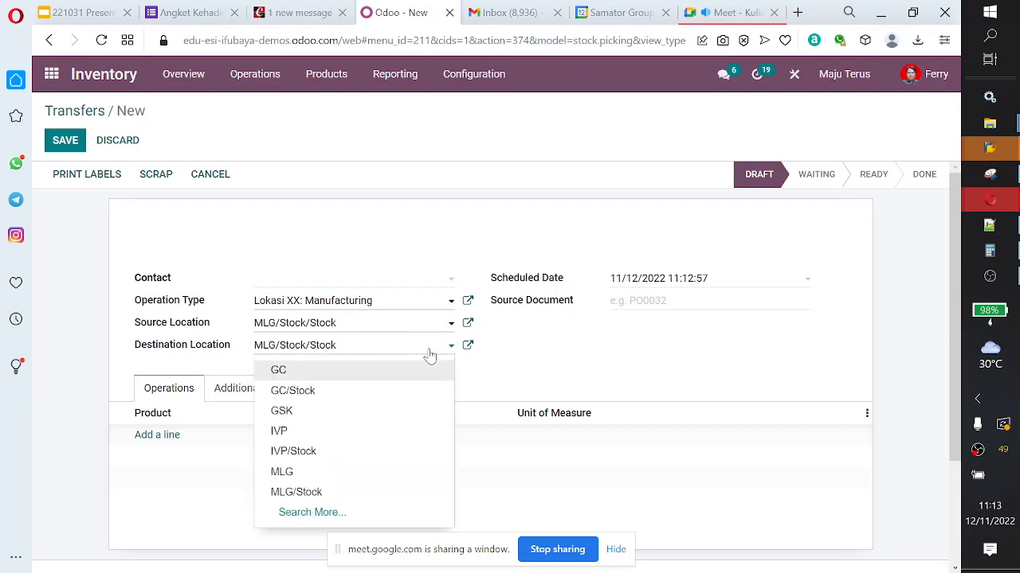
click(429, 355)
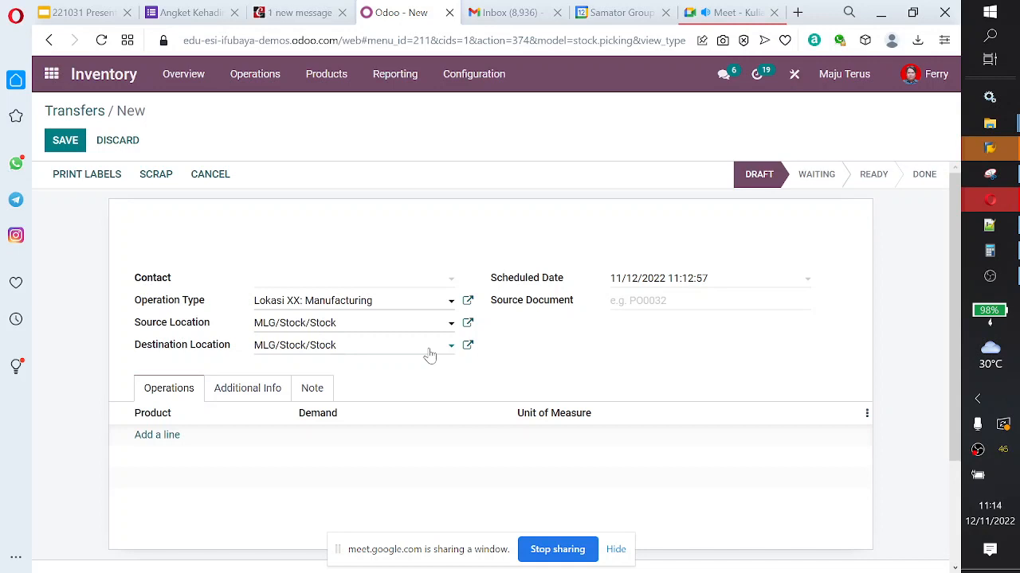
Step: Change the transfer's operation type to Lokasi XX: Returns and view the Receive From and destination location choices
click(400, 304)
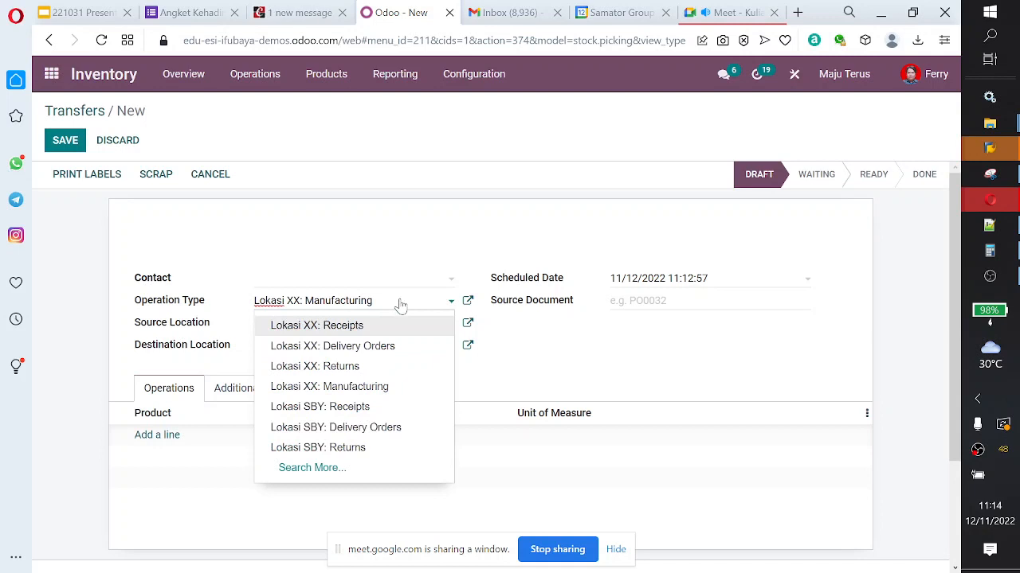
click(378, 368)
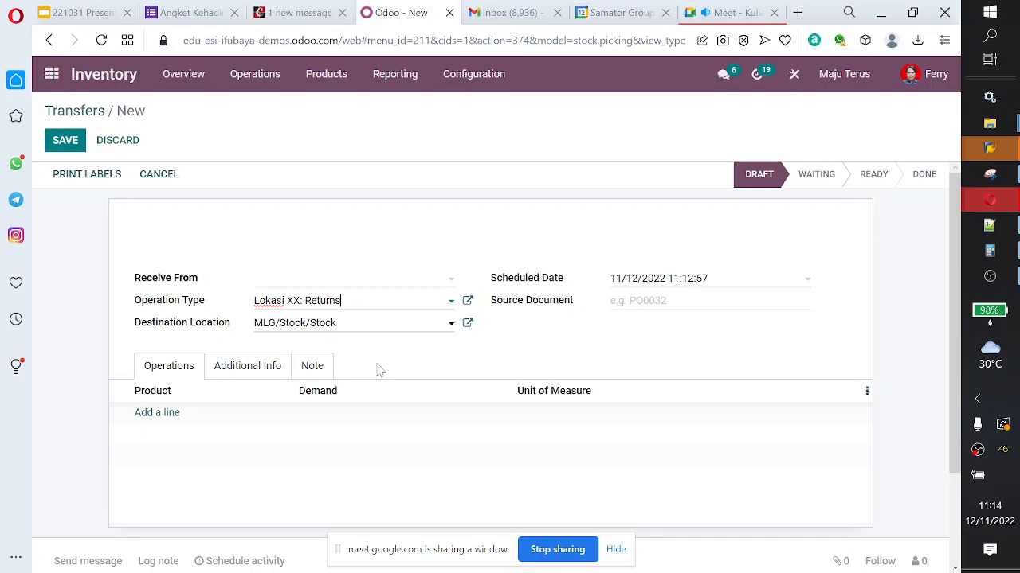
click(347, 285)
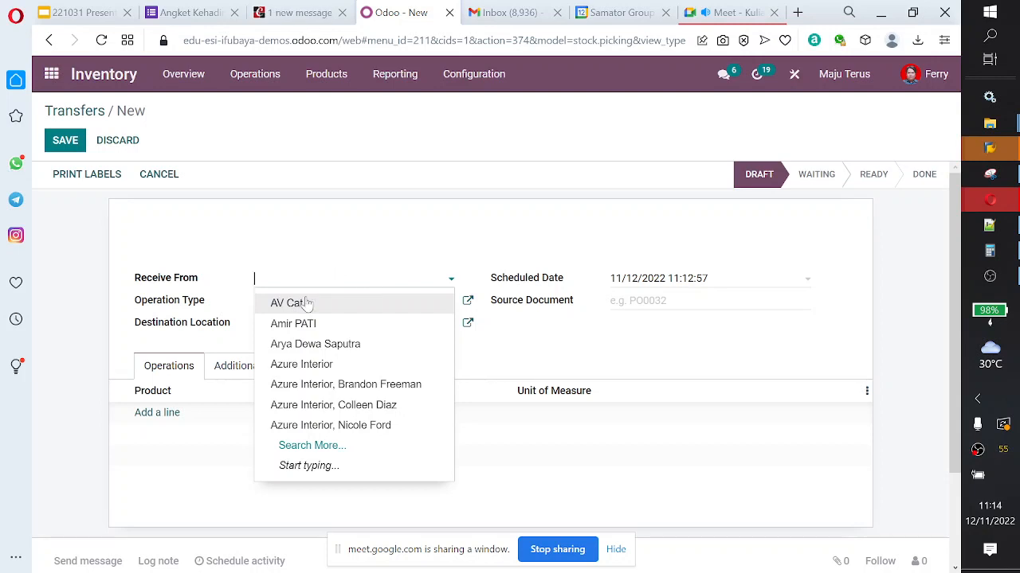
click(333, 275)
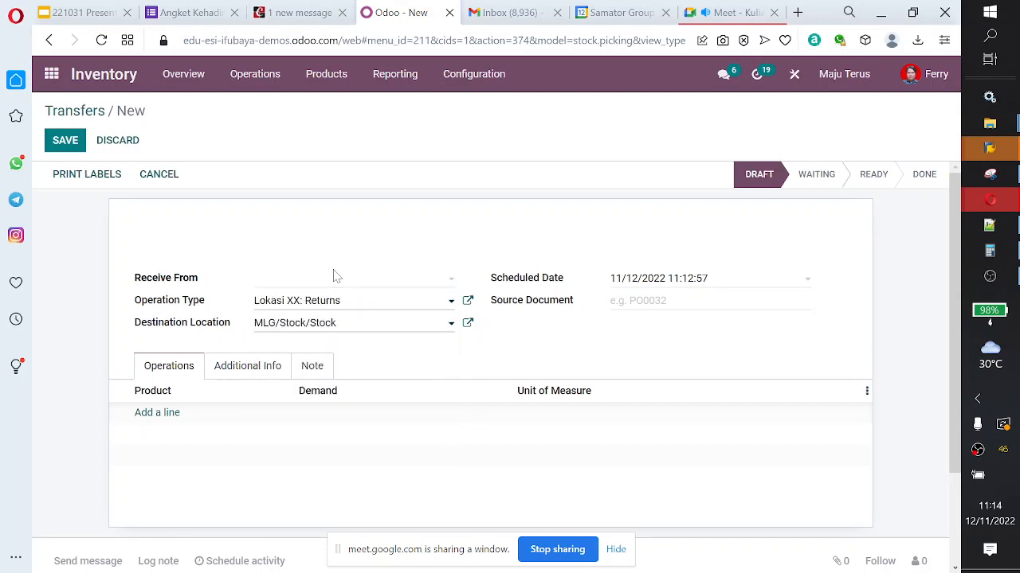
click(305, 328)
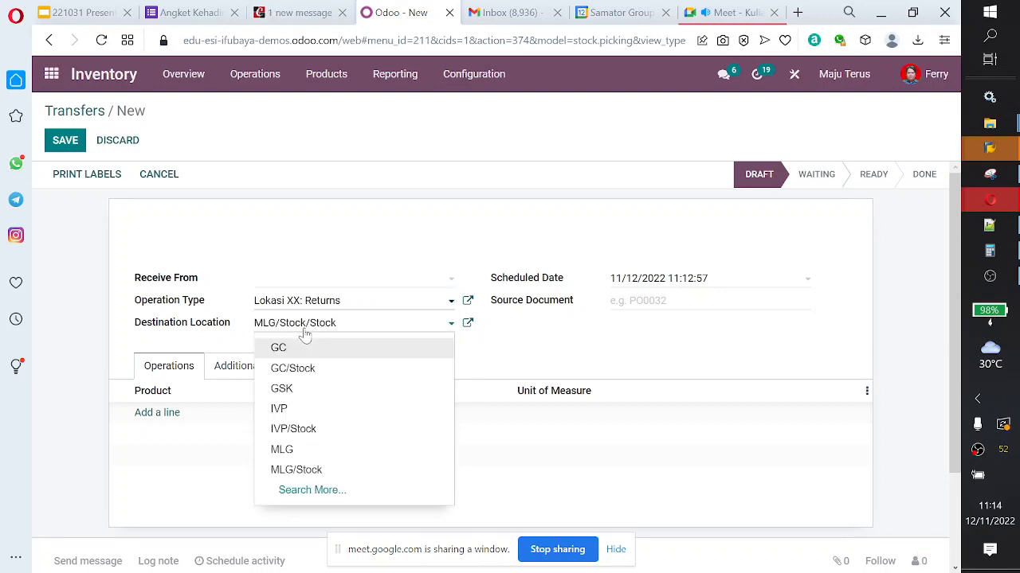
click(317, 238)
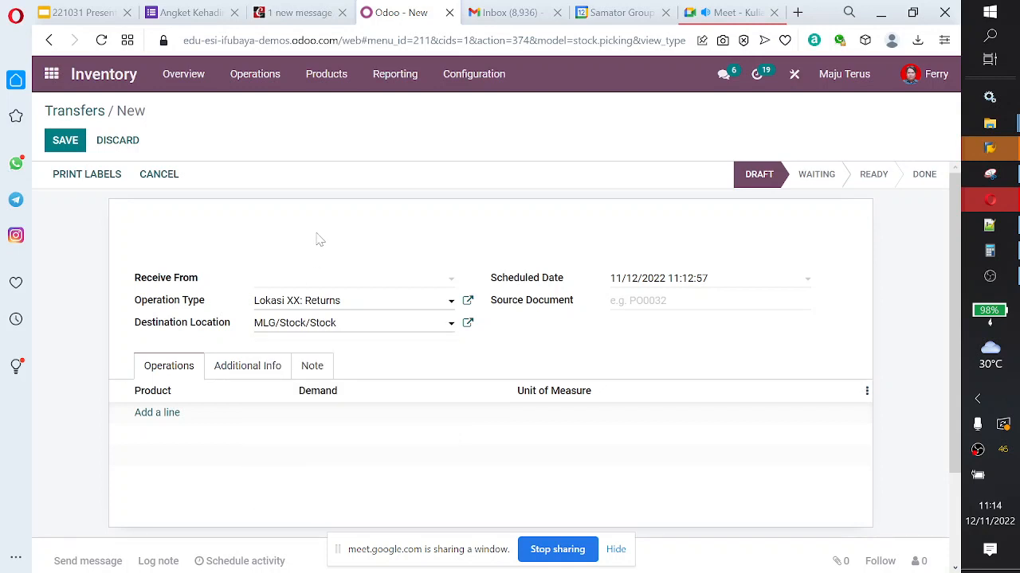
Step: In Inventory Adjustments, set the counted quantity of [FURN_0269] Office Chair Black in MLG/Stock to 25 and apply it
click(255, 79)
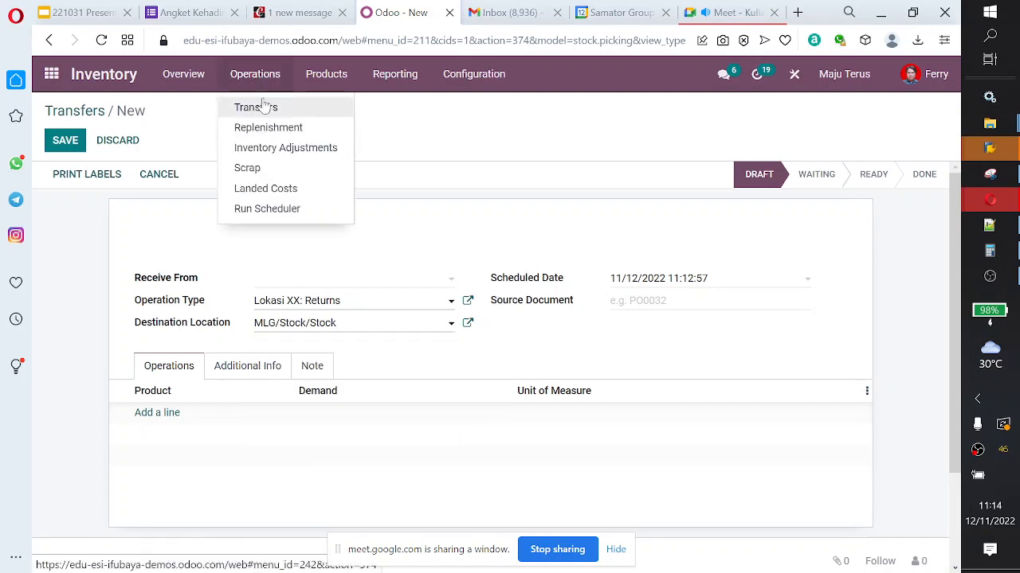
click(269, 150)
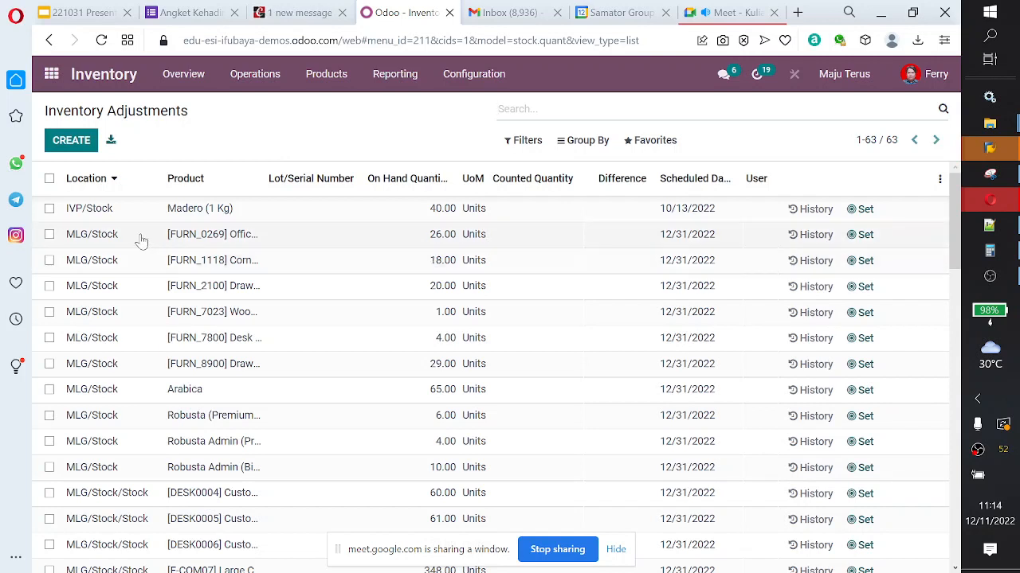
click(430, 243)
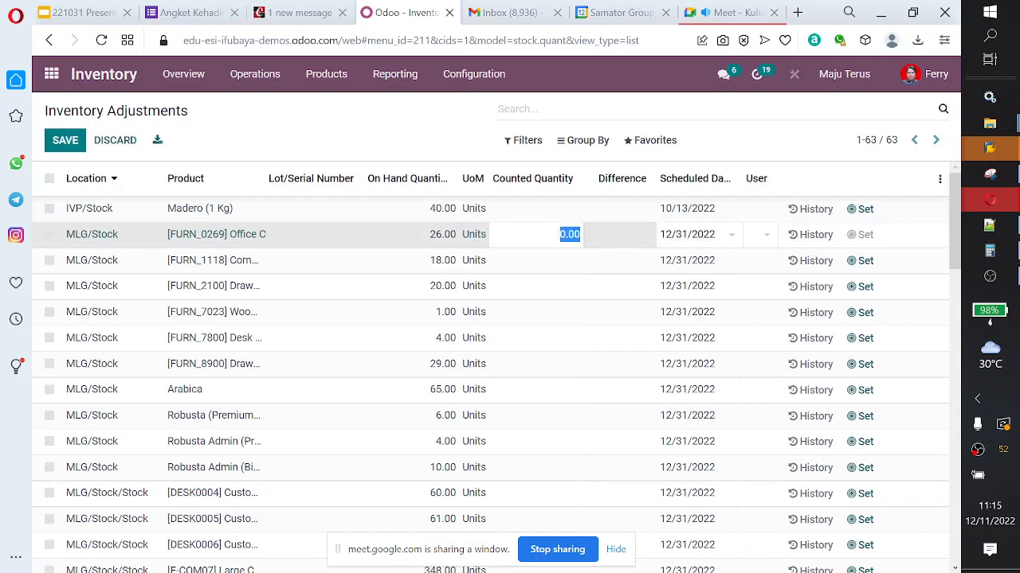
key(BackSpace)
text(25)
key(Return)
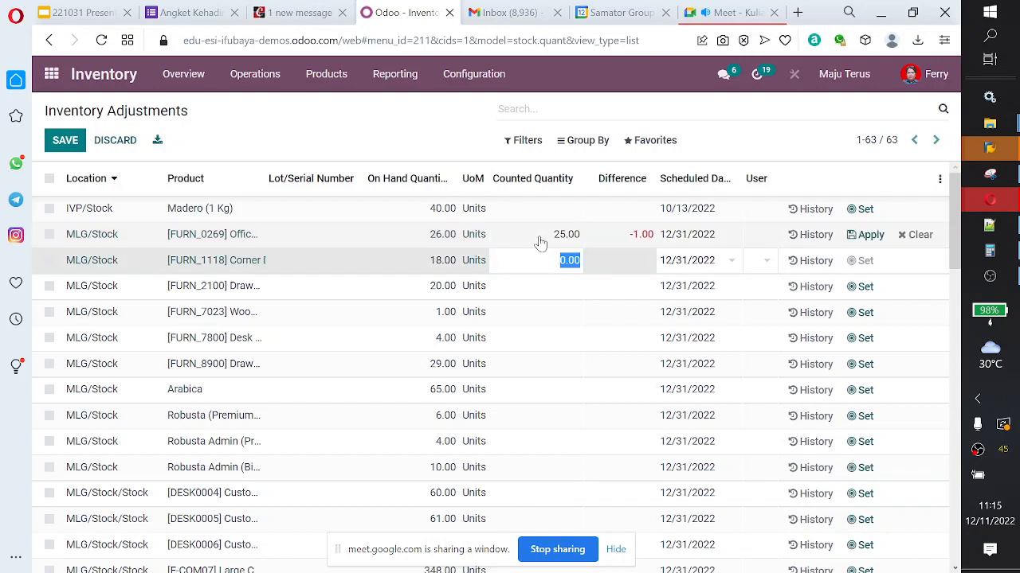
click(540, 239)
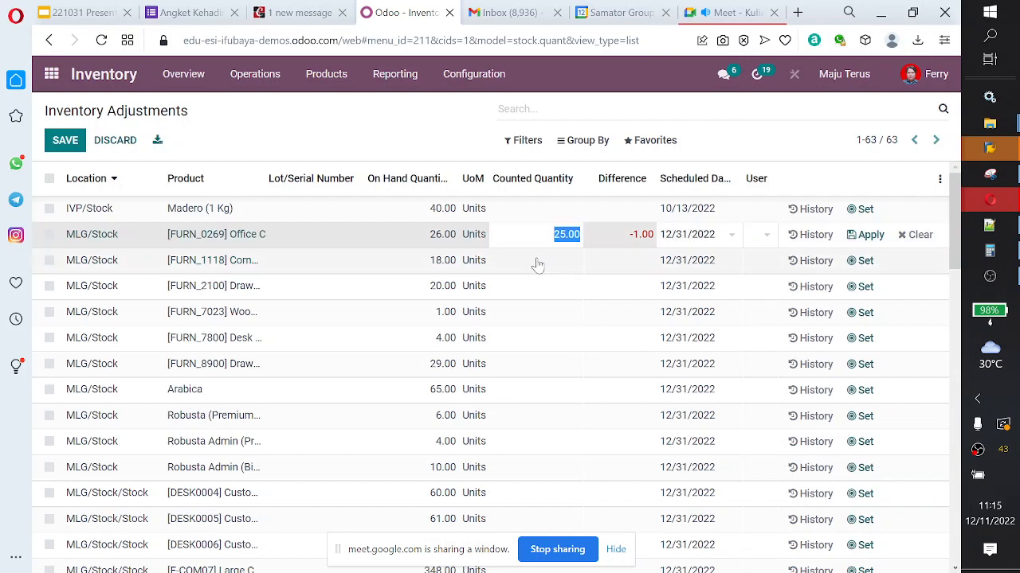
click(868, 236)
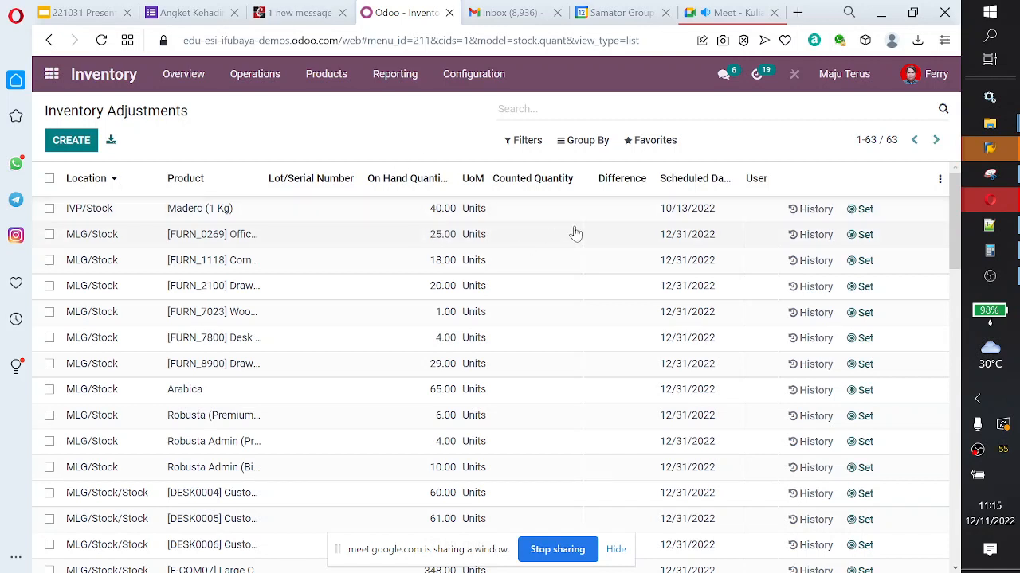
Step: Open the Product Moves report and add a custom Date filter from 11/12/2022 00:00:00 to 11/12/2022 23:59:59
click(396, 76)
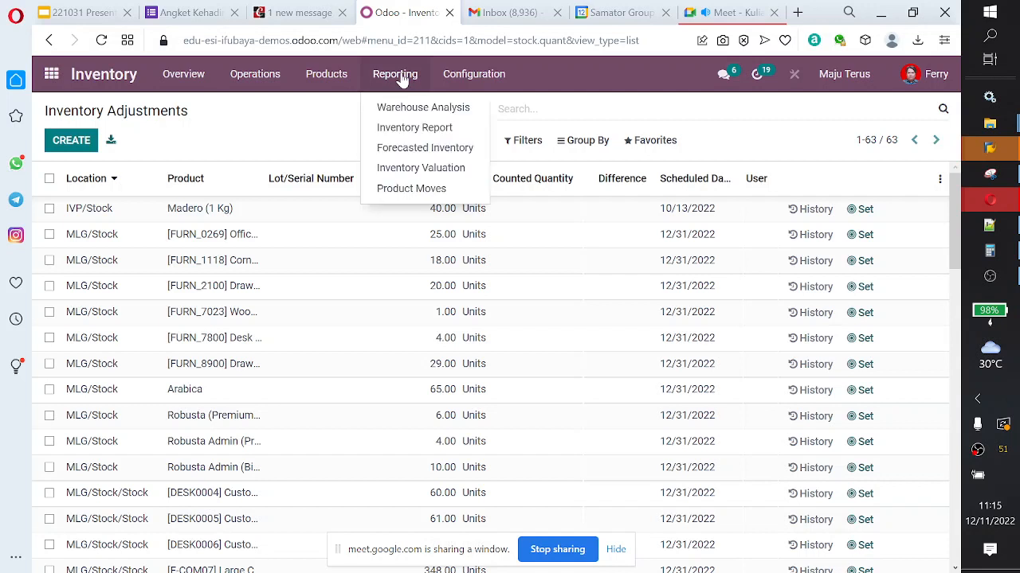
click(403, 192)
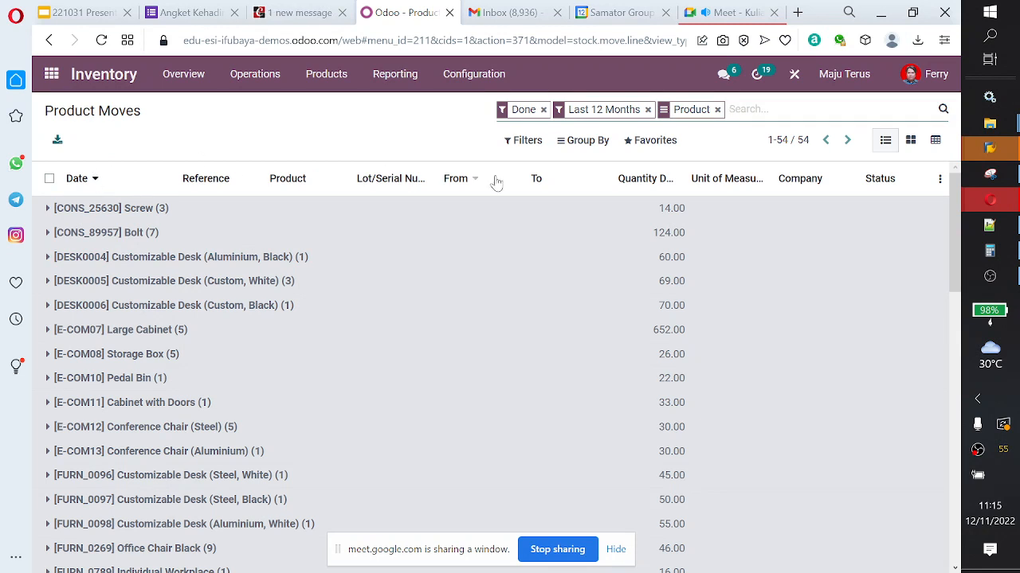
click(520, 143)
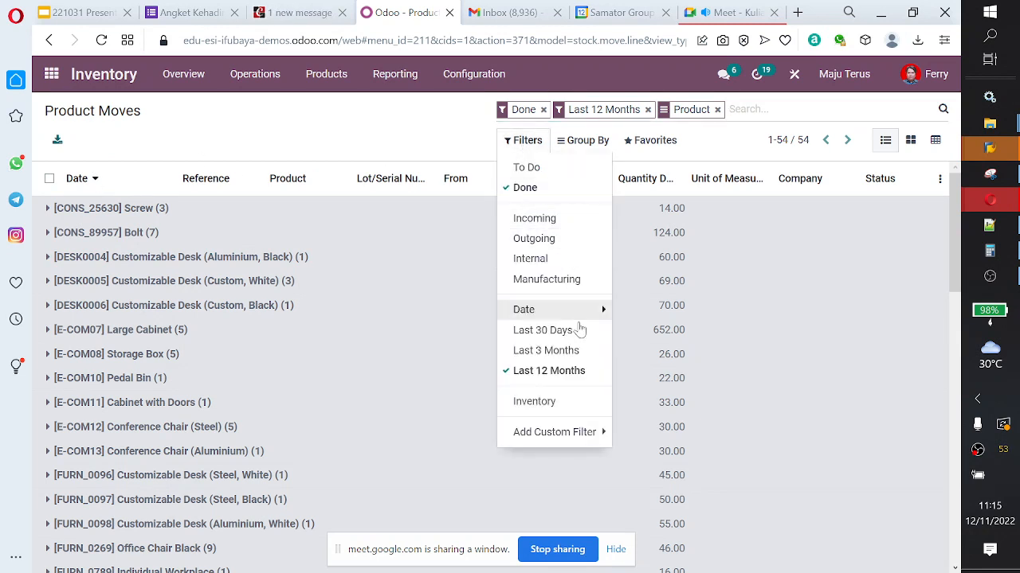
click(579, 436)
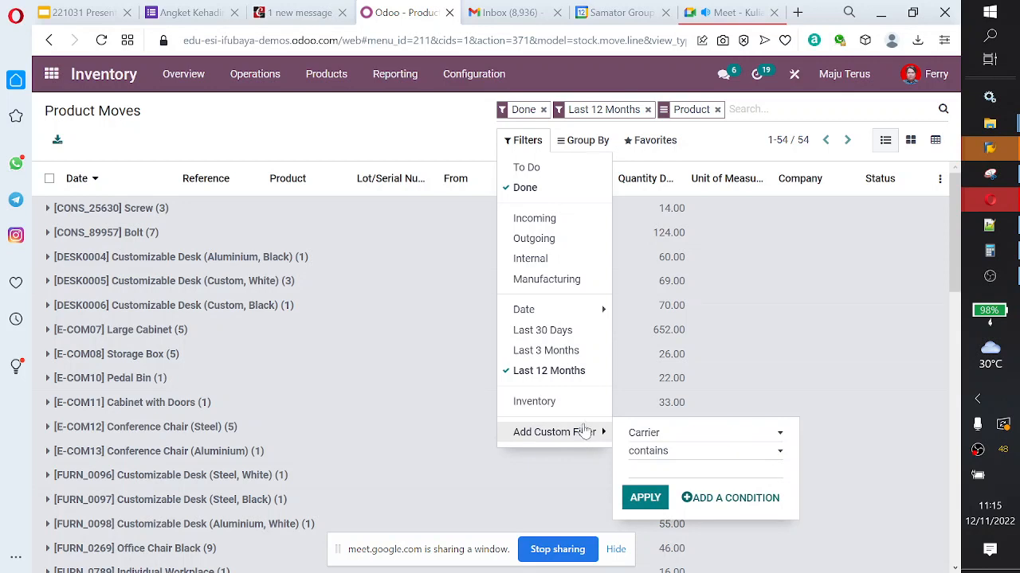
click(695, 438)
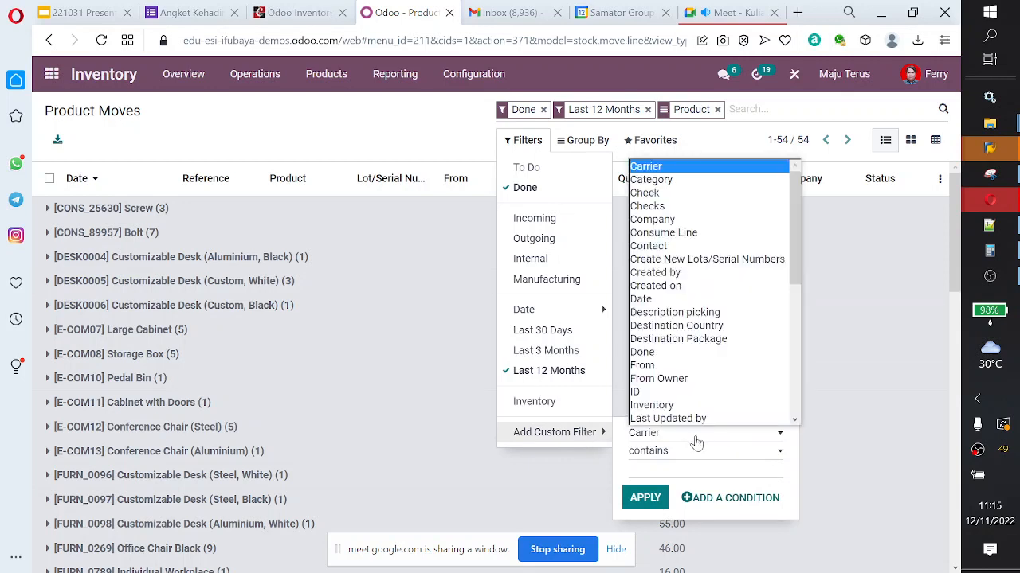
click(717, 301)
click(645, 515)
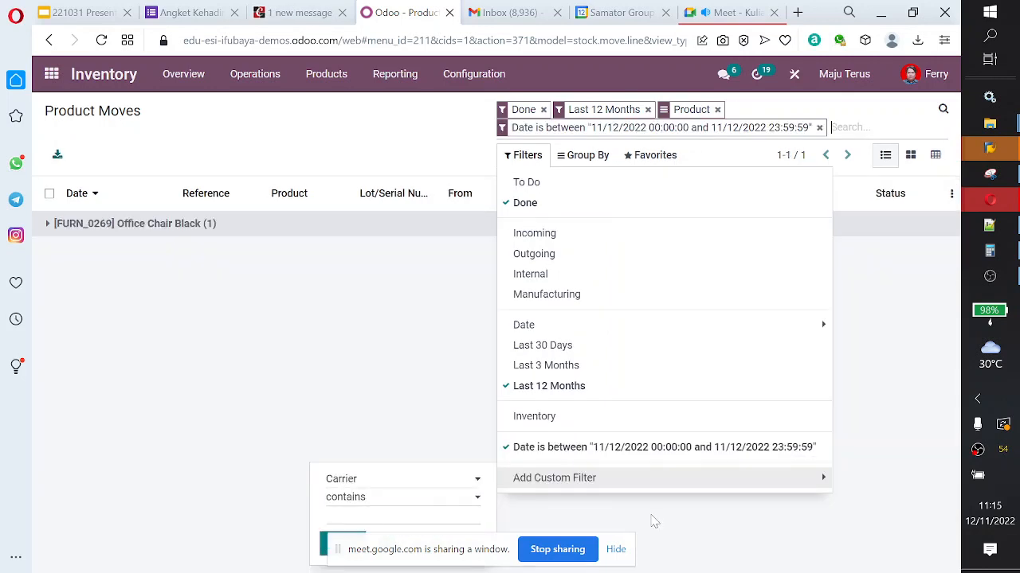
Step: Expand the [FURN_0269] Office Chair Black group and open its move to Virtual Locations/Inventory adjustment for review
click(145, 227)
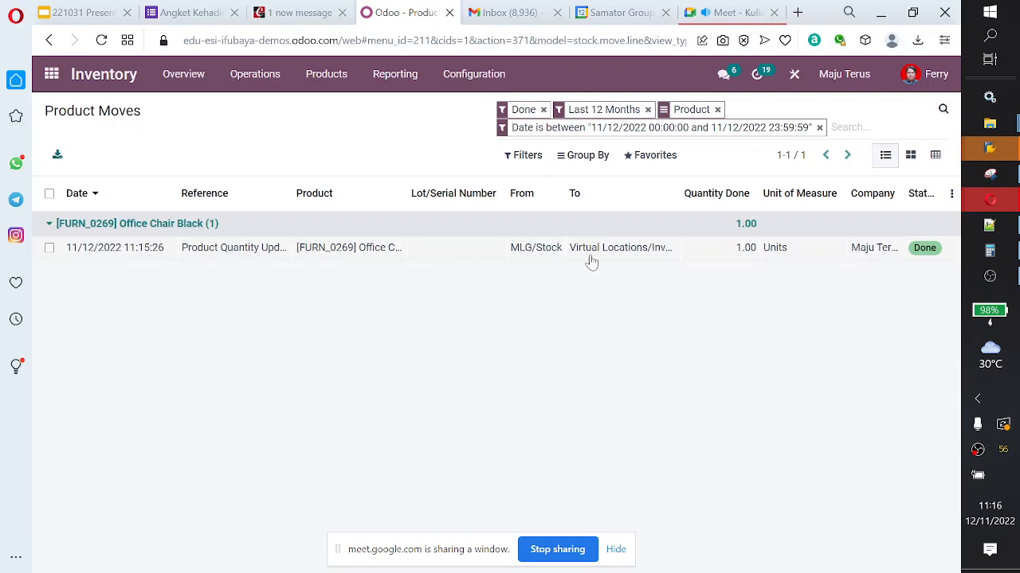
click(645, 256)
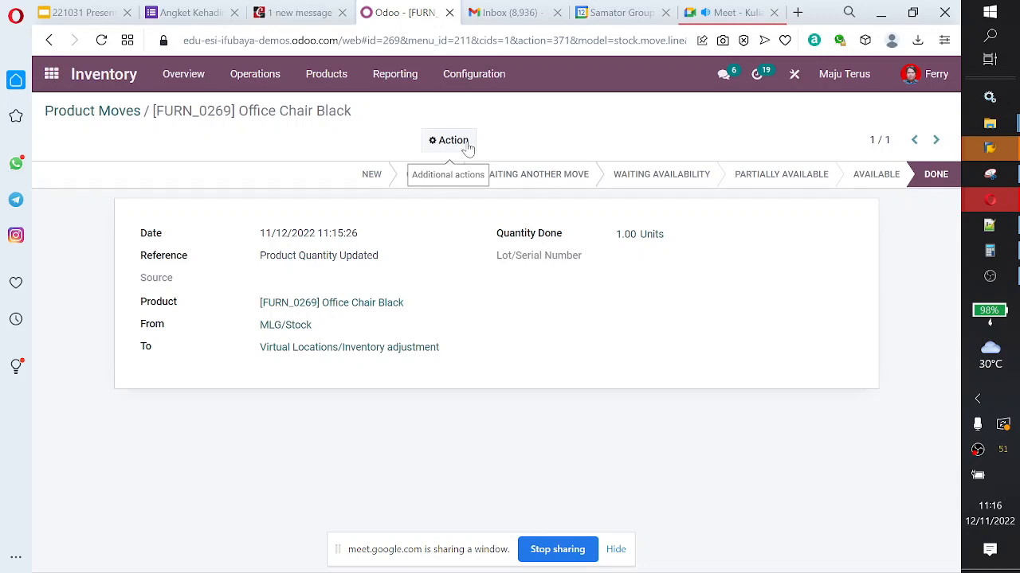
click(406, 80)
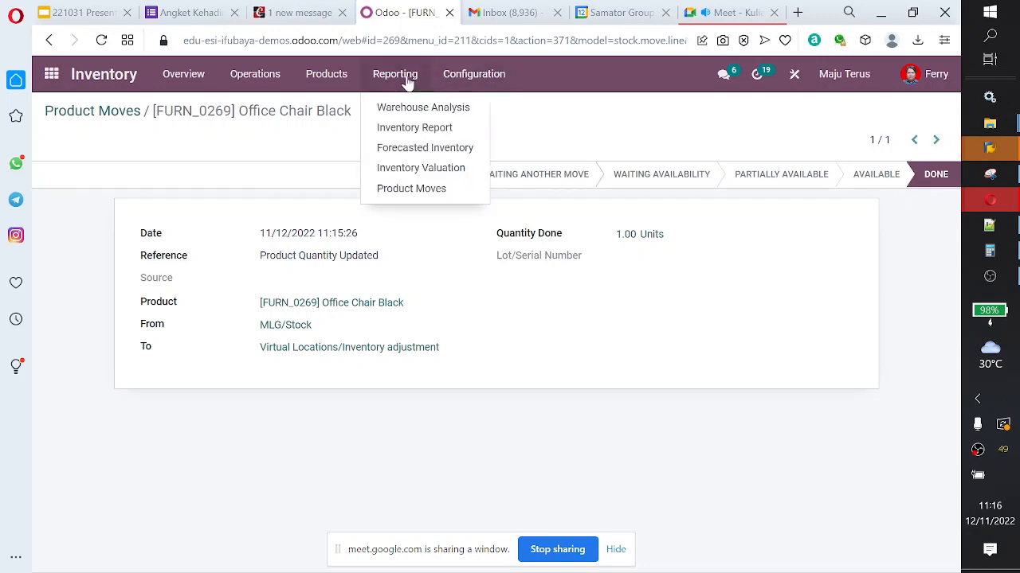
Step: Switch to the Accounting module and open the Journal Entries list
click(53, 77)
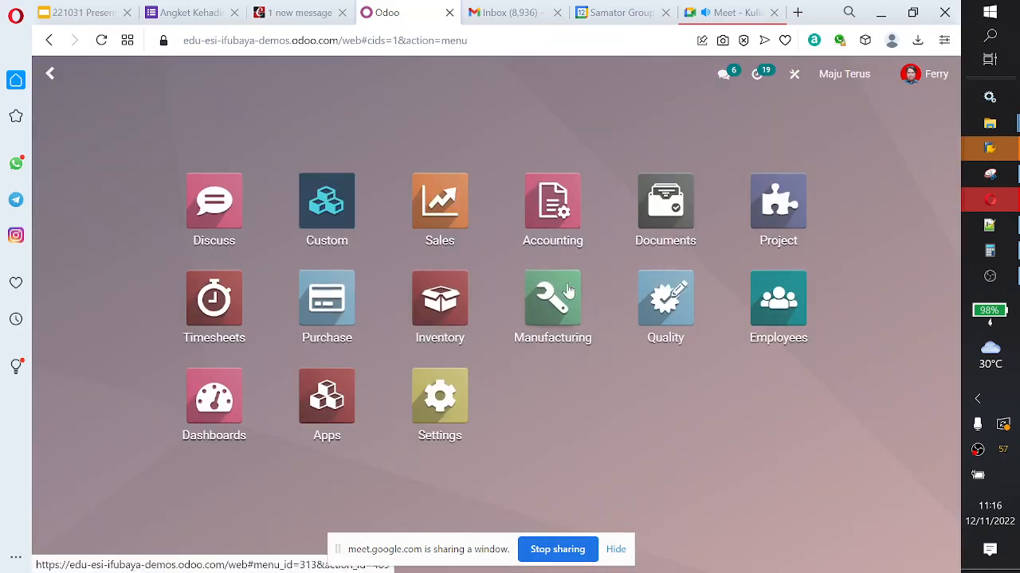
click(566, 239)
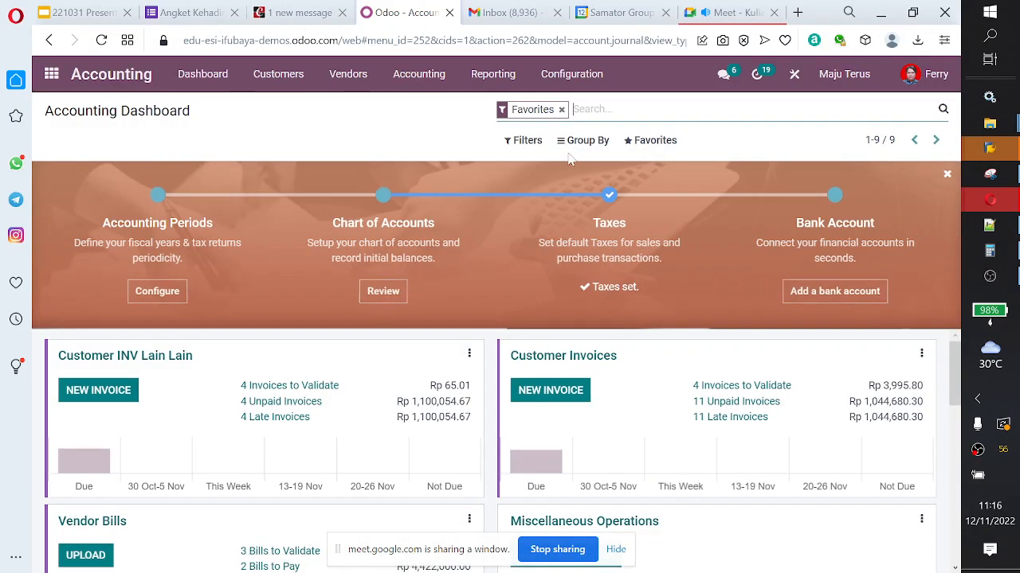
click(417, 74)
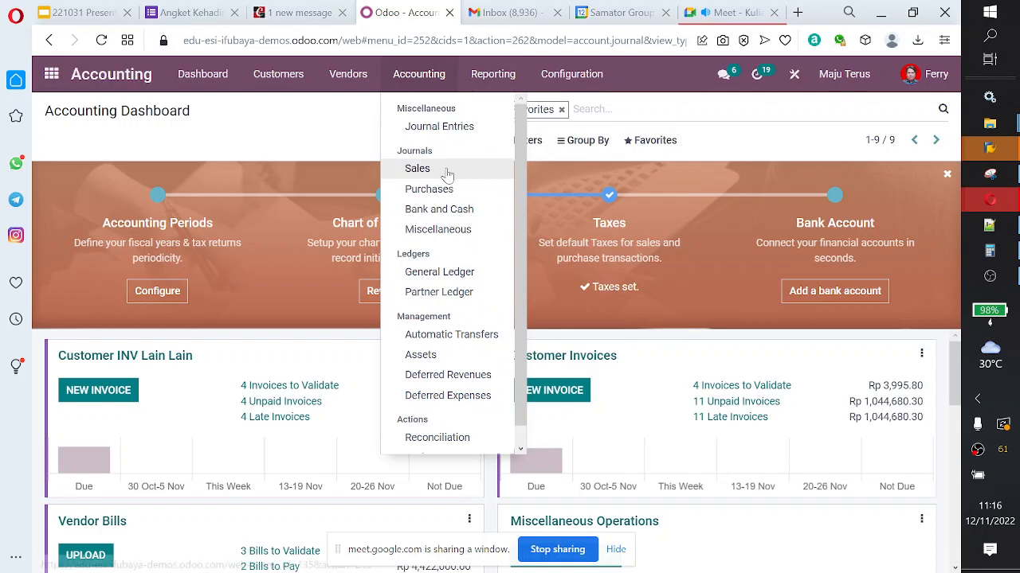
click(459, 129)
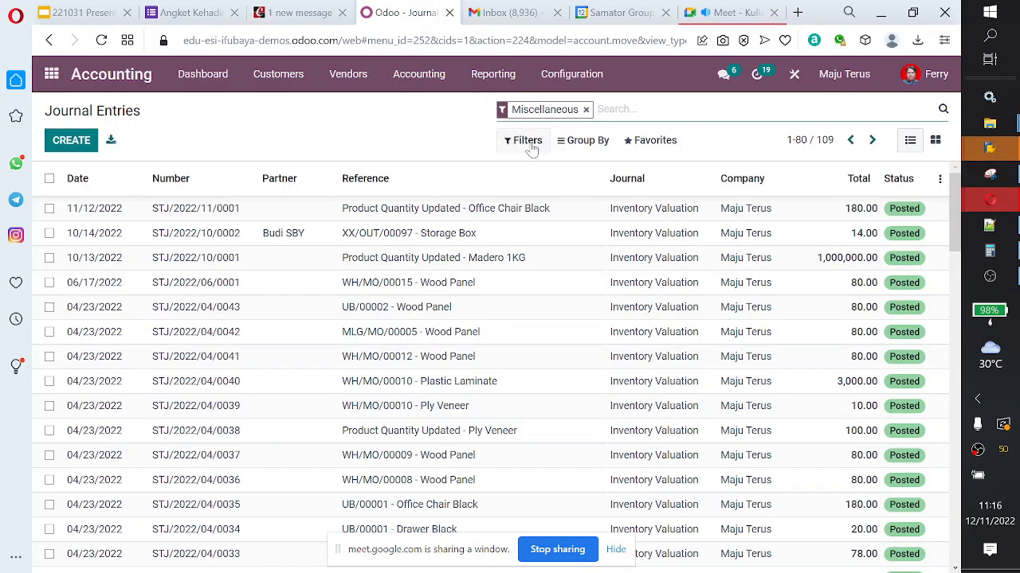
Step: Add a custom filter to the journal entries so that Date is equal to 11/12/2022
click(527, 143)
click(558, 423)
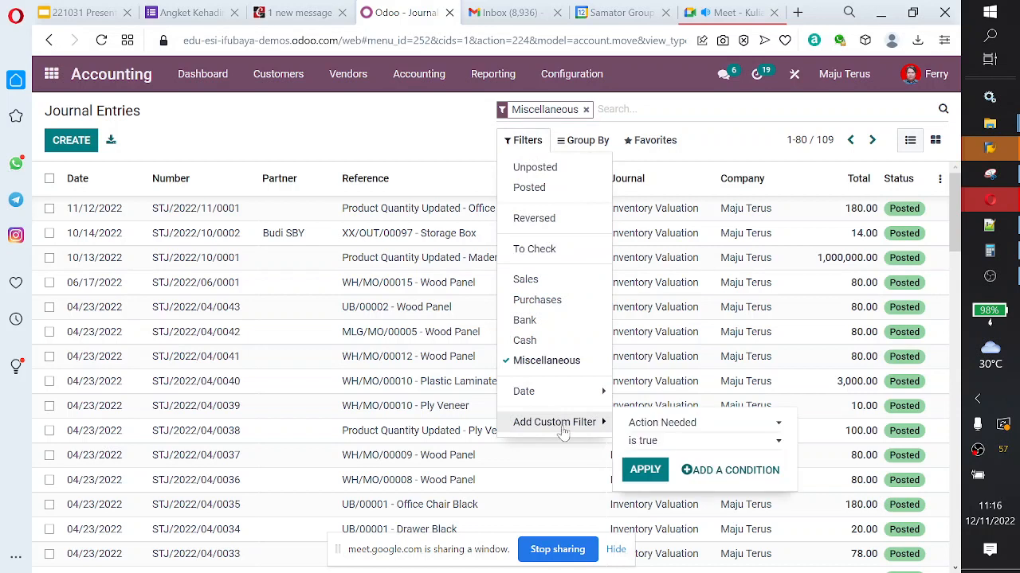
click(652, 426)
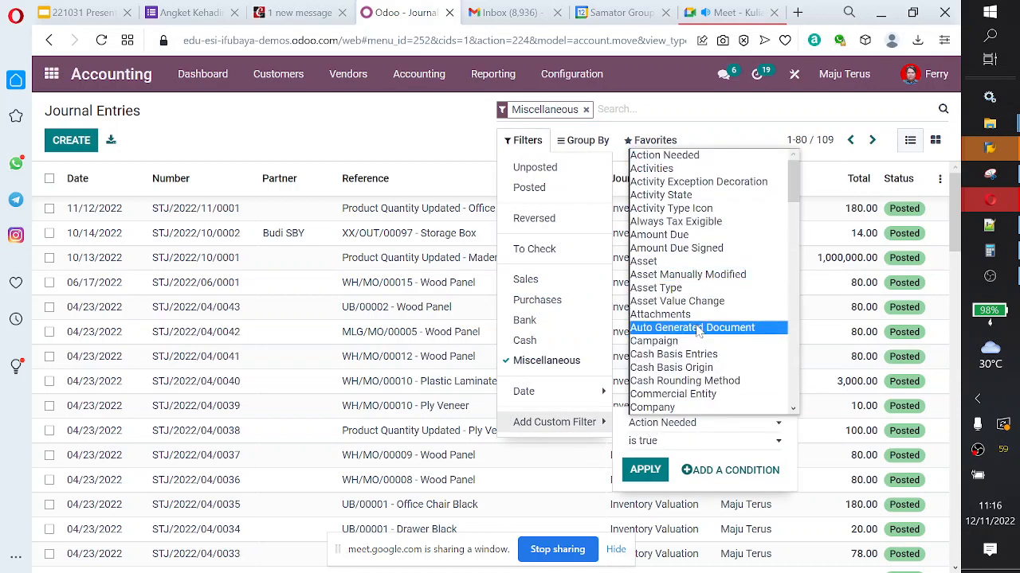
scroll(698, 331, down, 4)
scroll(698, 333, down, 2)
scroll(698, 319, up, 4)
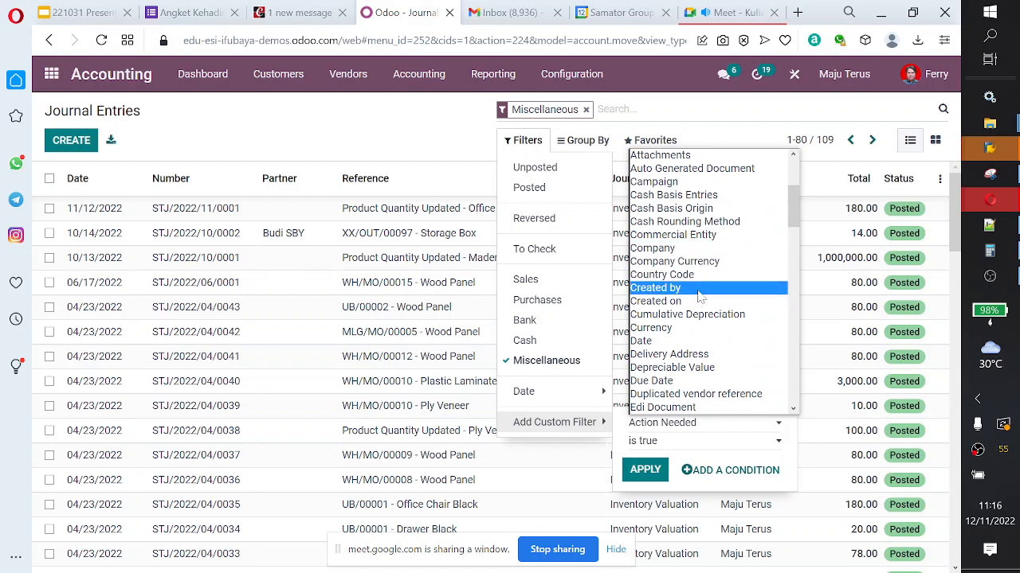
click(701, 341)
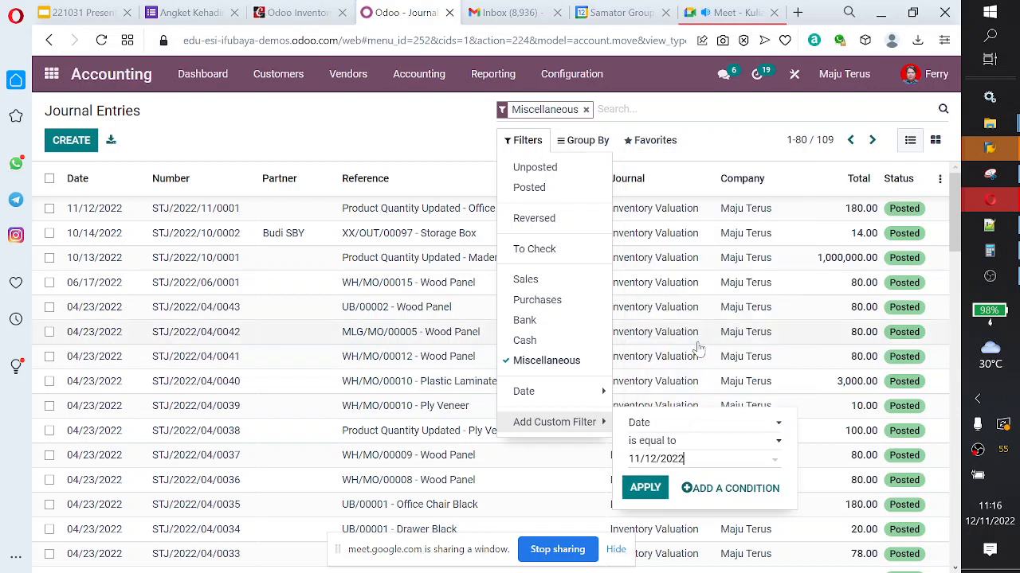
click(644, 486)
Step: Open the Product Quantity Updated - Office Chair Black journal entry and examine its debit and credit items
click(429, 277)
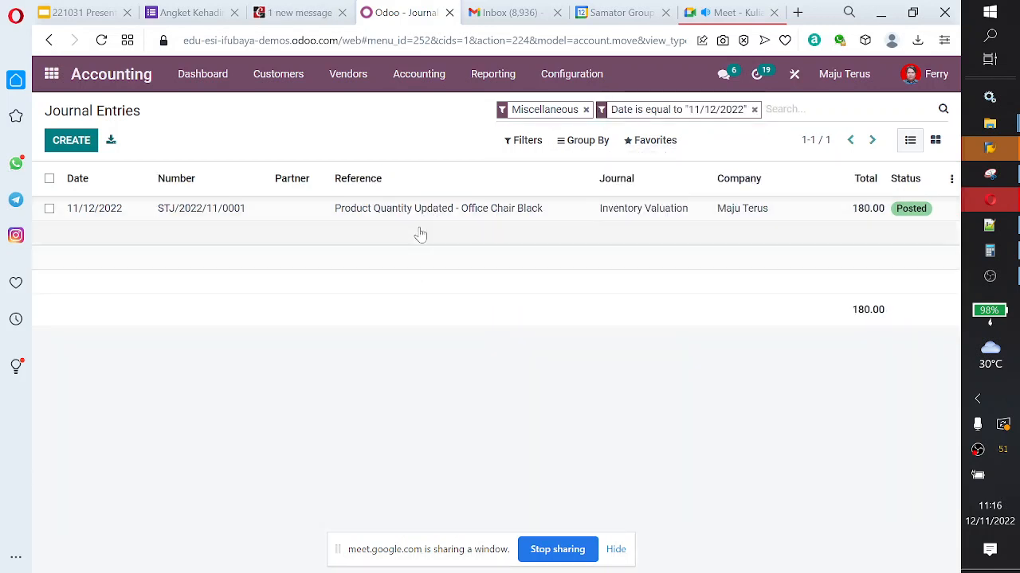
click(422, 214)
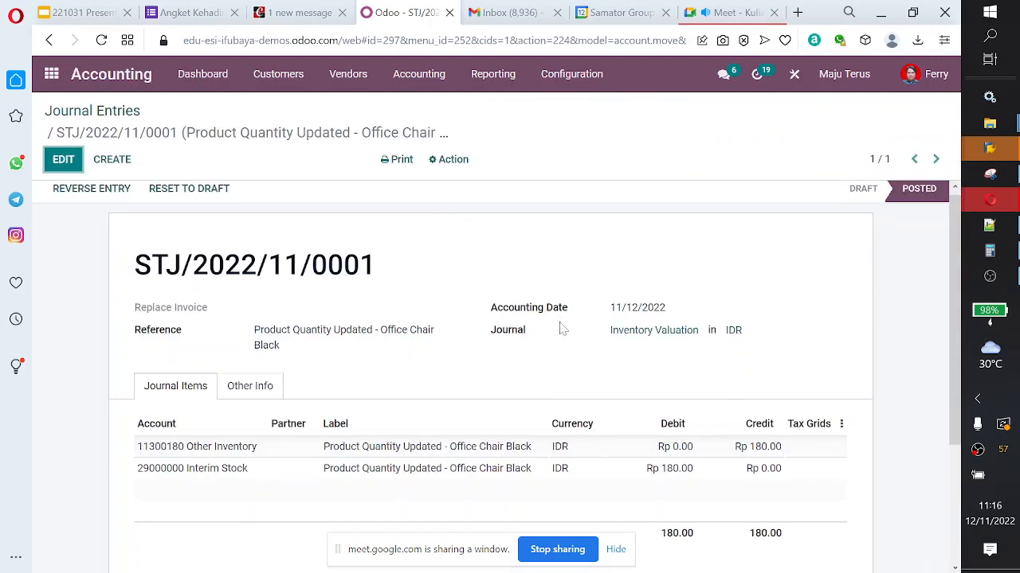
scroll(557, 335, down, 1)
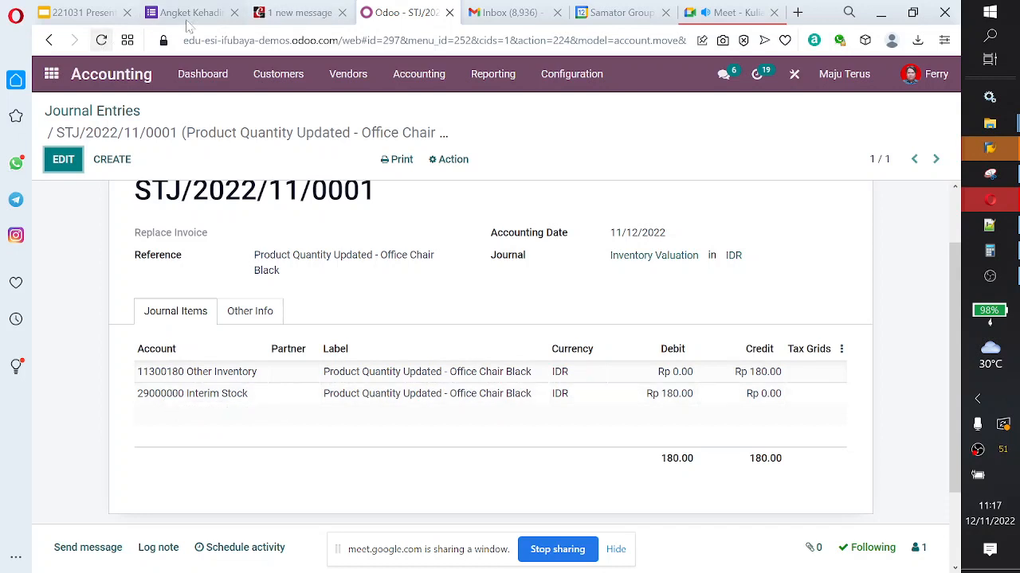
Step: Switch to the Cybrosys guide and read its Inventory Adjustments in Odoo section on product configuration and initial inventory
click(292, 20)
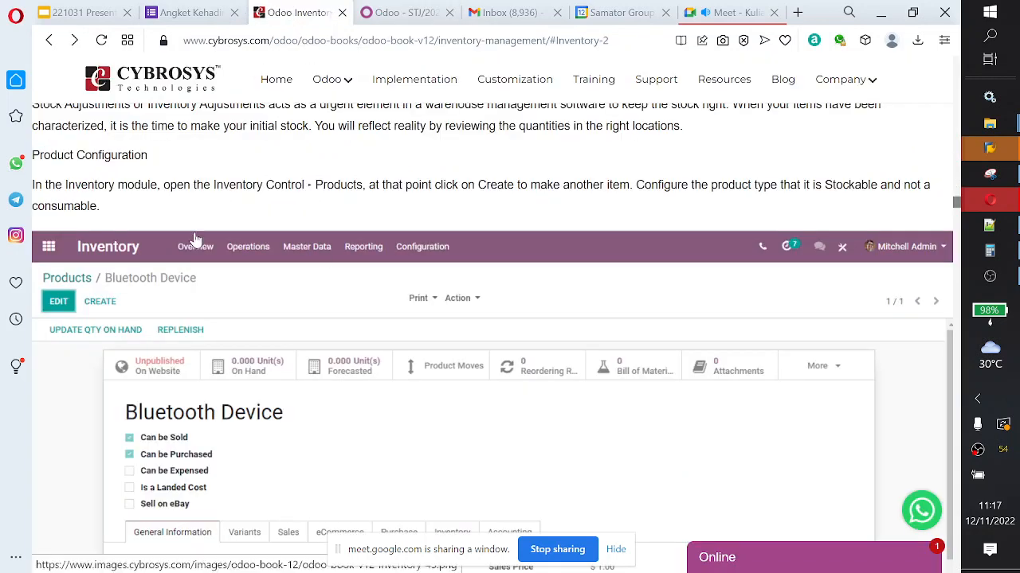
scroll(193, 239, up, 4)
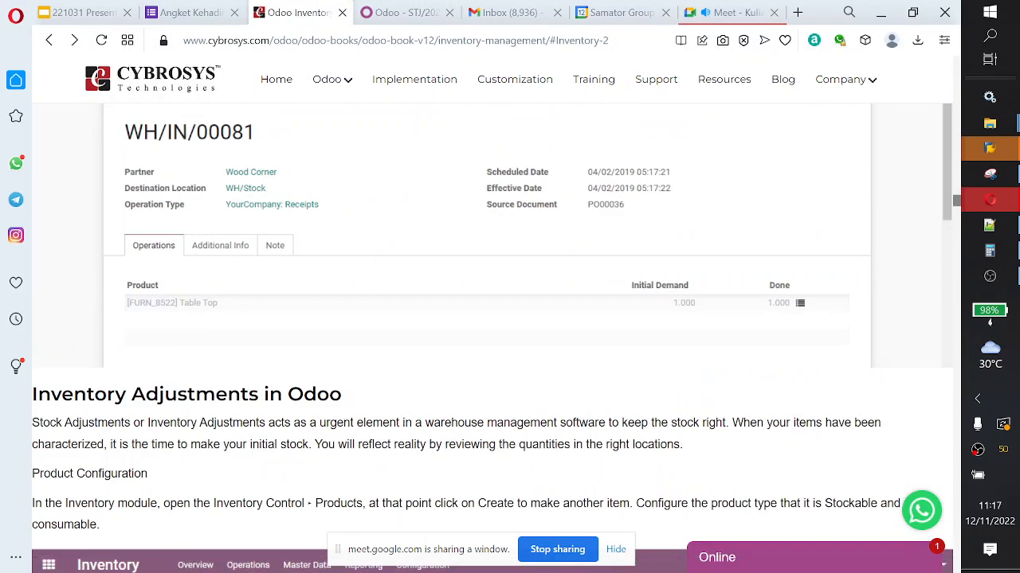
scroll(493, 315, down, 3)
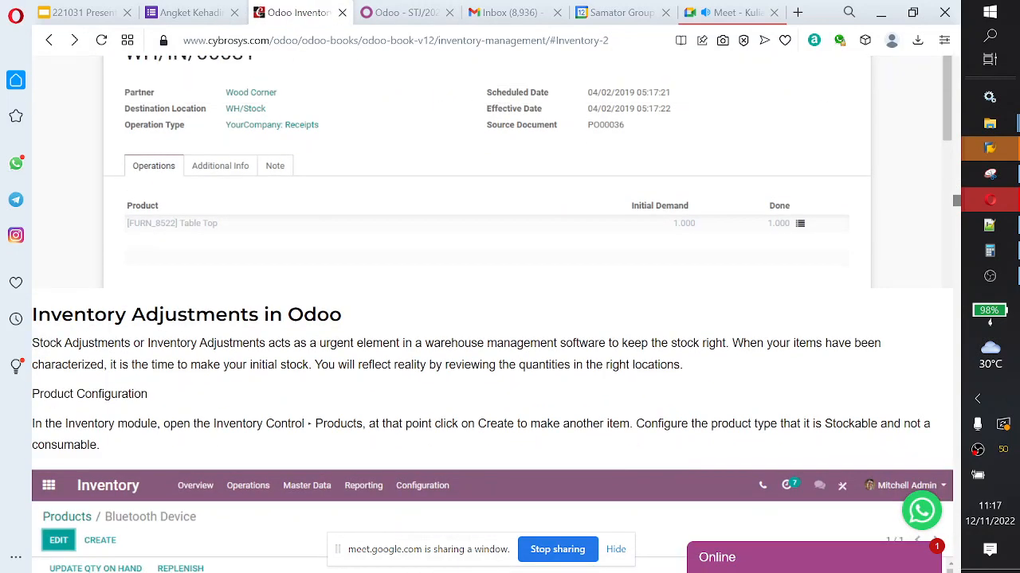
scroll(185, 430, down, 5)
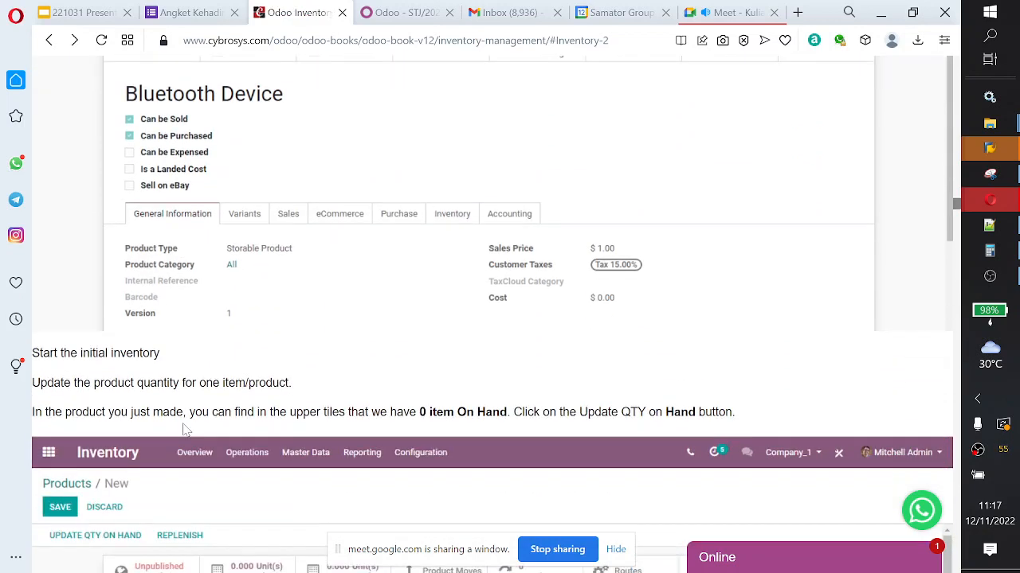
scroll(185, 430, down, 1)
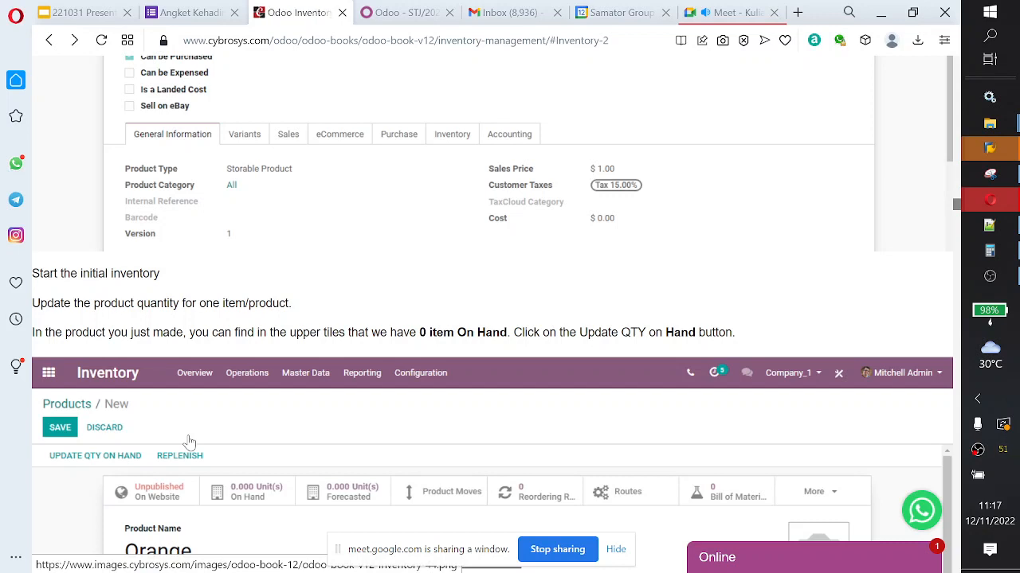
scroll(190, 442, down, 2)
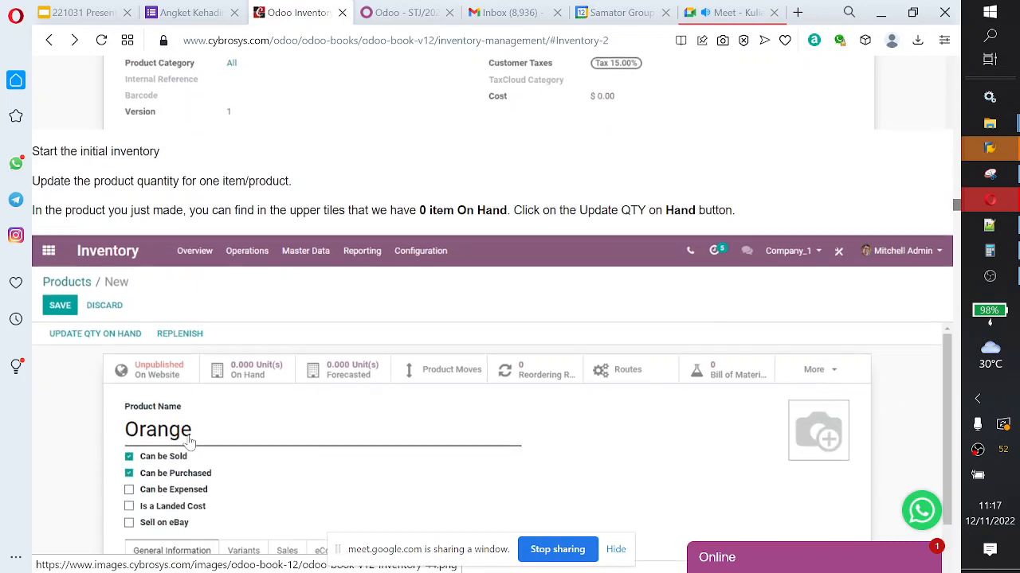
scroll(190, 442, up, 6)
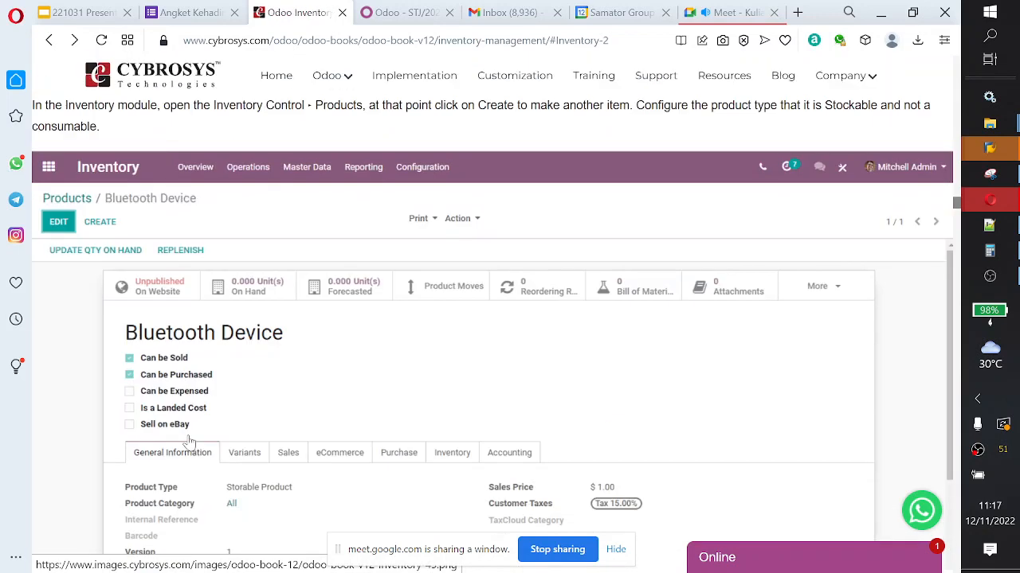
scroll(229, 312, down, 1)
scroll(229, 312, up, 3)
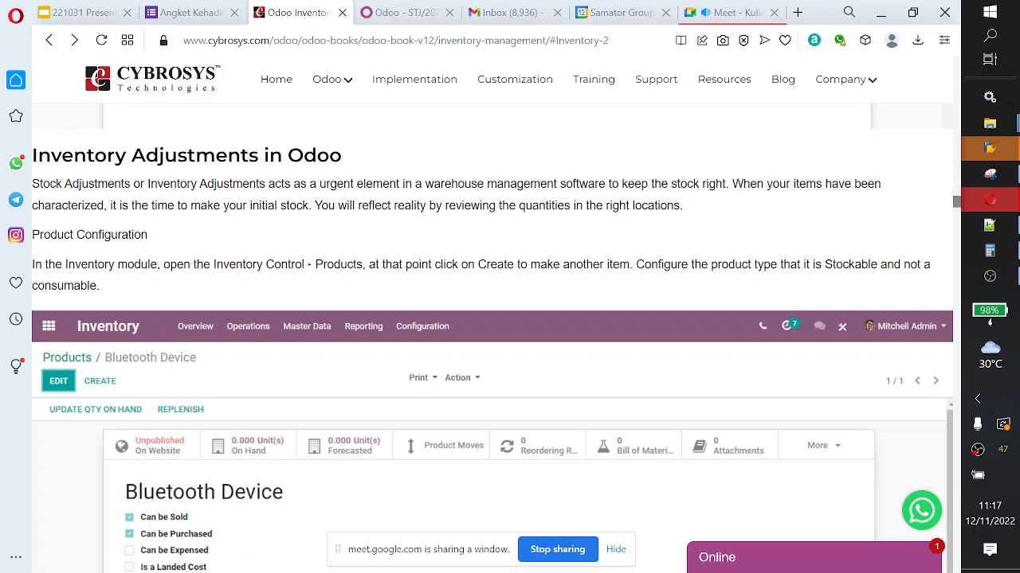
Step: Revisit the Office Chair Black journal entry, then return to the Cybrosys guide to read about updating quantities and adjusting inventory for all products
click(408, 13)
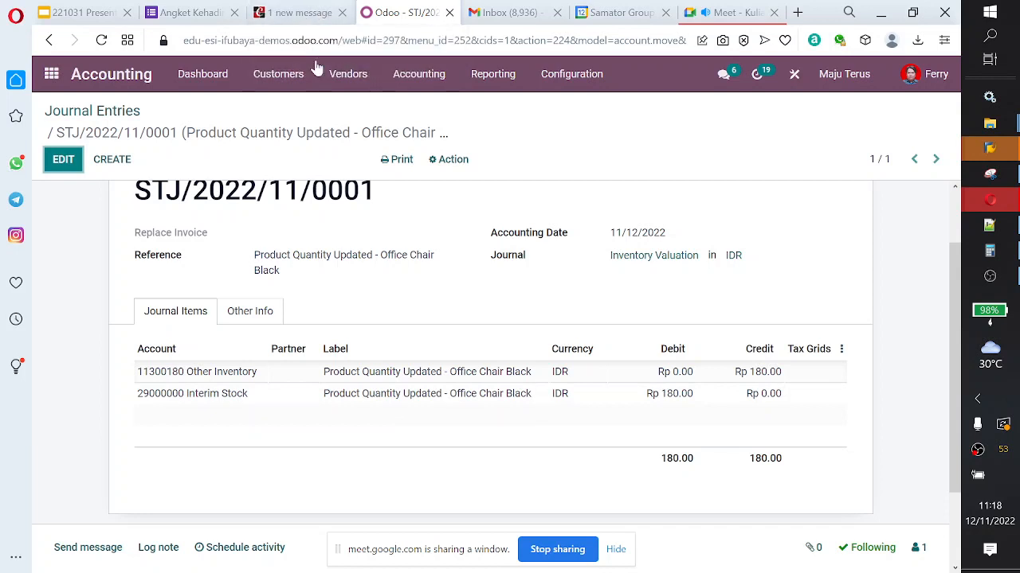
click(297, 18)
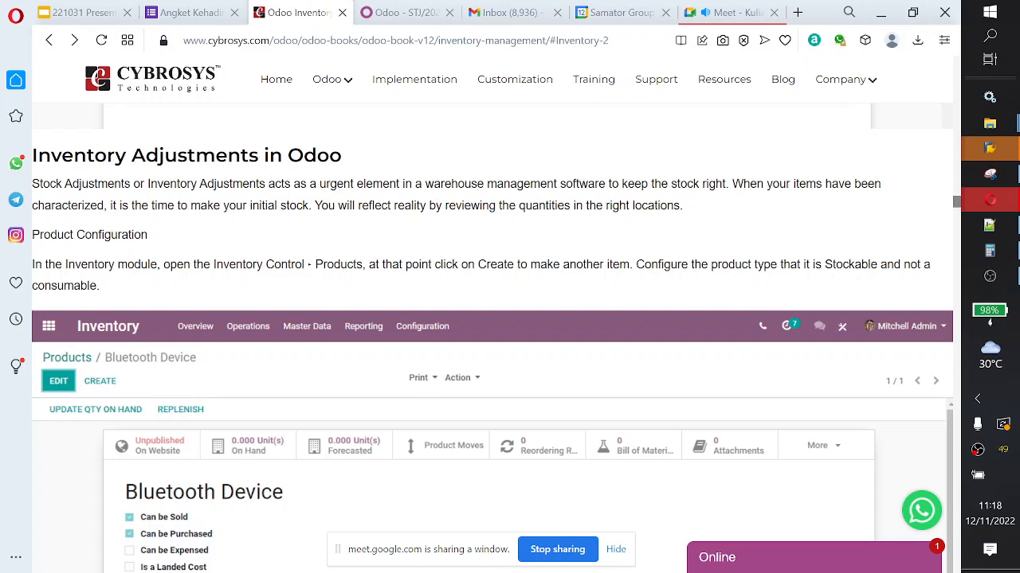
scroll(227, 266, down, 7)
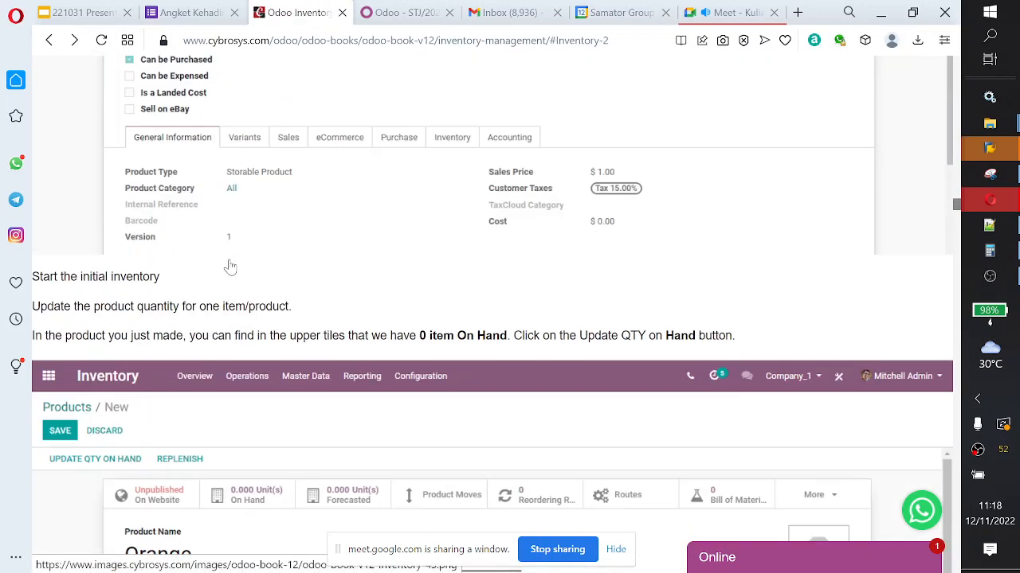
scroll(229, 265, down, 15)
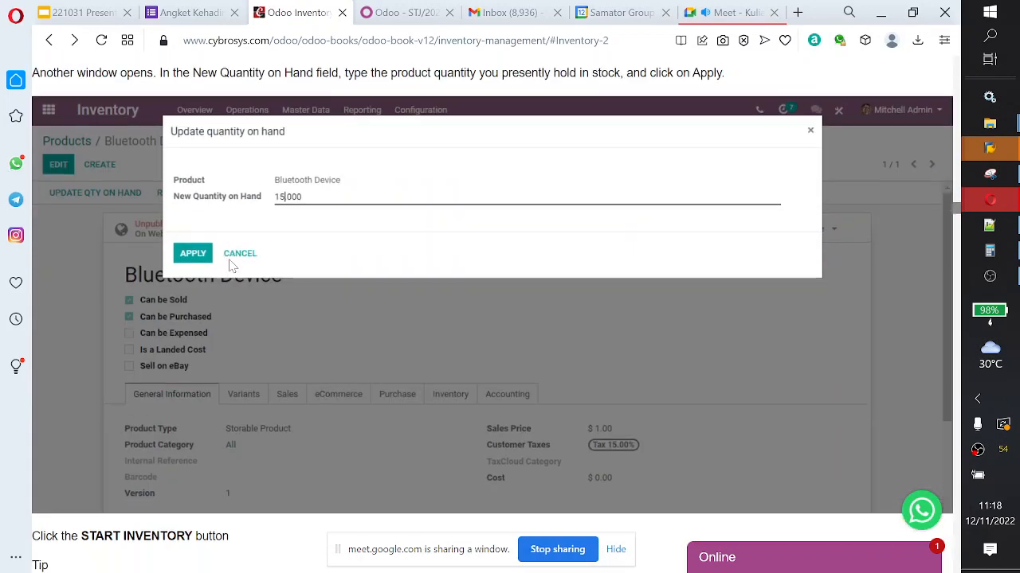
scroll(229, 265, down, 7)
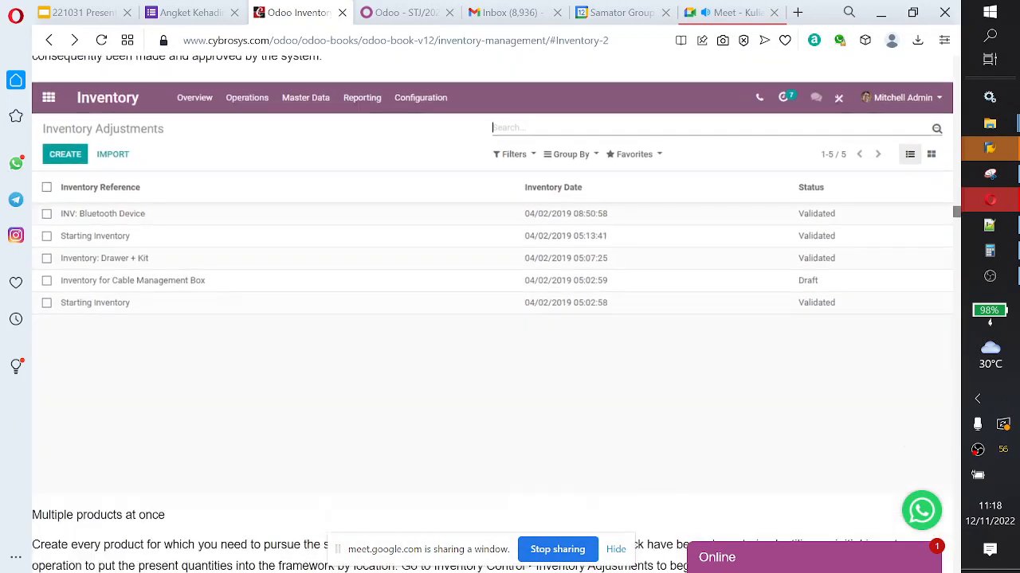
scroll(236, 264, down, 7)
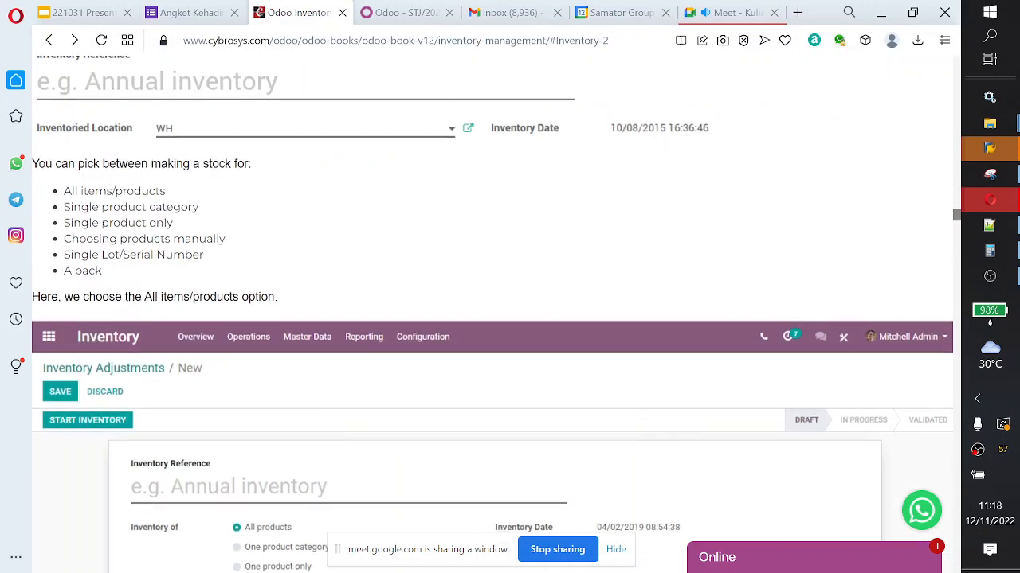
scroll(235, 263, down, 6)
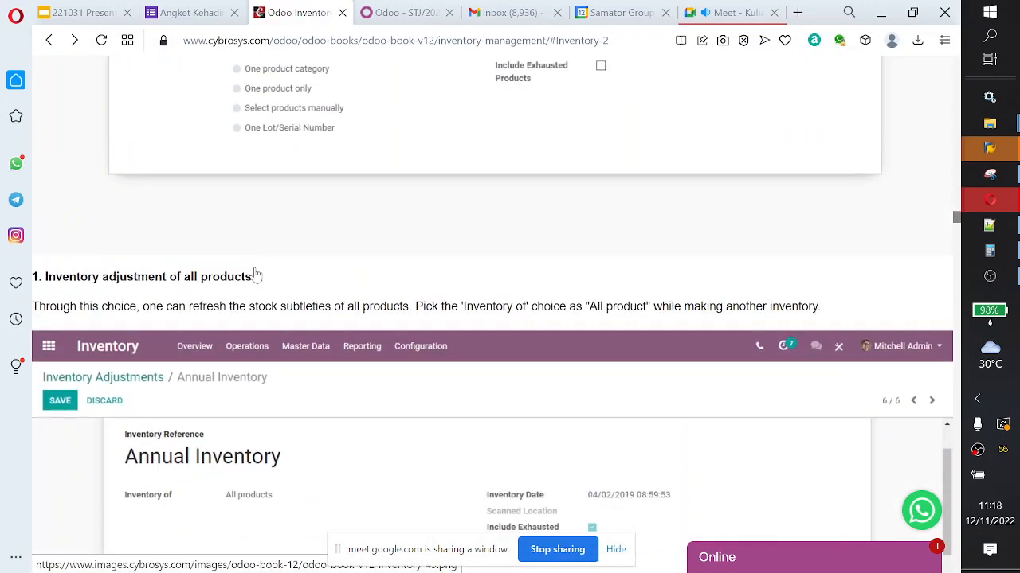
Step: Read the guide's sections on inventory adjustment of all products and of one product category
scroll(256, 275, down, 3)
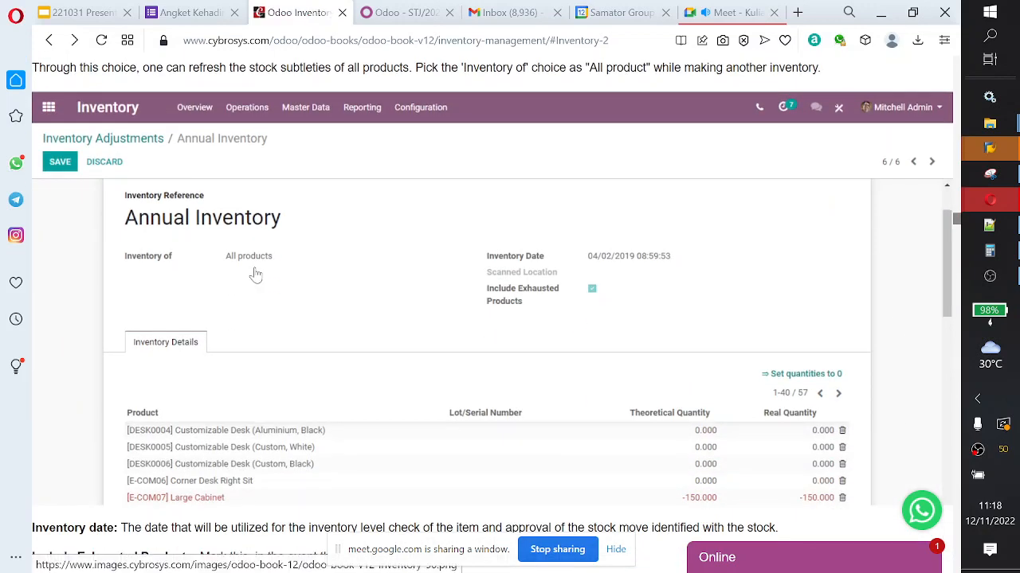
scroll(256, 275, up, 1)
scroll(256, 275, down, 5)
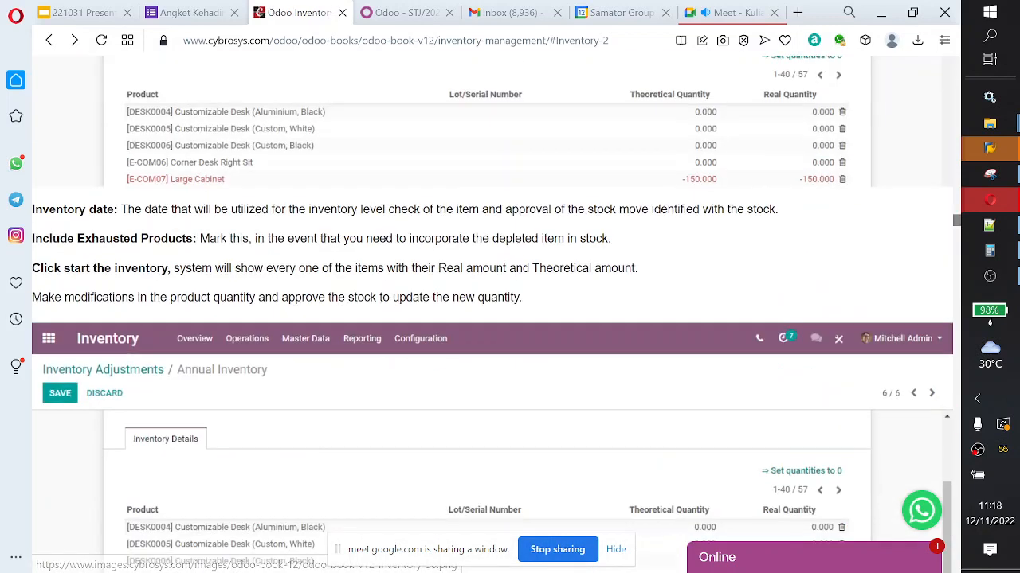
scroll(493, 318, down, 5)
scroll(256, 275, down, 6)
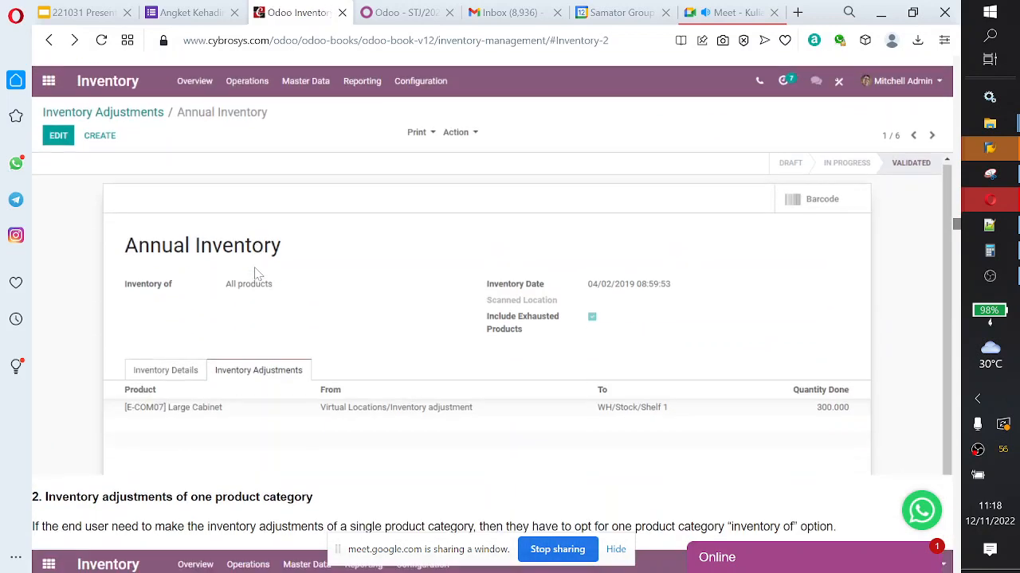
scroll(256, 275, down, 6)
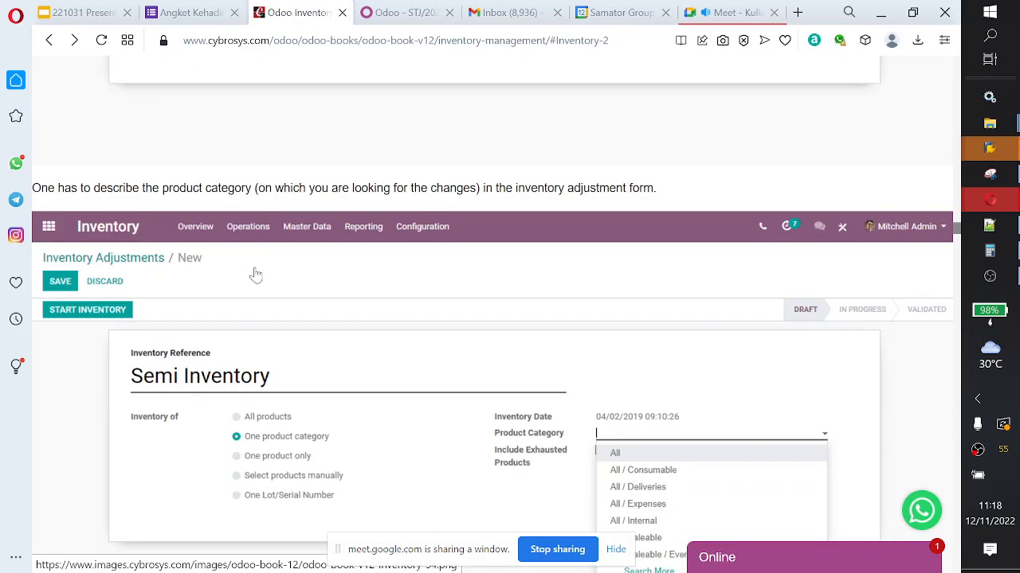
scroll(256, 275, down, 2)
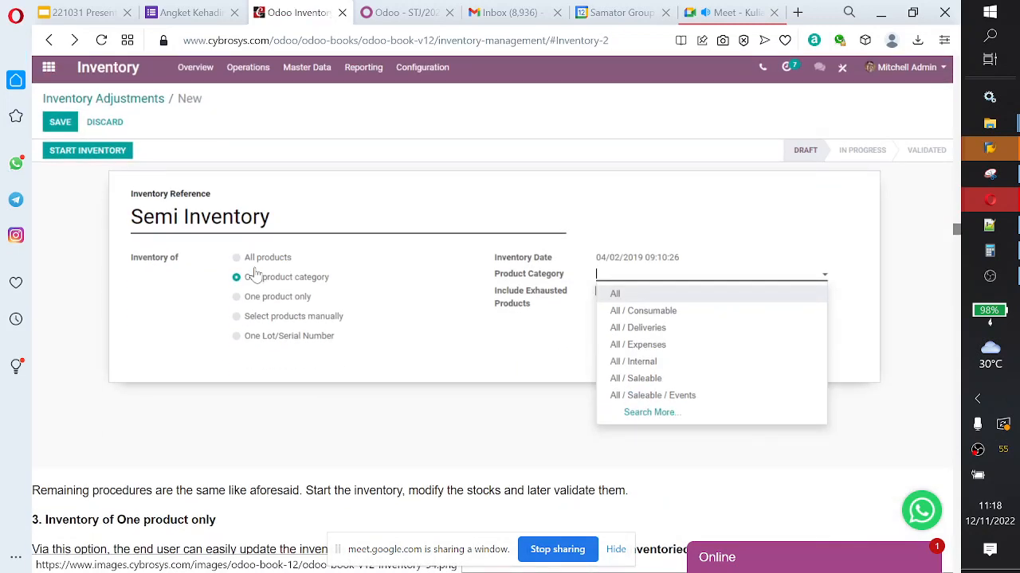
Step: Switch to the Odoo demo database and open the All / Internal product category in Inventory to examine its Inventory Valuation setting
click(403, 13)
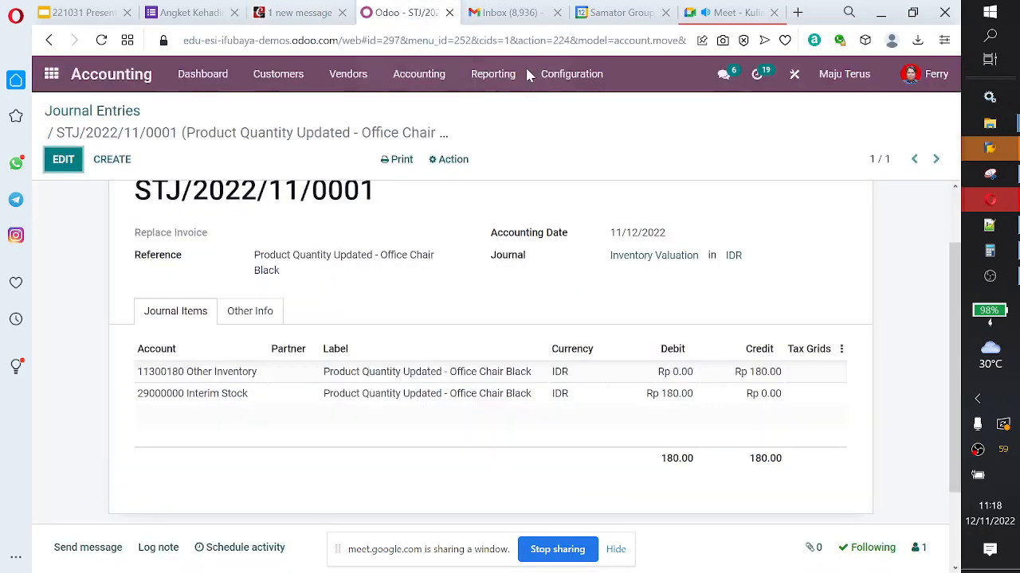
click(572, 74)
scroll(587, 366, down, 3)
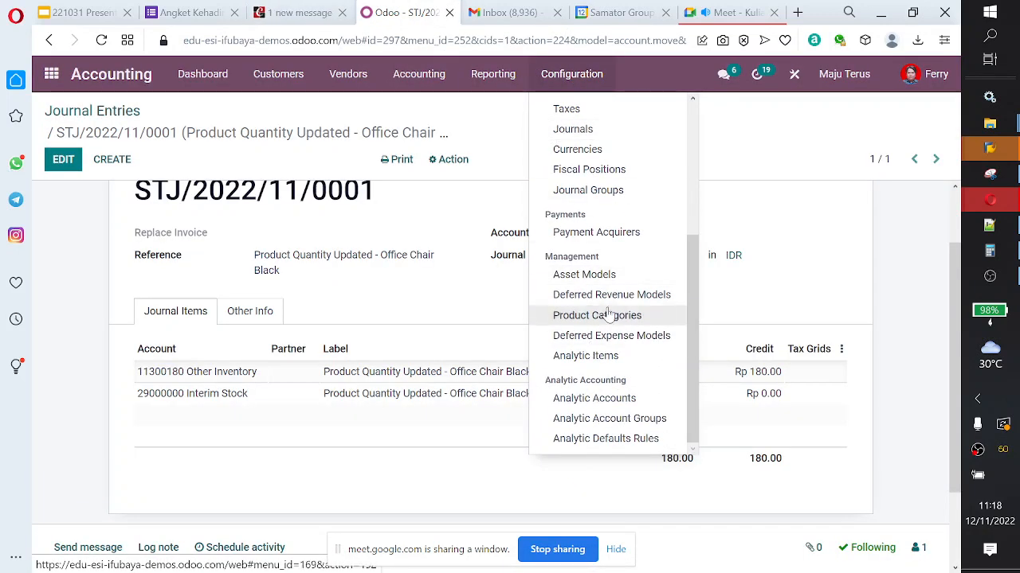
click(420, 74)
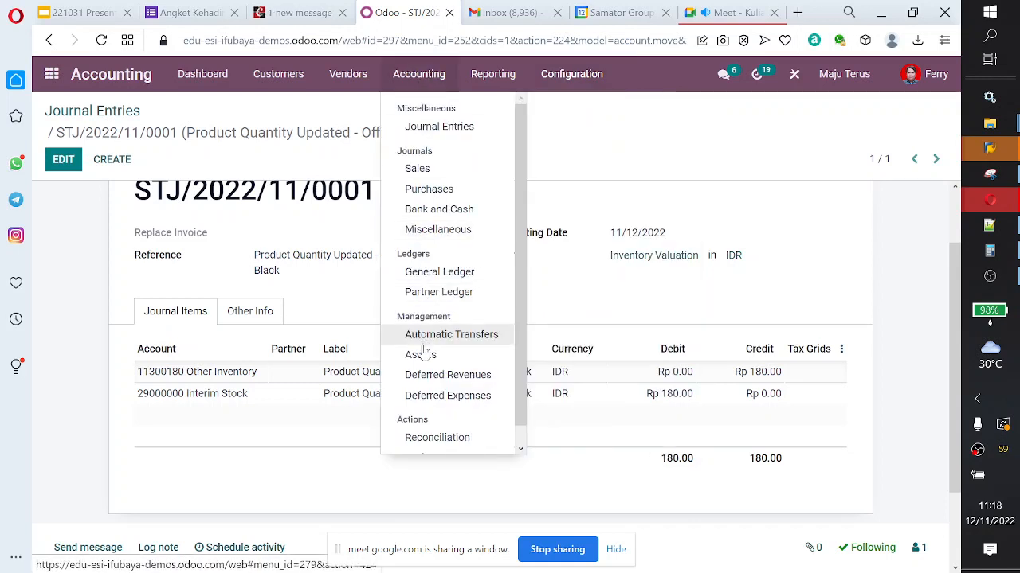
click(51, 74)
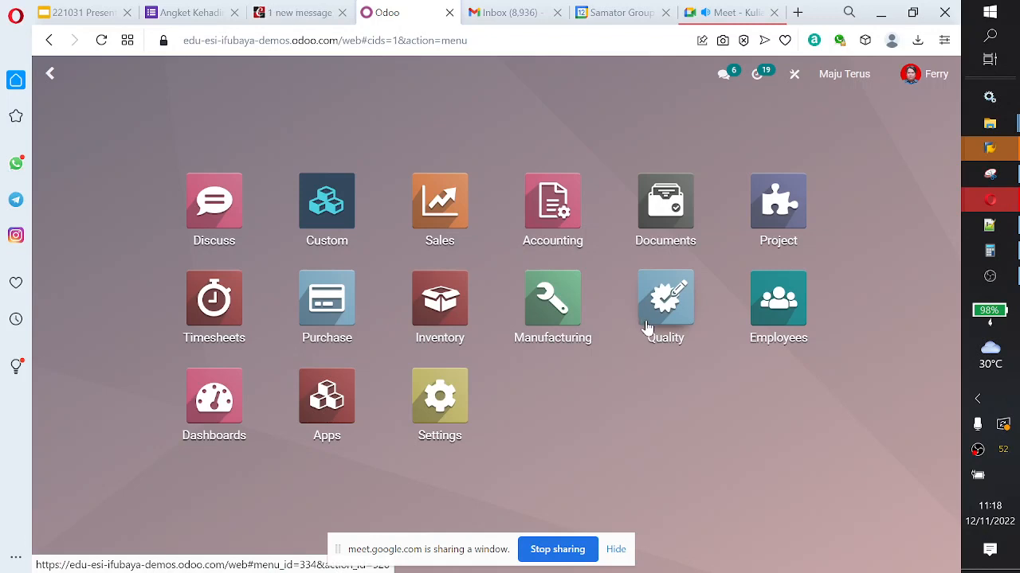
click(462, 311)
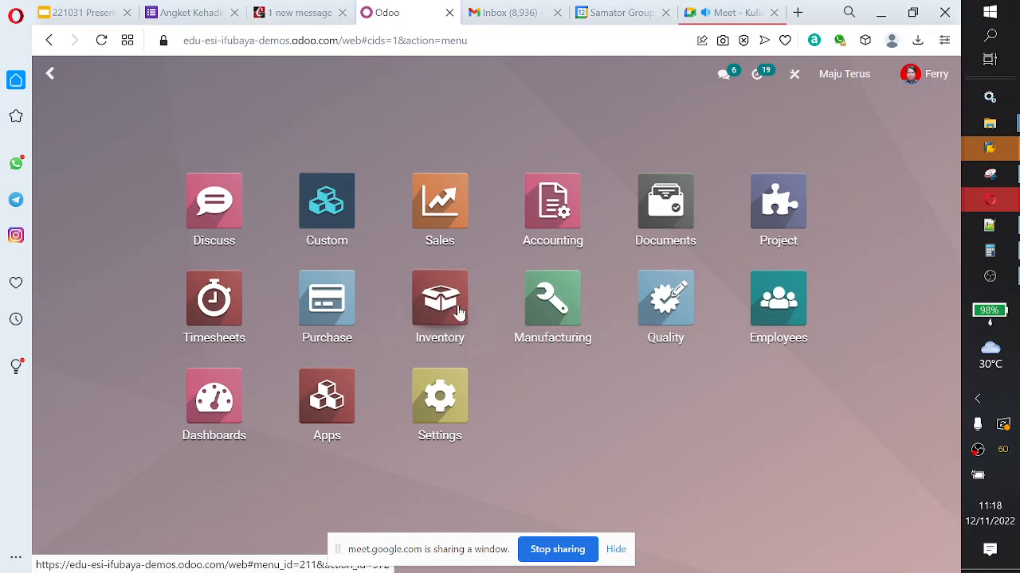
click(483, 79)
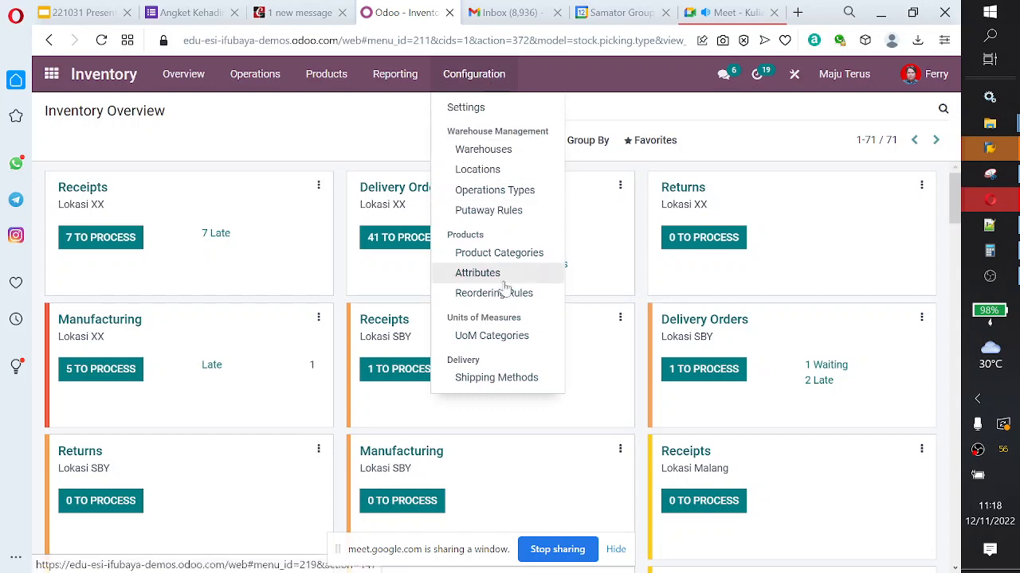
click(514, 253)
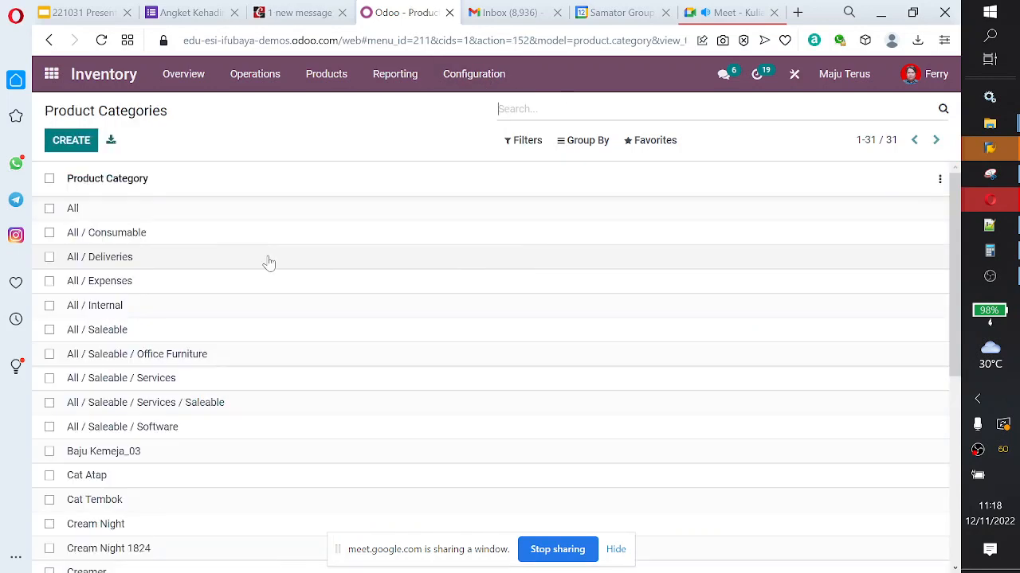
click(195, 309)
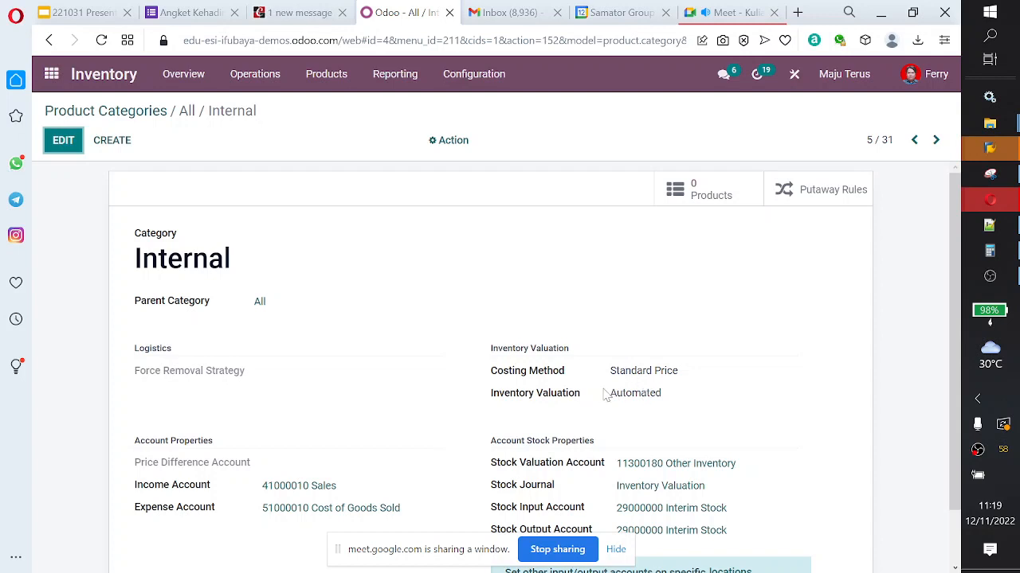
drag(606, 394, 682, 398)
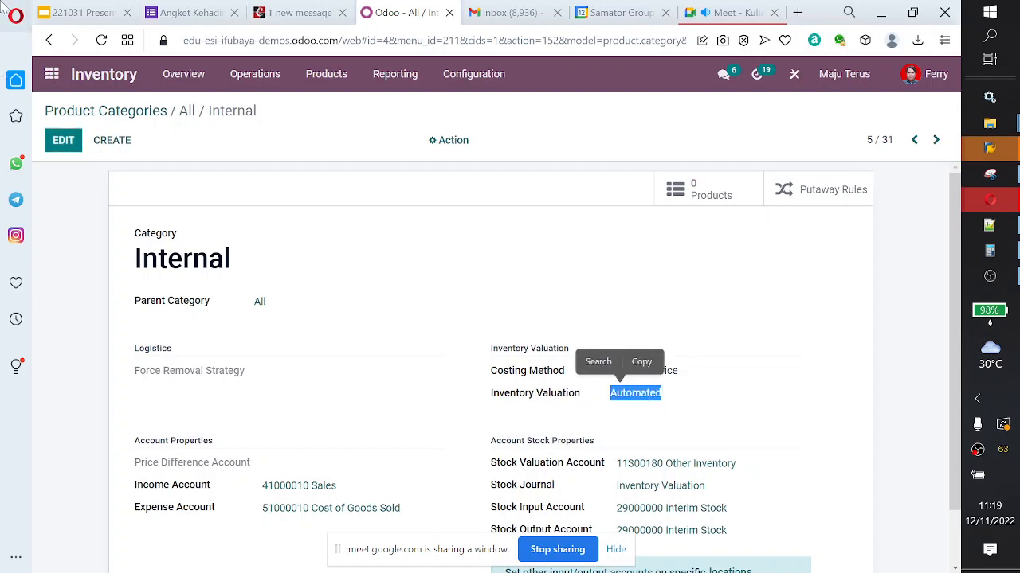
Step: Return to the Cybrosys guide and read about inventory of one product, manually selected products, and one Lot/Serial Number
click(301, 12)
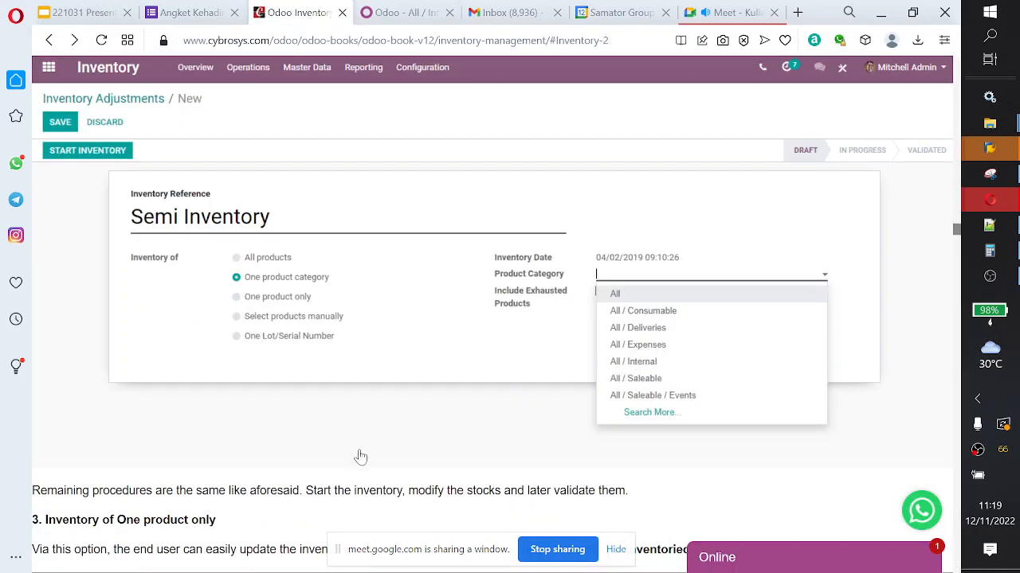
scroll(360, 456, down, 5)
scroll(360, 457, down, 5)
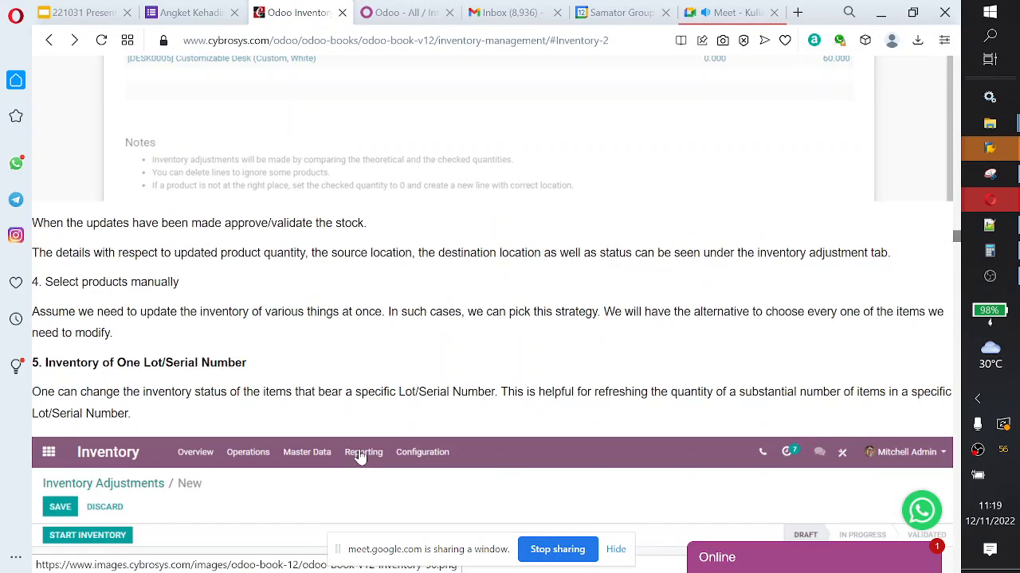
scroll(751, 277, down, 4)
scroll(751, 278, up, 1)
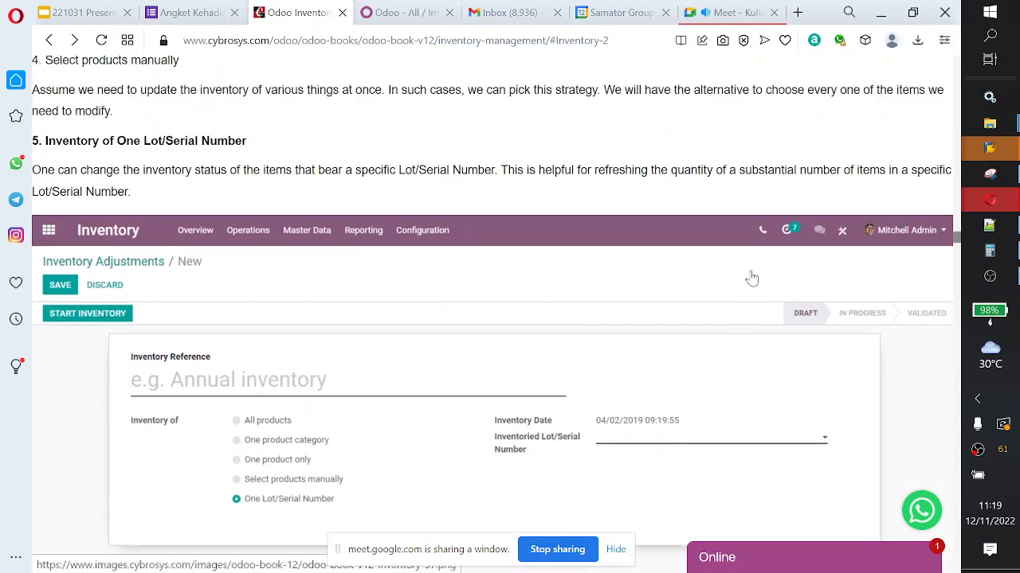
scroll(751, 278, up, 1)
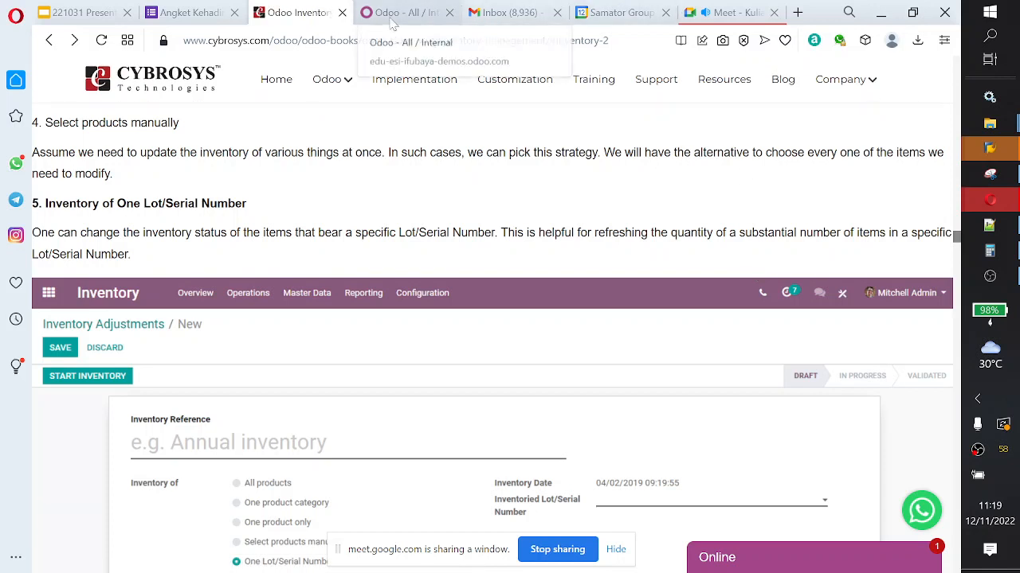
Step: Open Replenishment in the Odoo demo database, review its columns, and automate orders for product FURN_6666 at MLG/Stock
click(392, 24)
click(254, 74)
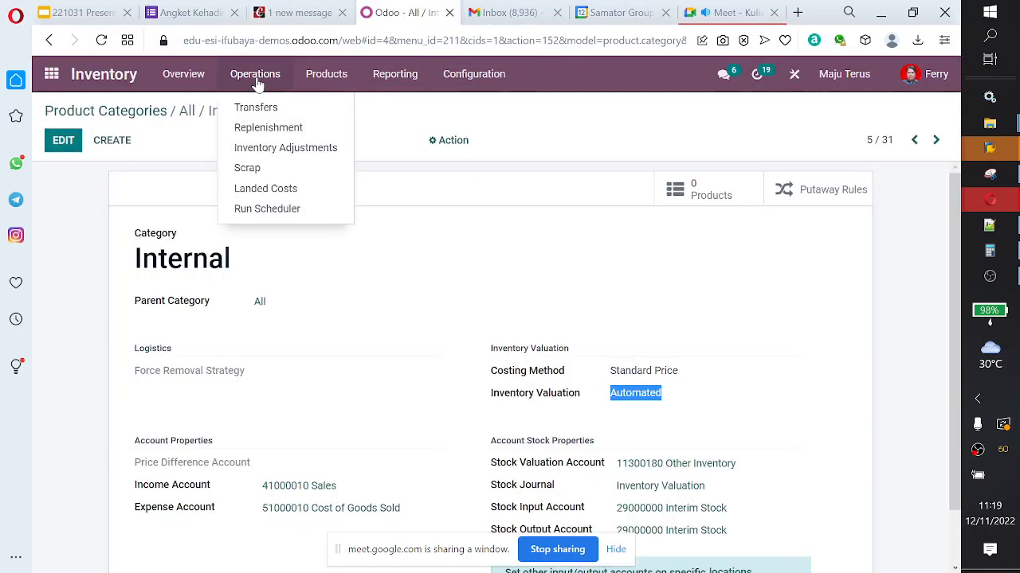
click(263, 130)
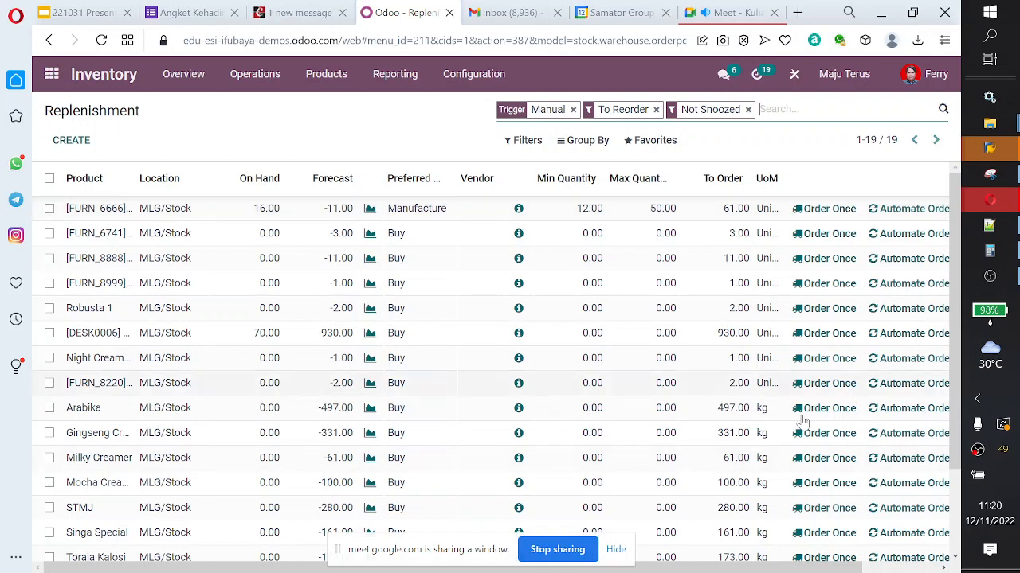
drag(749, 568, 828, 568)
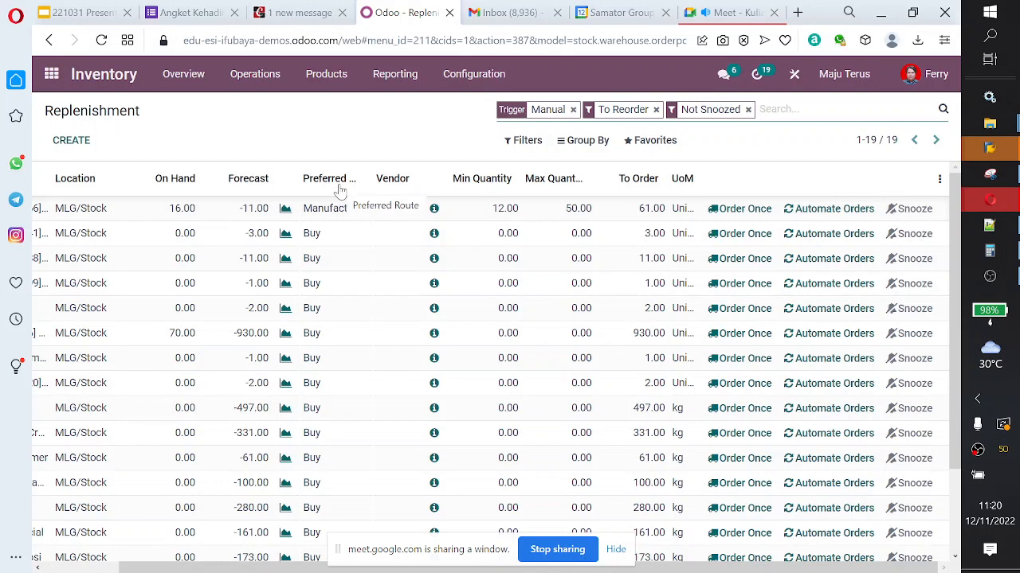
drag(716, 568, 642, 568)
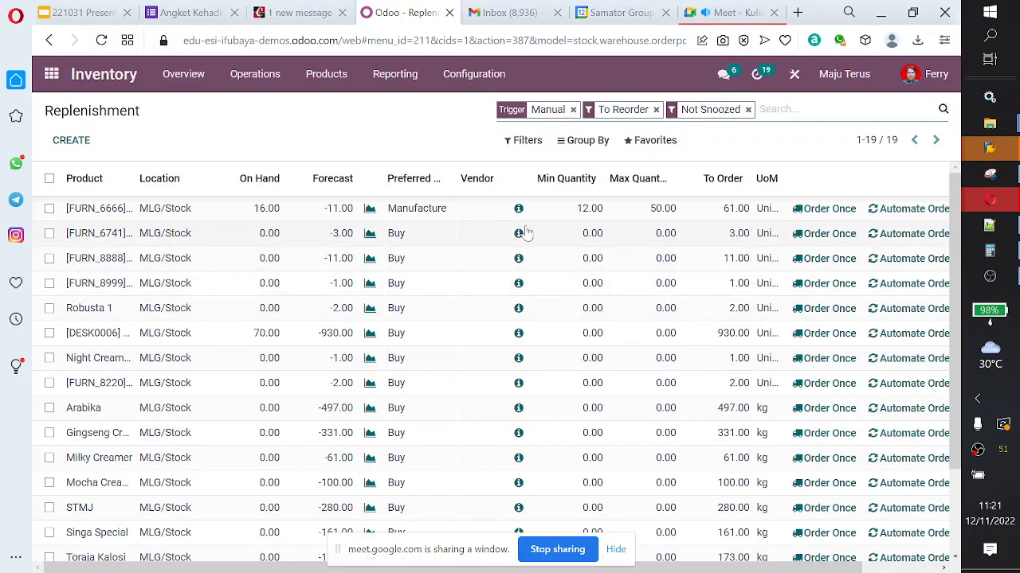
click(901, 213)
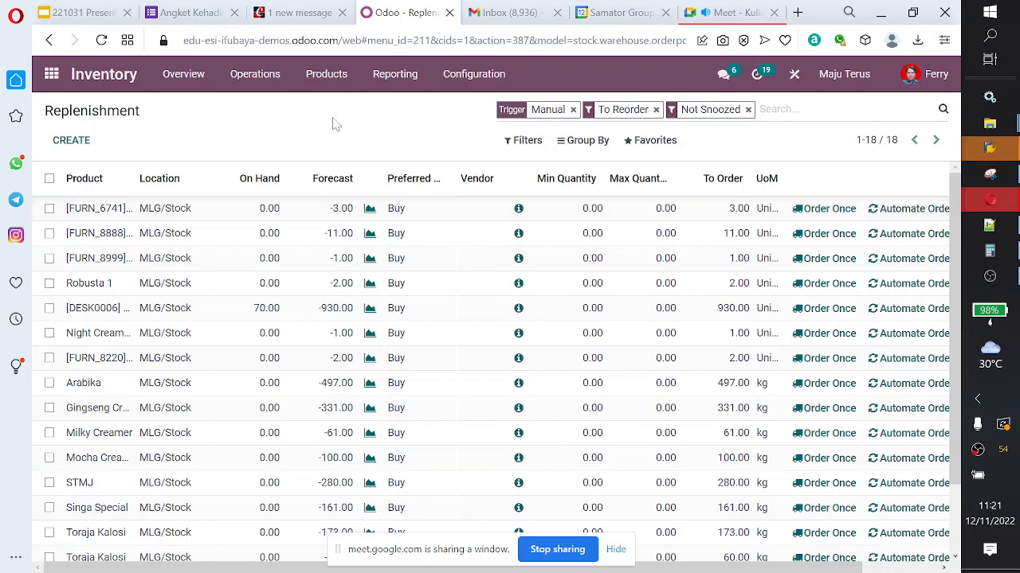
Step: Open the list of Manufacturing Orders in the Manufacturing app
click(49, 75)
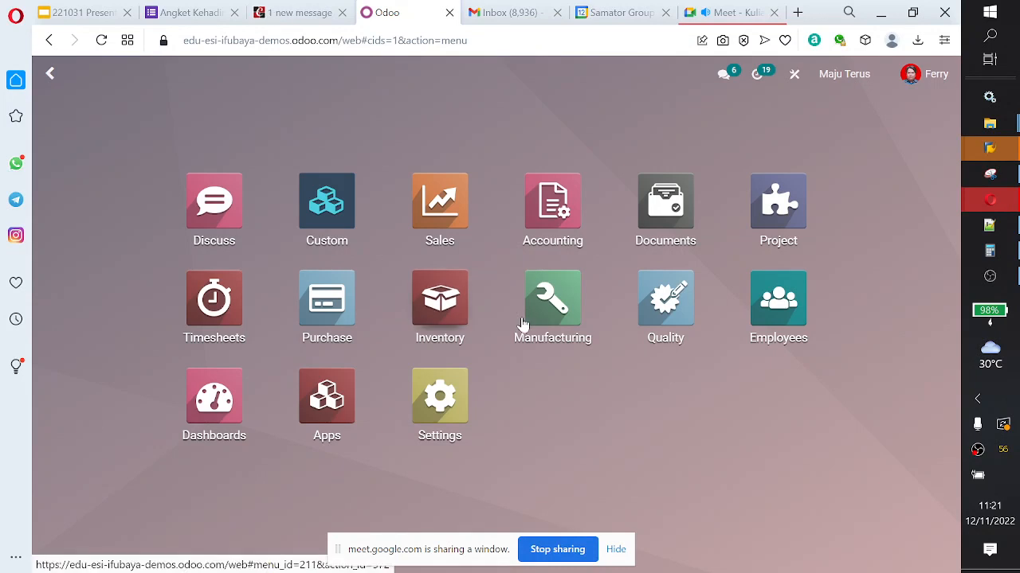
click(573, 307)
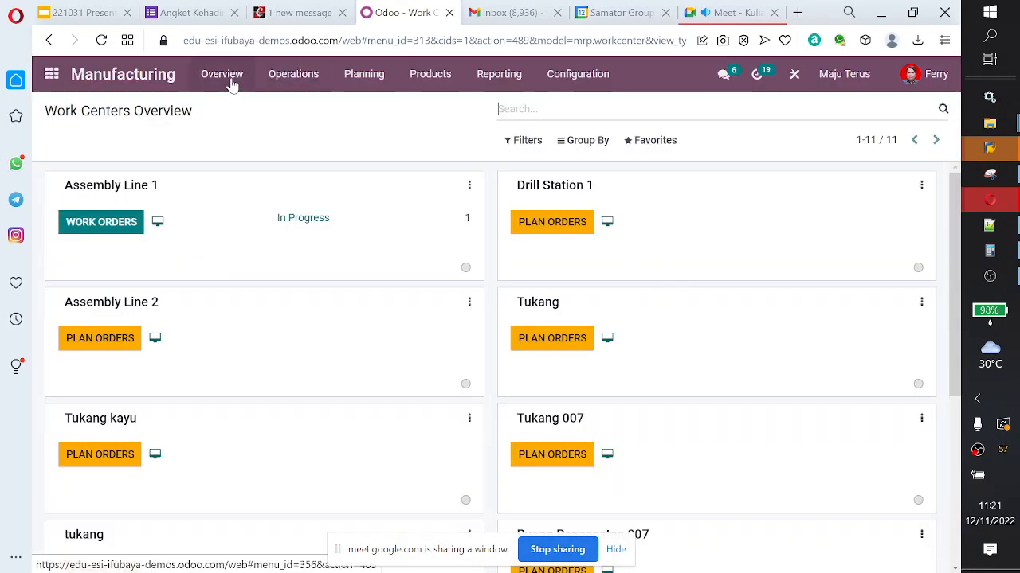
click(292, 80)
click(306, 109)
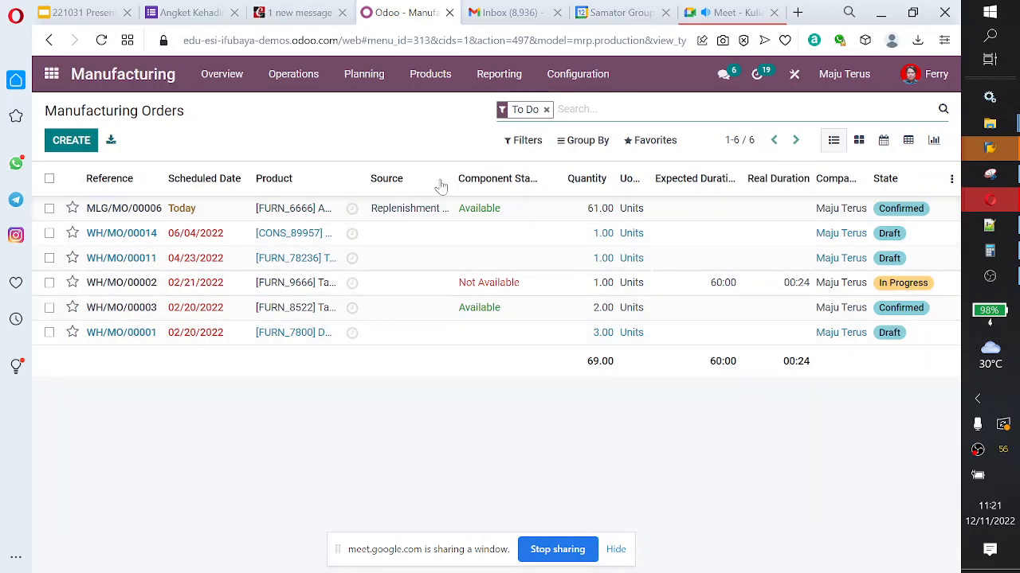
click(49, 209)
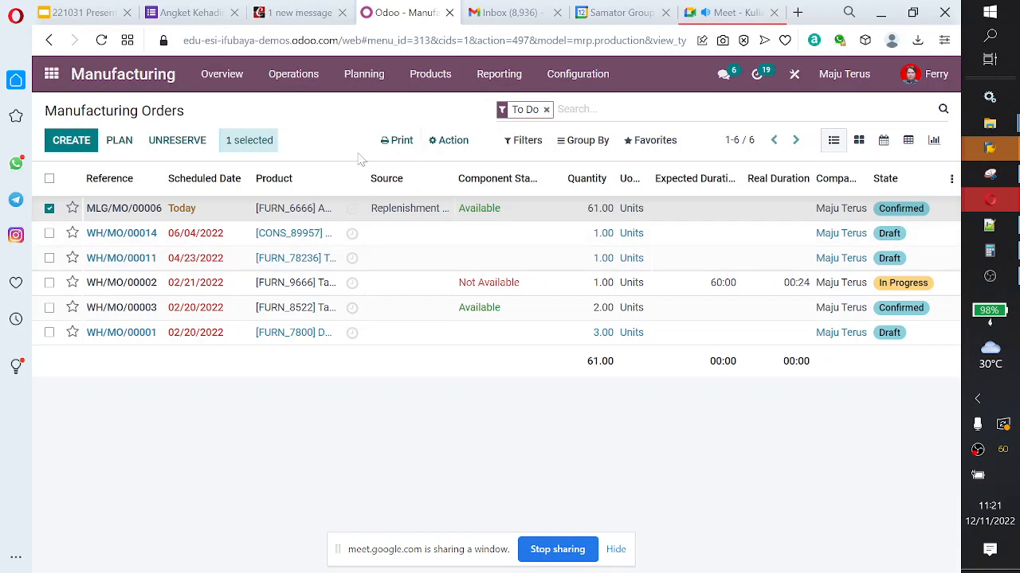
click(416, 209)
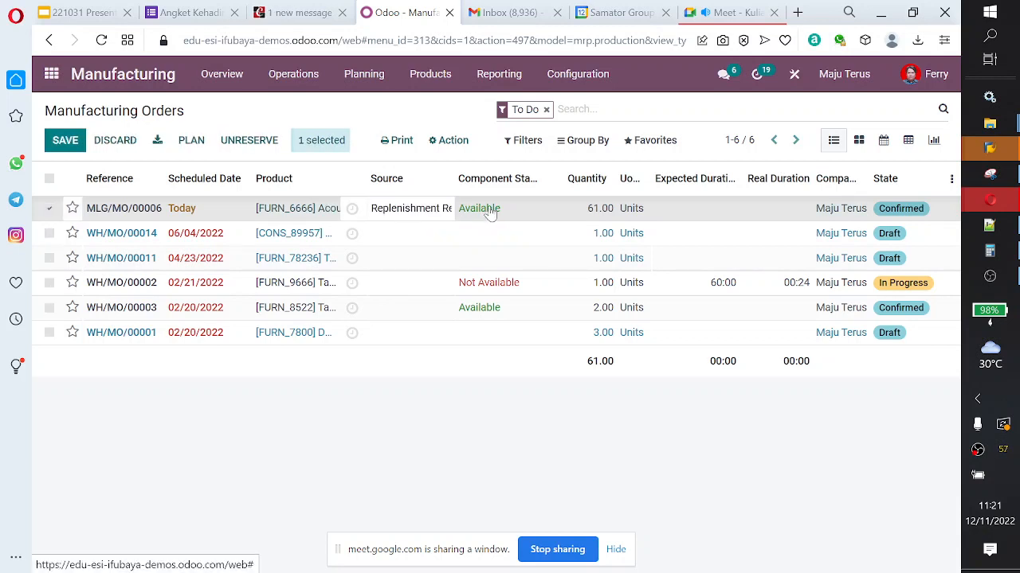
click(148, 215)
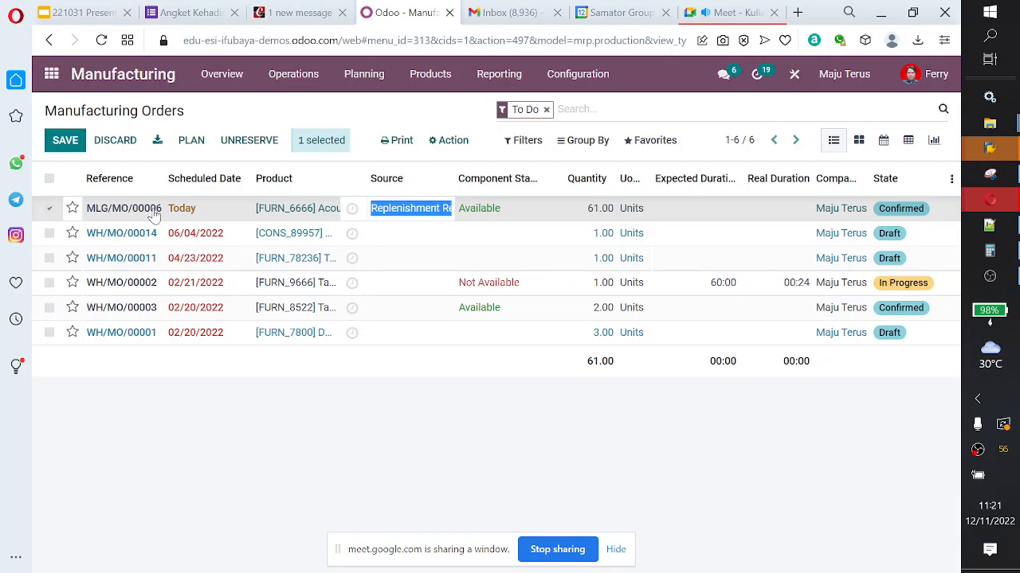
click(649, 212)
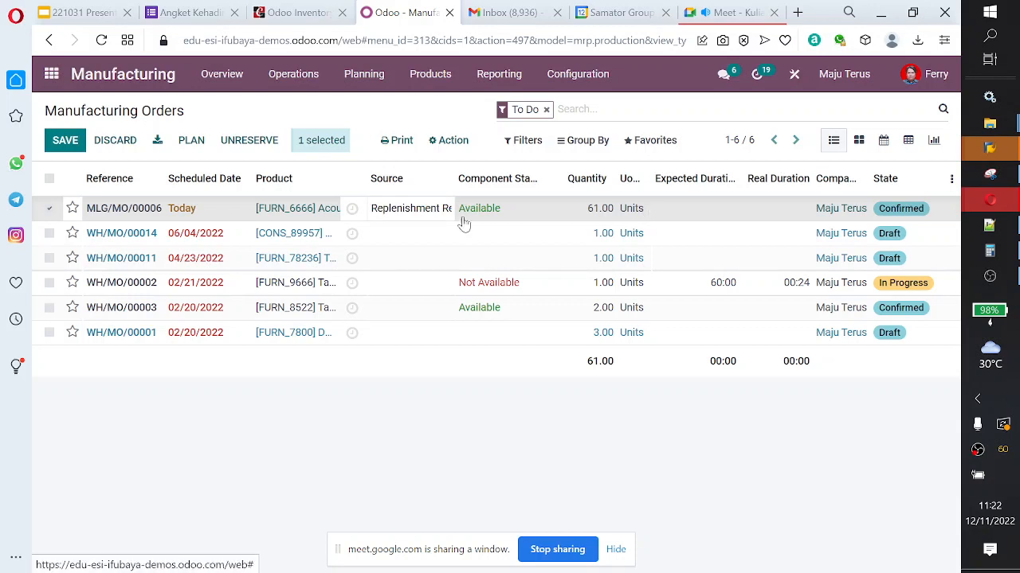
click(72, 208)
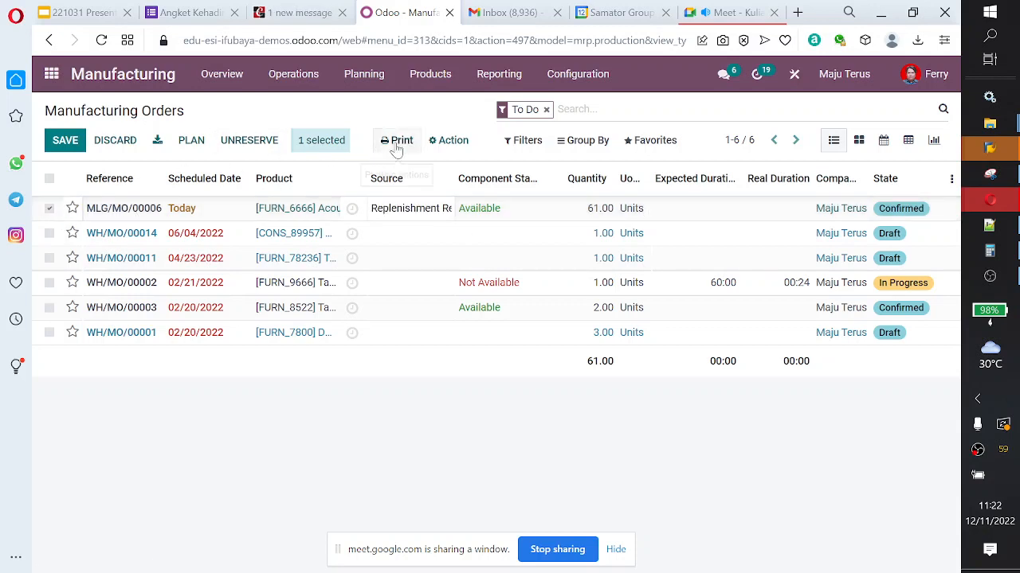
click(307, 147)
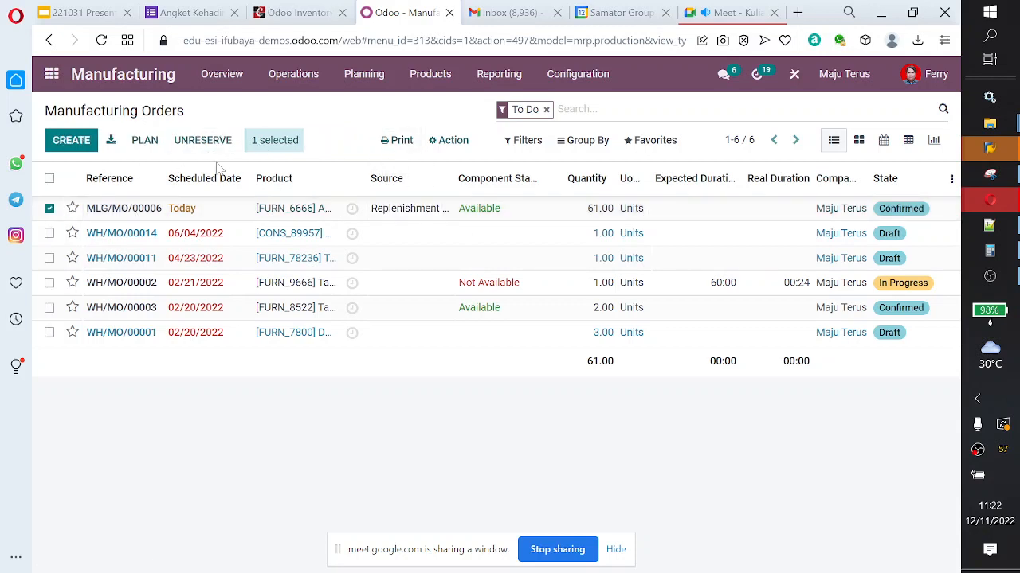
click(50, 208)
Step: Open manufacturing order MLG/MO/00006 and examine its product, quantity and components
click(108, 212)
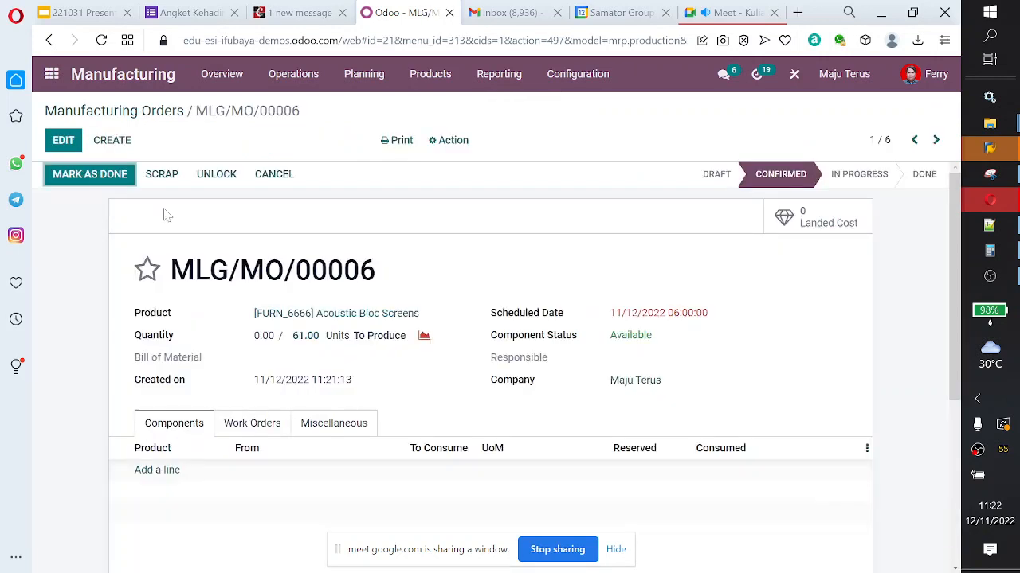
scroll(412, 393, down, 4)
scroll(411, 394, up, 4)
Step: Return to the Inventory app and reopen the Replenishment list
click(51, 74)
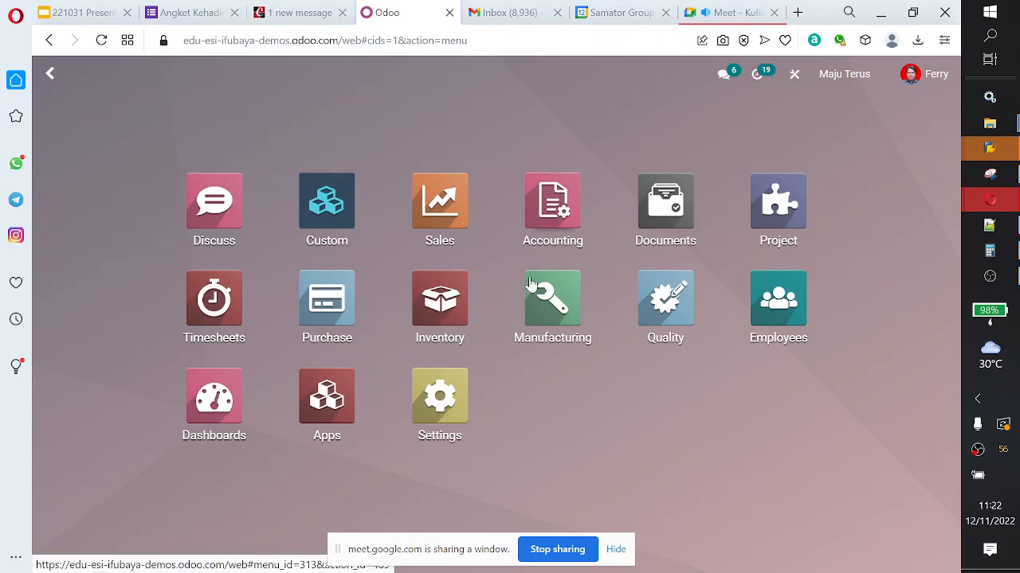
click(448, 302)
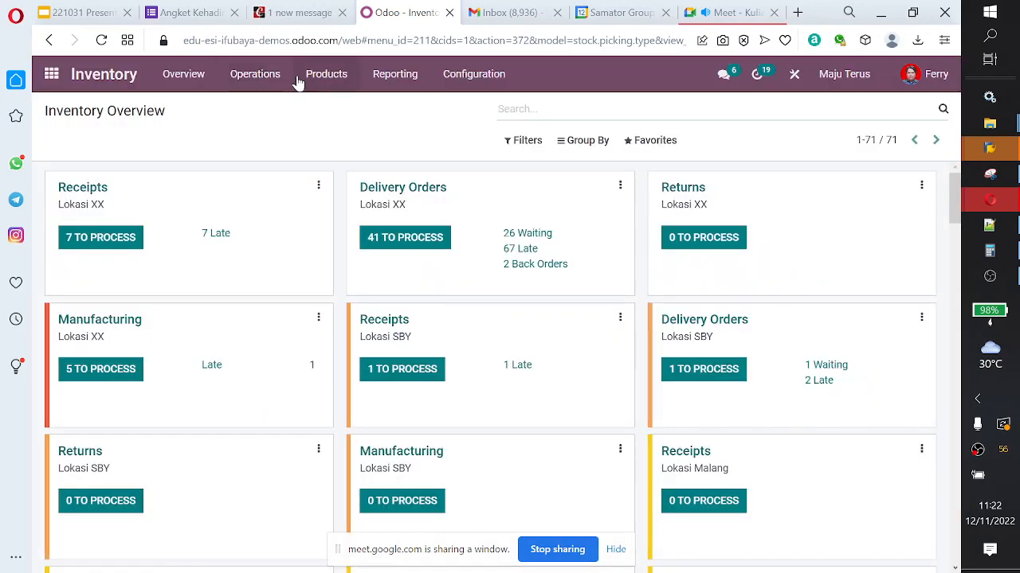
click(275, 79)
click(287, 129)
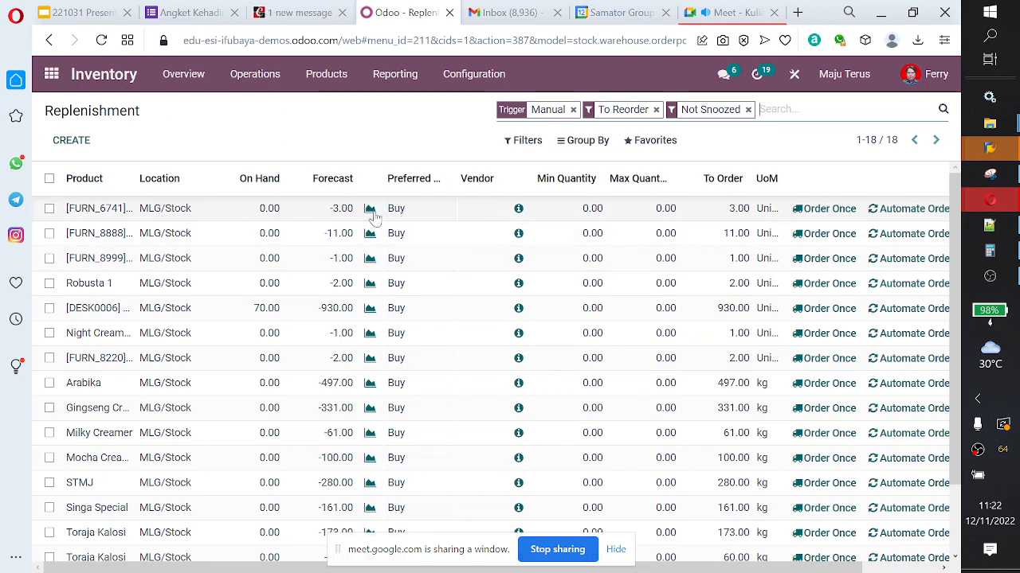
Step: Try to automate orders for product FURN_6741 at MLG/Stock, and open that product for editing from the warning
click(887, 209)
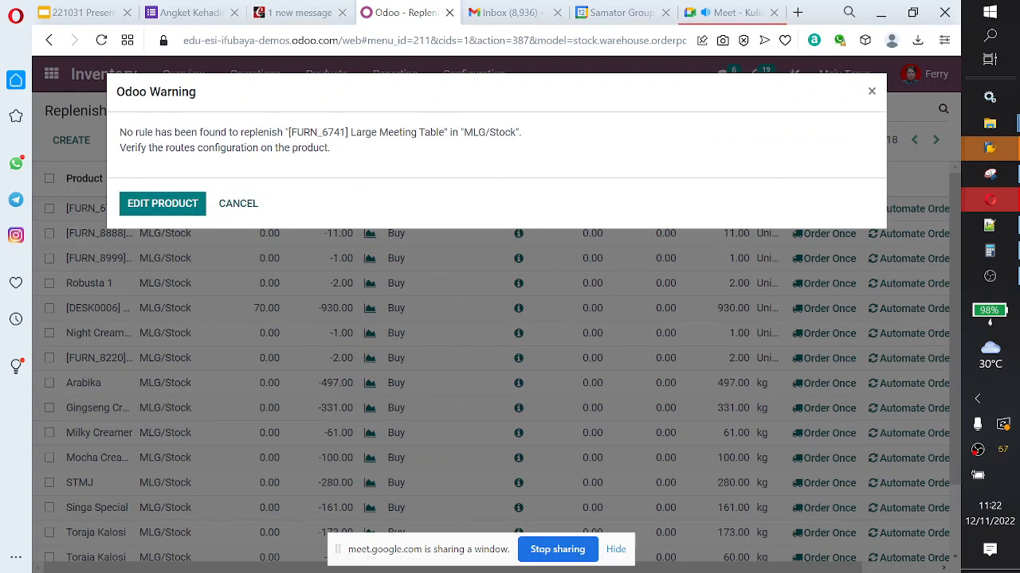
drag(168, 148, 255, 147)
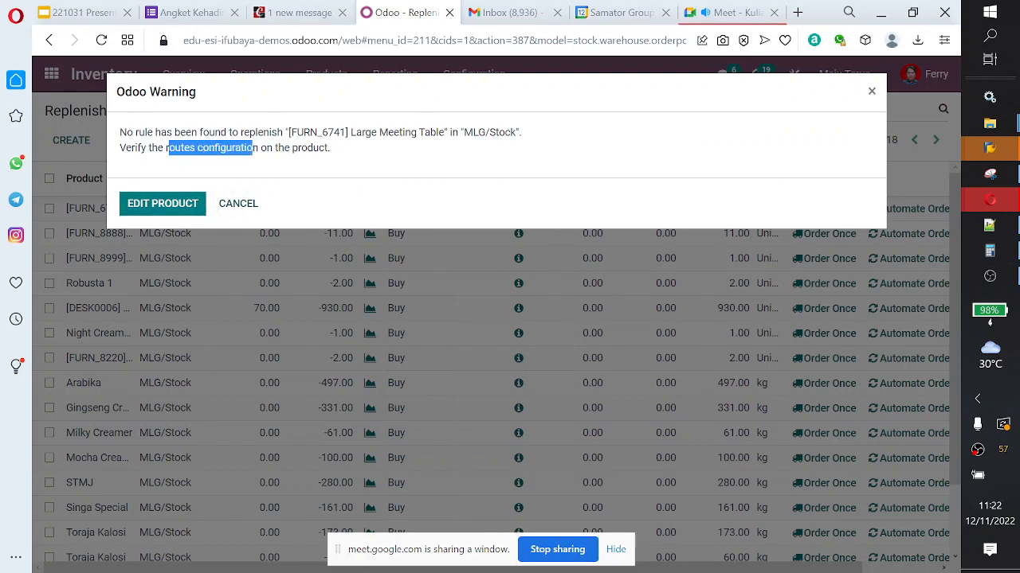
click(291, 162)
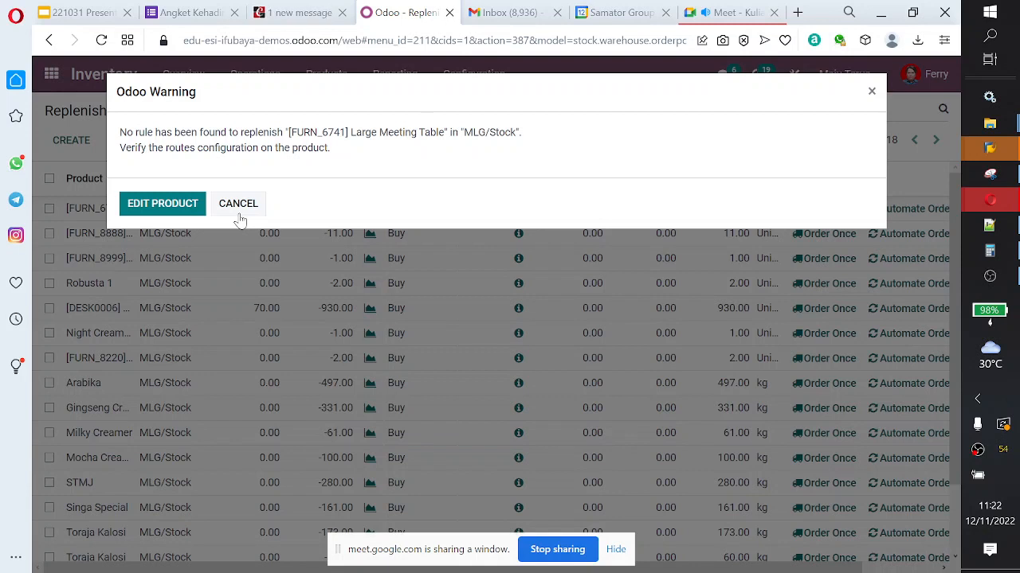
click(162, 205)
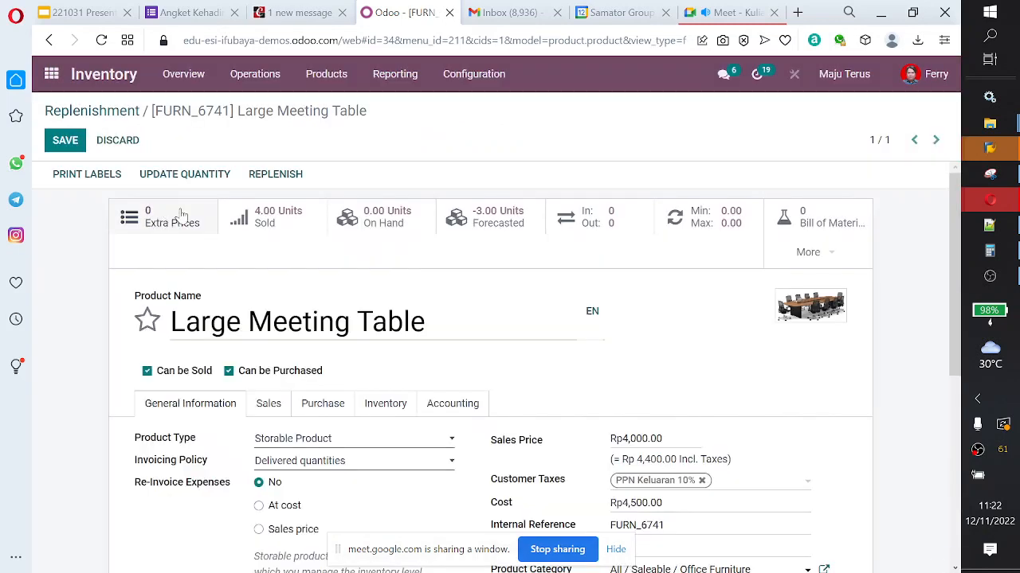
Step: Add a vendor line to the Large Meeting Table's purchase details, using the second suggested contact
scroll(500, 290, down, 1)
scroll(500, 291, down, 2)
click(318, 247)
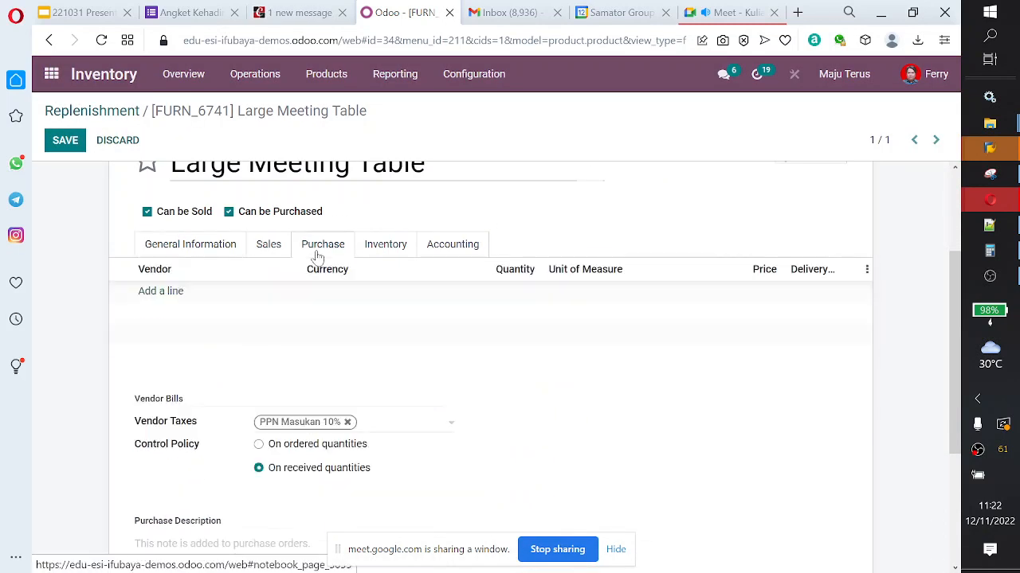
scroll(318, 255, down, 2)
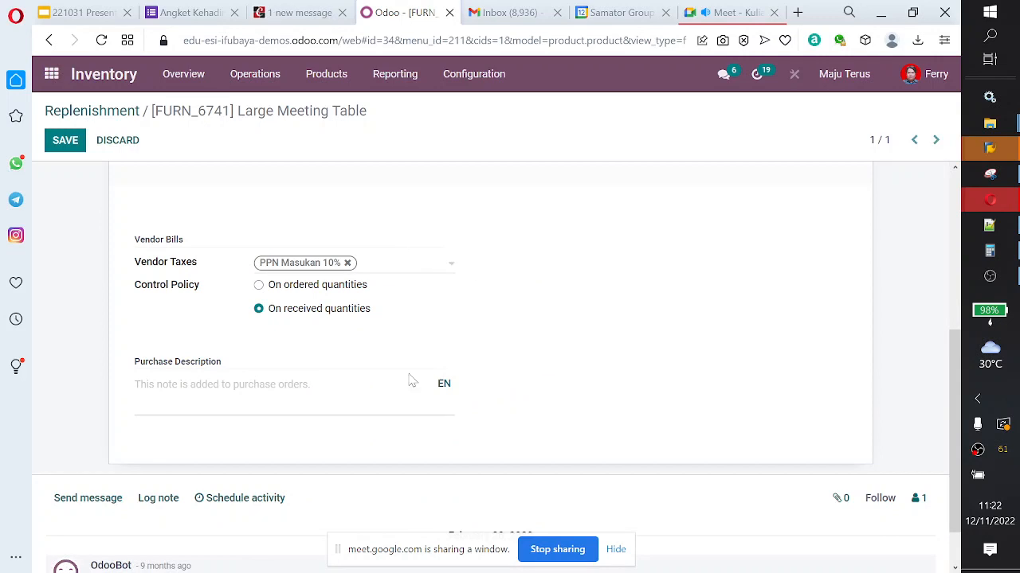
scroll(406, 373, up, 1)
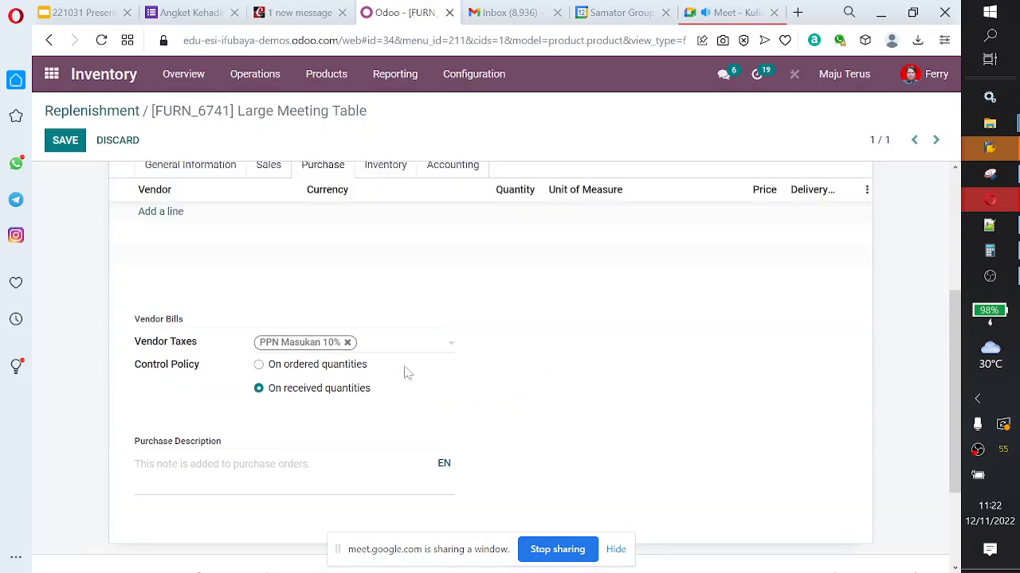
click(158, 213)
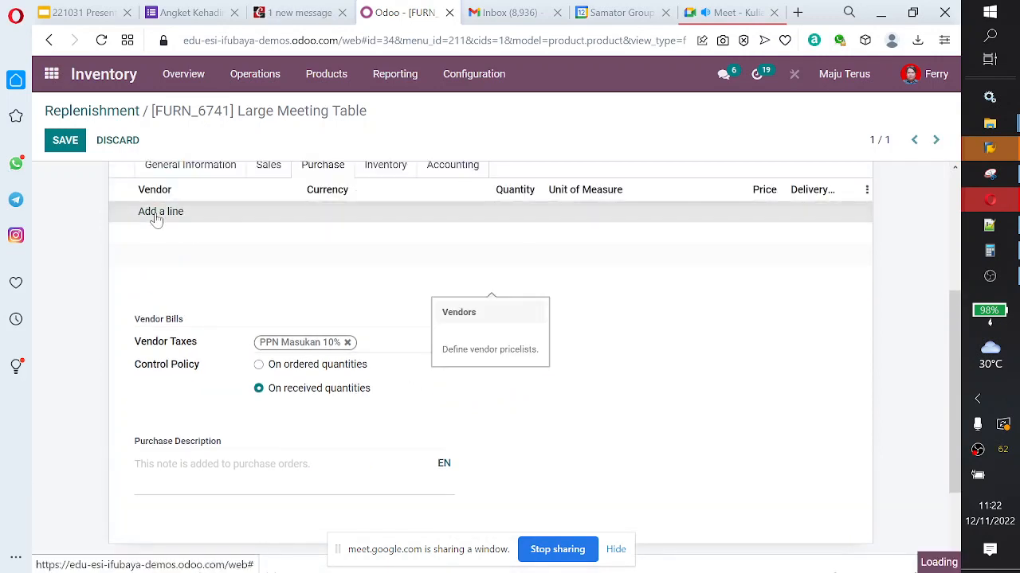
click(294, 216)
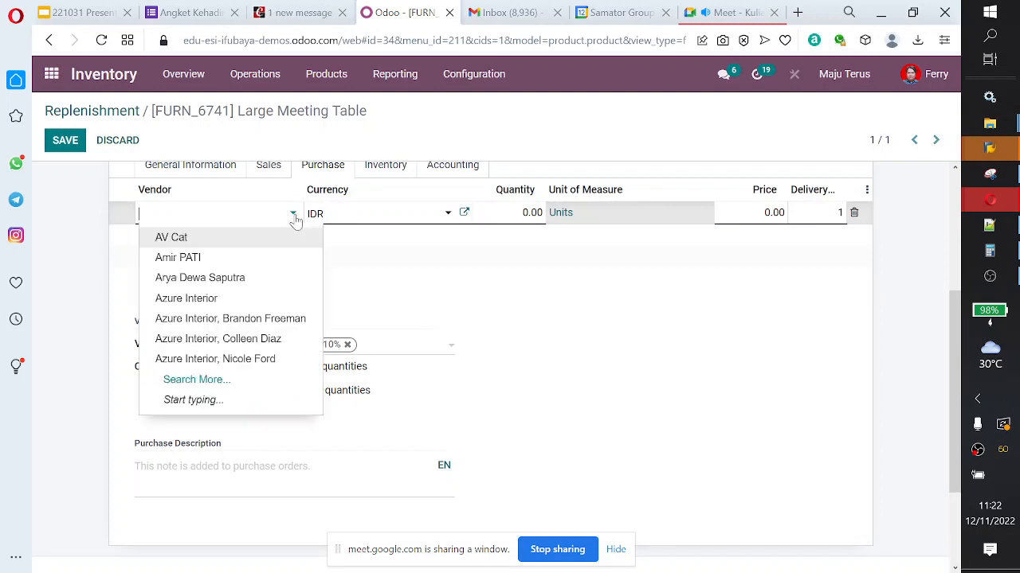
click(263, 260)
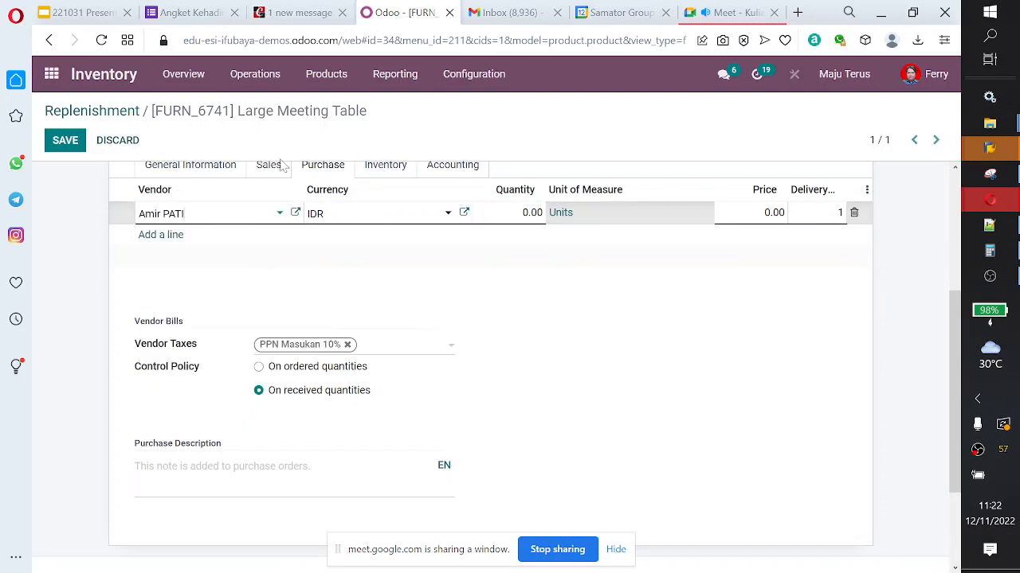
Step: Set the vendor line's quantity to 20 and its price to 1
click(531, 213)
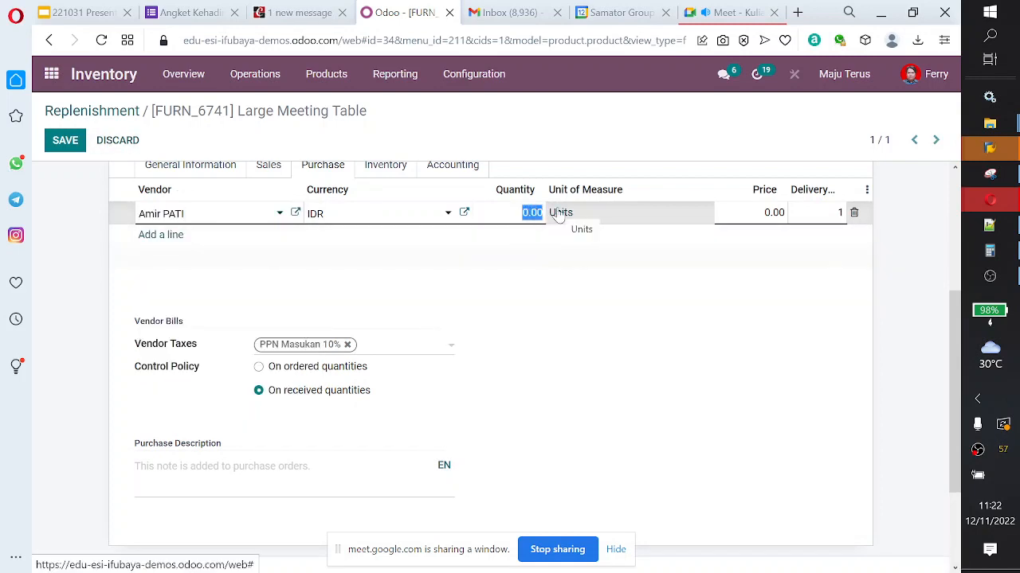
text(20)
key(shift+Tab)
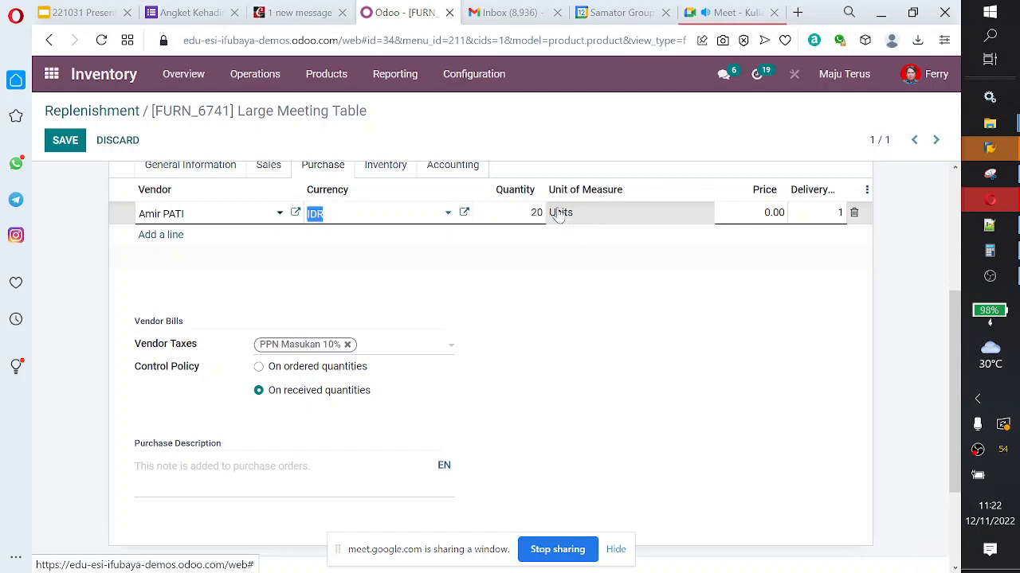
key(Tab)
key(Tab)
text(1)
key(Return)
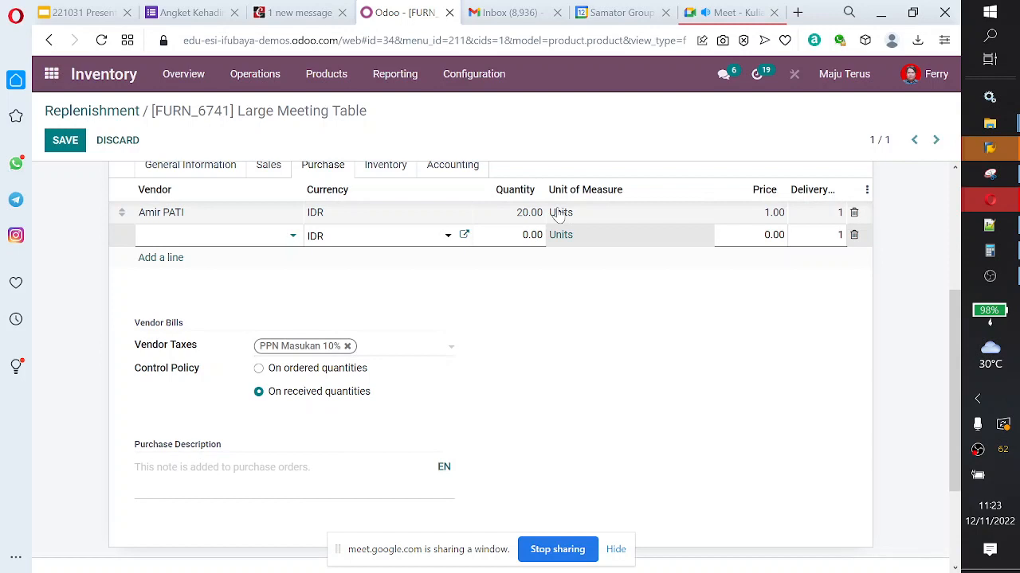
Step: Set the vendor line's price to 2 and save the product
click(749, 217)
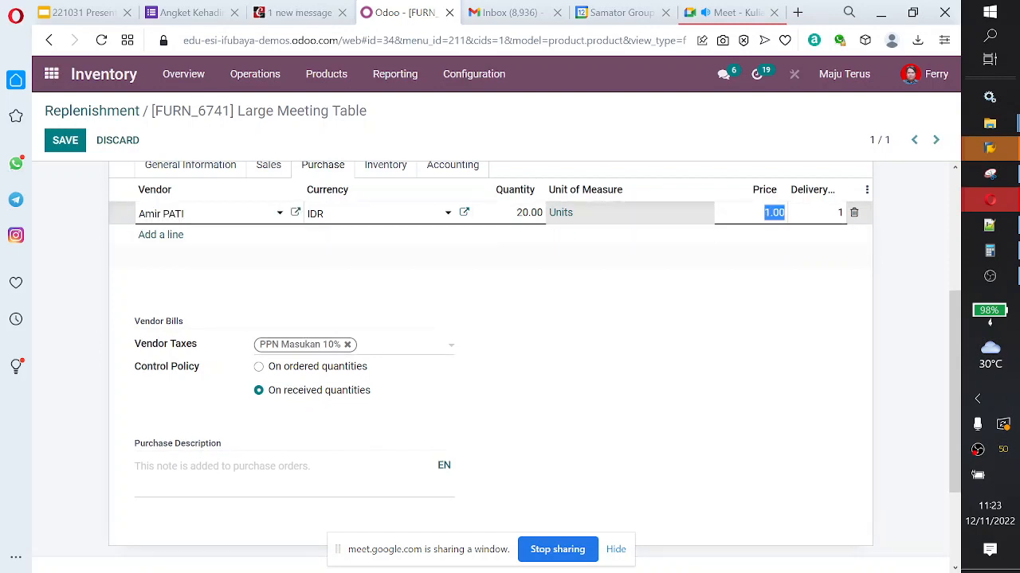
text(2)
key(Return)
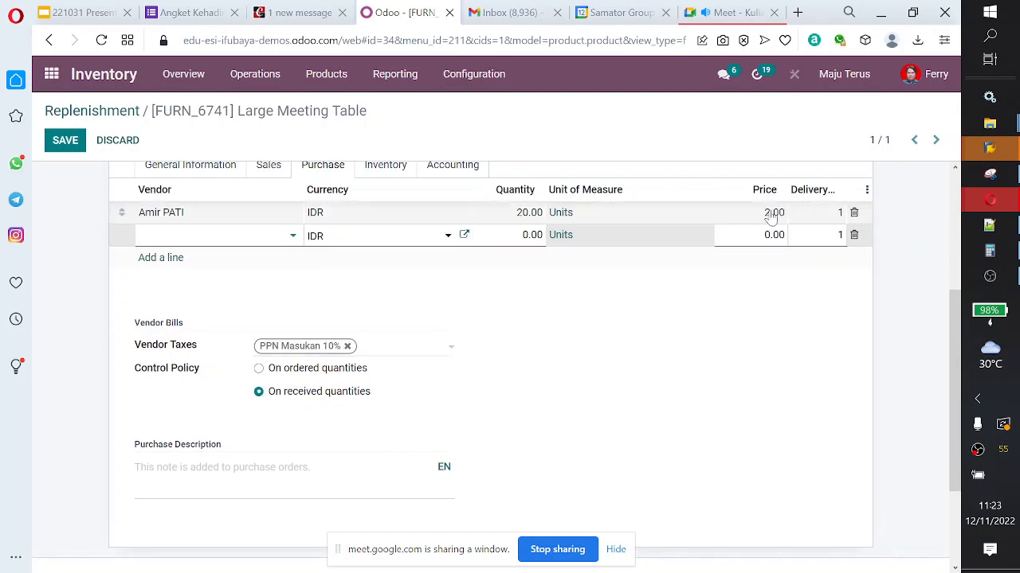
click(67, 147)
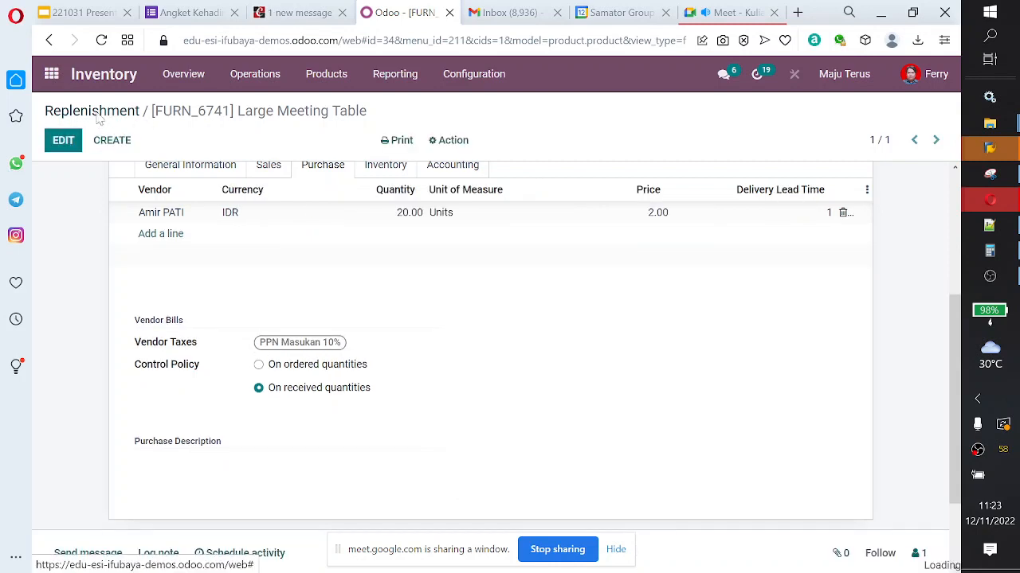
Step: Retry automating orders for FURN_6741 from the Replenishment list and reopen the product for editing
click(100, 118)
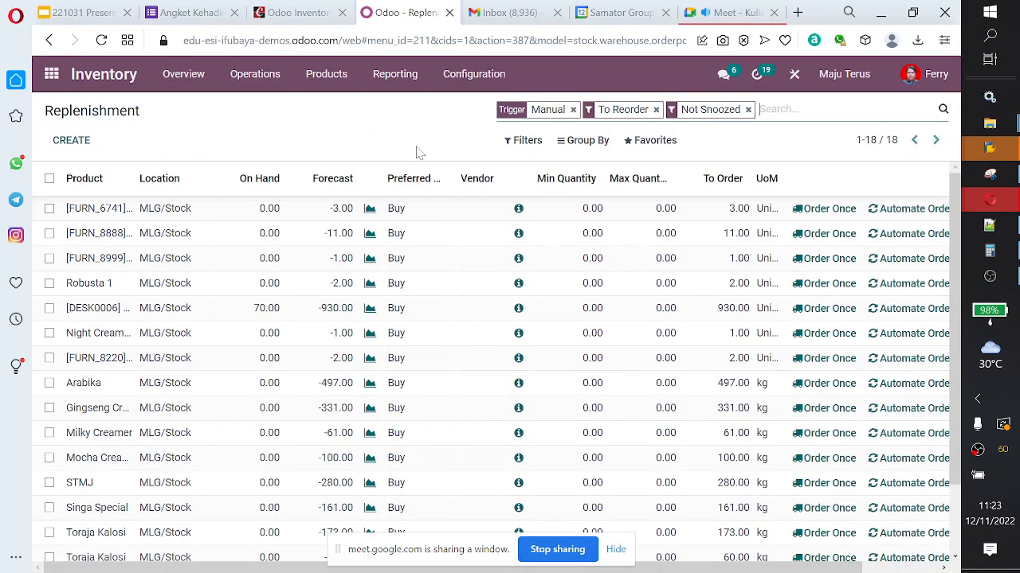
click(884, 210)
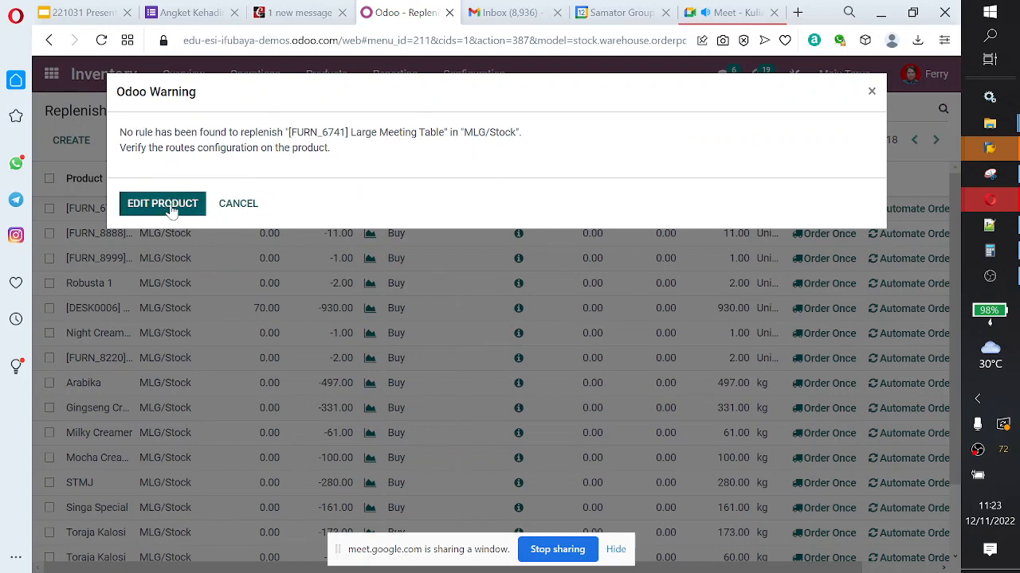
click(168, 204)
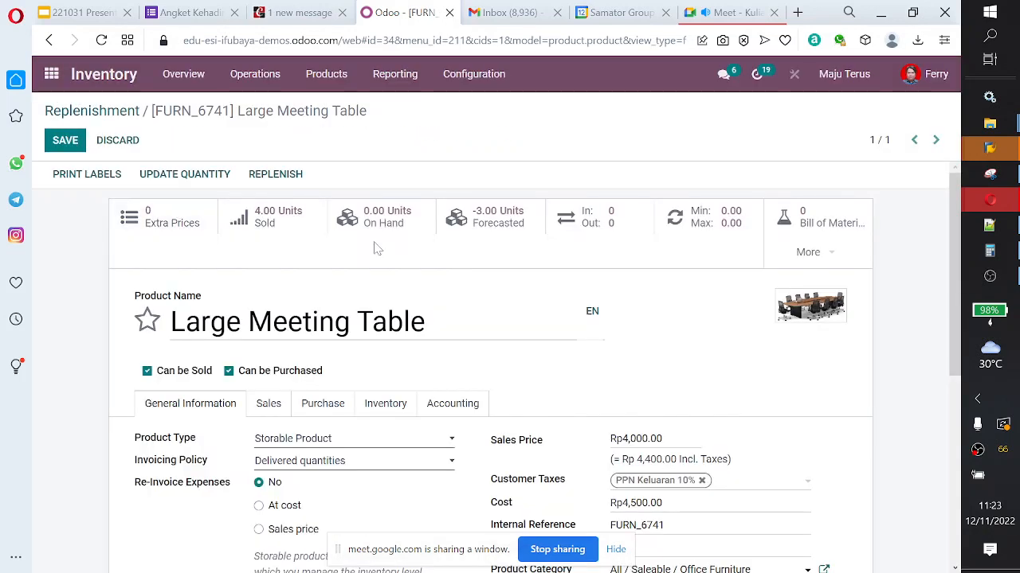
Step: Examine the Large Meeting Table's routes, logistics and tracking options in its inventory details
scroll(377, 249, down, 2)
click(390, 253)
scroll(333, 271, down, 1)
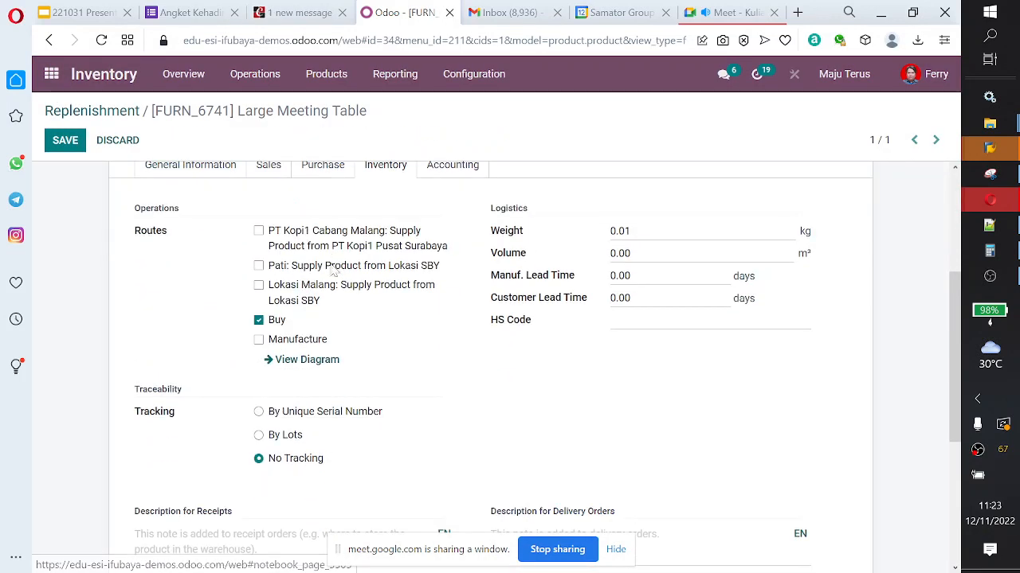
scroll(309, 255, down, 2)
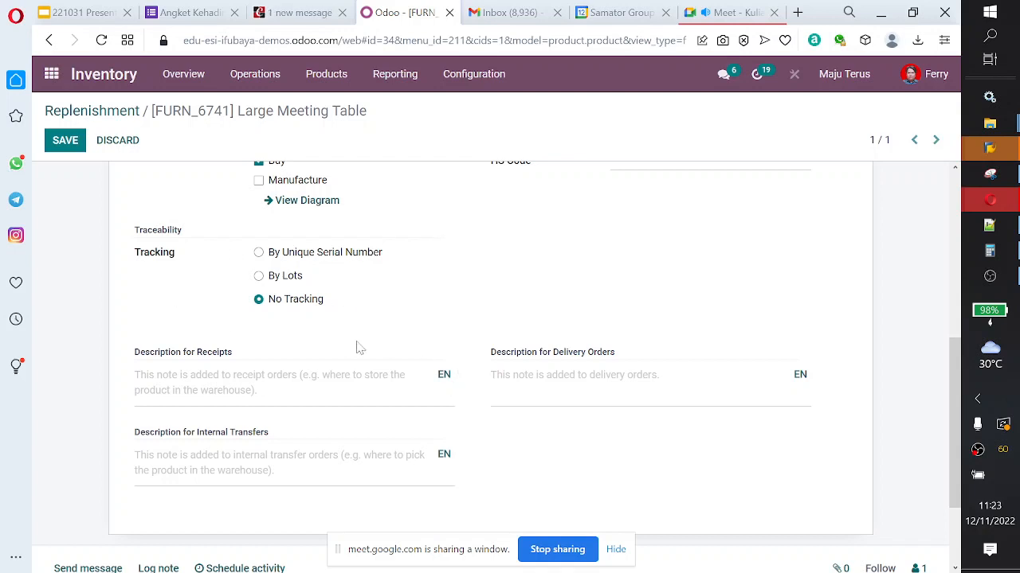
scroll(358, 347, up, 5)
Step: Try to automate orders for FURN_8888 in the Replenishment list, read the warning and cancel it
click(102, 110)
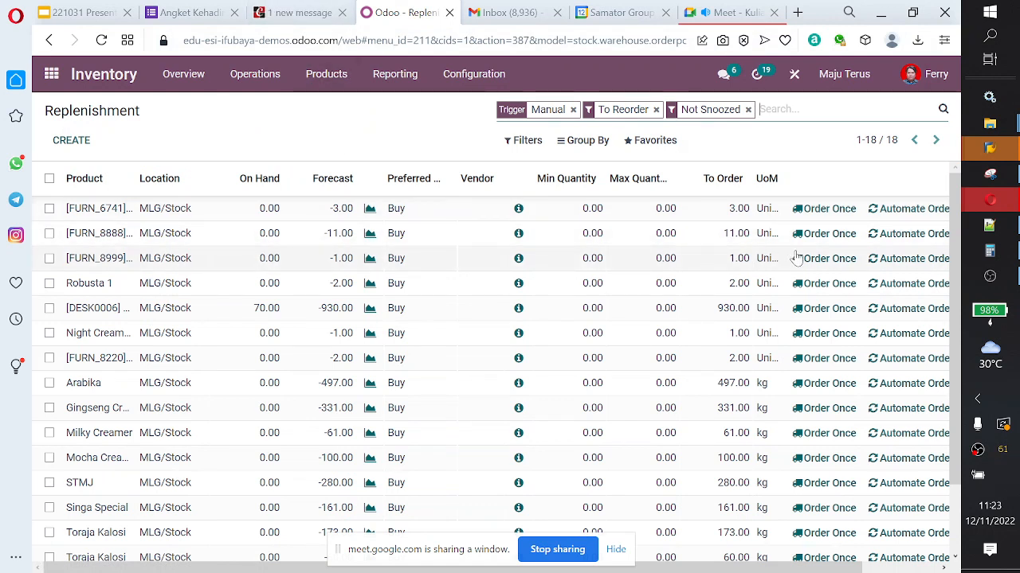
click(893, 238)
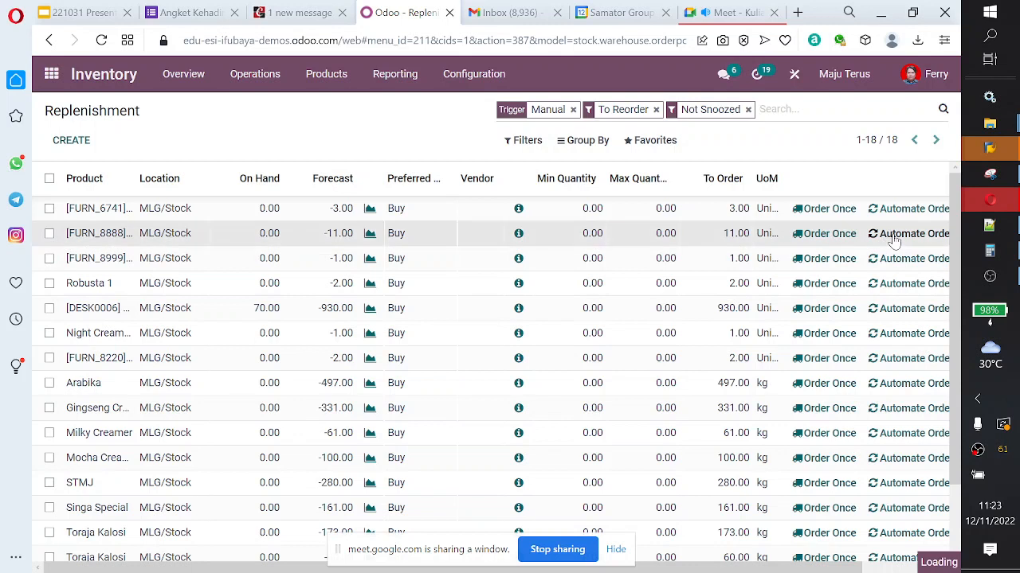
drag(159, 148, 302, 148)
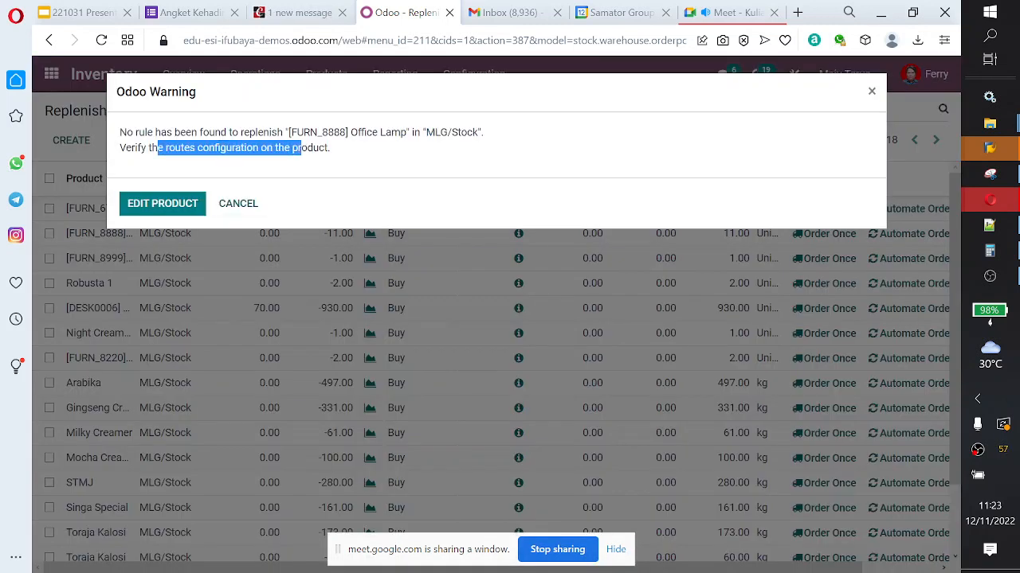
click(344, 160)
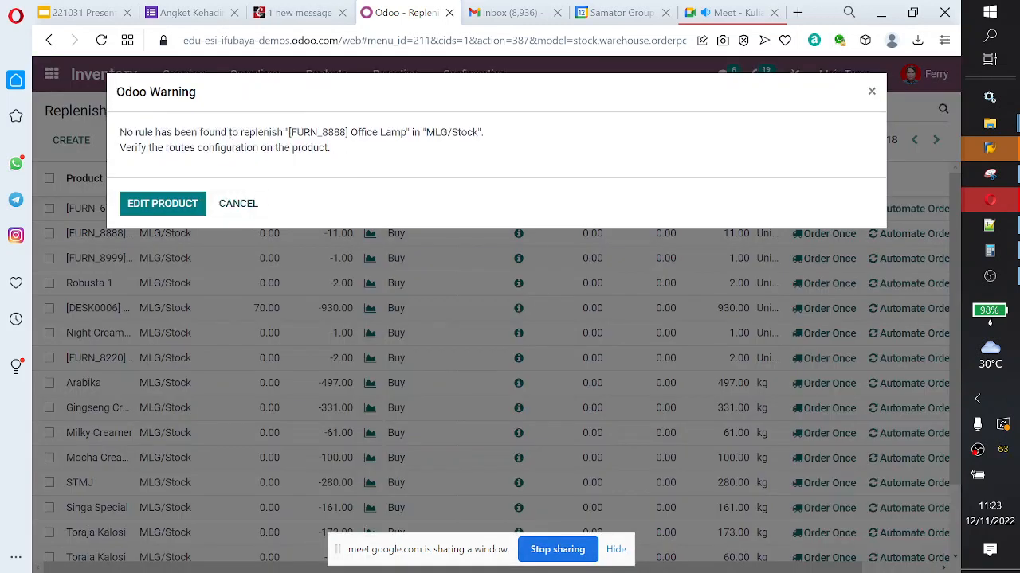
drag(120, 132, 481, 136)
click(249, 203)
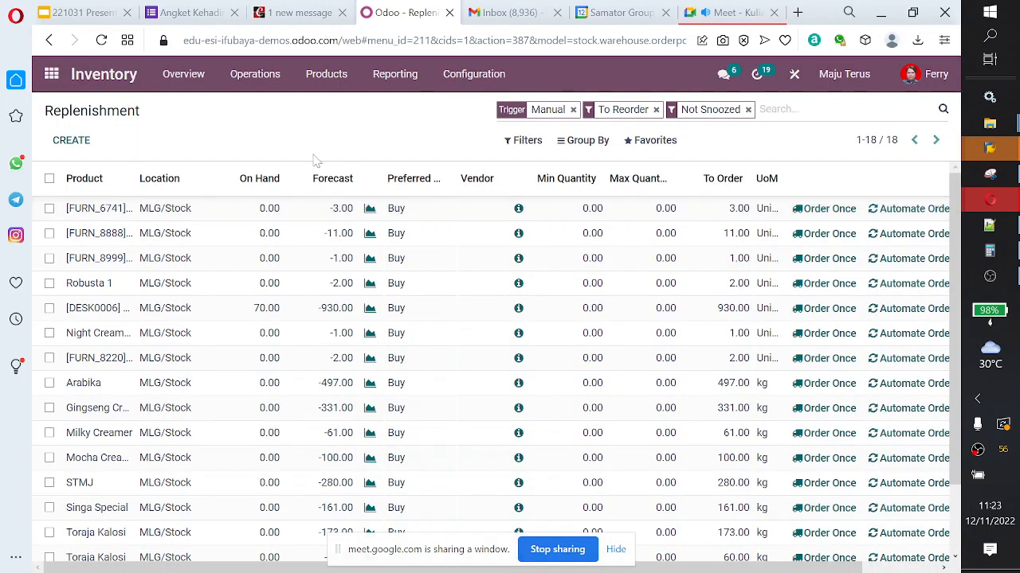
click(457, 78)
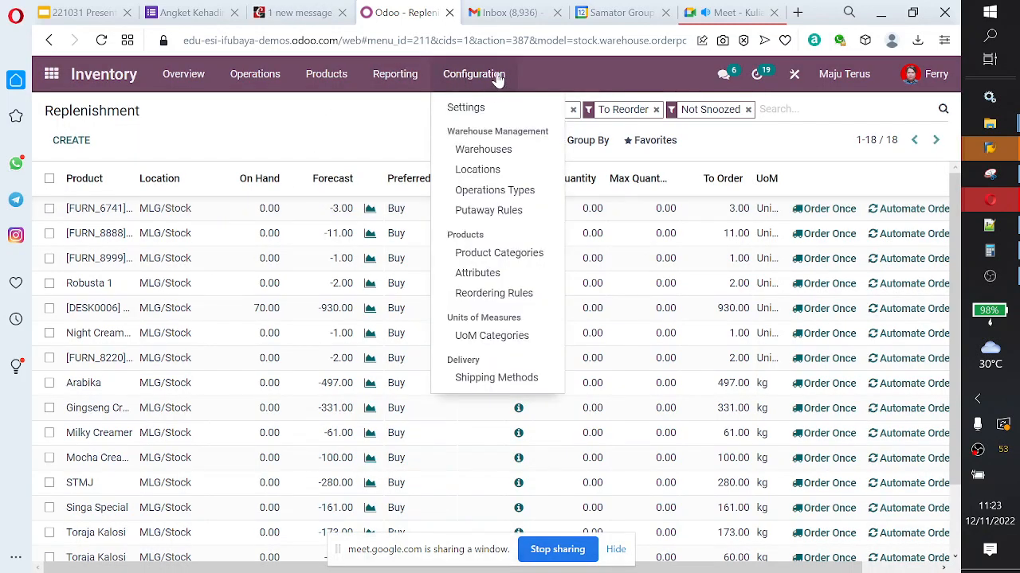
click(343, 83)
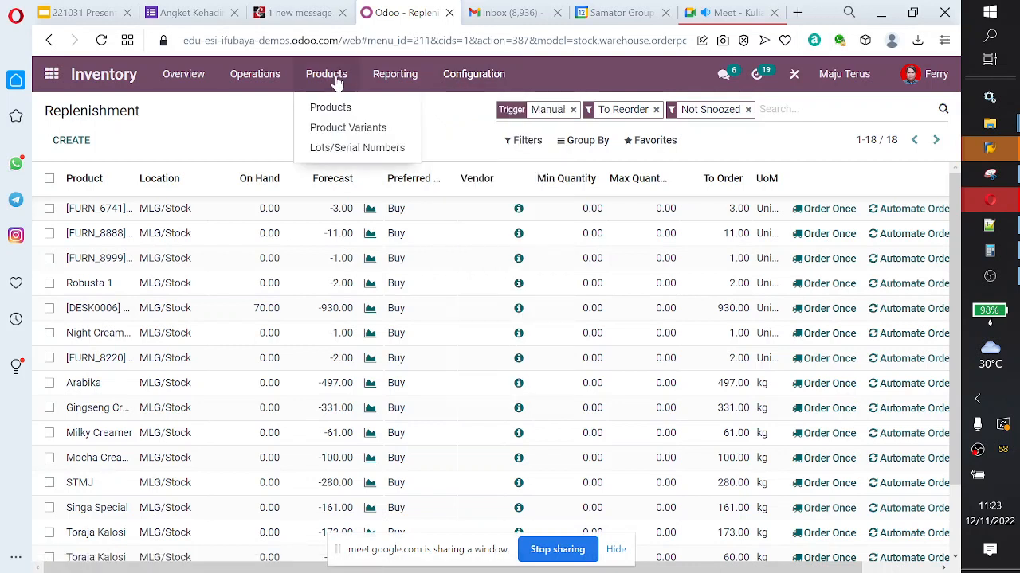
mouse_move(387, 75)
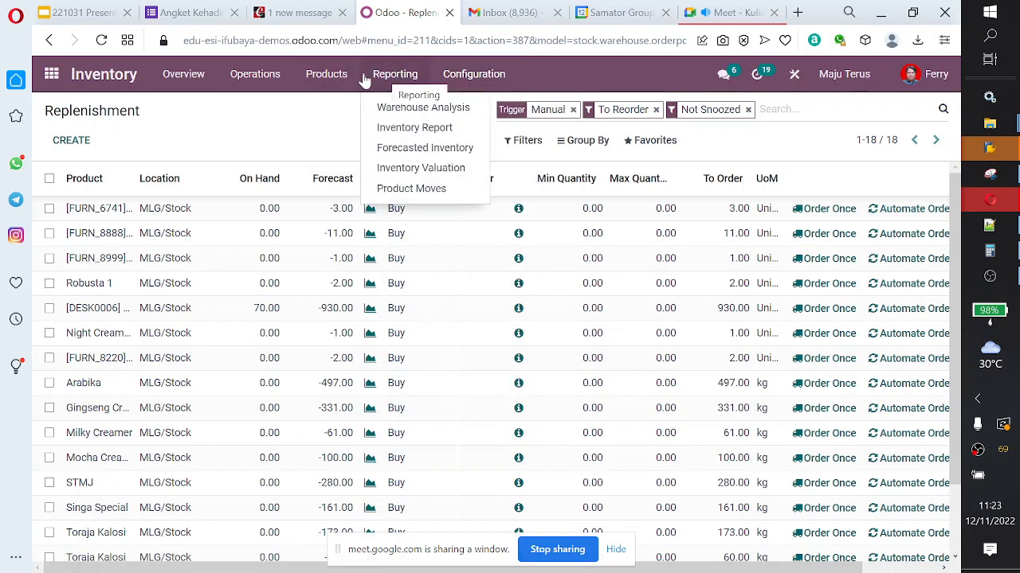
mouse_move(273, 77)
click(276, 130)
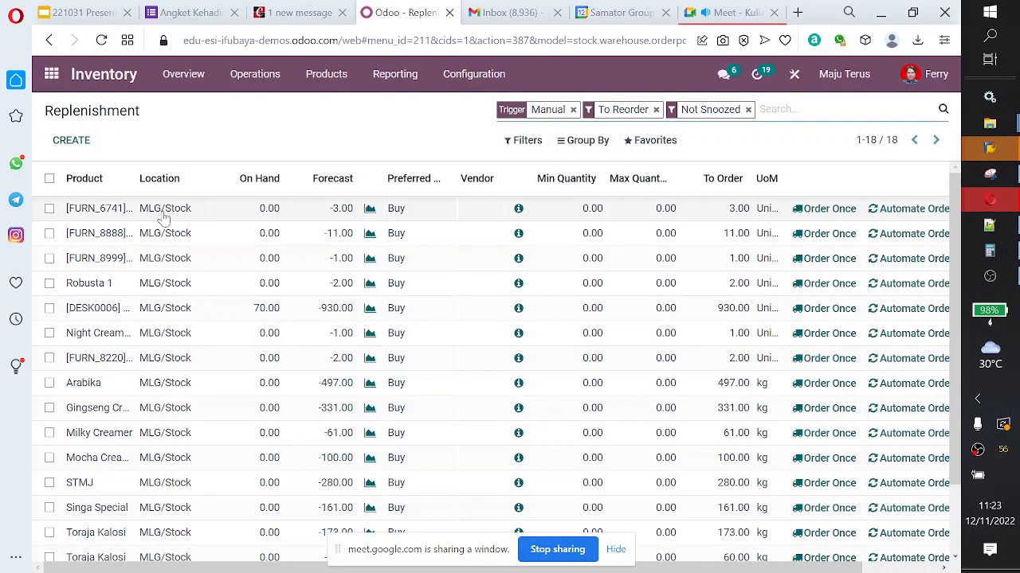
Step: Try once more to automate orders for FURN_6741 and open its product form at the general information
click(911, 210)
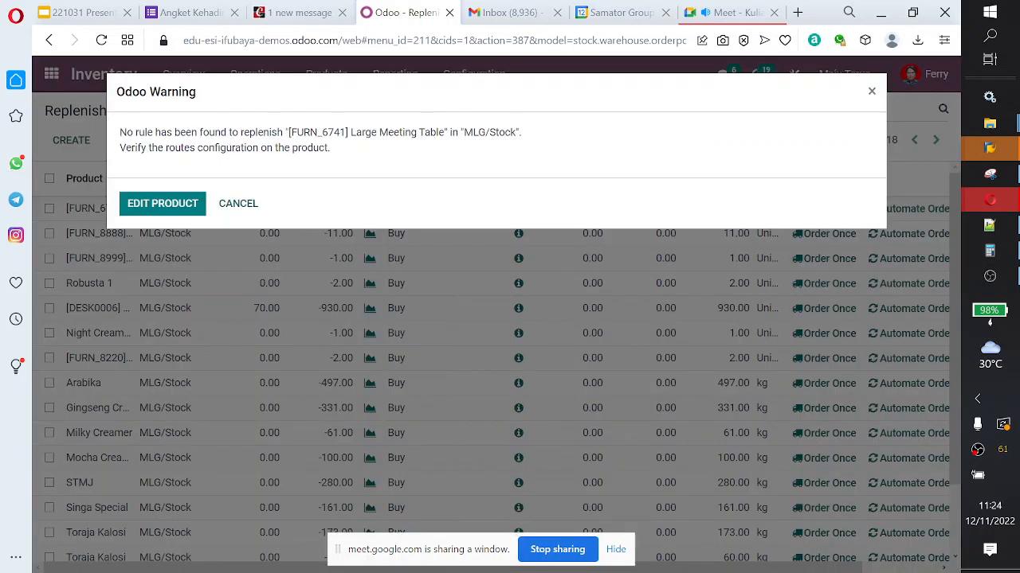
click(189, 208)
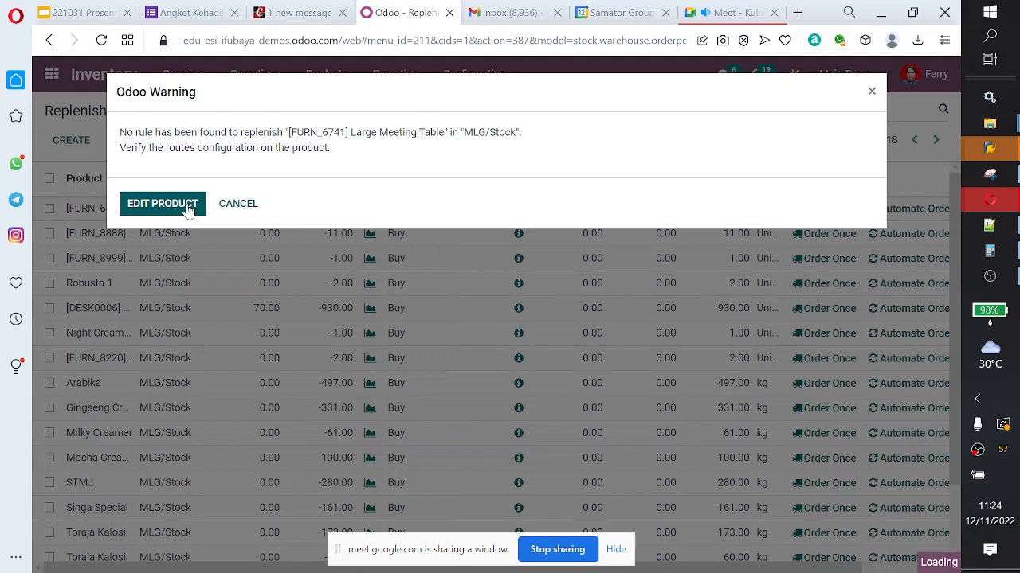
scroll(483, 234, down, 2)
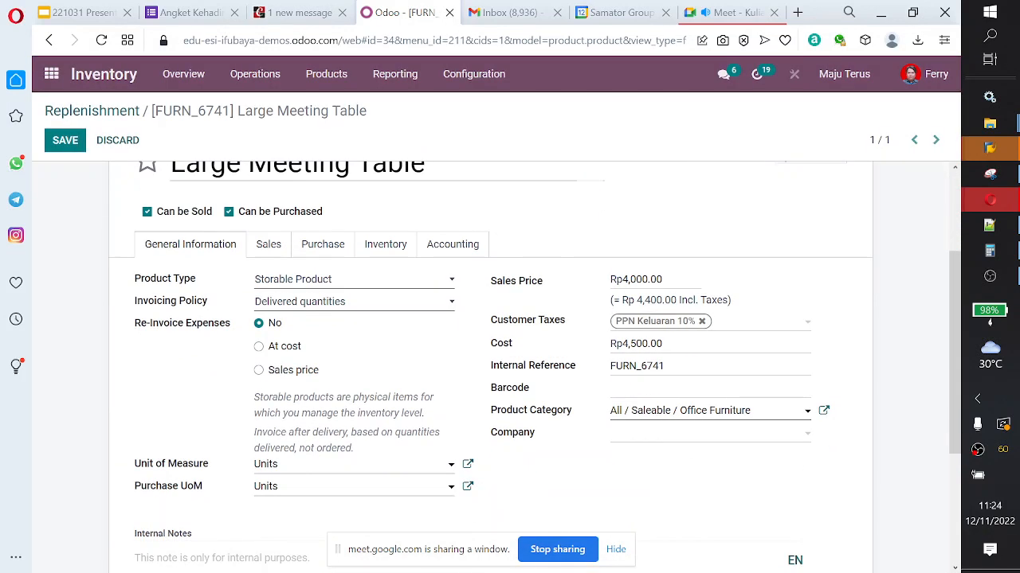
click(472, 80)
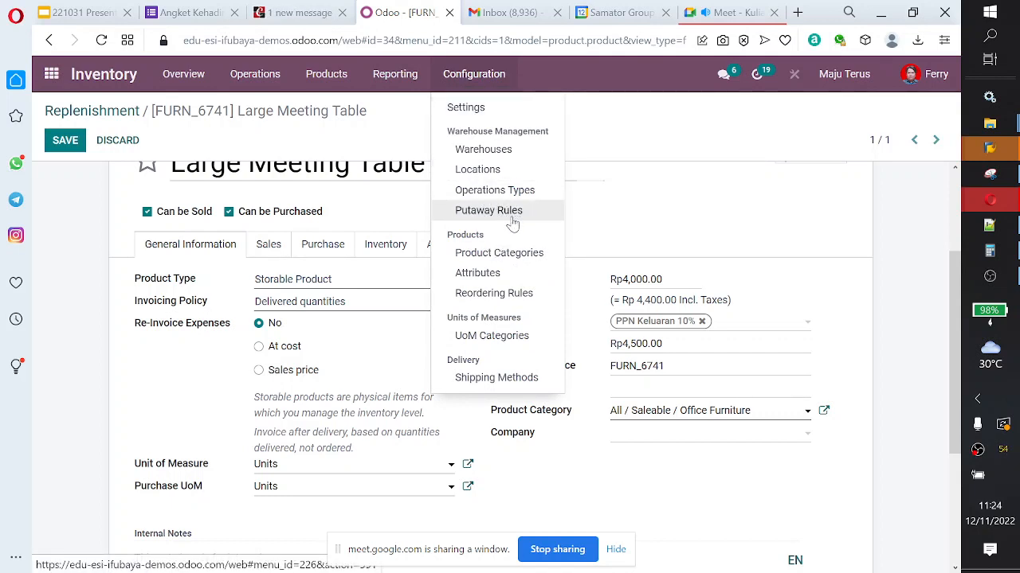
click(706, 223)
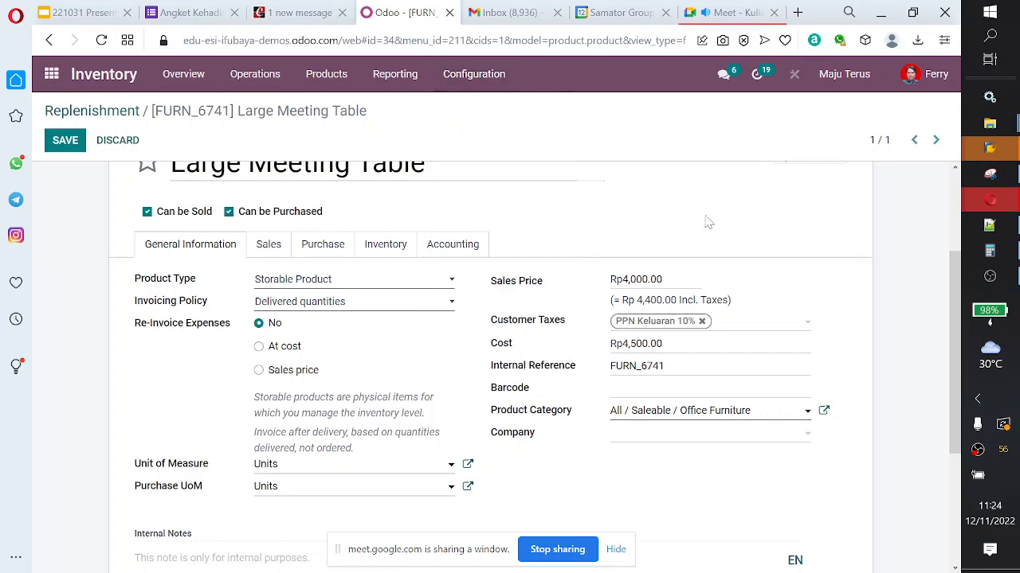
Step: Review the Large Meeting Table's routes, logistics and tracking options in its inventory details
click(405, 243)
scroll(400, 247, down, 1)
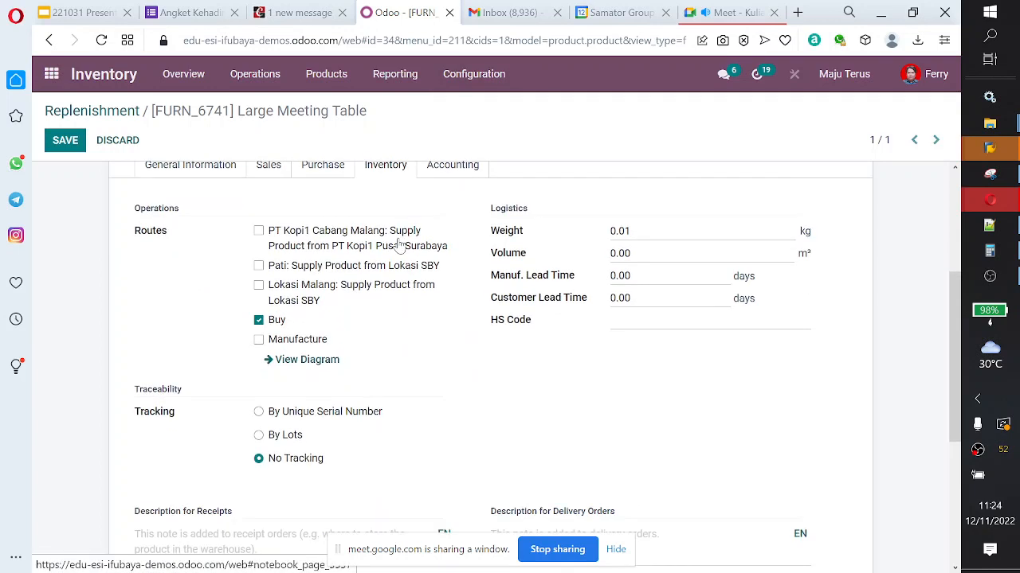
scroll(351, 316, down, 1)
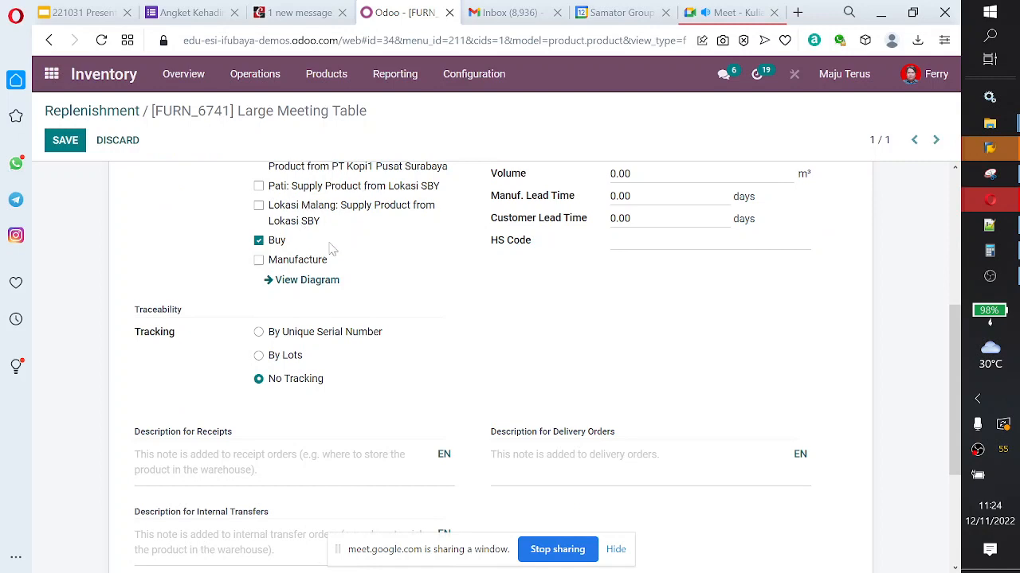
scroll(332, 250, up, 3)
scroll(192, 214, down, 1)
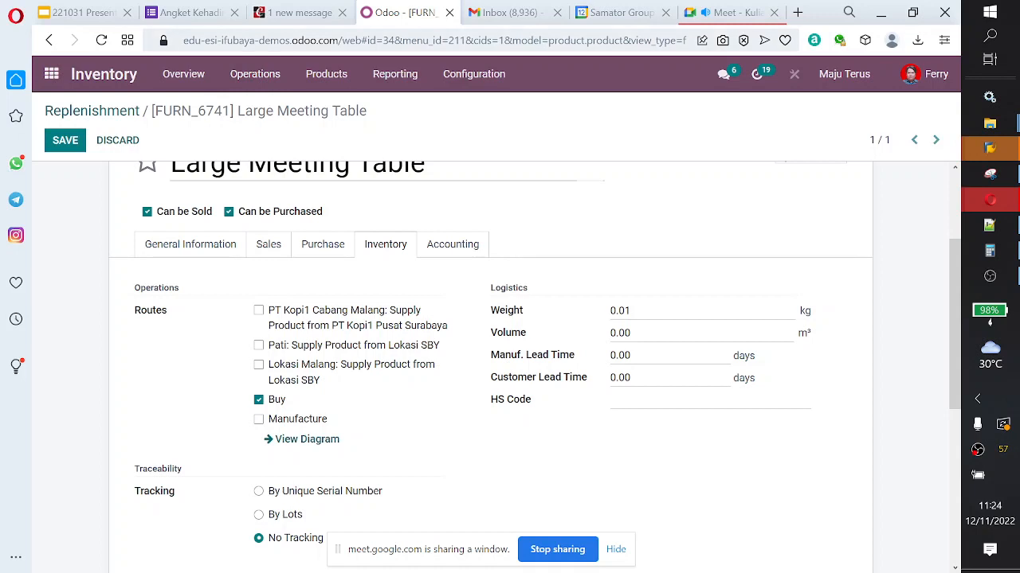
Step: Switch to the Cybrosys Odoo book and read from Inventory of One Lot/Serial Number to Scrap Management in Odoo
click(301, 17)
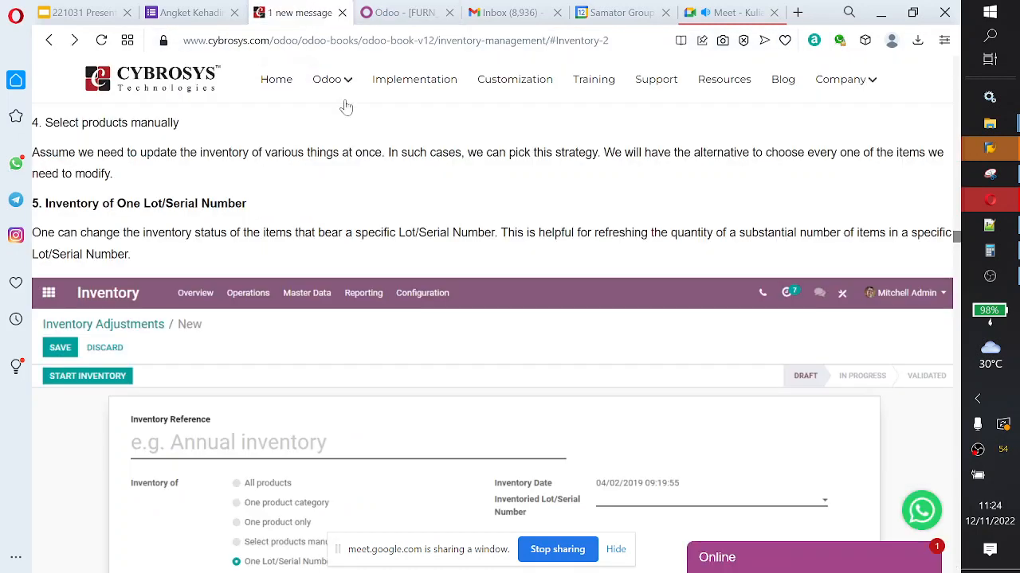
scroll(175, 285, down, 4)
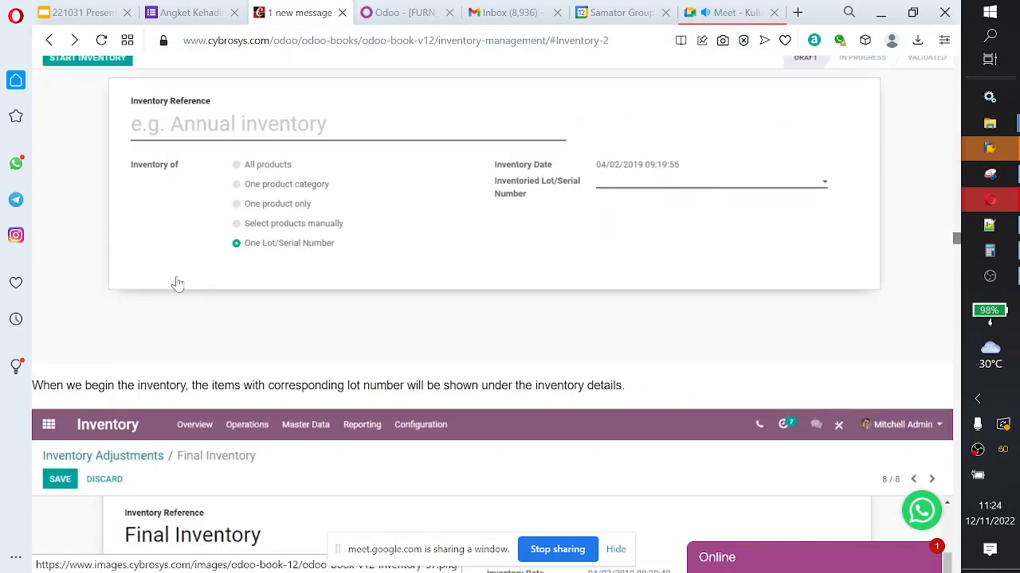
scroll(175, 282, up, 3)
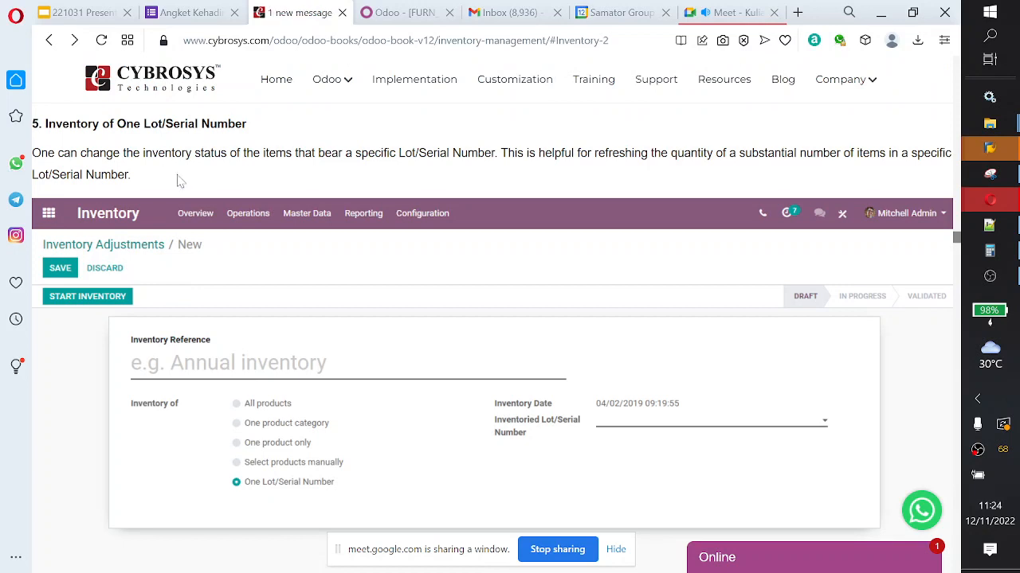
scroll(195, 187, down, 4)
scroll(196, 187, down, 8)
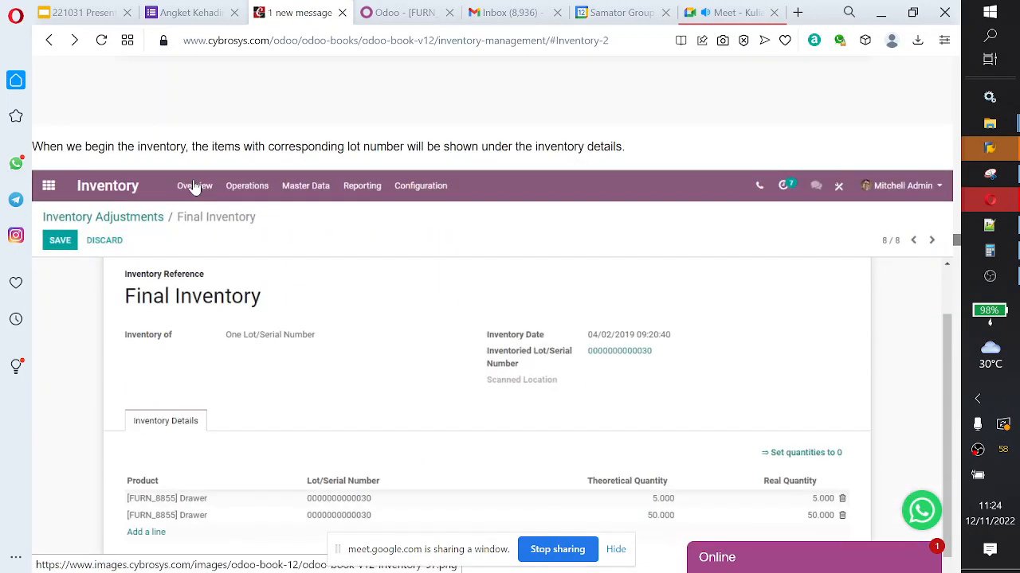
scroll(195, 187, down, 1)
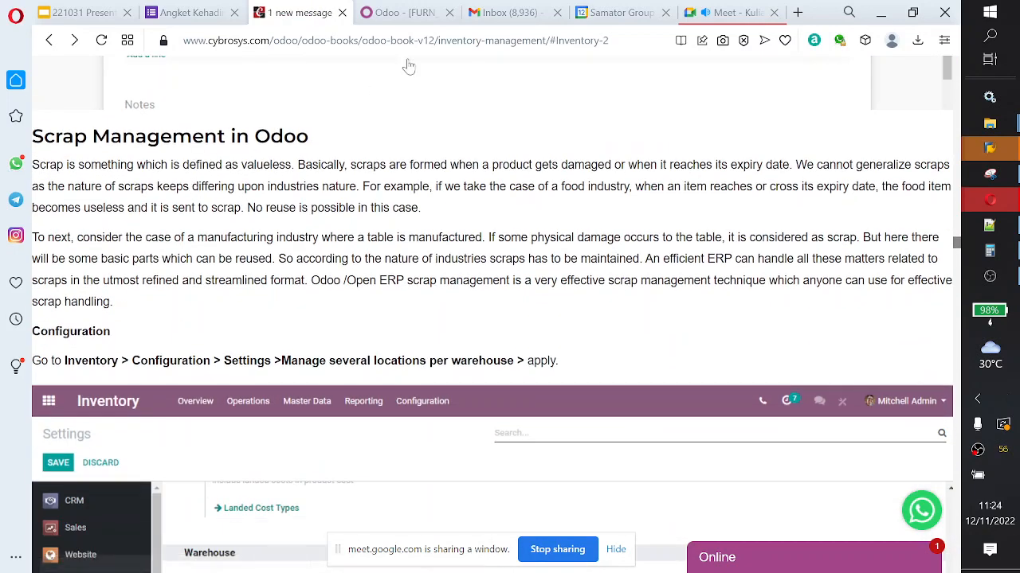
Step: Return to Odoo, list the scrap orders and open SP/00002 to review its details
click(414, 14)
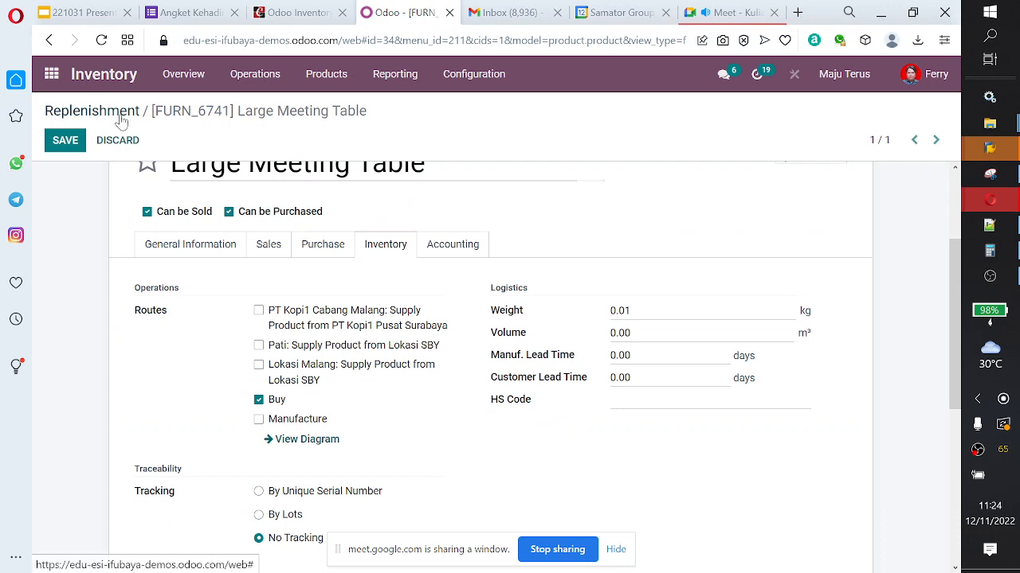
click(252, 80)
click(265, 176)
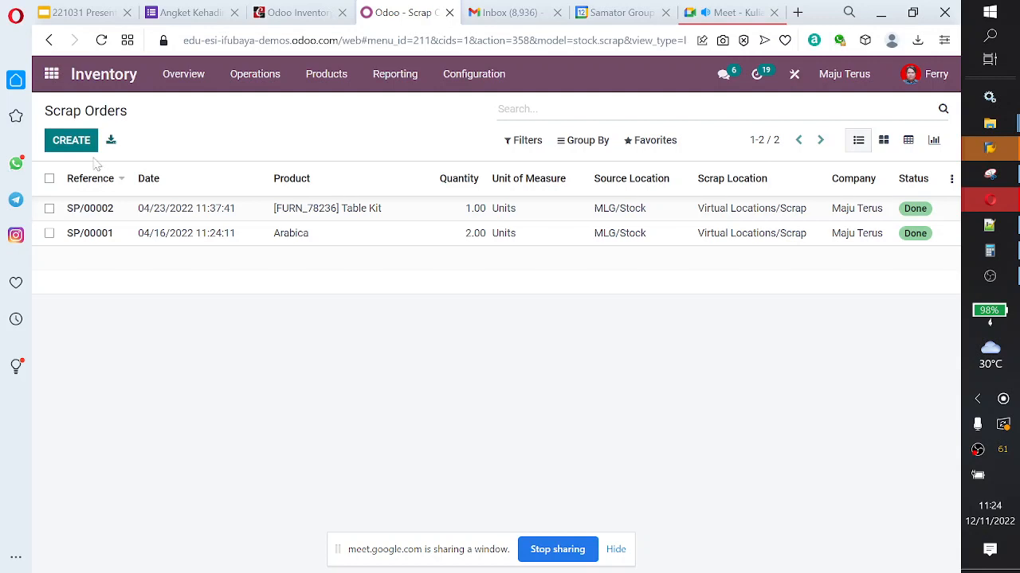
click(83, 211)
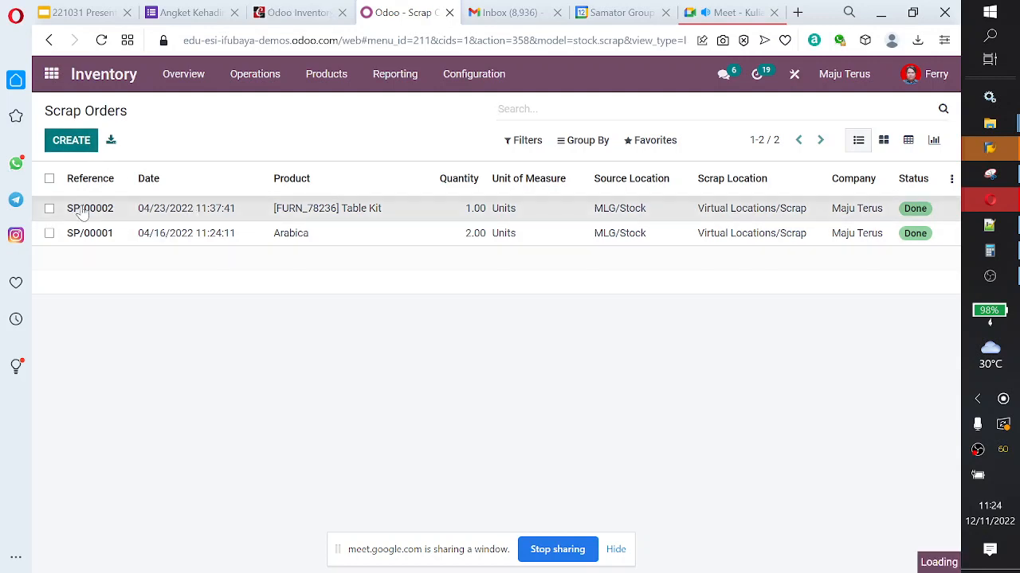
scroll(319, 312, down, 2)
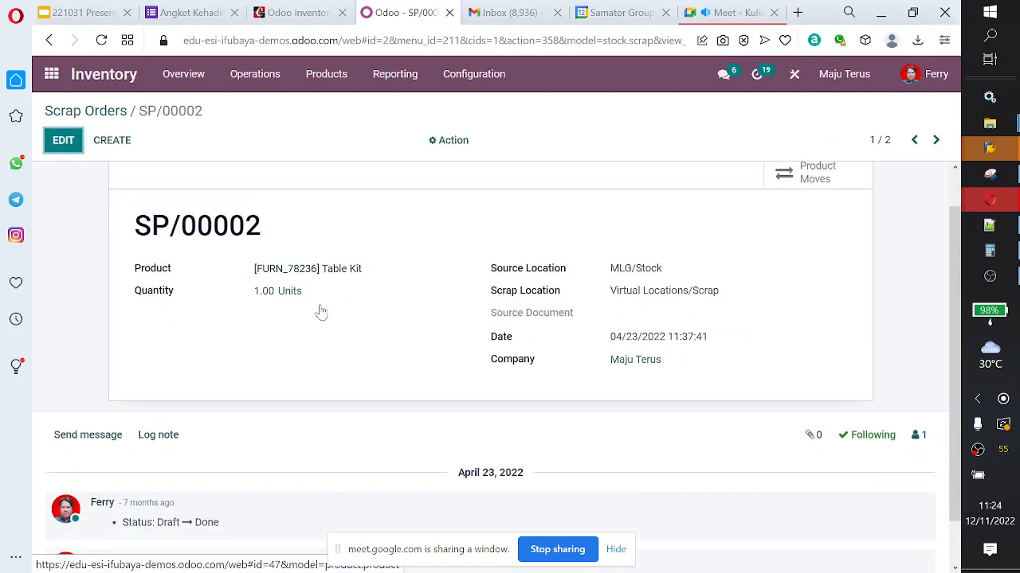
scroll(292, 269, up, 2)
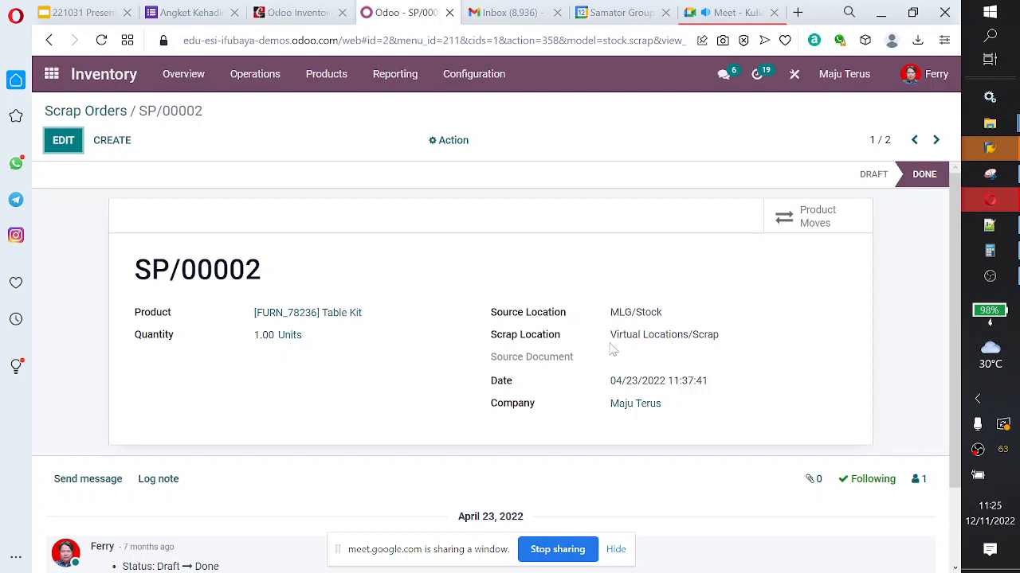
Step: Highlight the Virtual Locations/Scrap text in the scrap location of order SP/00002, focusing on its Virtual Locations part
drag(610, 337, 726, 342)
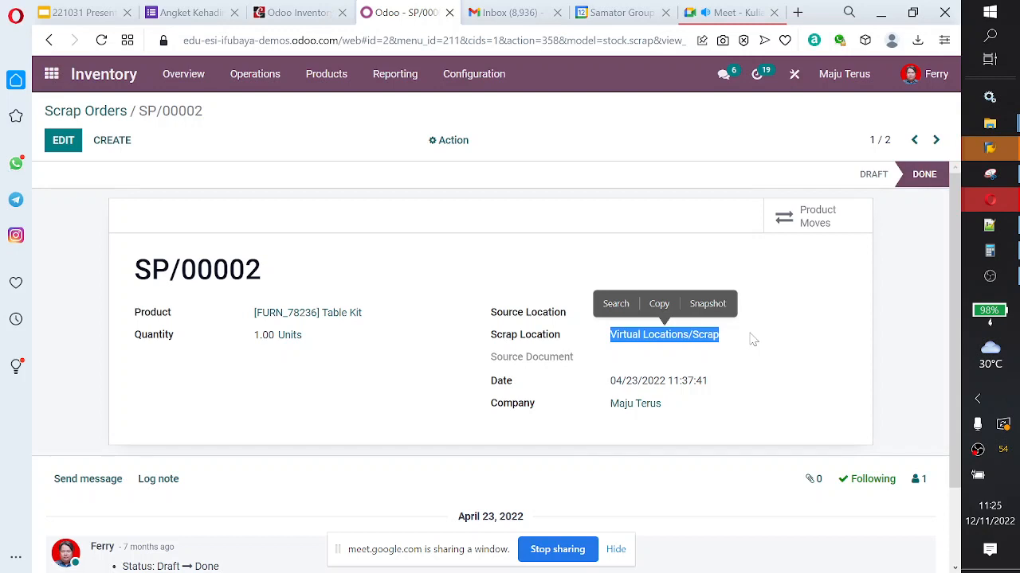
click(642, 355)
drag(610, 336, 699, 341)
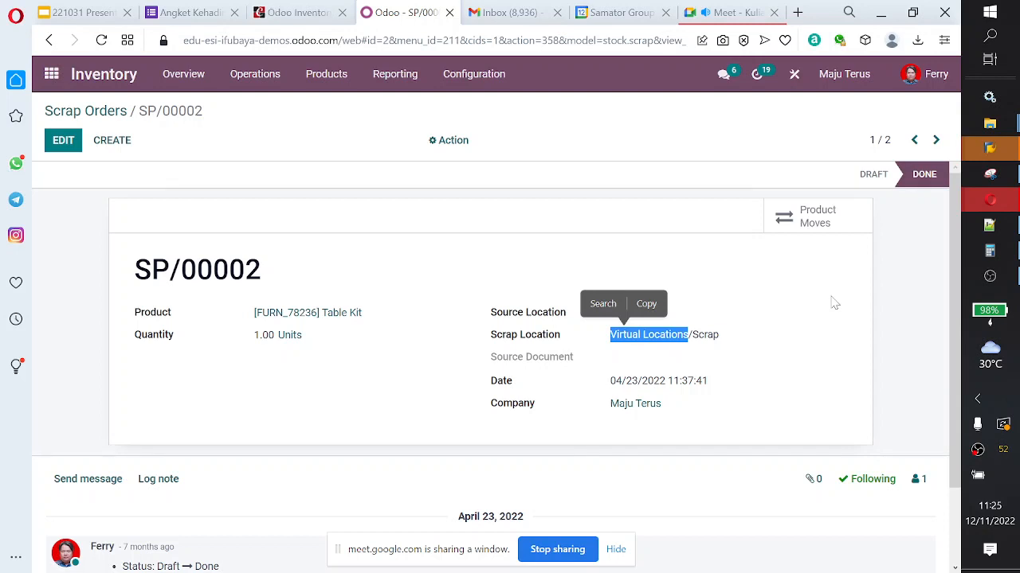
click(635, 355)
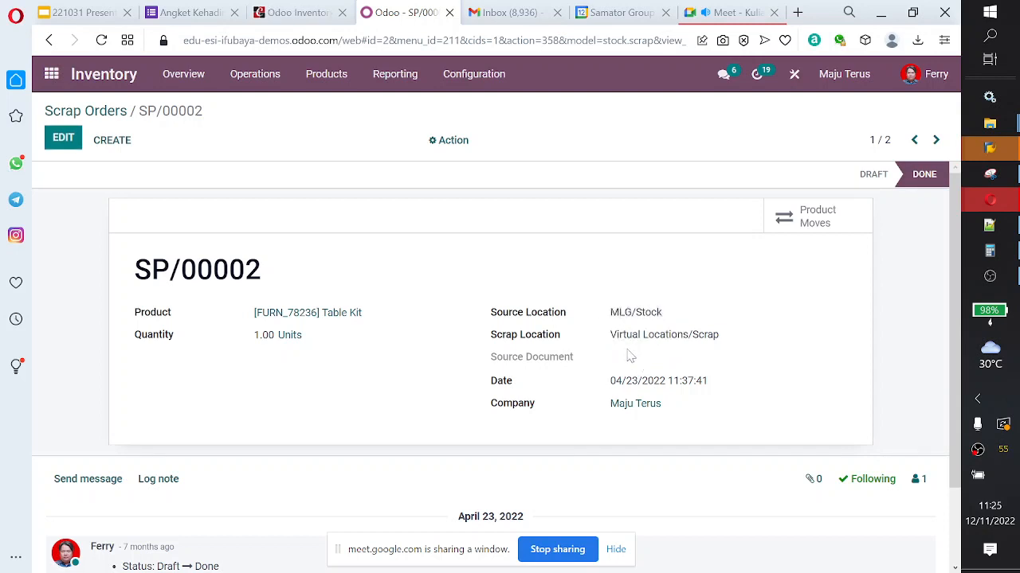
drag(614, 348, 693, 342)
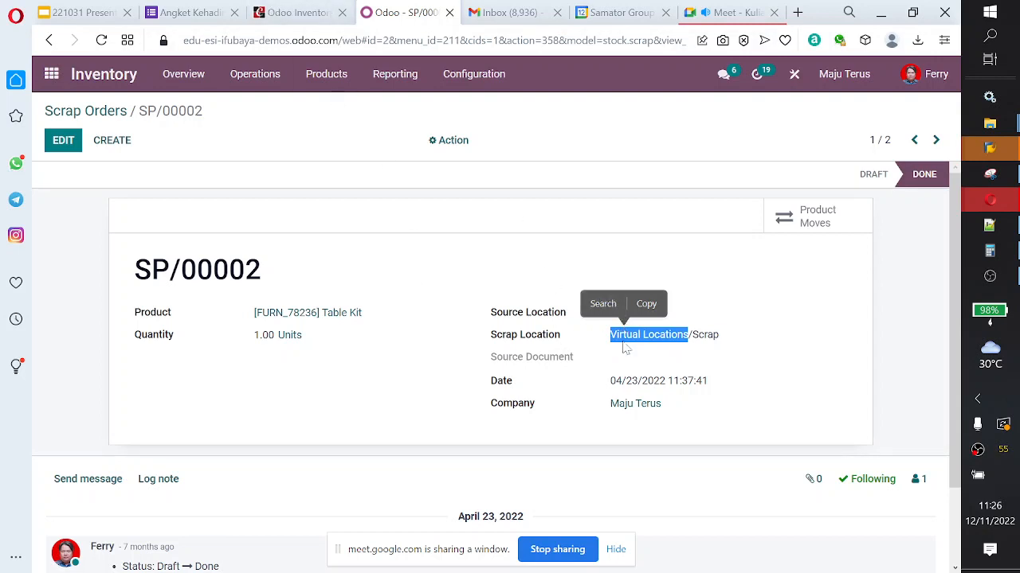
Step: Open the warehouse Locations list, remove the Internal filter and find the Virtual Locations entries
click(461, 86)
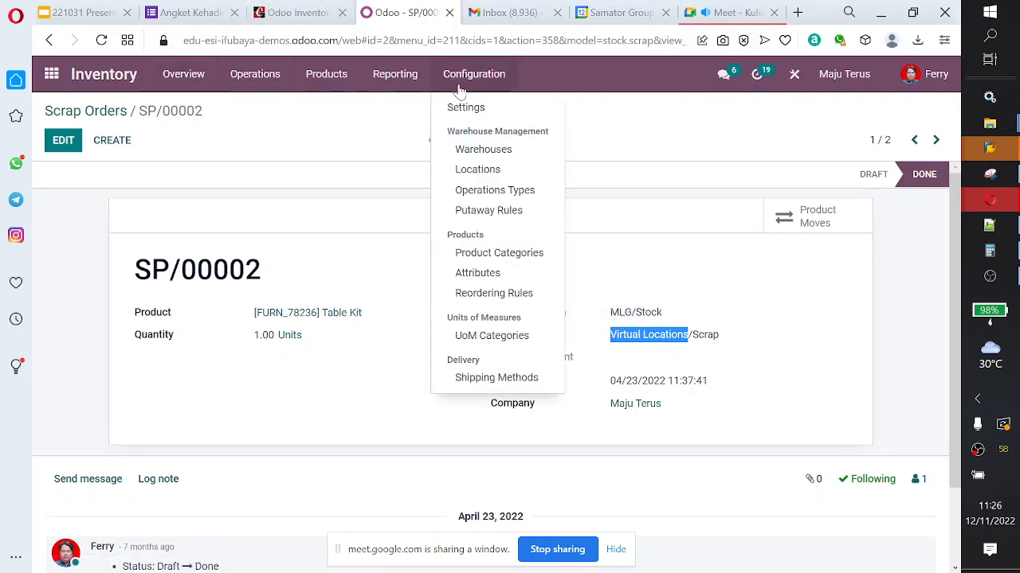
click(484, 170)
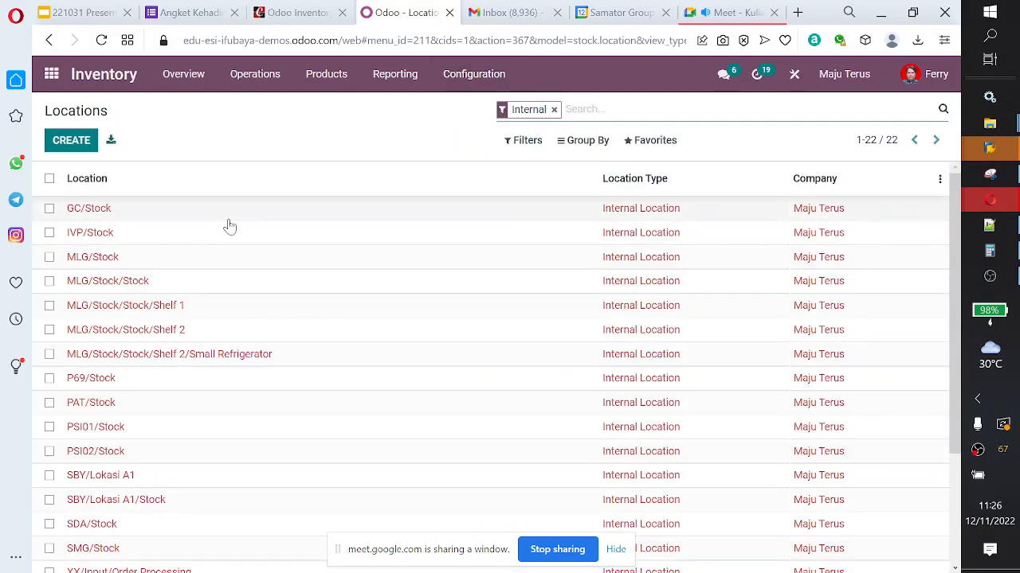
scroll(307, 302, down, 3)
scroll(311, 310, up, 3)
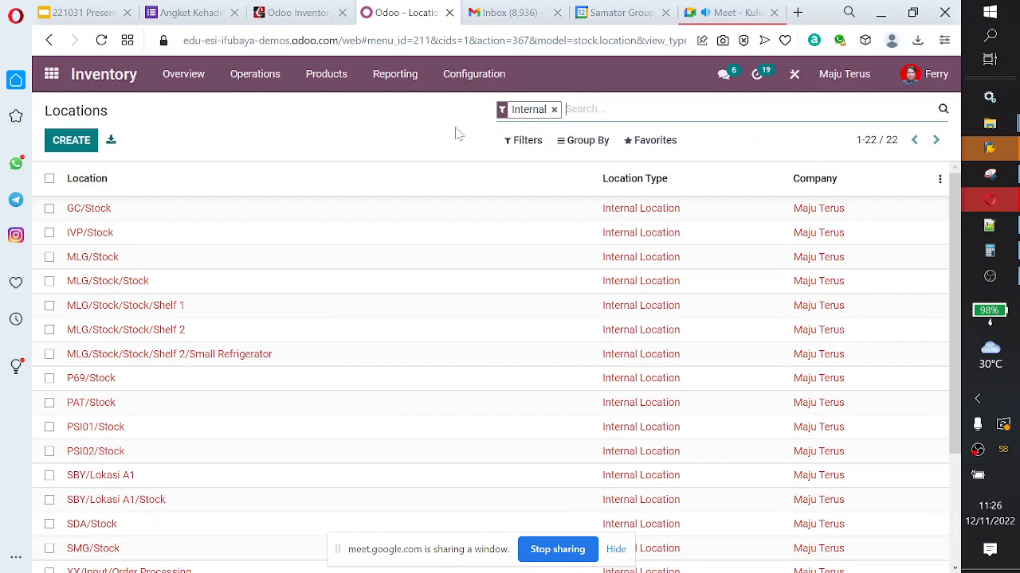
click(554, 110)
scroll(247, 283, down, 5)
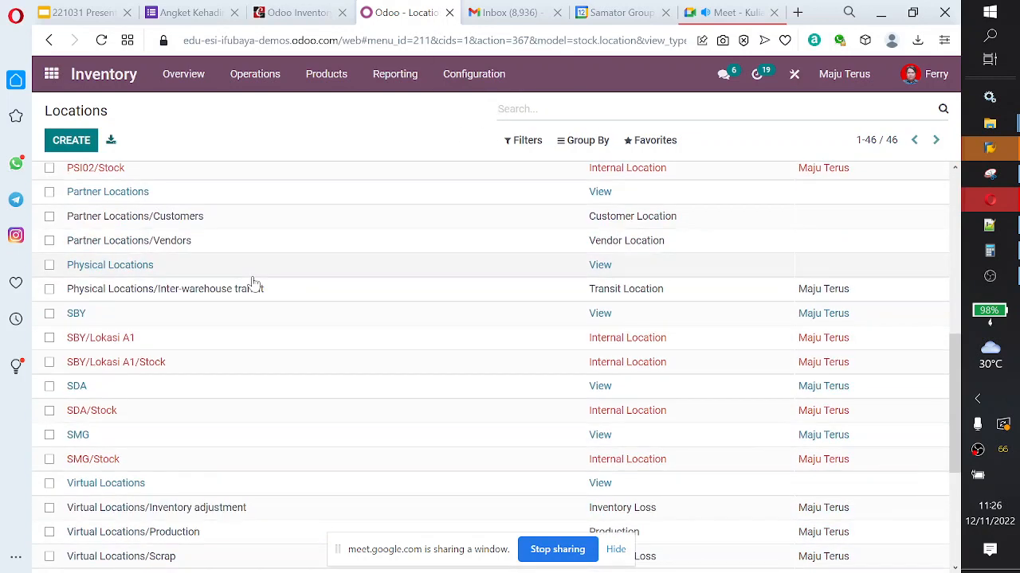
scroll(239, 303, down, 2)
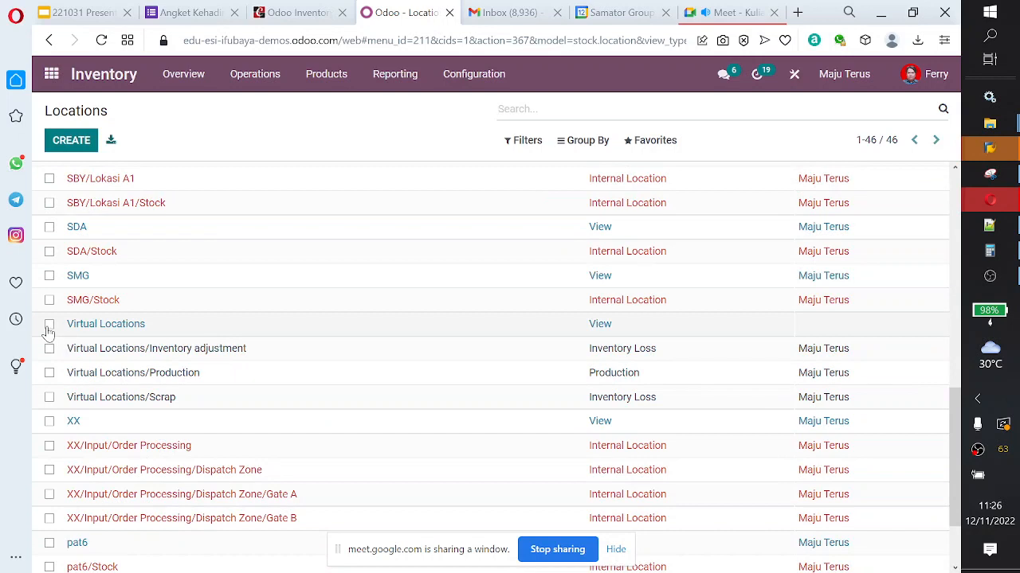
Step: Mark Virtual Locations and its Inventory adjustment, Production and Scrap sublocations in the Locations list
drag(67, 324, 373, 392)
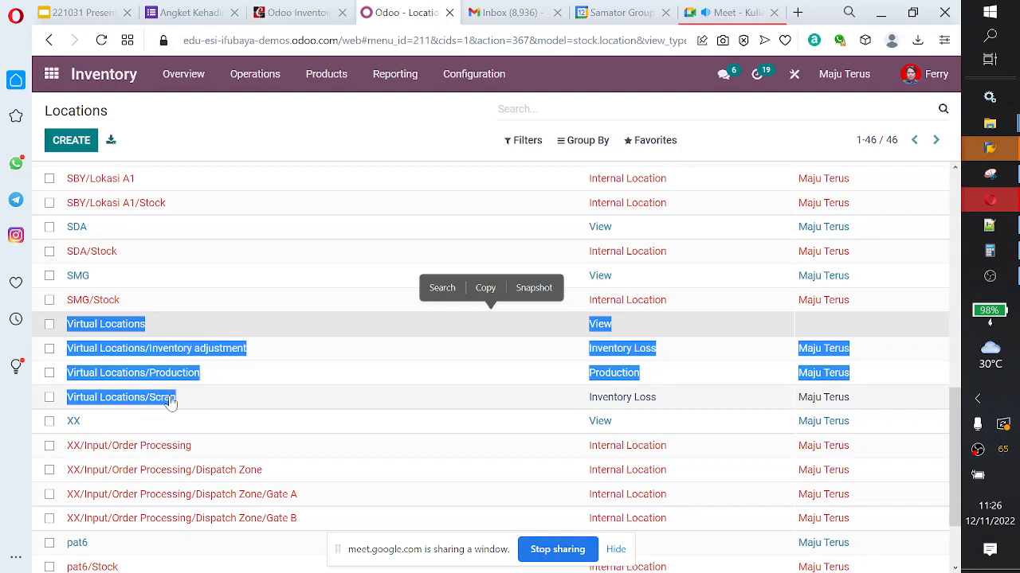
click(50, 325)
click(50, 348)
click(49, 373)
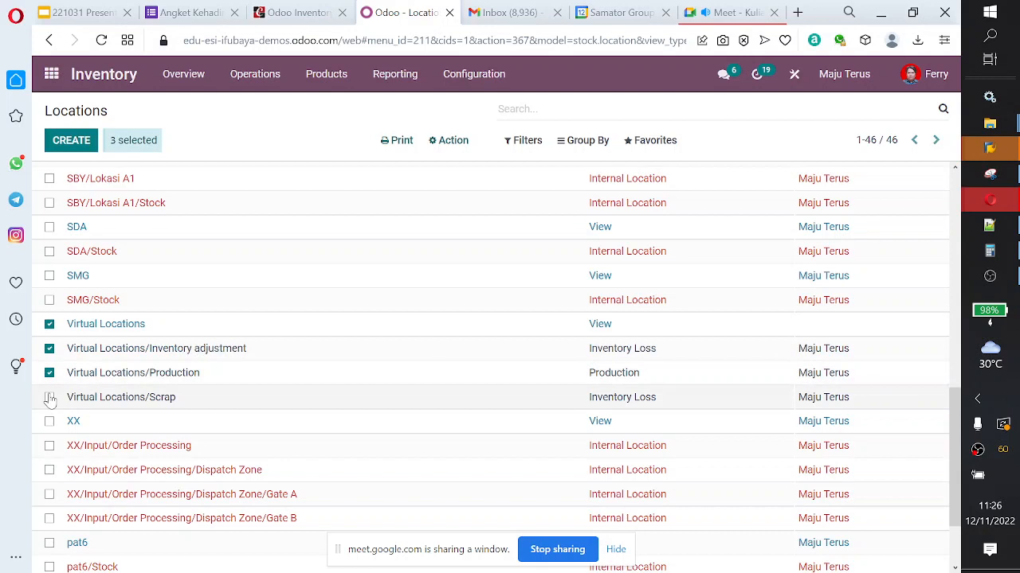
click(50, 397)
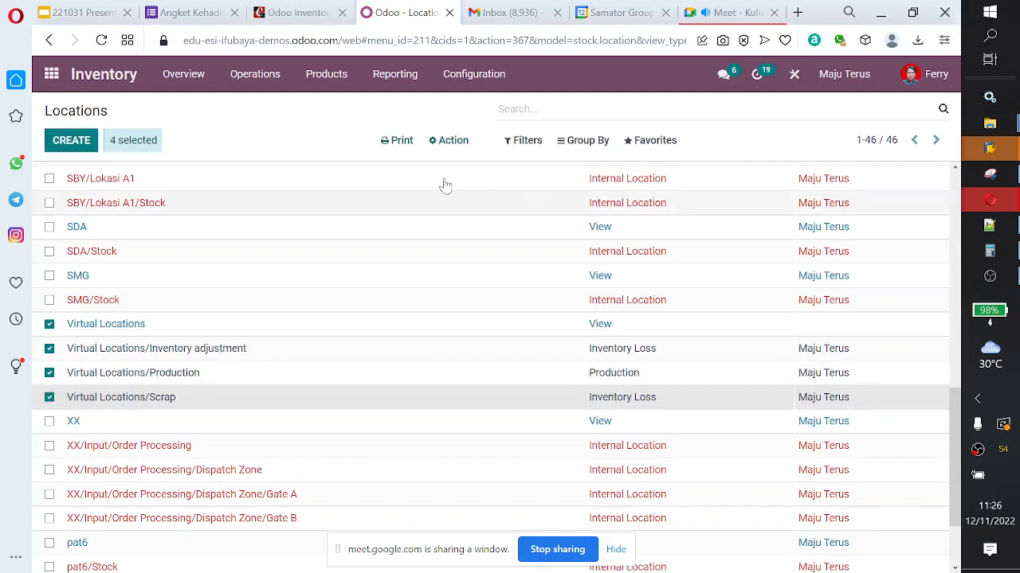
Step: Glance at the Cybrosys scrap chapter, return to Odoo and open landed cost LC/2022/0002 from the Landed Costs list
click(298, 12)
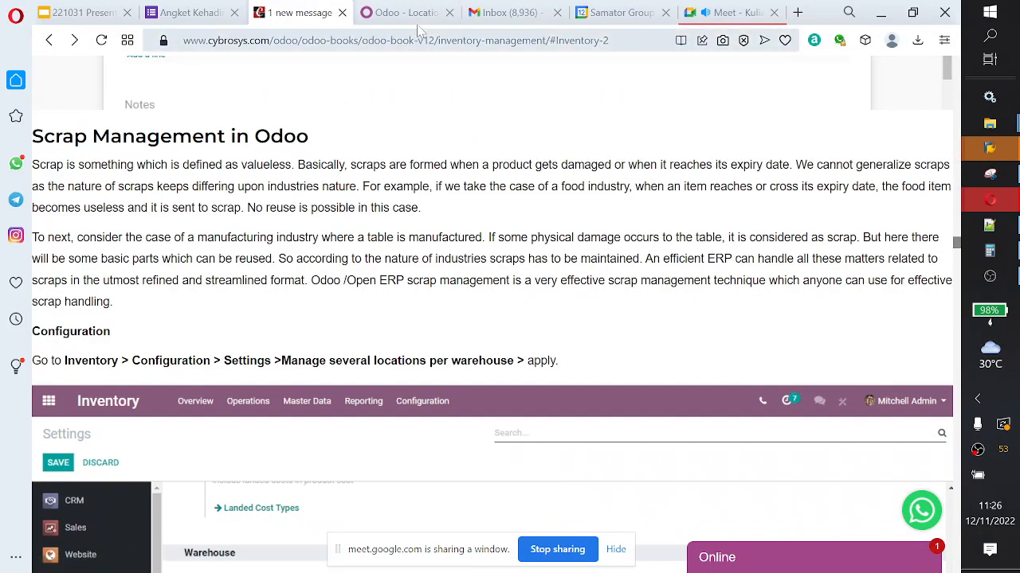
click(410, 15)
click(263, 76)
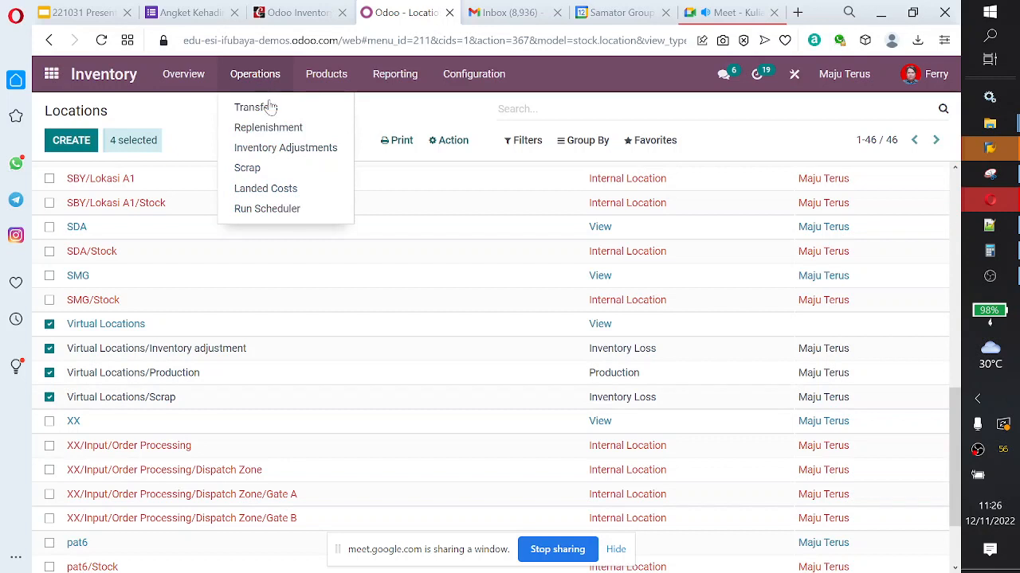
click(280, 191)
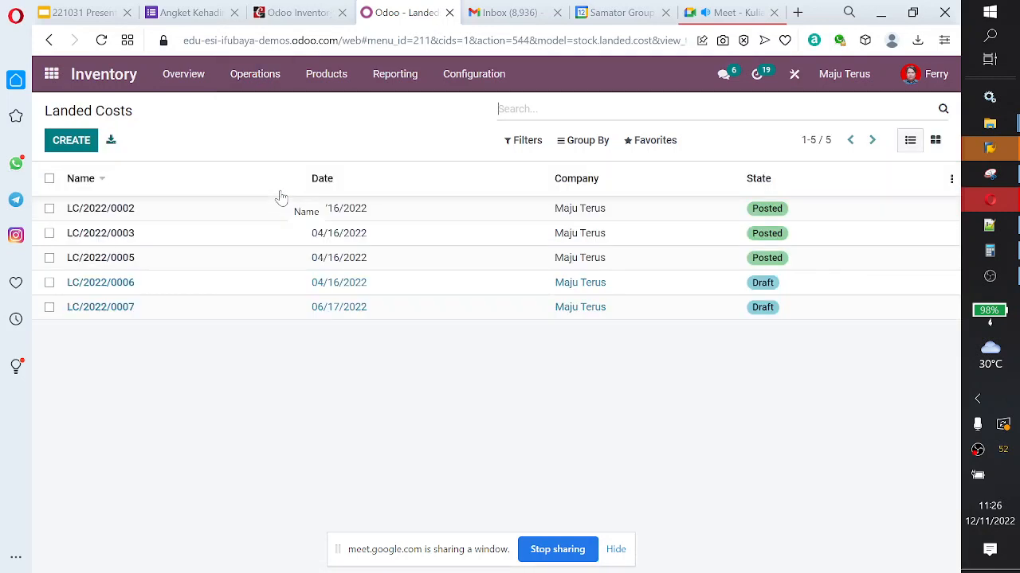
click(280, 209)
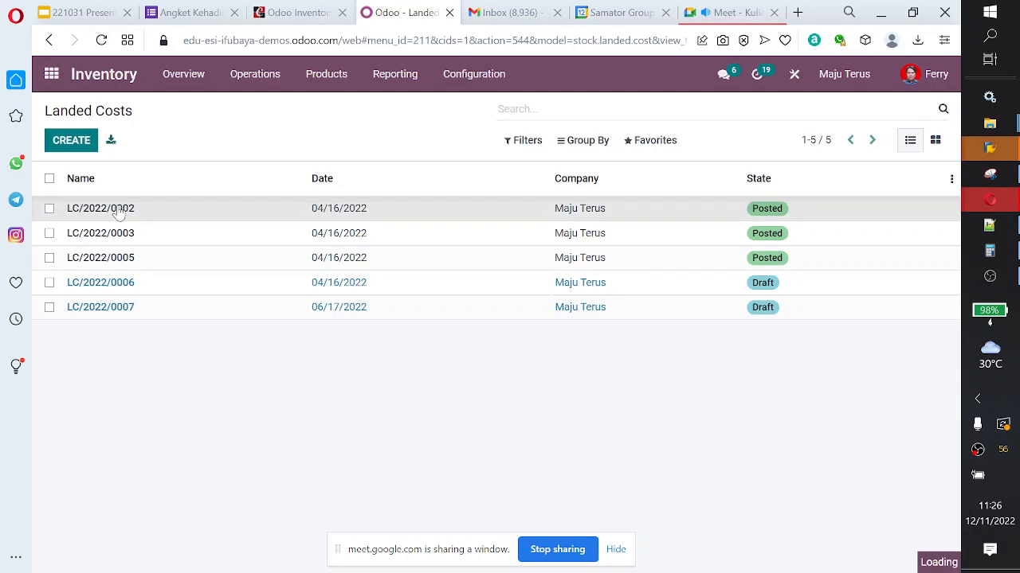
scroll(331, 360, down, 2)
scroll(326, 362, up, 2)
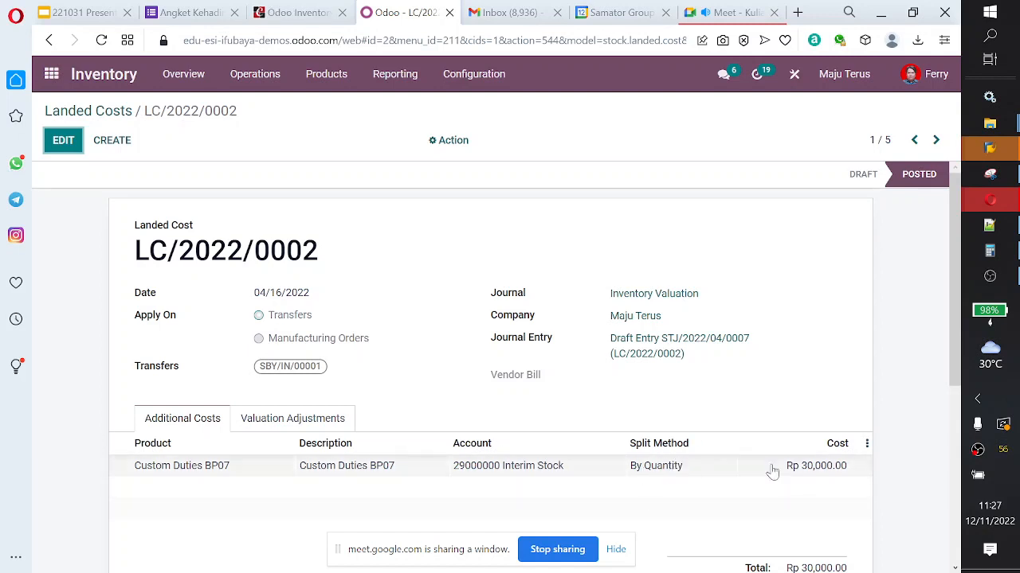
Step: Inspect the Custom Duties BP07 additional cost line and the valuation adjustments of landed cost LC/2022/0002
click(674, 470)
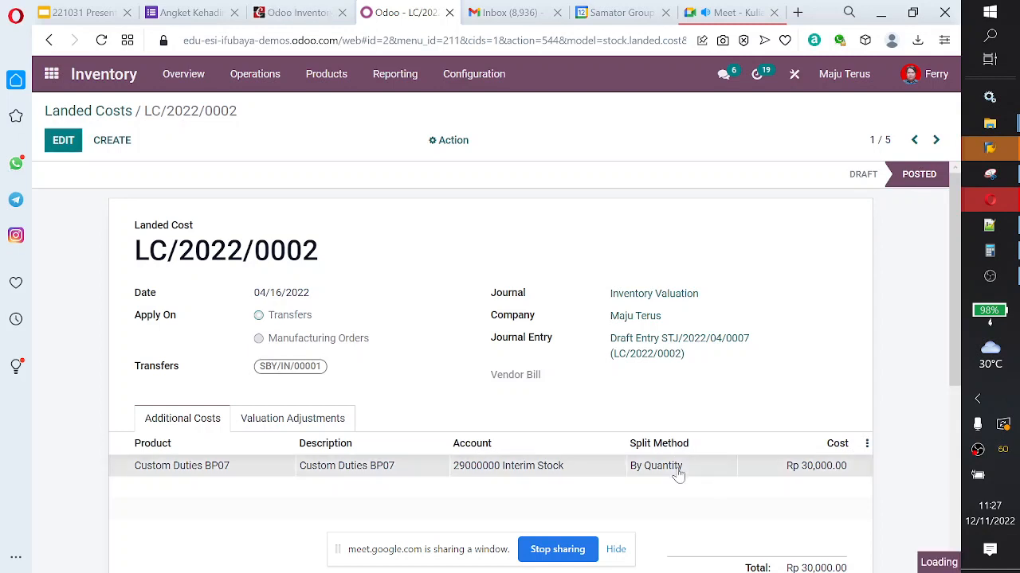
click(147, 258)
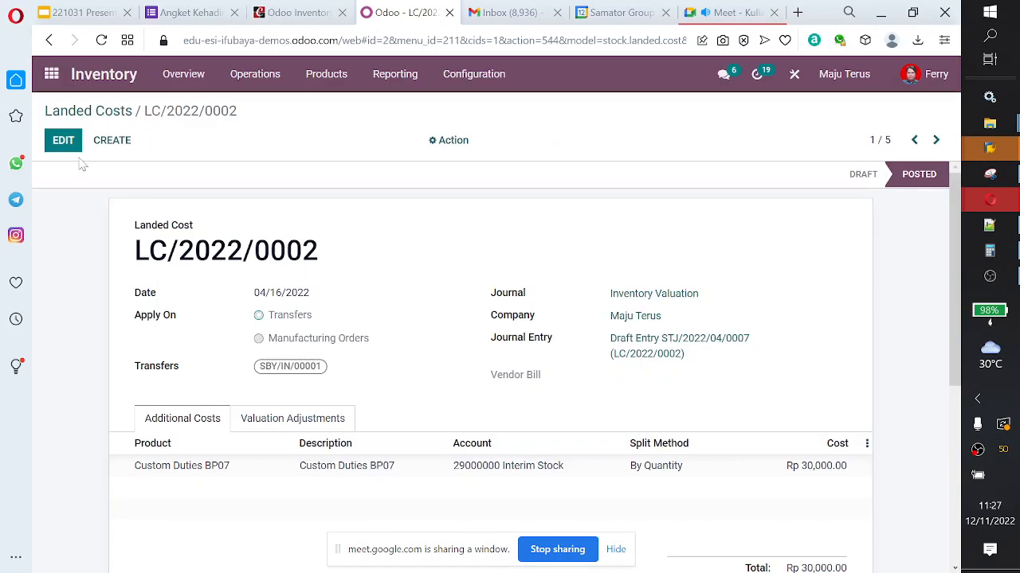
click(286, 422)
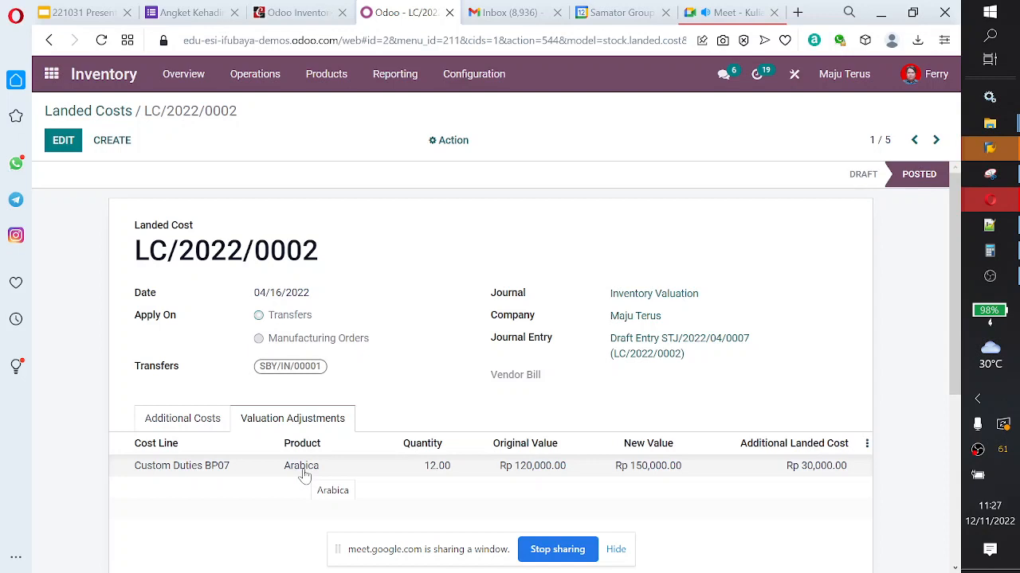
Step: Switch to the Cybrosys Odoo book and read on through the Scrap Management section to the delivery order example
click(293, 12)
scroll(401, 254, down, 10)
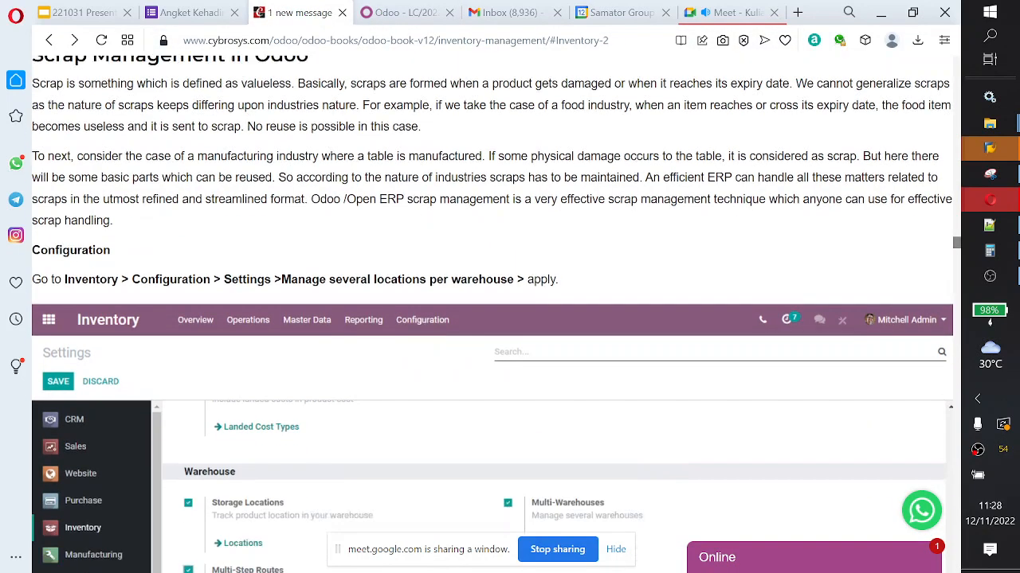
scroll(420, 261, down, 10)
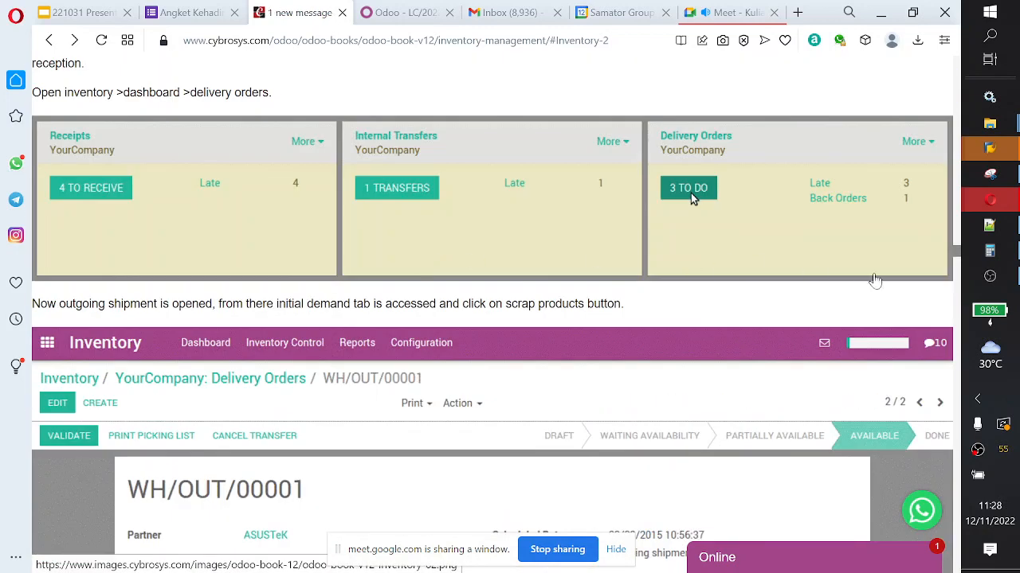
Step: Return to the start of the Cybrosys Inventory Management page and look through its chapter list
drag(953, 280, 955, 63)
scroll(73, 382, down, 2)
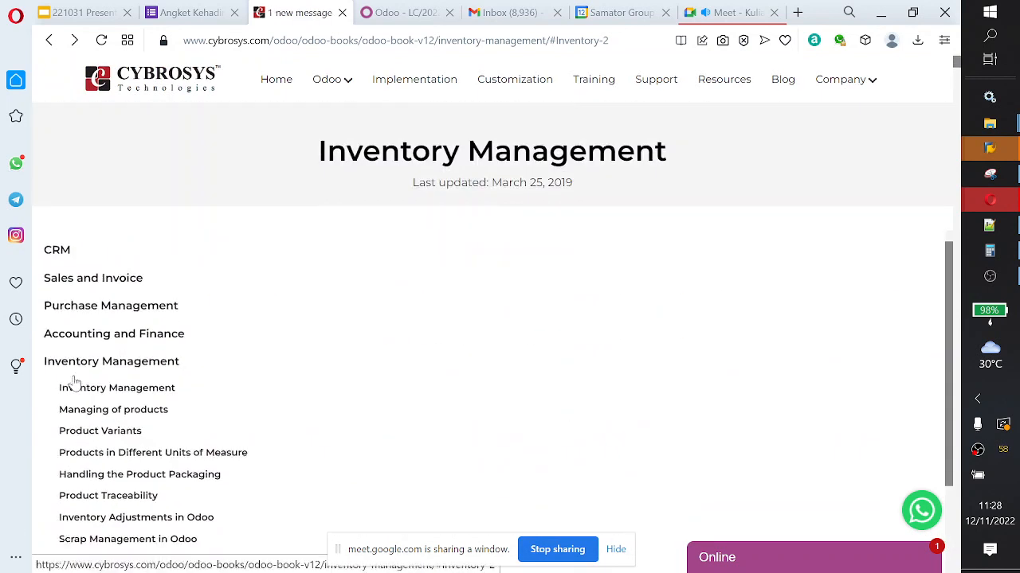
scroll(160, 493, down, 2)
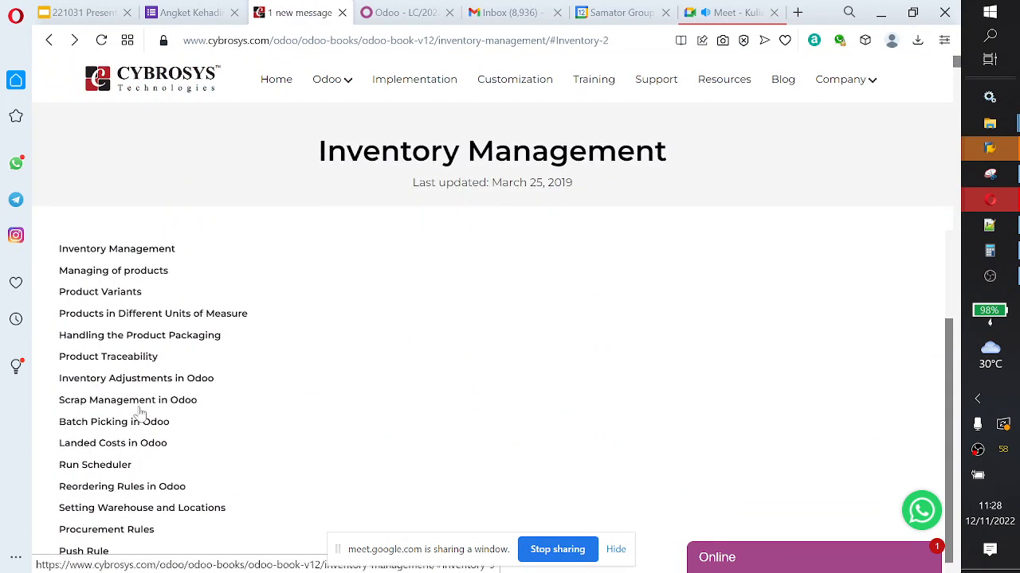
scroll(148, 442, down, 2)
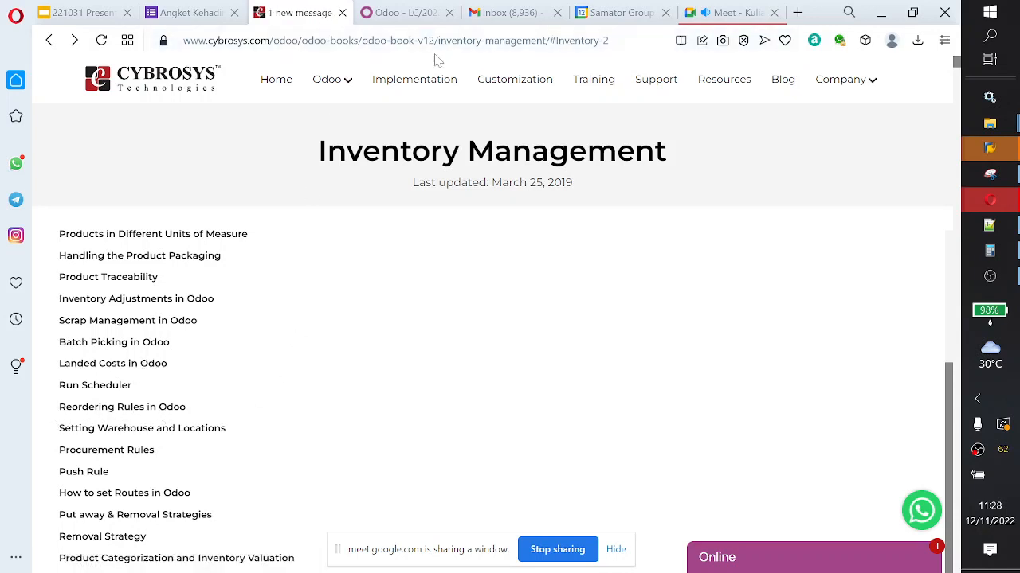
Step: Switch to Odoo, glance at the Inventory product list and open the Reordering Rules list
click(408, 13)
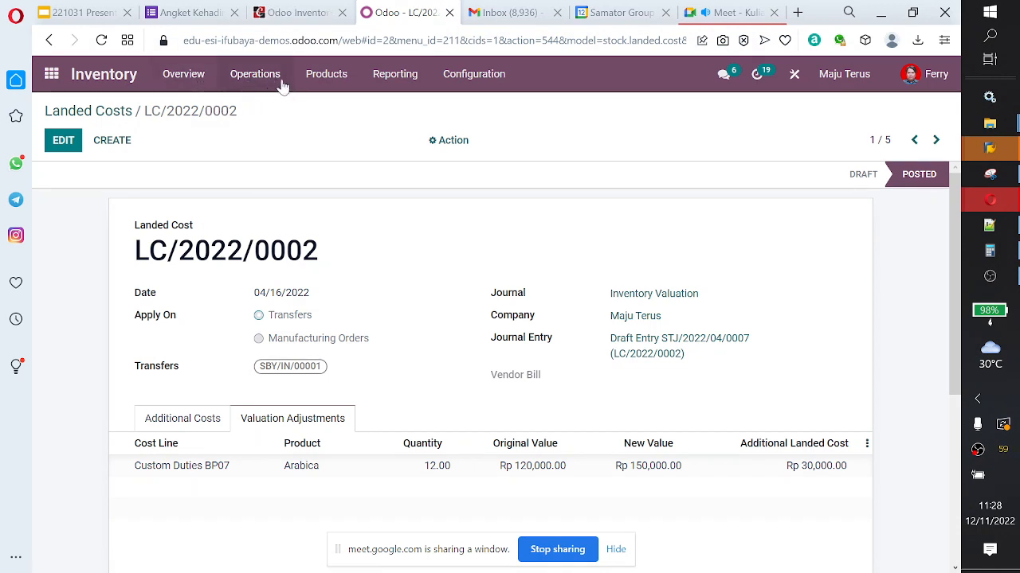
click(314, 86)
click(330, 106)
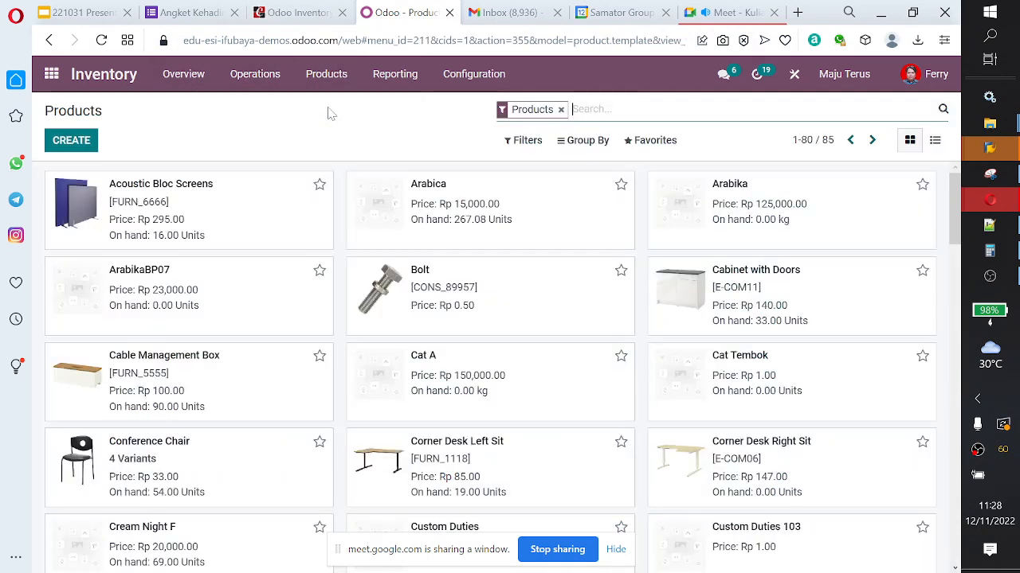
click(328, 84)
mouse_move(386, 84)
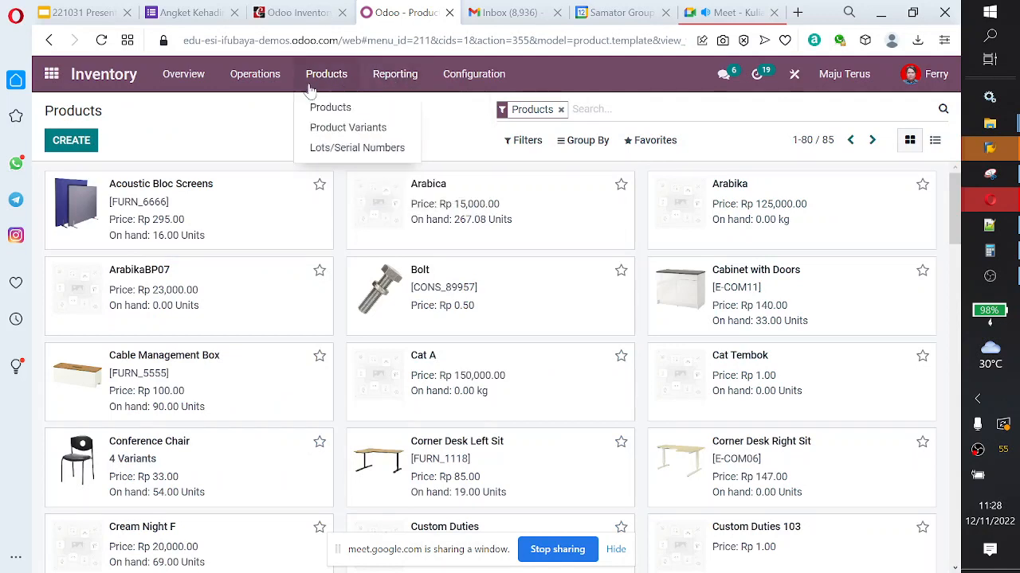
mouse_move(268, 86)
mouse_move(444, 76)
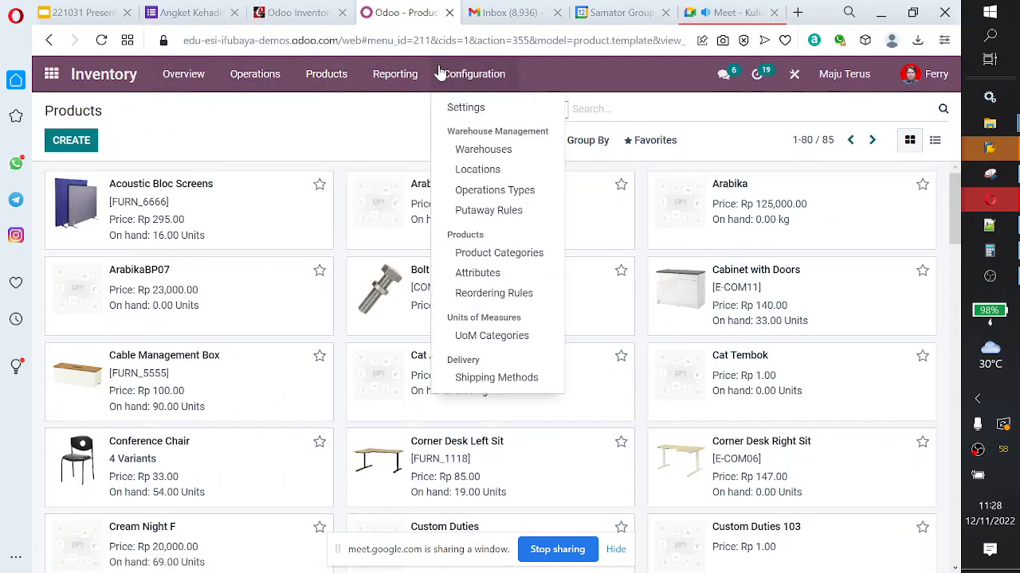
click(491, 296)
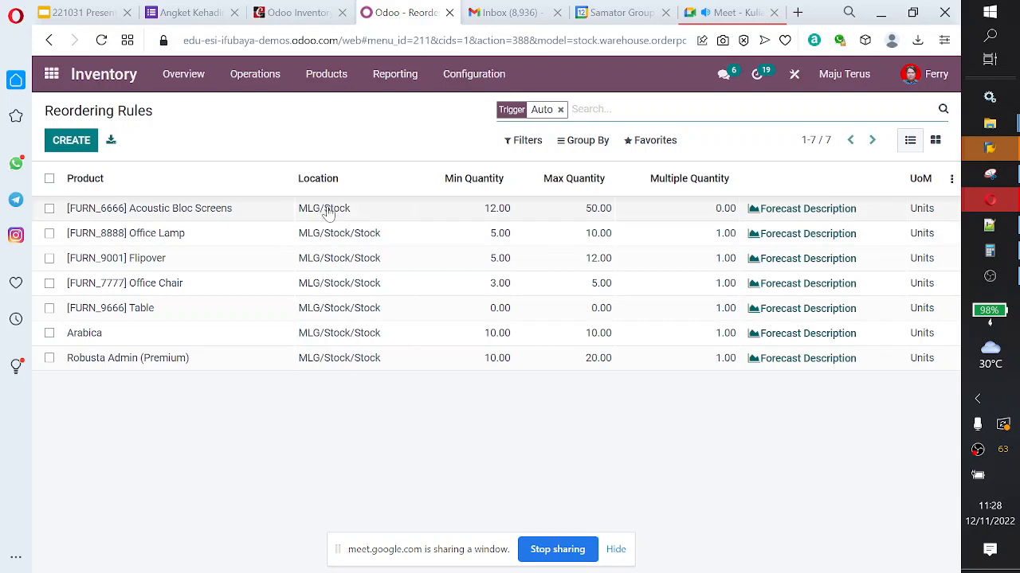
Step: Step through the minimum, maximum and multiple quantities of the MLG/Stock reordering rule for Acoustic Bloc Screens
click(406, 213)
key(Tab)
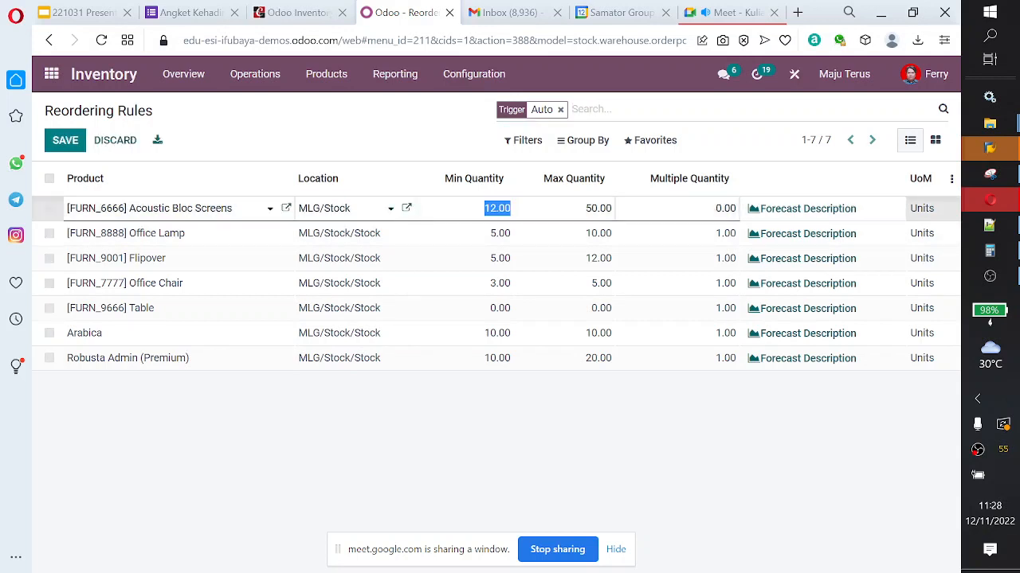
key(Tab)
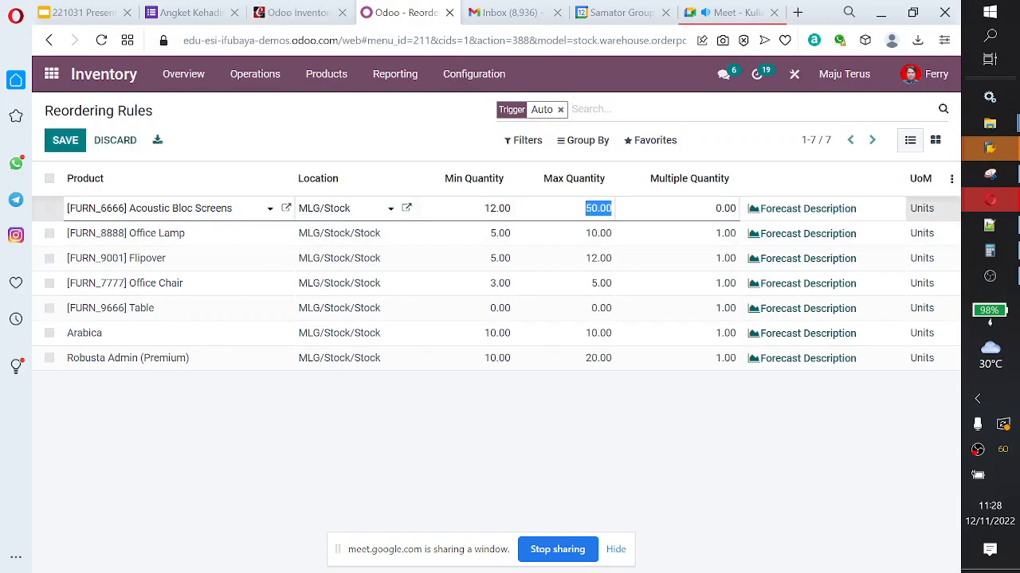
key(Tab)
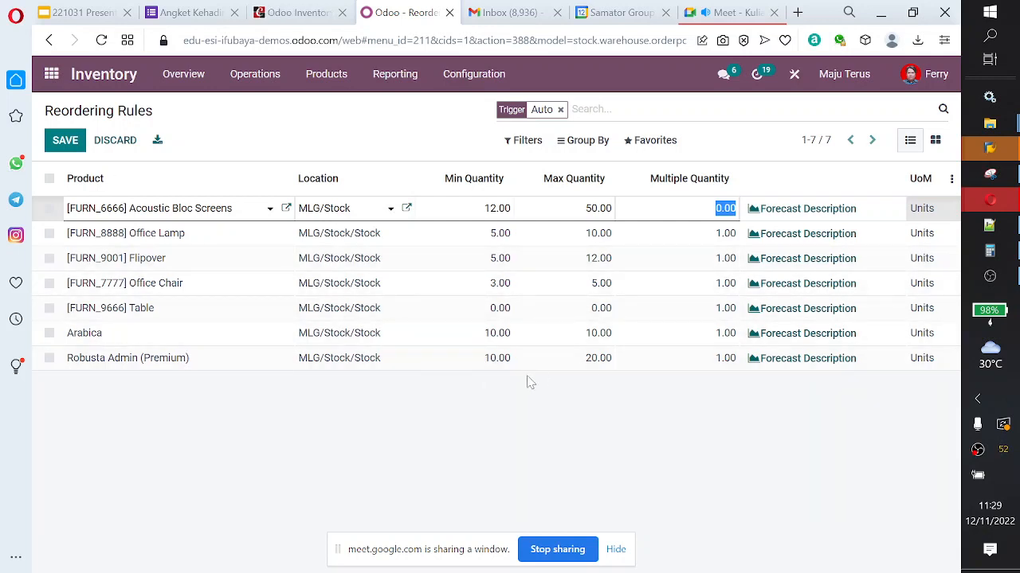
Step: Switch to the Cybrosys Odoo book and review the remaining inventory chapters down to Delivery Packages
click(312, 19)
scroll(216, 284, down, 1)
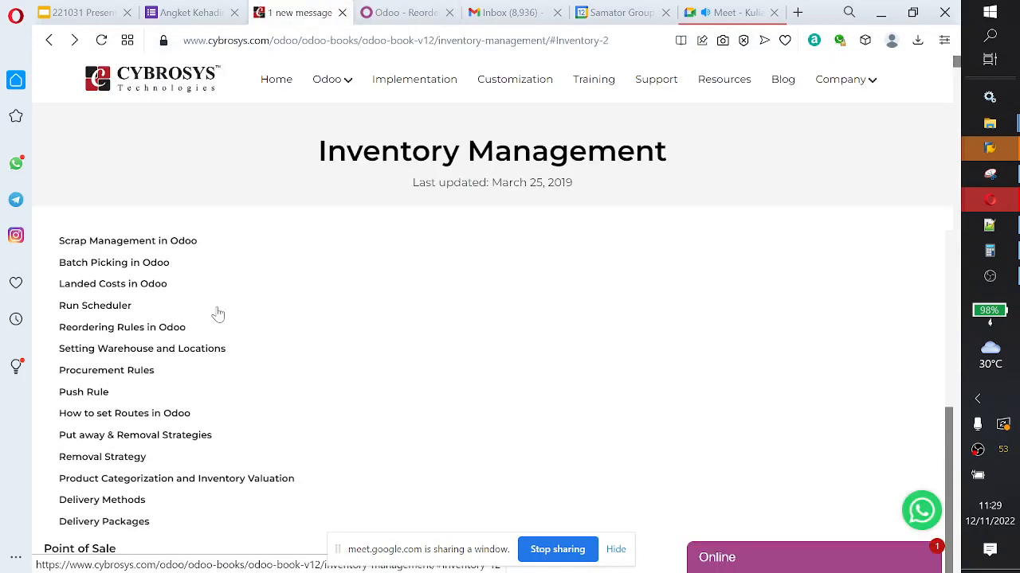
scroll(218, 315, down, 1)
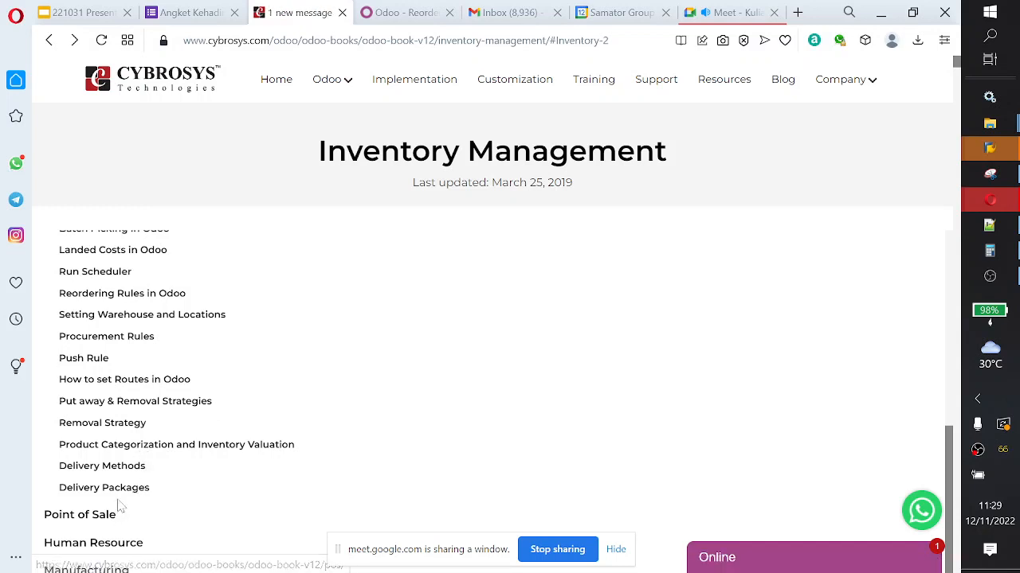
scroll(125, 421, up, 5)
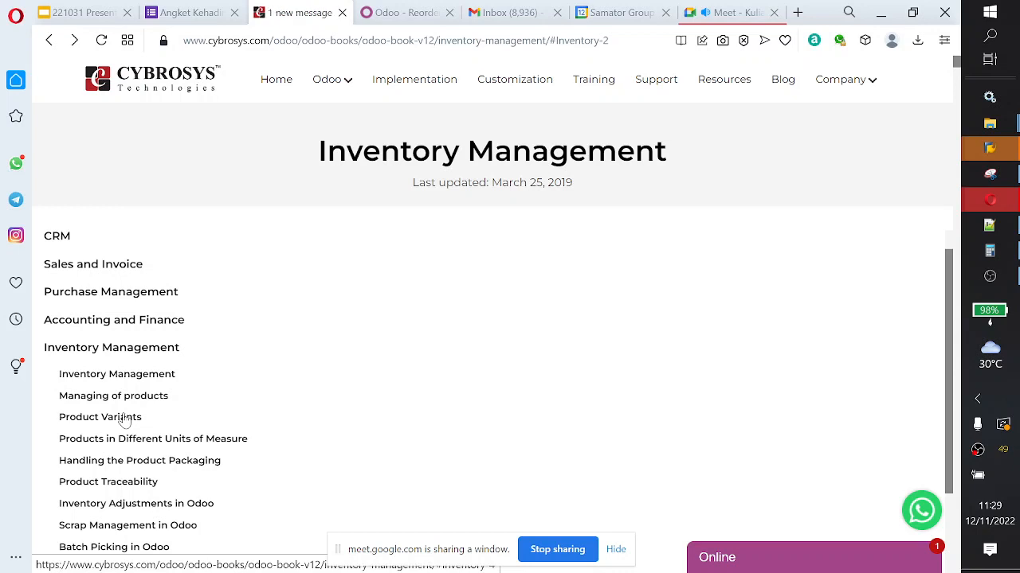
Step: Switch back to Odoo, show the Run Scheduler dialog and dismiss it without running the scheduler
click(412, 14)
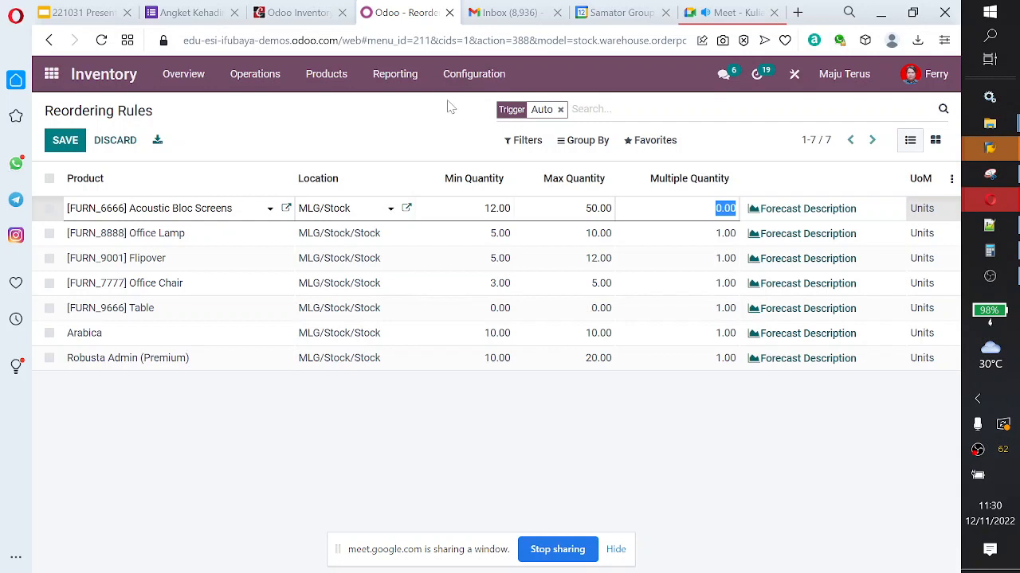
click(246, 82)
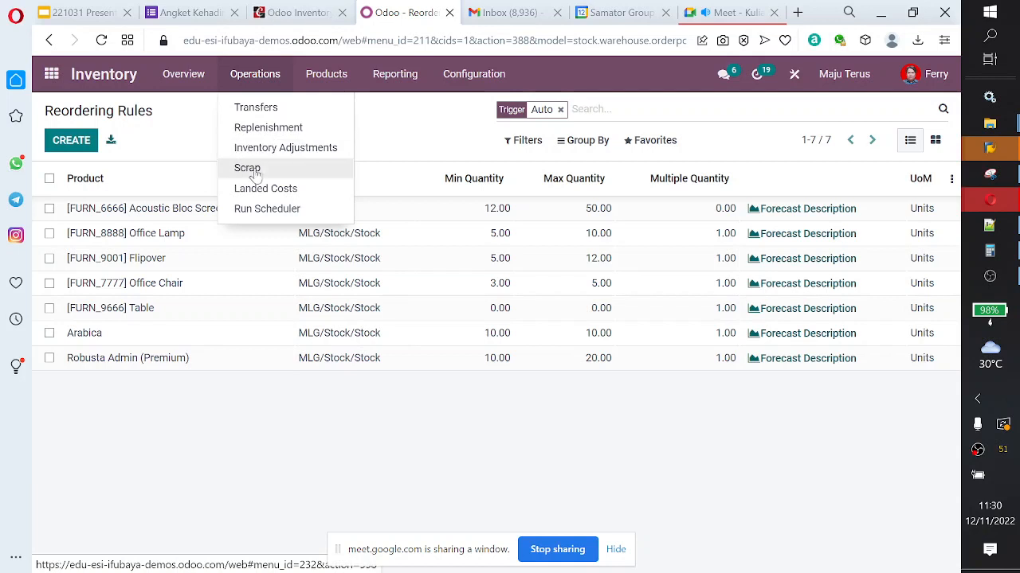
click(251, 212)
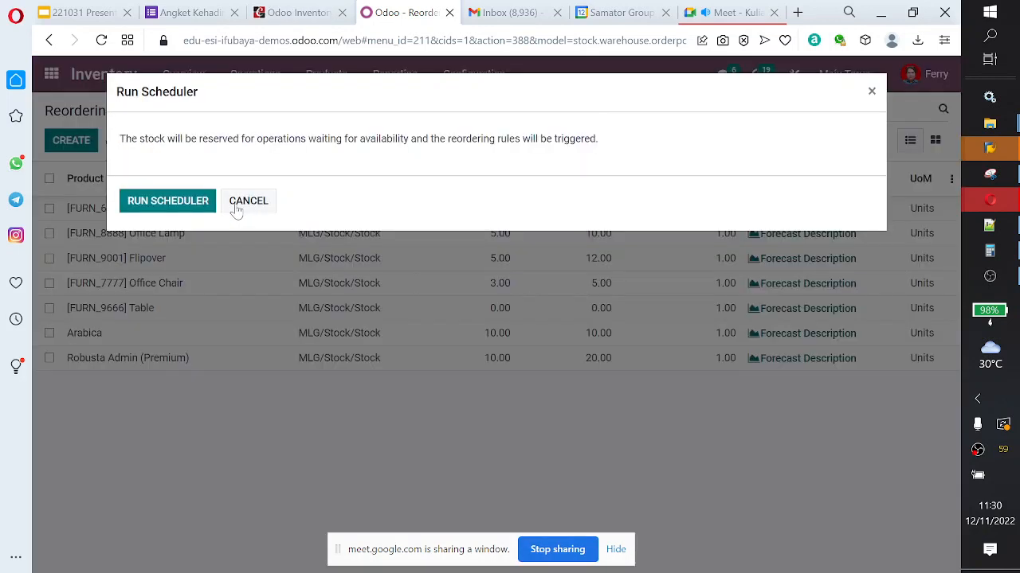
click(248, 205)
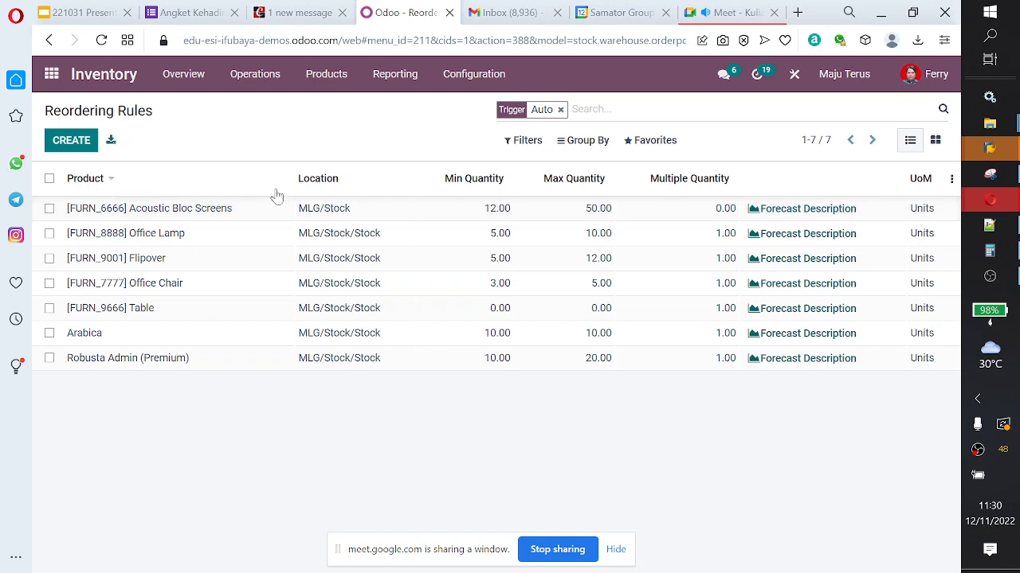
Step: Glance over the Inventory reporting options, switch to the Purchase app and open its Vendors list
click(332, 76)
mouse_move(423, 74)
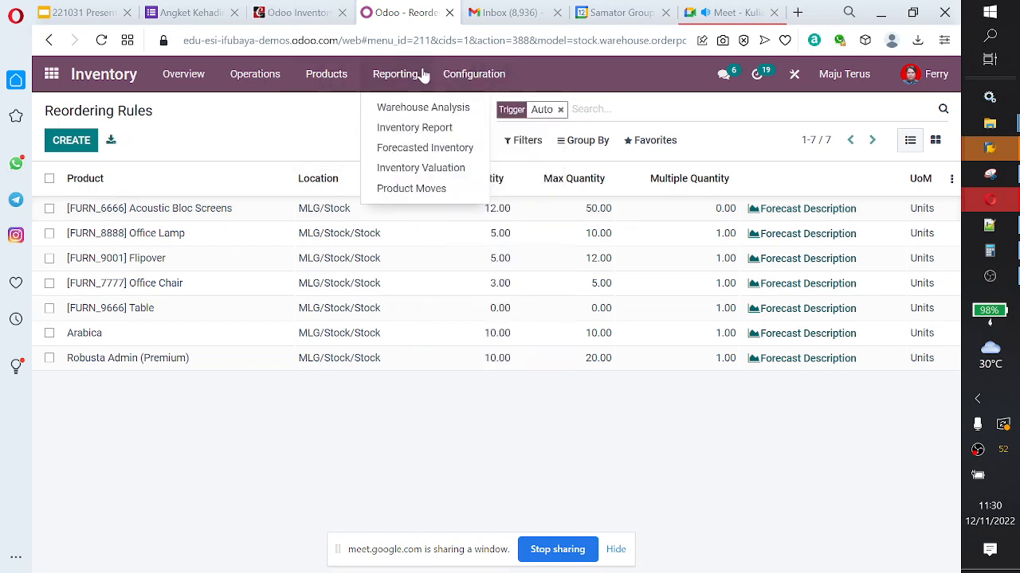
click(48, 78)
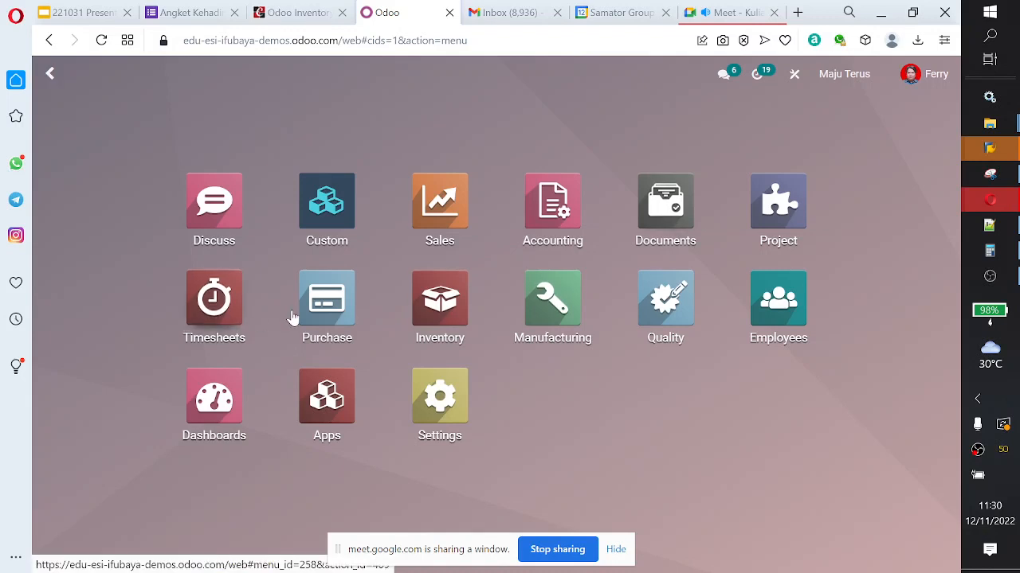
click(328, 315)
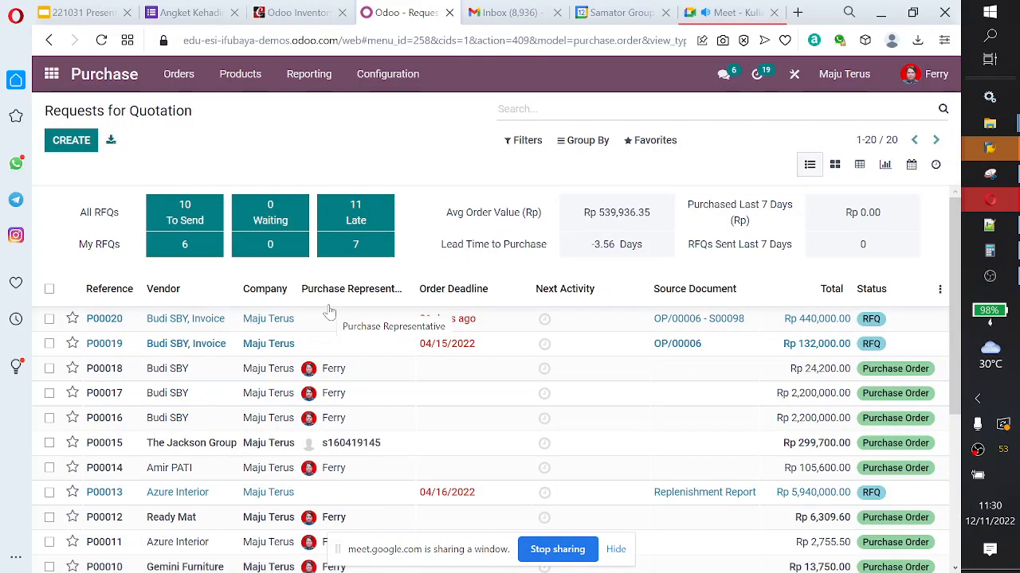
click(177, 78)
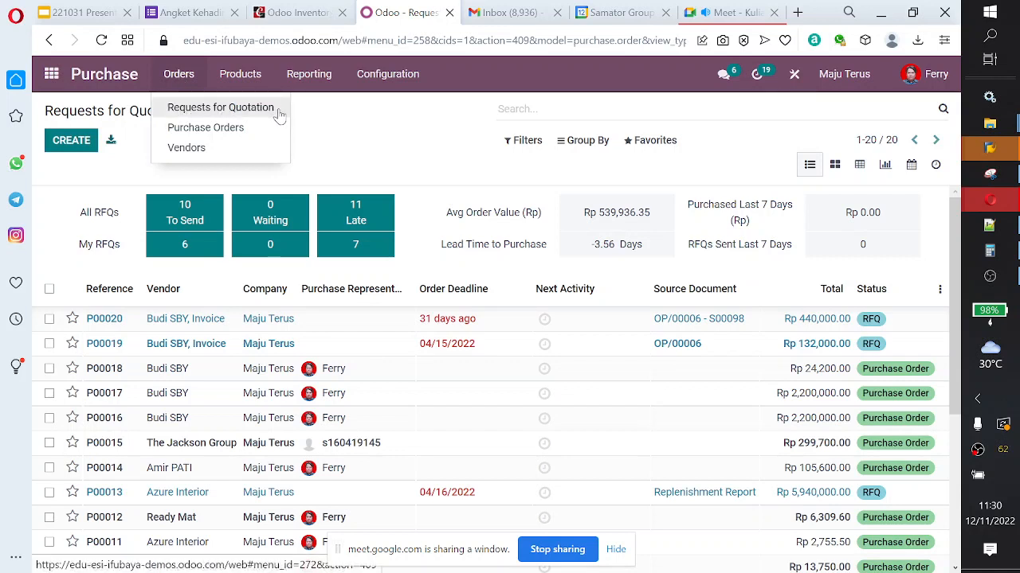
click(196, 157)
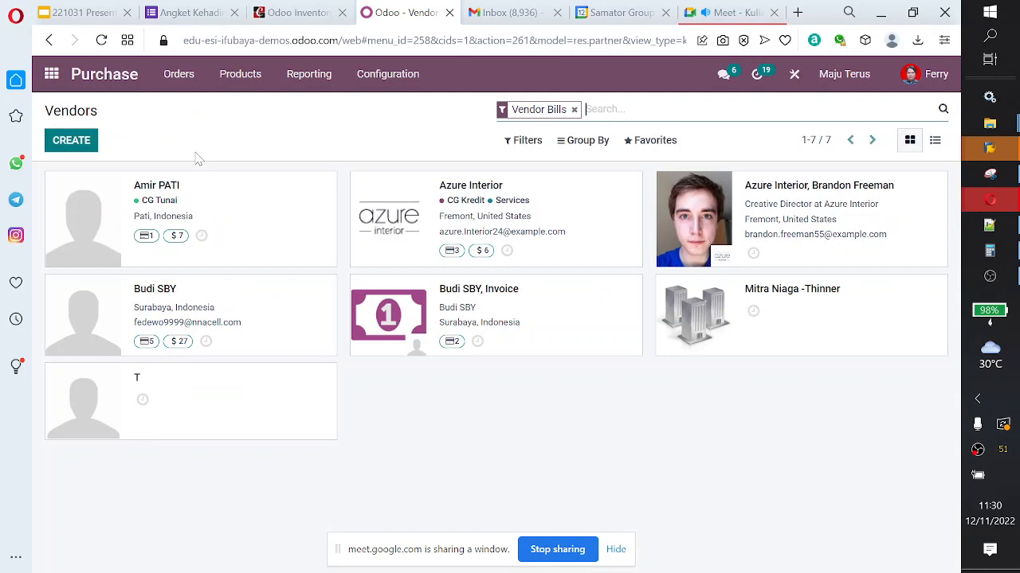
Step: Open the first vendor, tagged CG Tunai, and inspect its Sales & Purchase settings
click(226, 221)
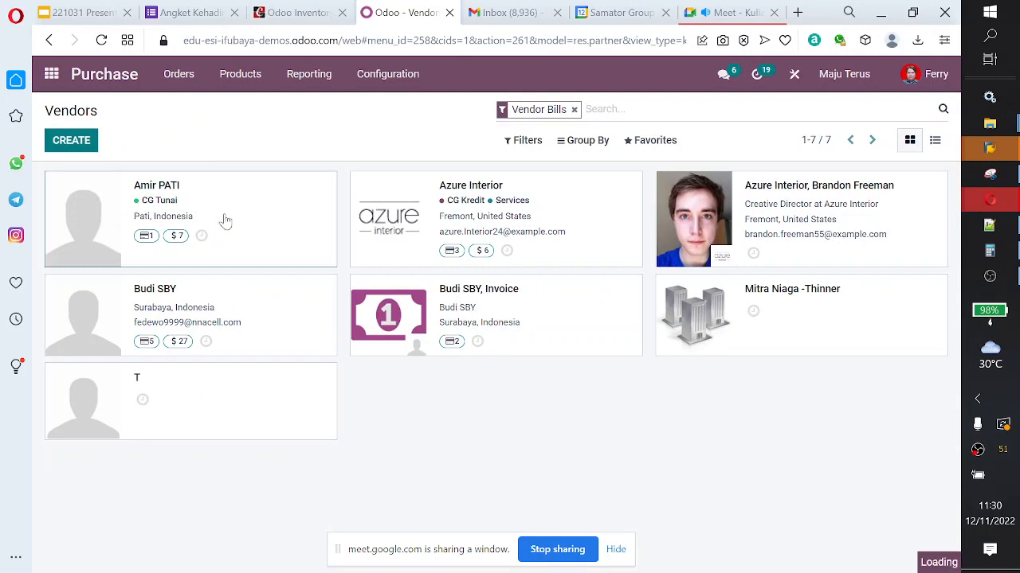
scroll(396, 285, down, 3)
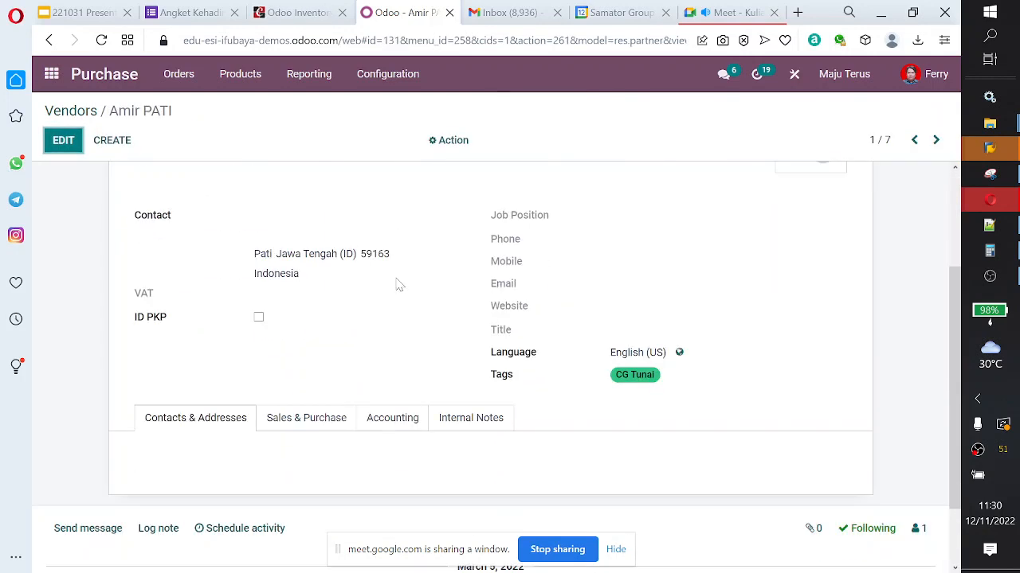
click(303, 342)
scroll(377, 348, down, 2)
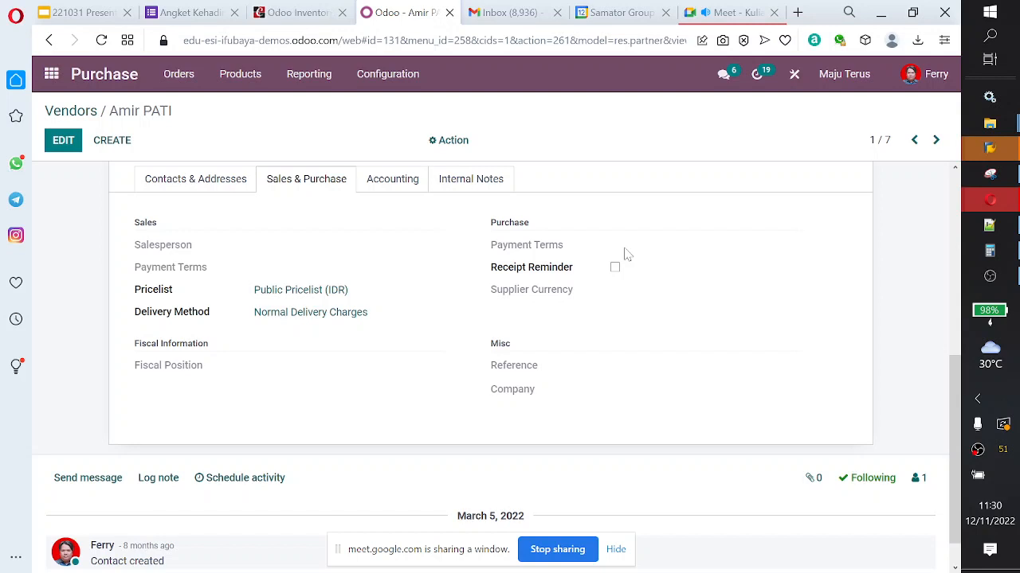
Step: Put the vendor record in edit mode and inspect its purchase Payment Terms and Supplier Currency fields without choosing any value
click(64, 140)
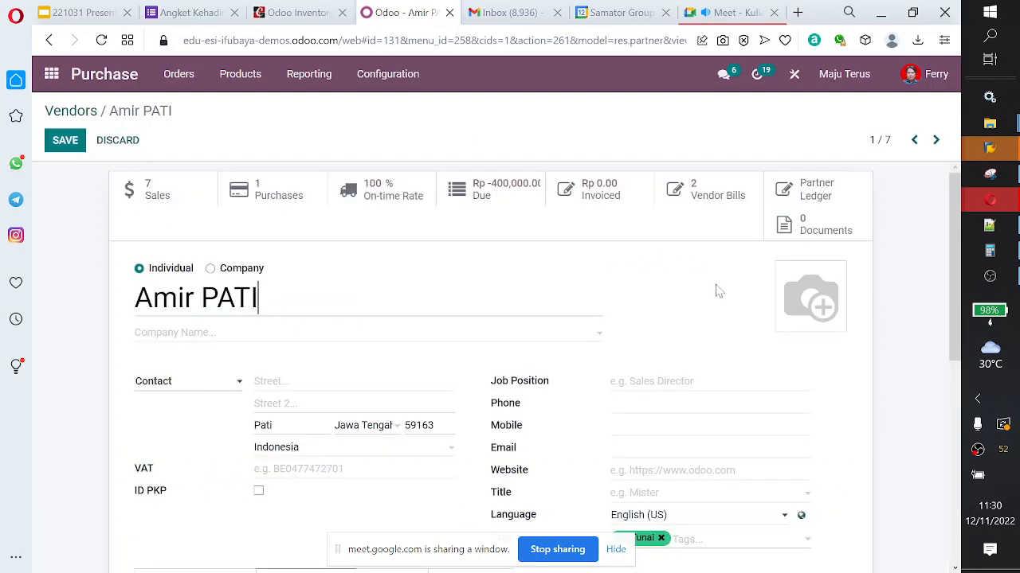
scroll(715, 291, down, 5)
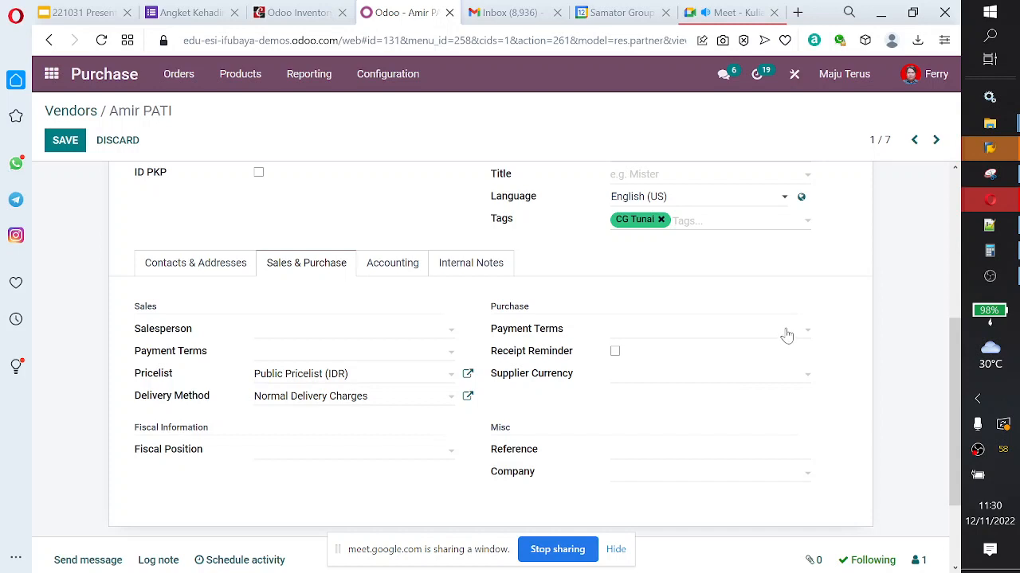
click(807, 333)
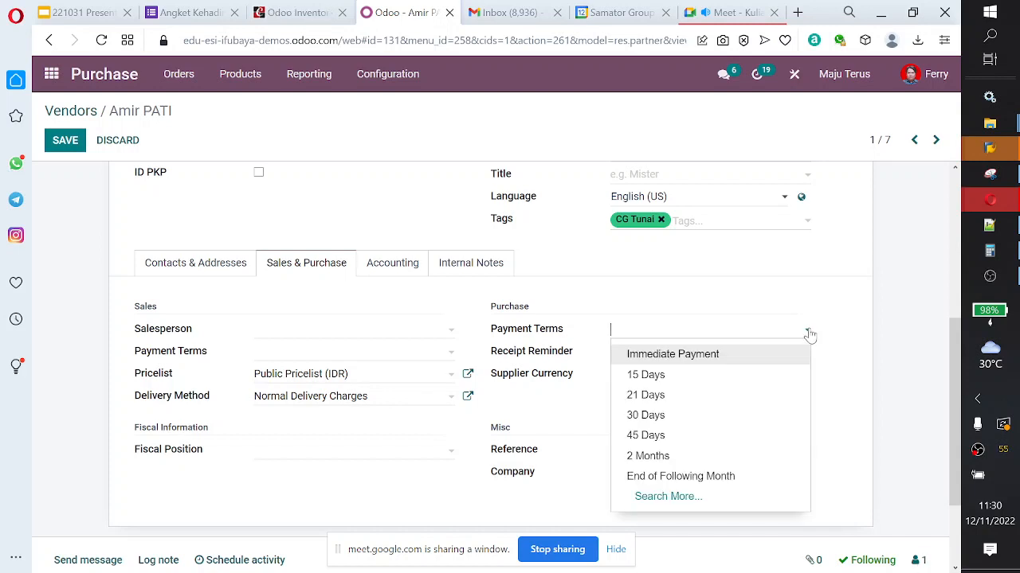
click(841, 323)
click(805, 380)
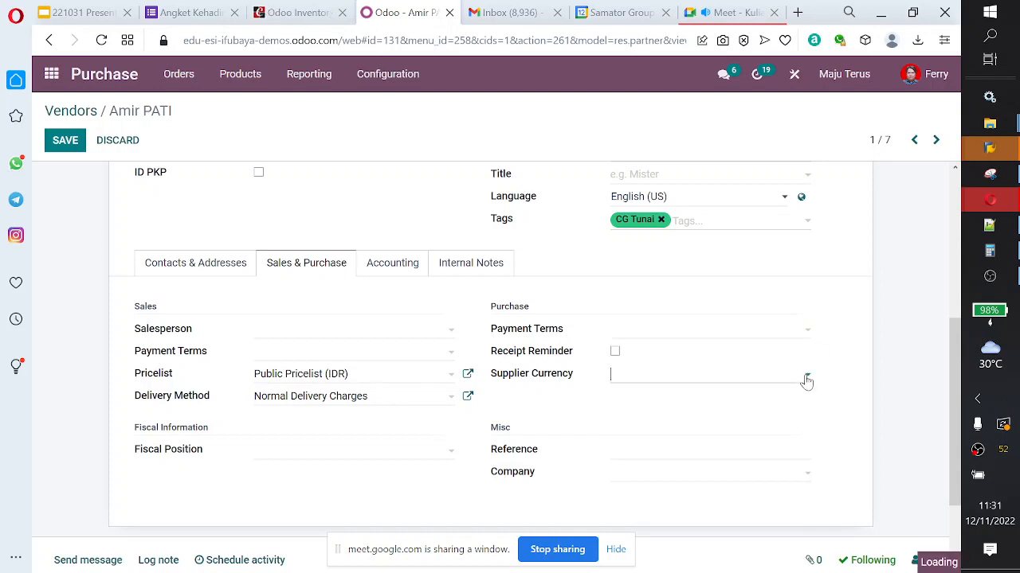
click(837, 371)
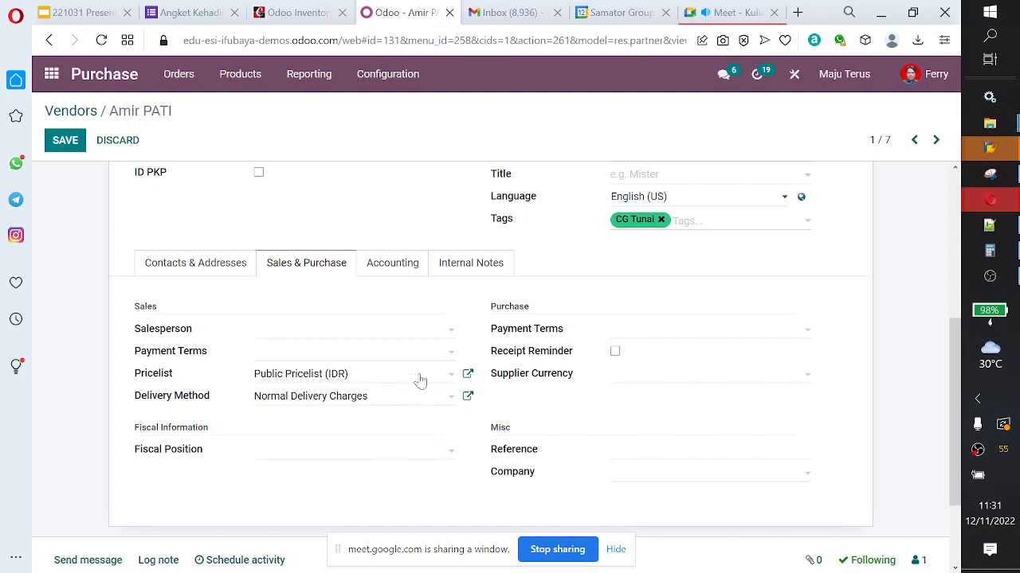
scroll(435, 391, up, 4)
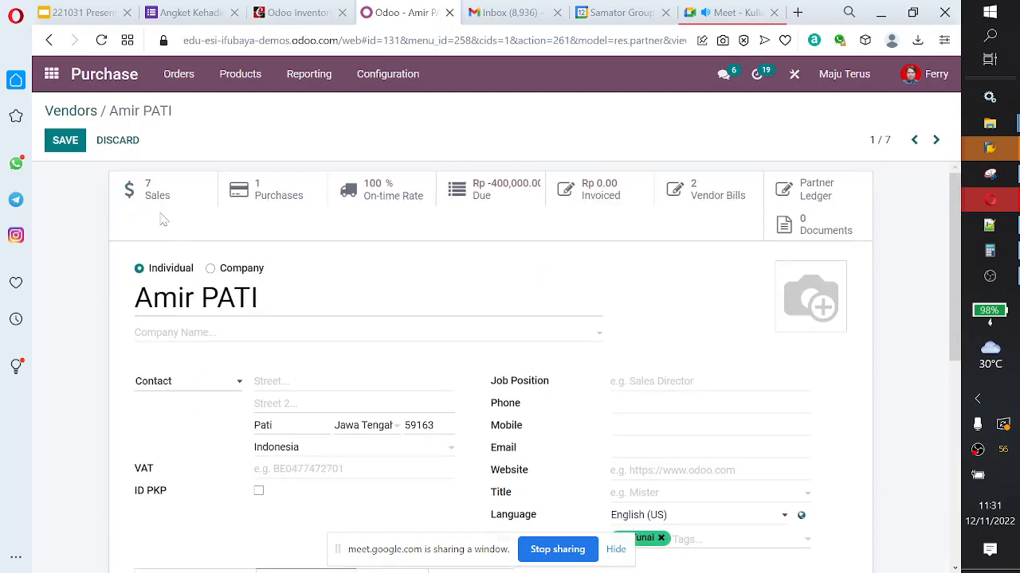
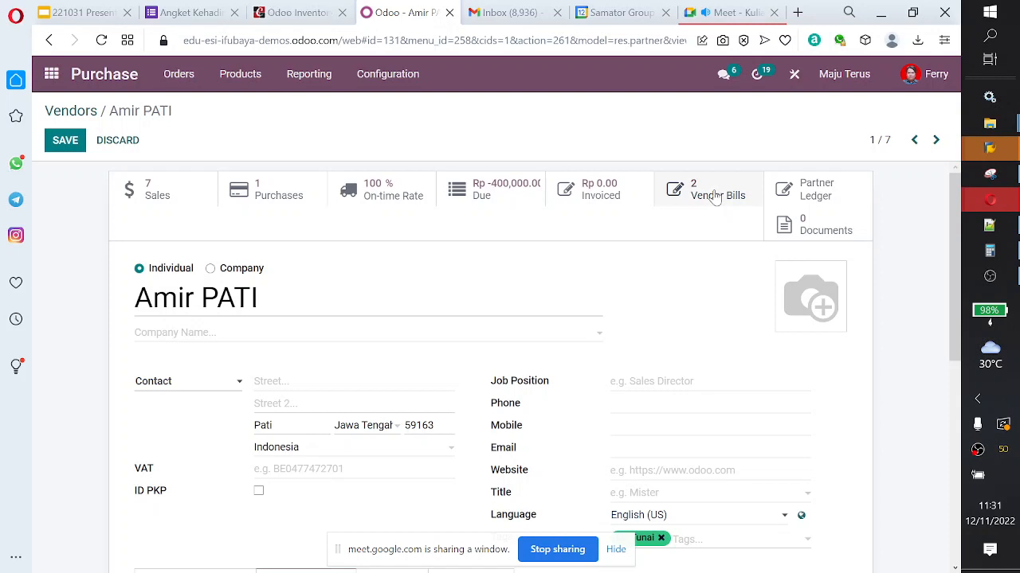
Step: Start a new request for quotation from the Purchase app's requests for quotation list
click(243, 82)
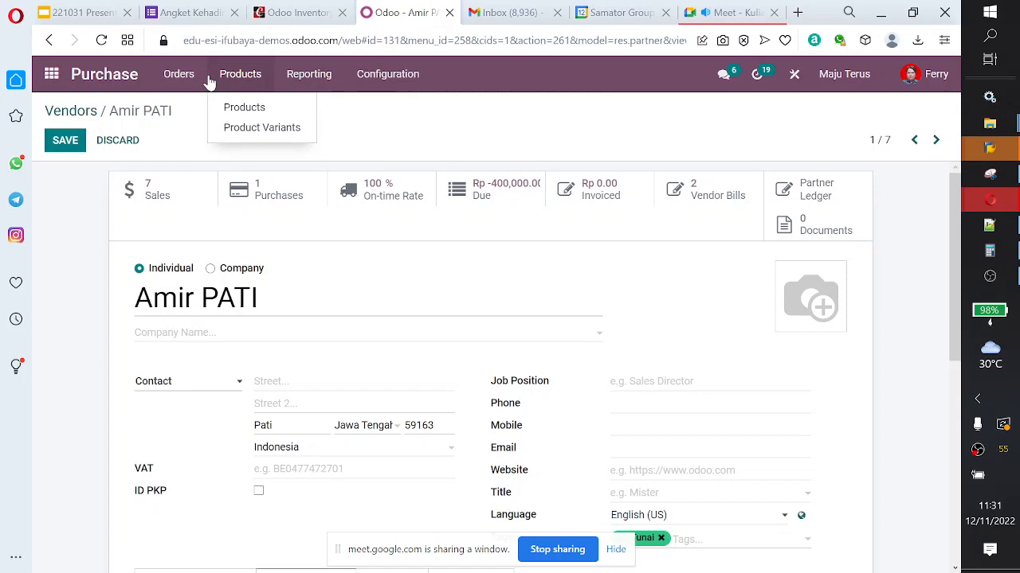
mouse_move(195, 78)
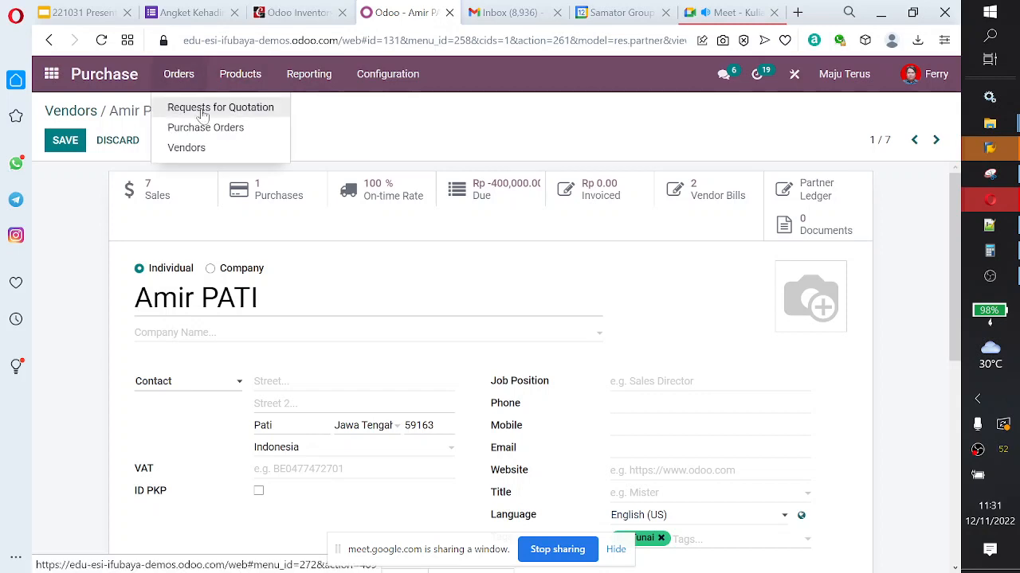
click(203, 111)
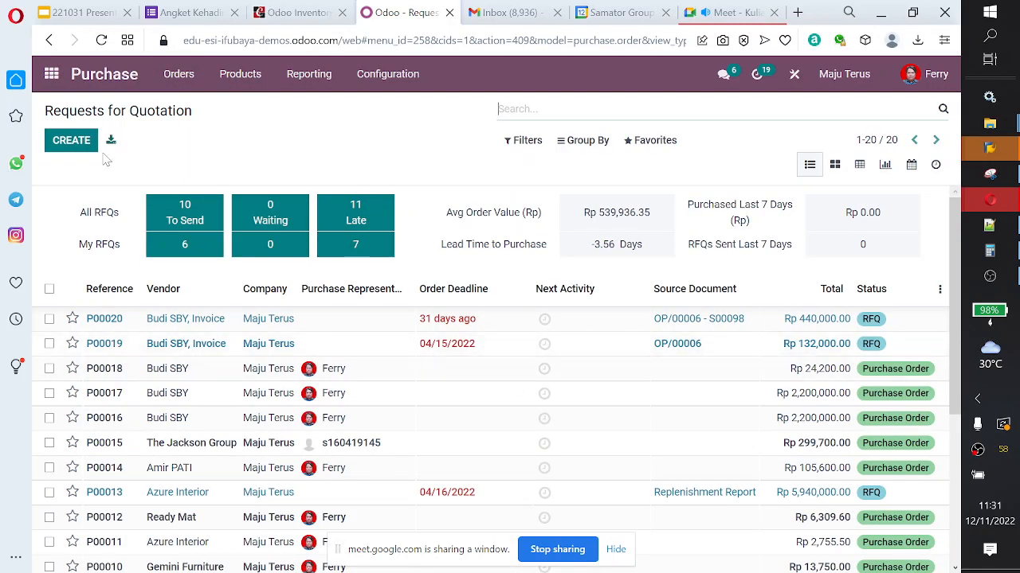
click(72, 141)
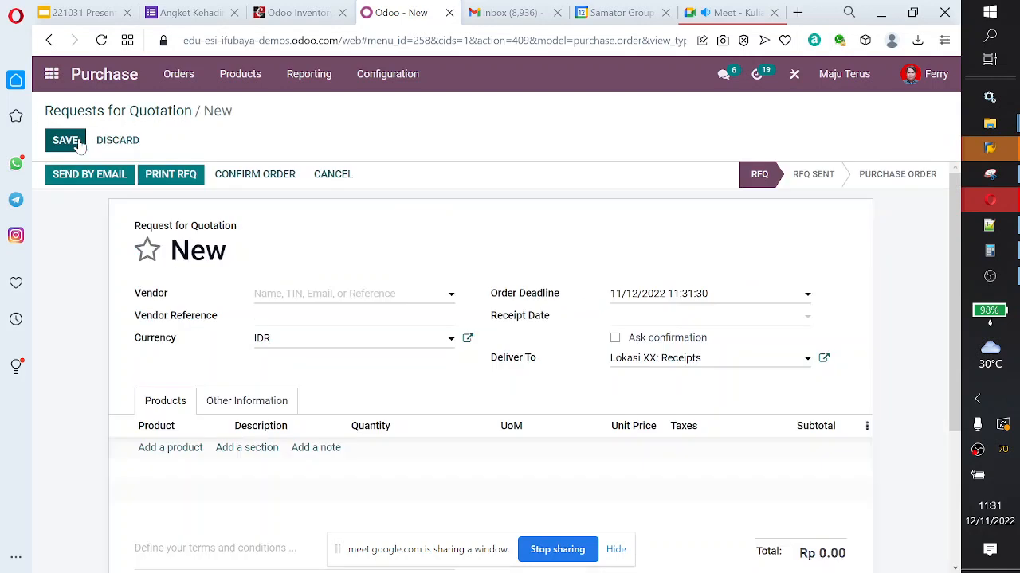
Step: Set the request's vendor to the main SBY contact and its delivery destination to Lokasi SBY: Receipts
click(355, 296)
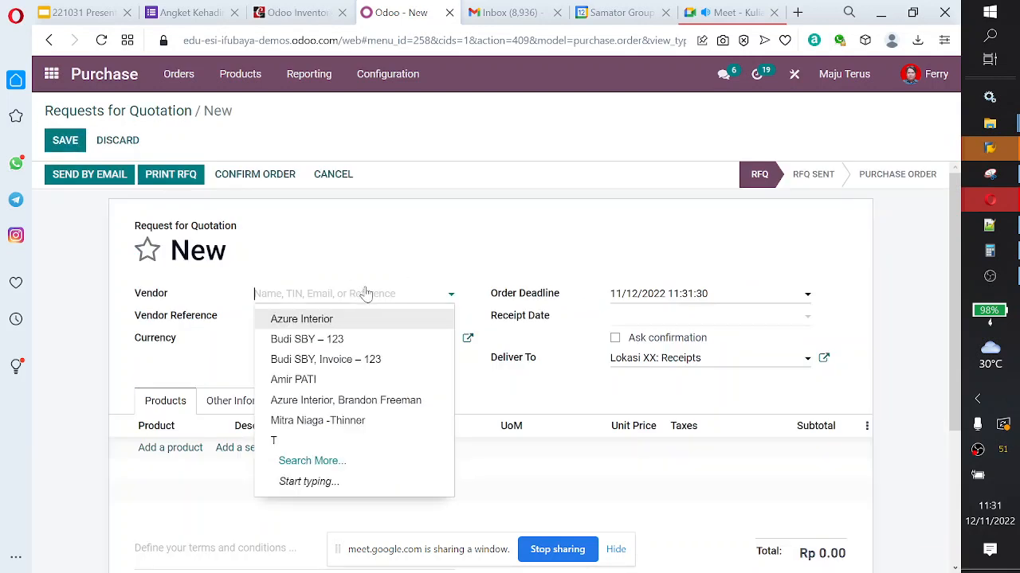
click(348, 340)
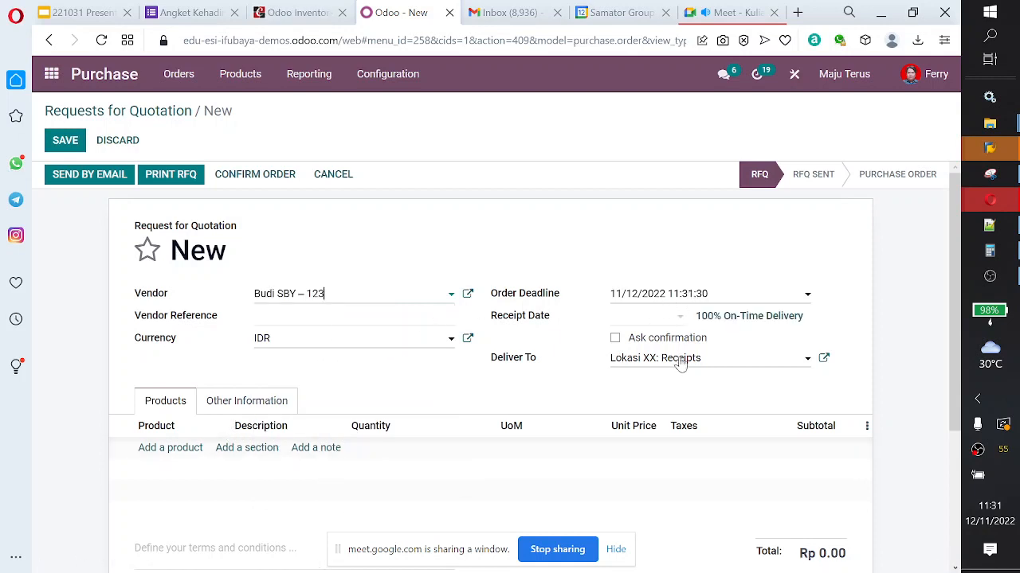
click(771, 360)
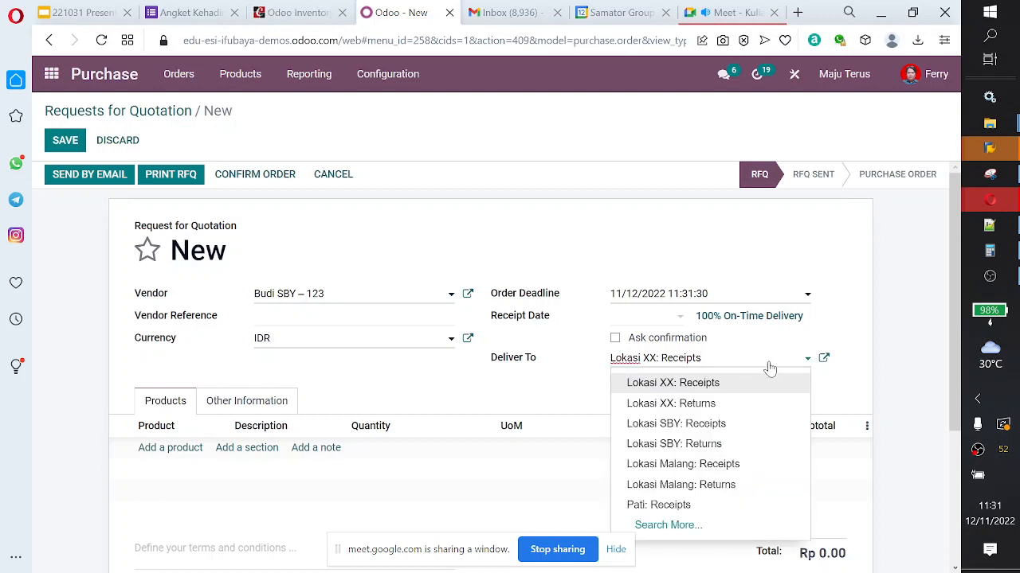
click(741, 428)
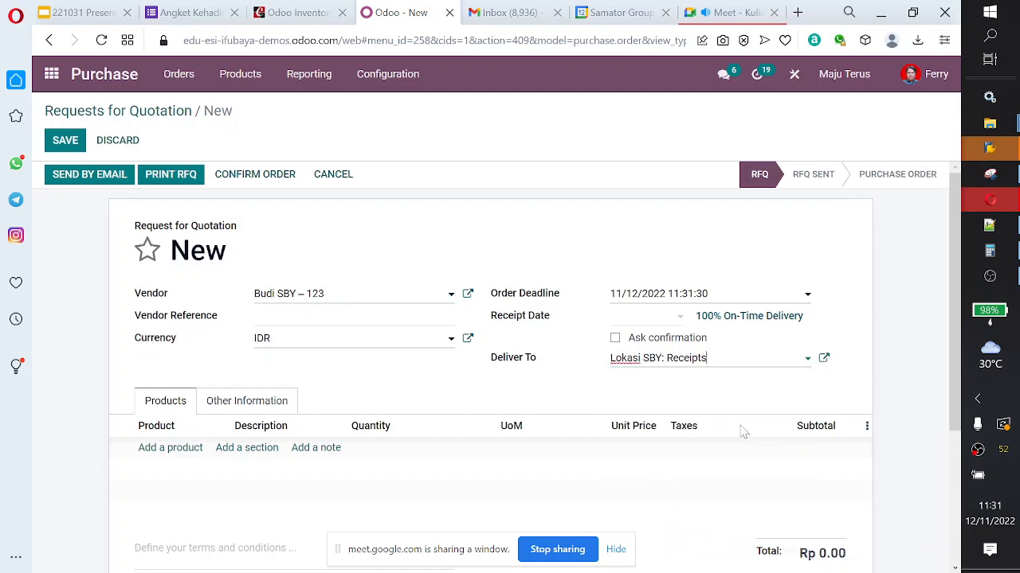
Step: Add an order line for 10 units of [E-COM08] Storage Box and check the order total
click(177, 451)
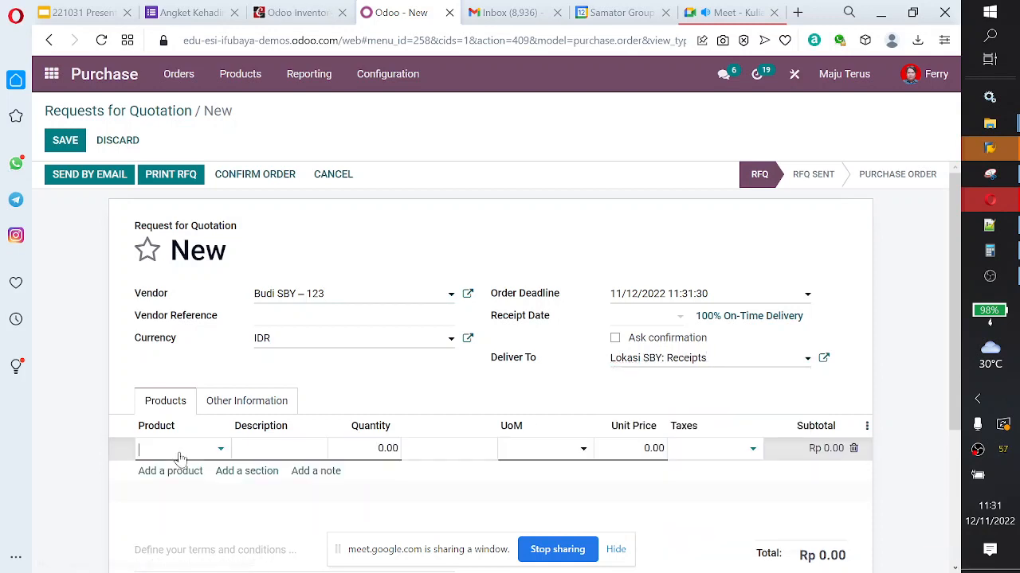
click(222, 451)
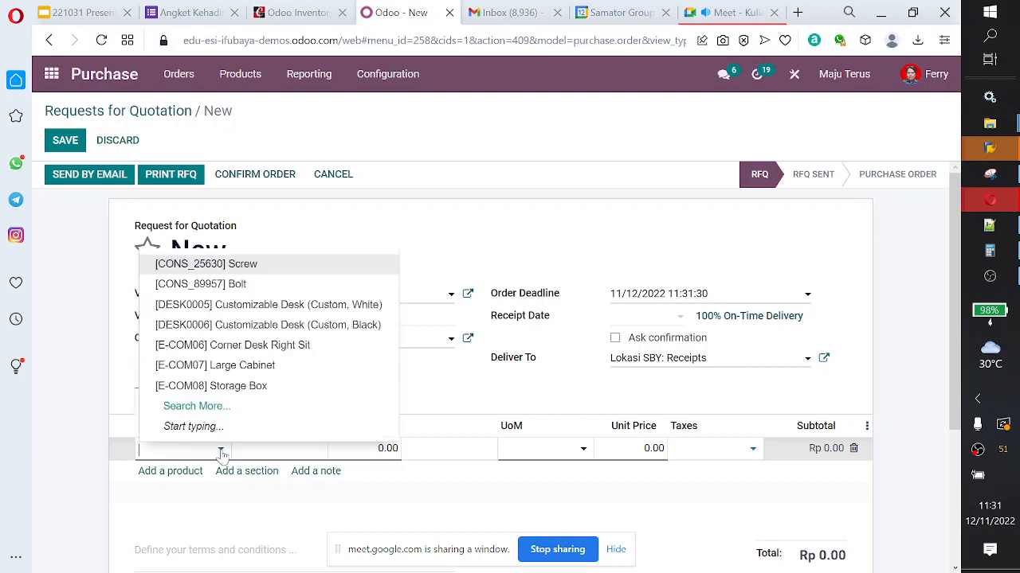
click(258, 385)
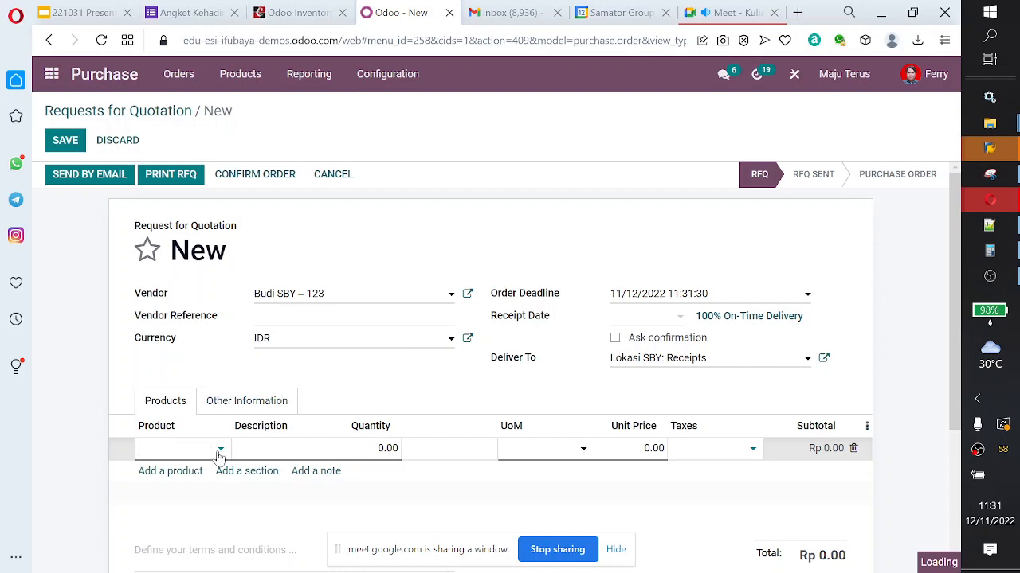
click(440, 446)
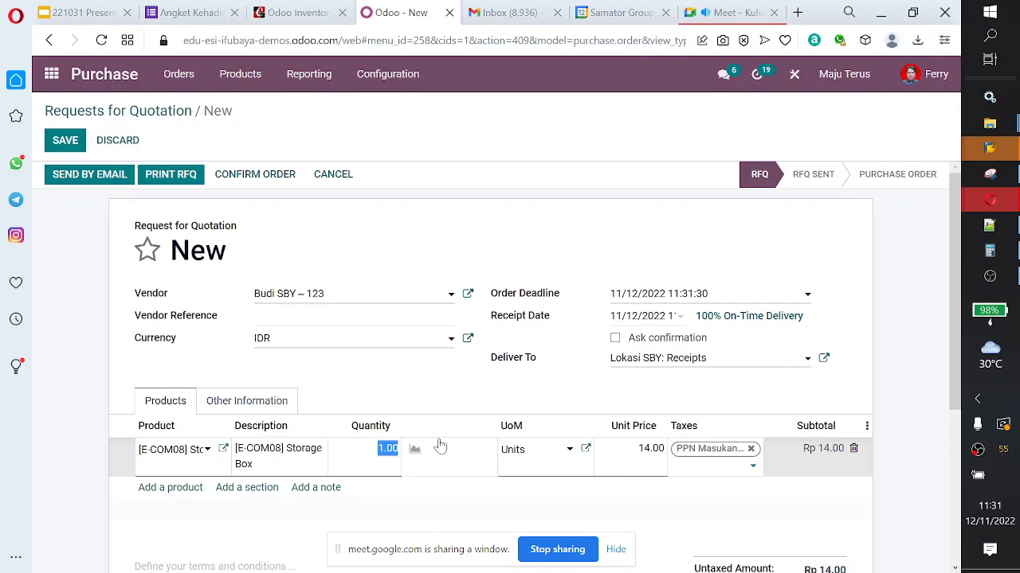
text(10)
key(shift+Tab)
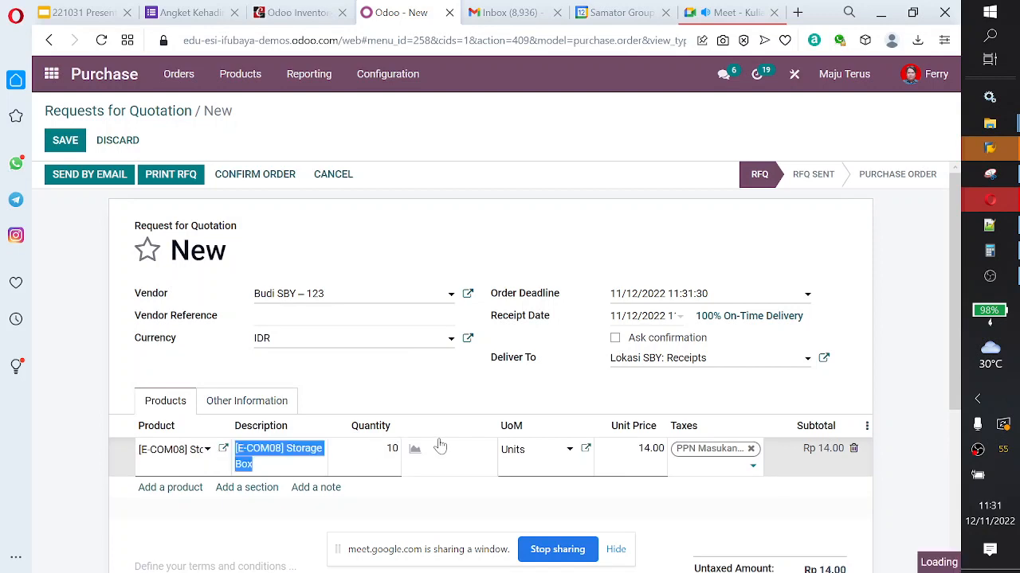
scroll(675, 392, down, 3)
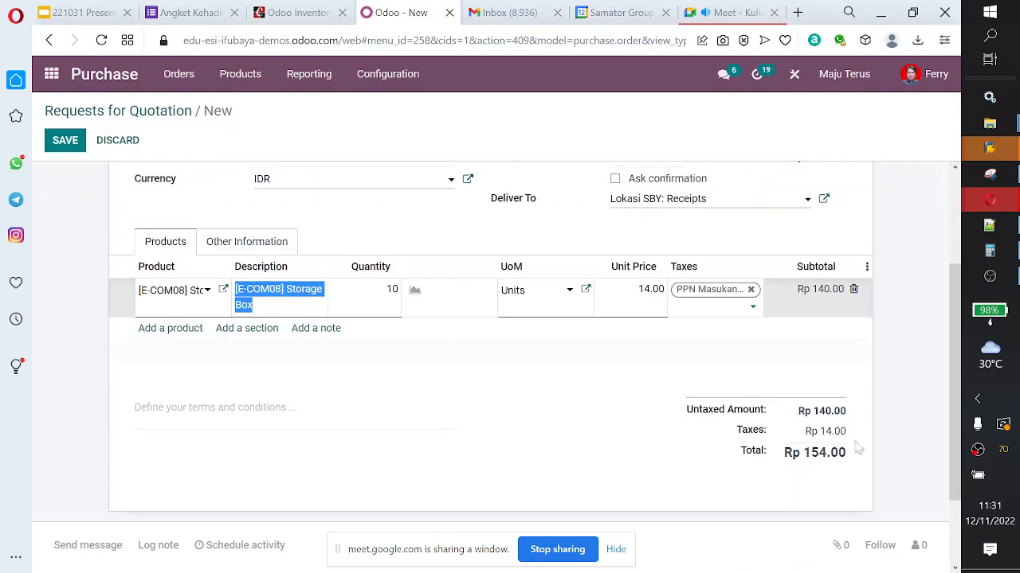
scroll(660, 417, up, 2)
Step: Set the request's payment terms to 30 Days in its other information and save it
click(255, 323)
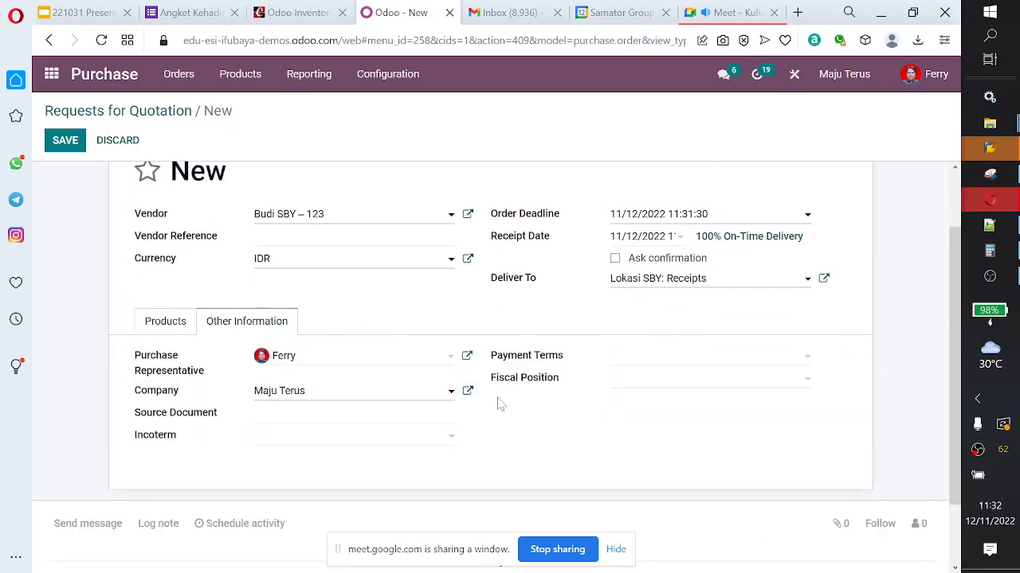
scroll(460, 419, up, 1)
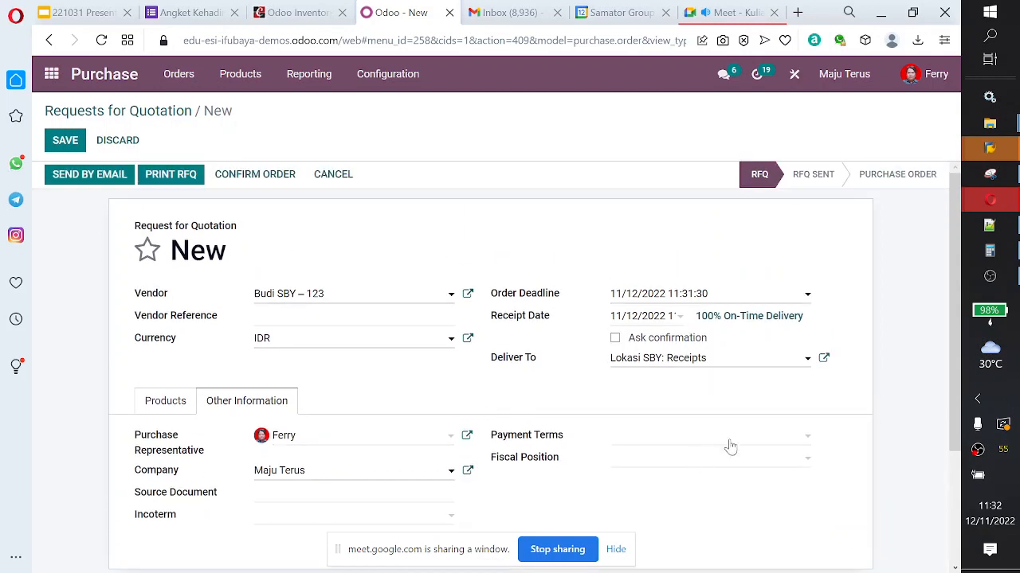
click(806, 437)
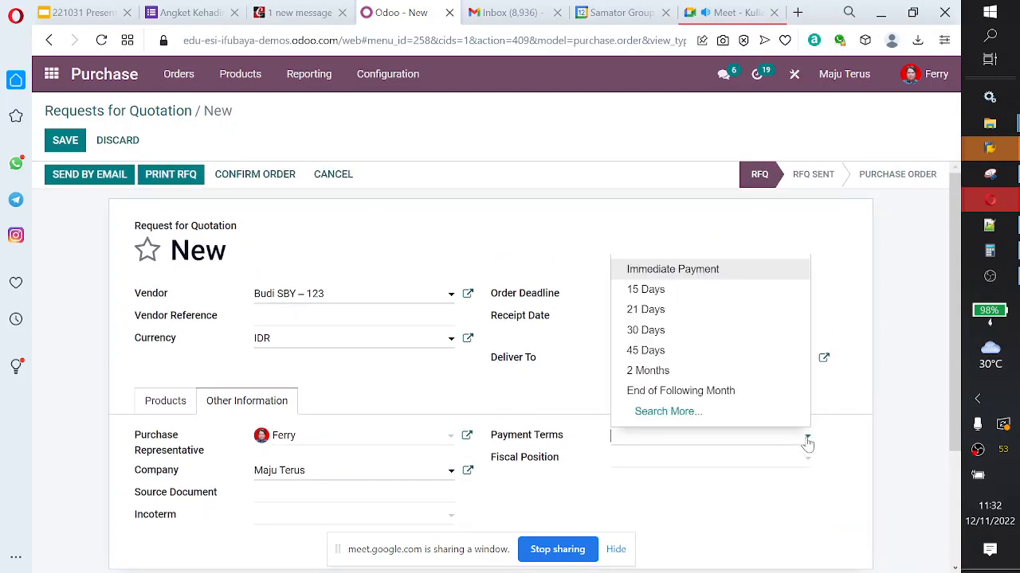
click(706, 331)
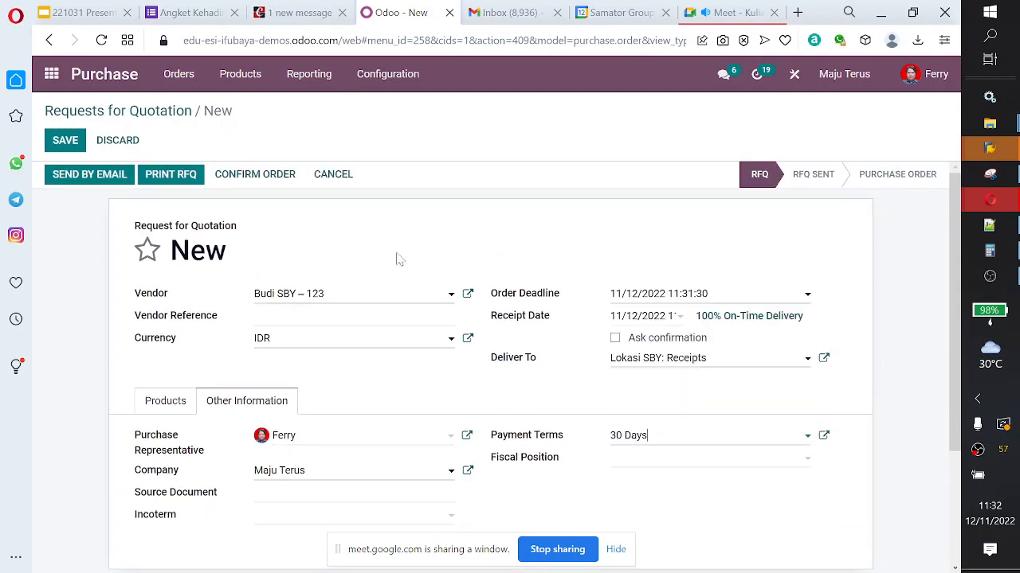
click(67, 141)
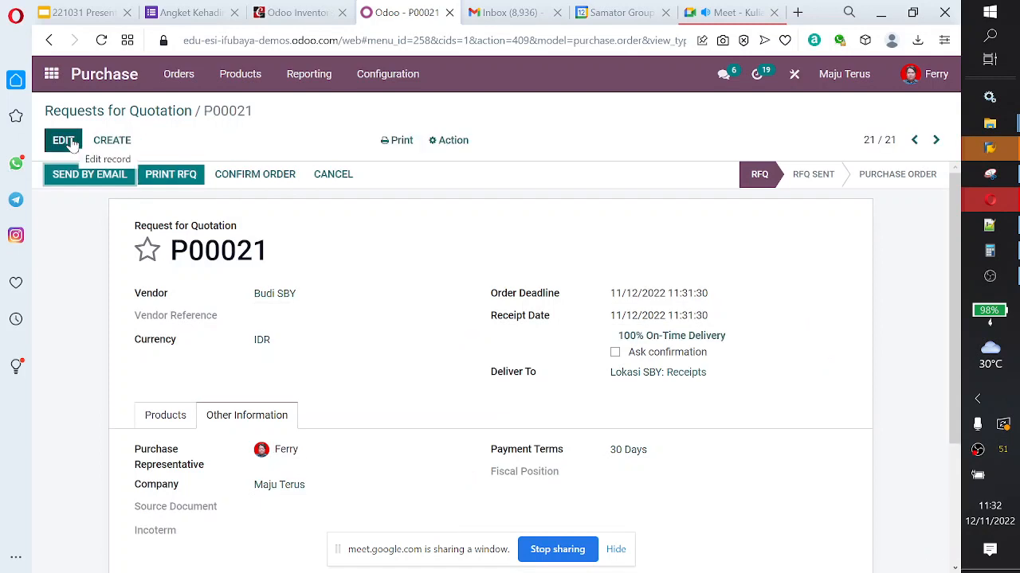
Step: Confirm the request as a purchase order and reopen order P00021 from the purchase orders list
click(247, 181)
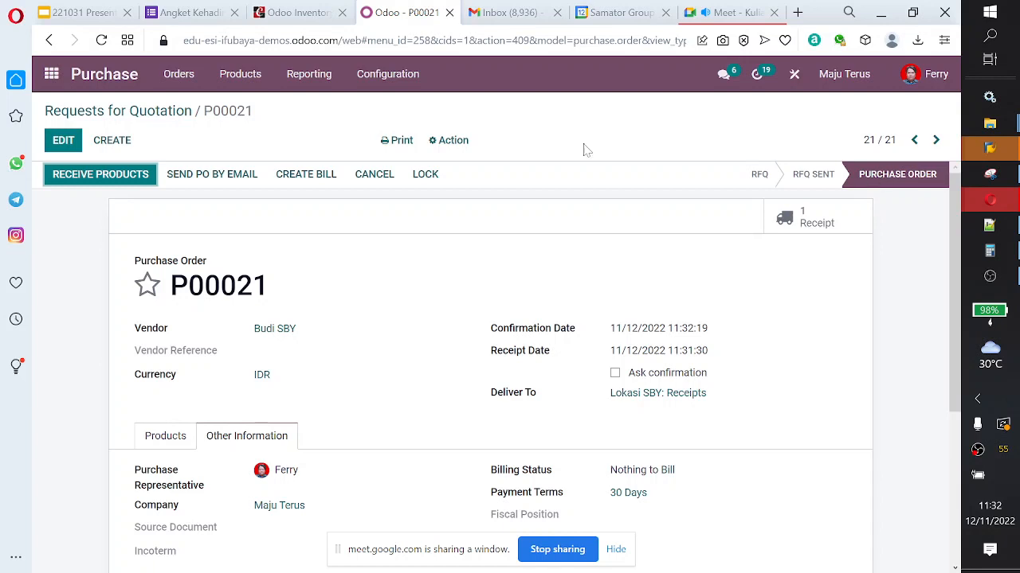
click(189, 77)
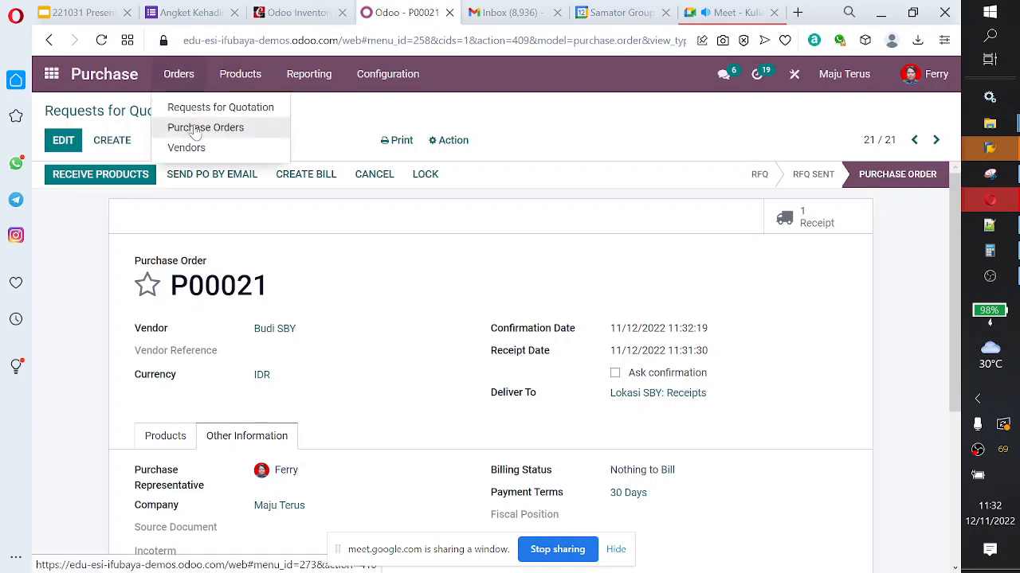
click(205, 128)
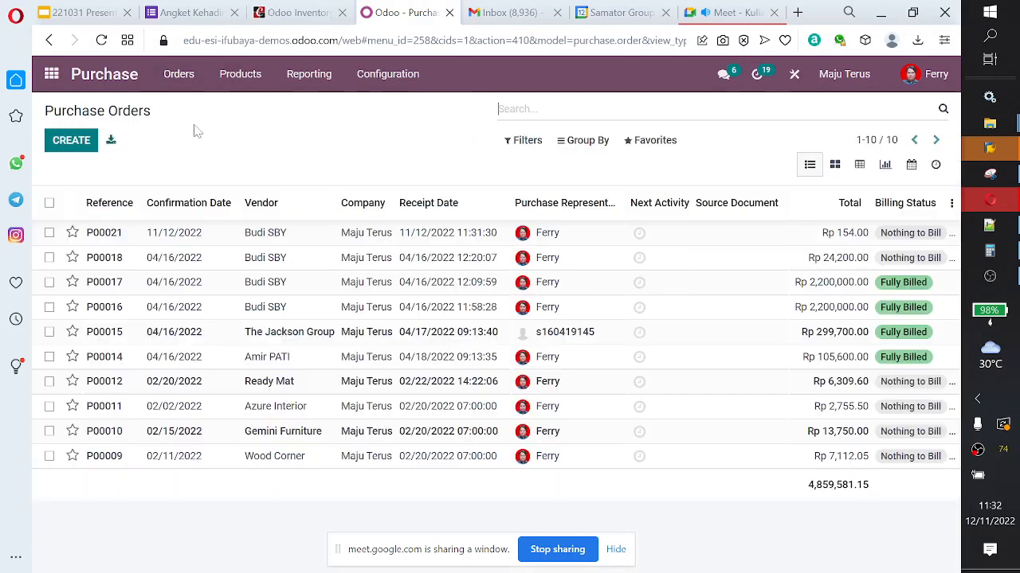
click(113, 240)
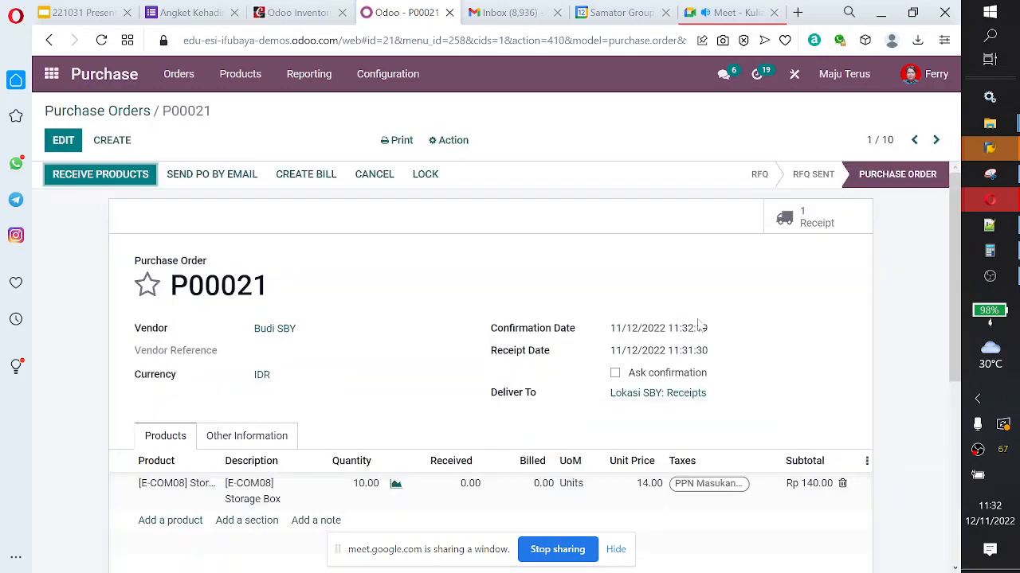
scroll(698, 327, down, 3)
scroll(697, 334, up, 3)
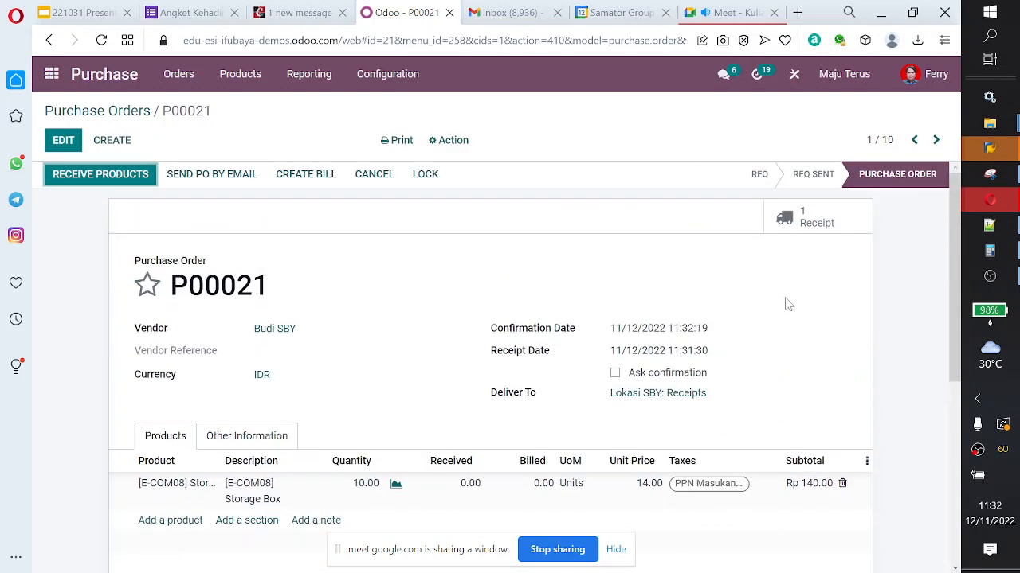
Step: Open the order's receipt and inspect its additional shipping information, leaving the started operation line empty
click(825, 229)
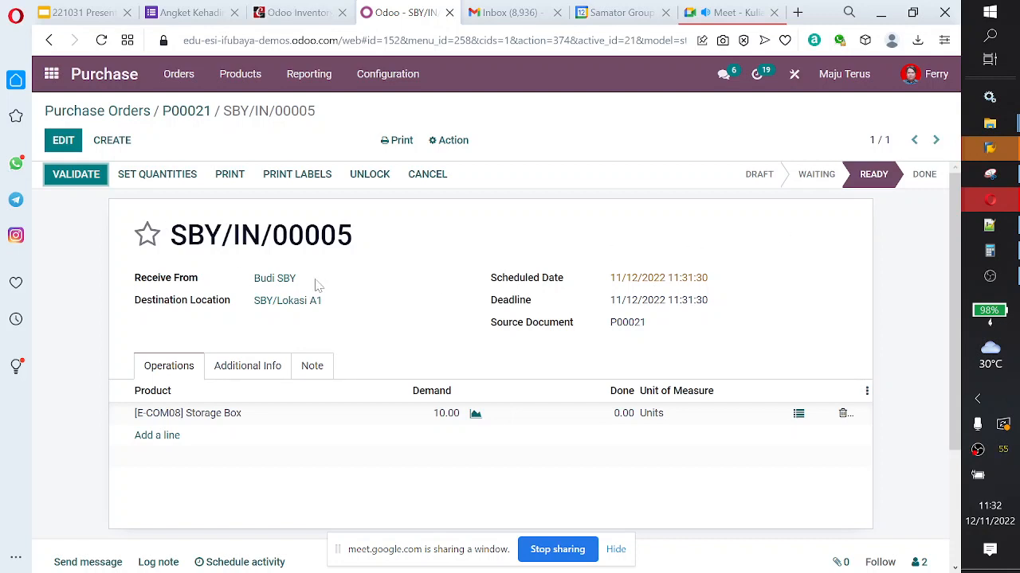
click(168, 444)
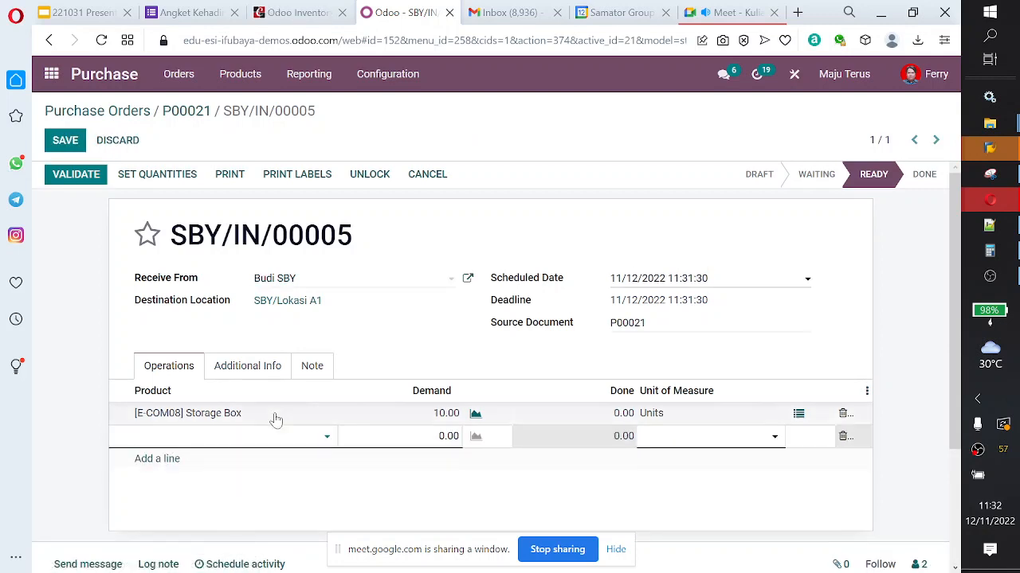
click(268, 372)
scroll(368, 403, down, 1)
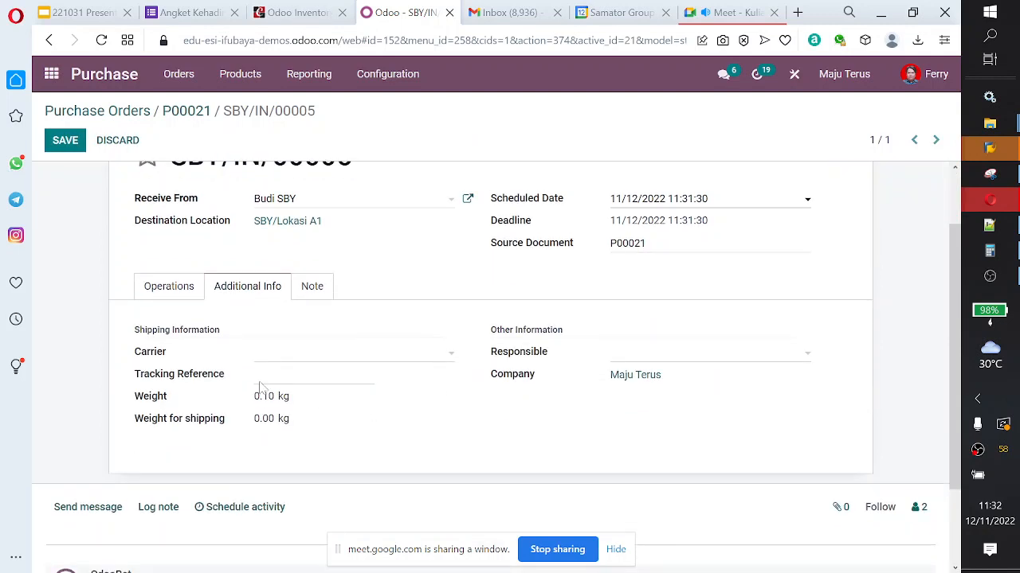
click(172, 295)
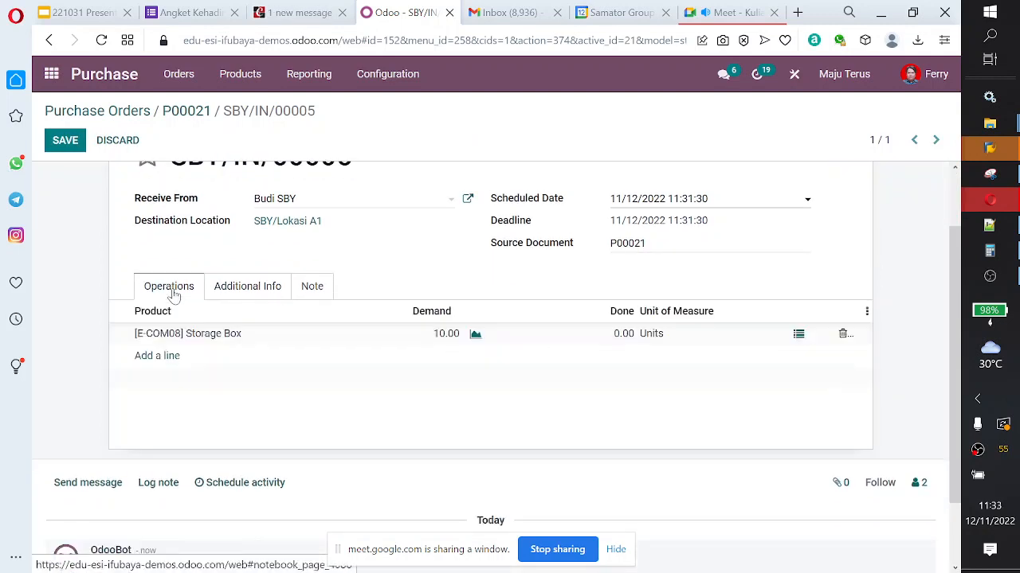
Step: Try to add a "landed" product line to the receipt, declining to create a new product and deleting the line
click(169, 358)
click(326, 358)
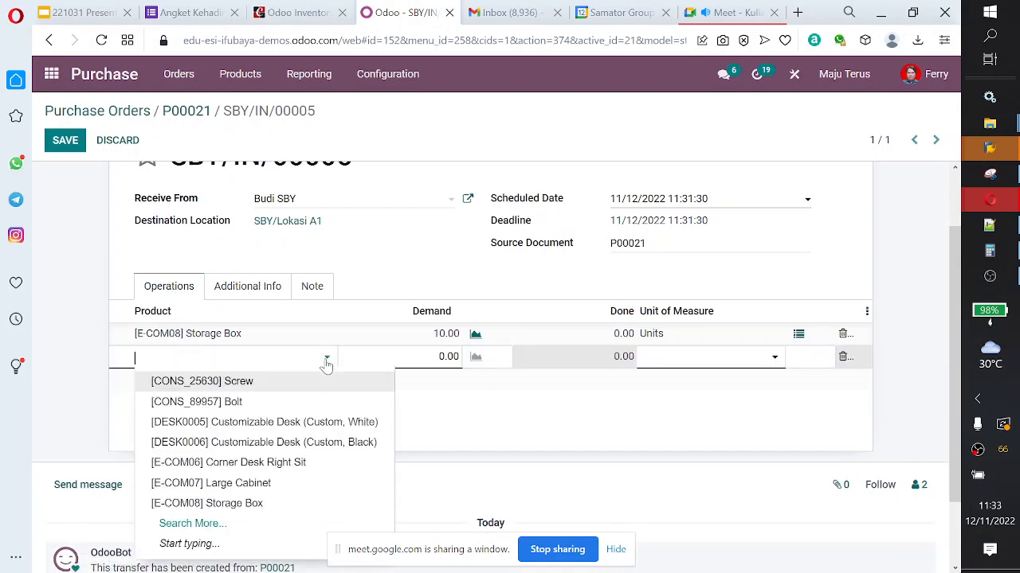
text(la)
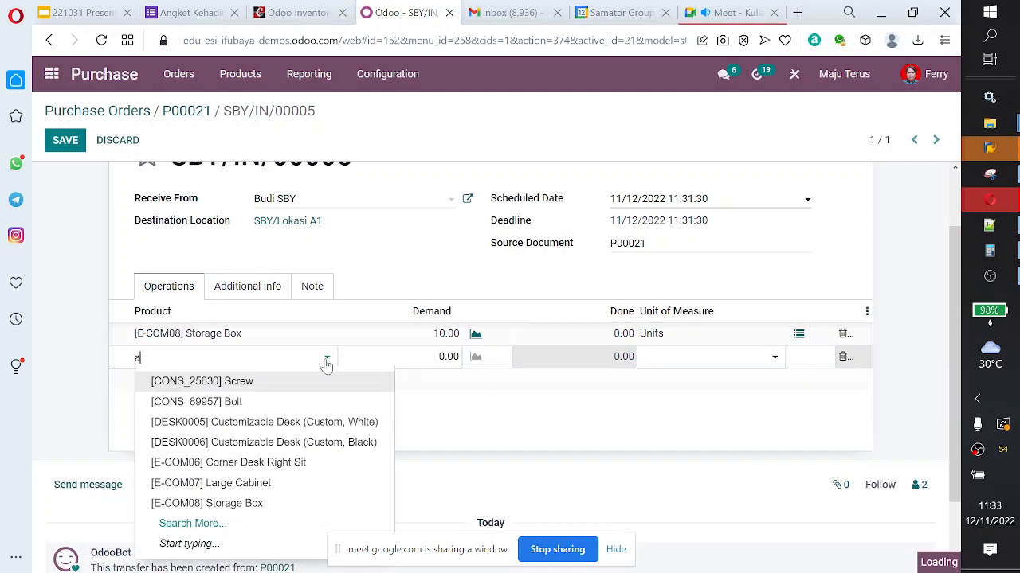
text(nde)
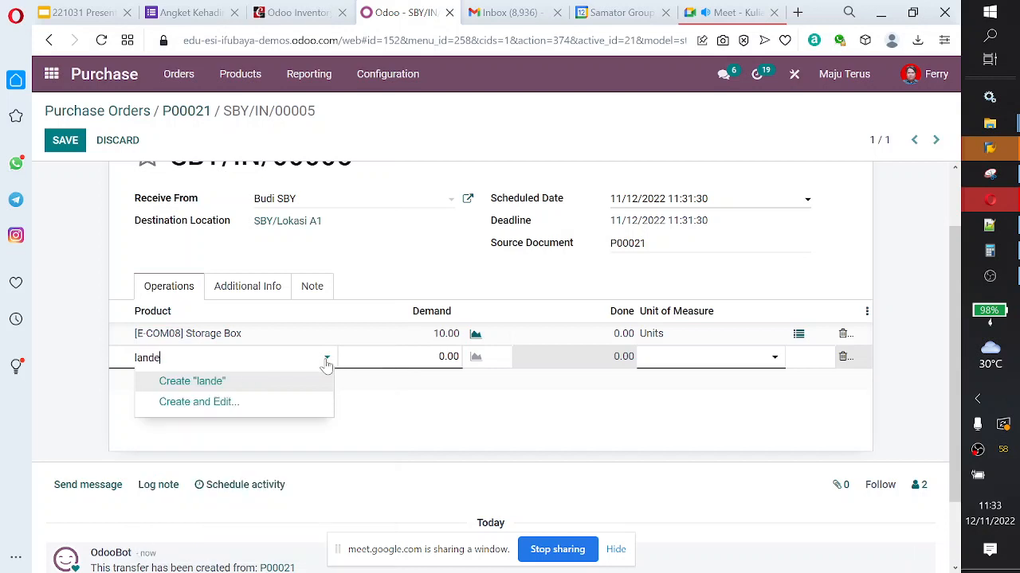
text(d)
click(444, 439)
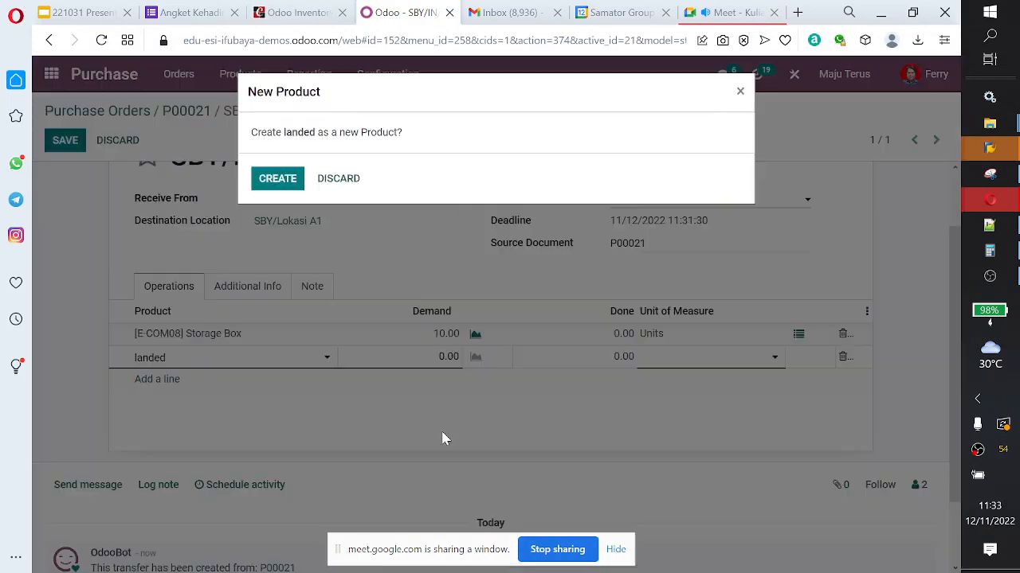
click(341, 180)
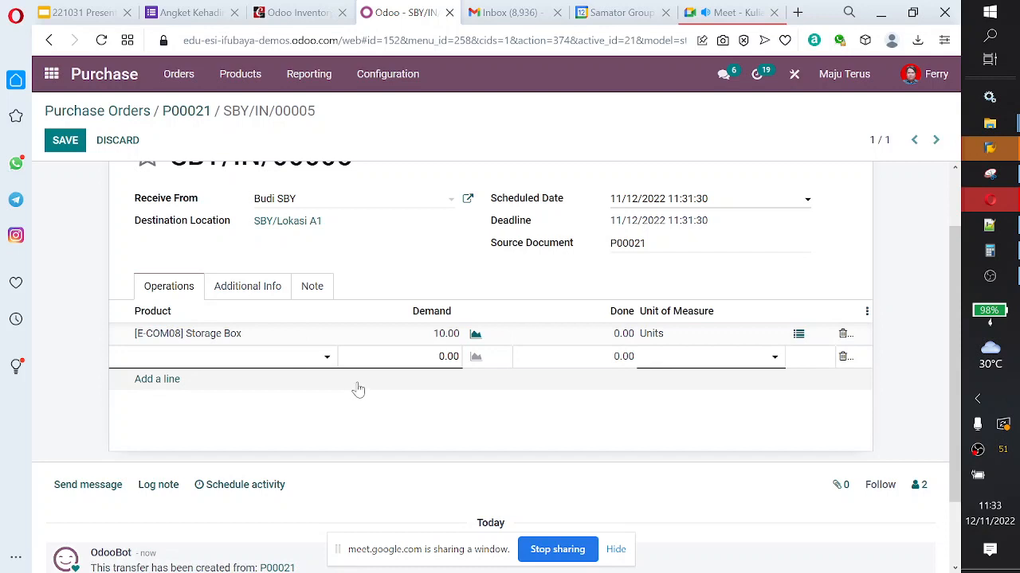
click(842, 358)
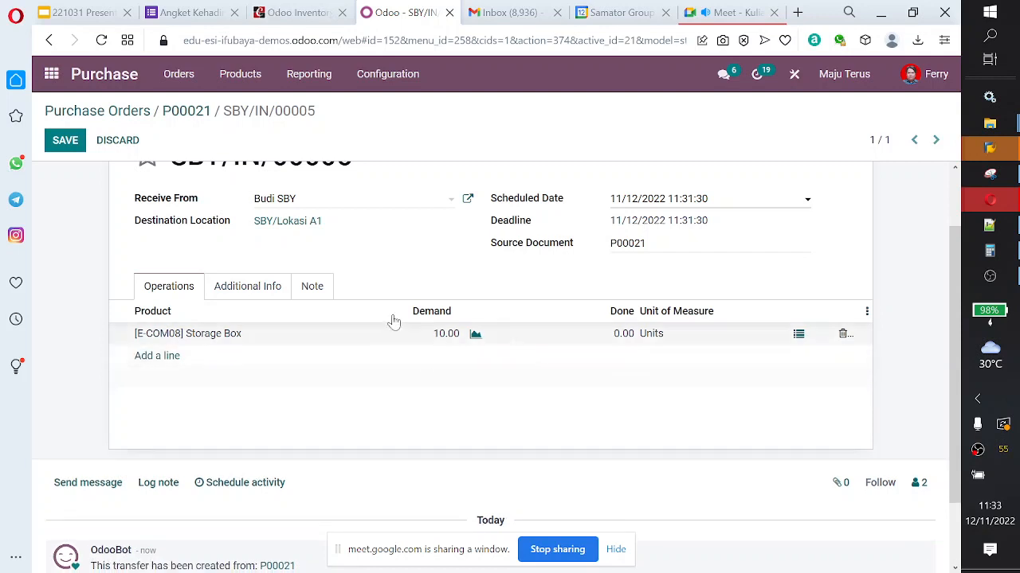
click(188, 78)
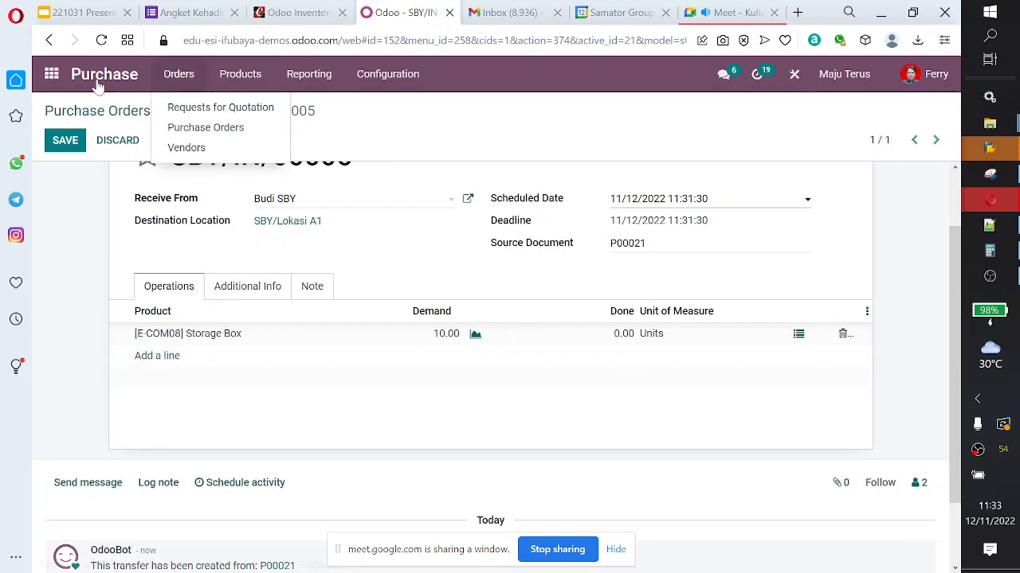
Step: Switch to the Accounting app and open vendor bill BILL/2022/05/0002 from the bills list
click(51, 76)
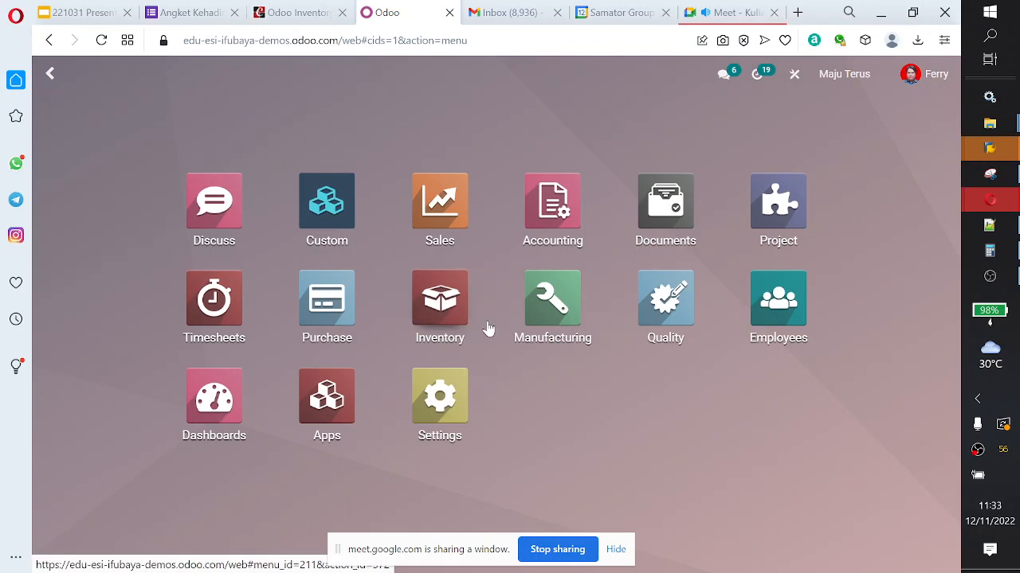
click(532, 199)
click(348, 73)
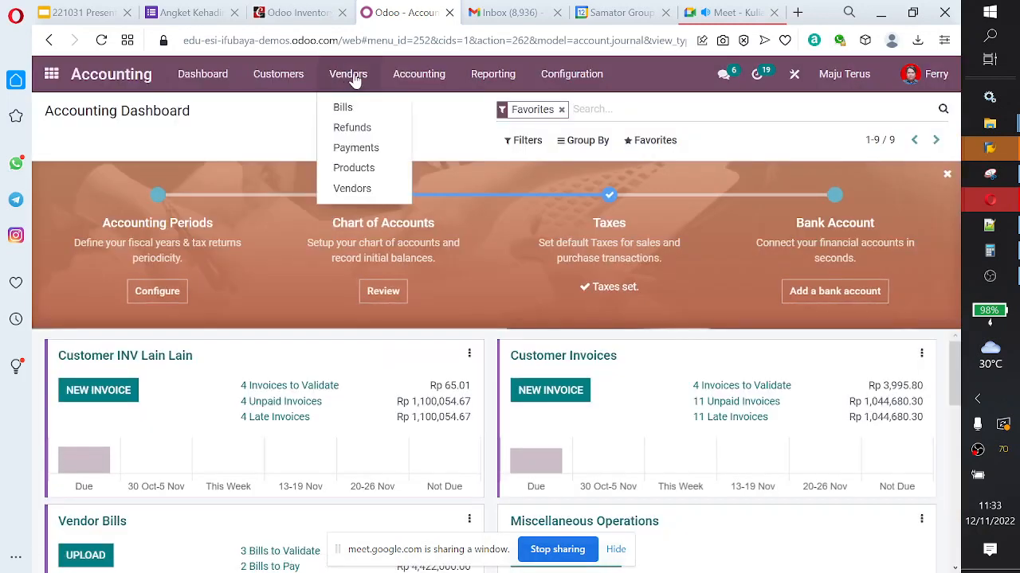
click(342, 107)
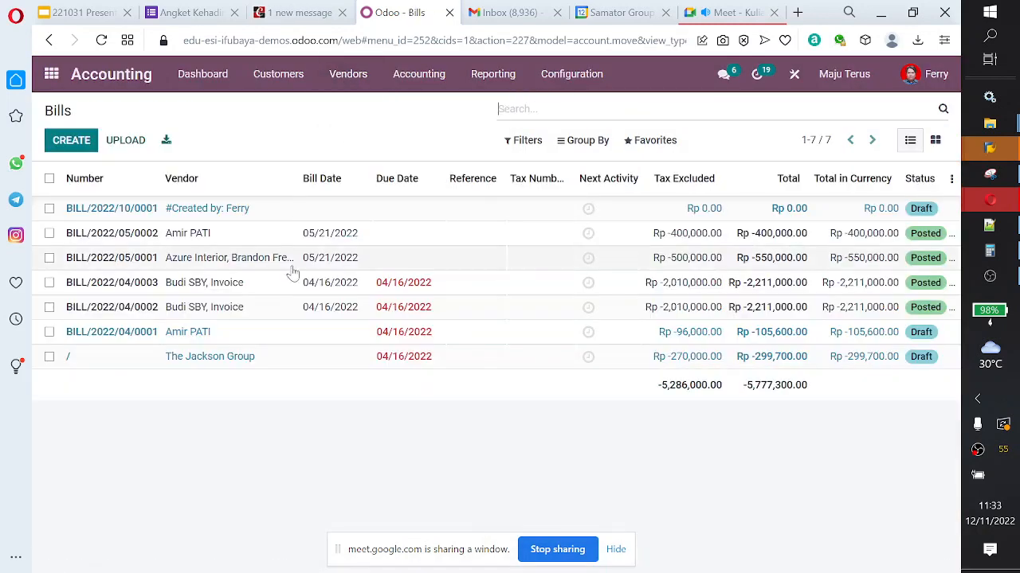
click(210, 239)
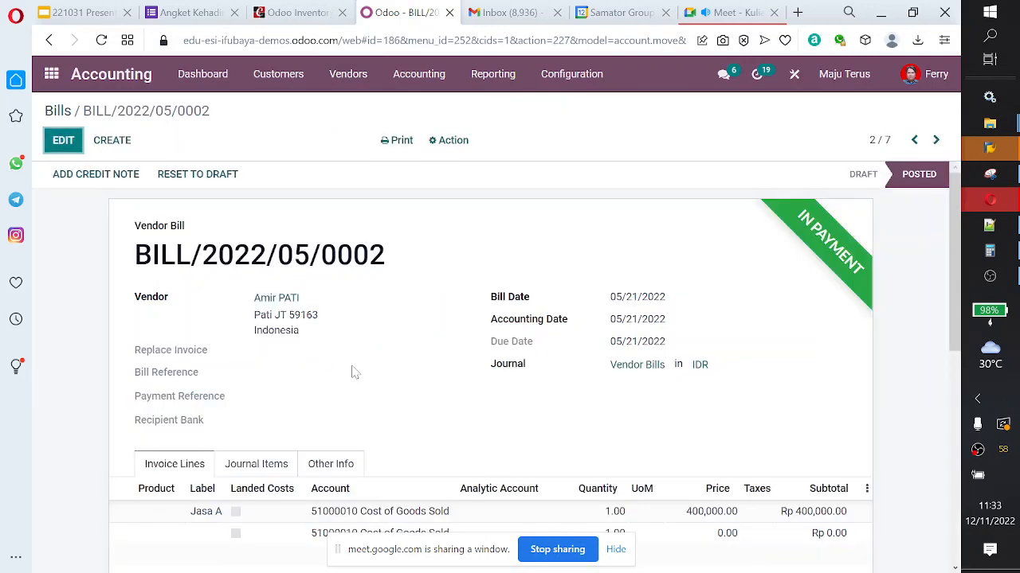
Step: Review the bill's journal items and its other information
scroll(353, 373, down, 1)
click(279, 387)
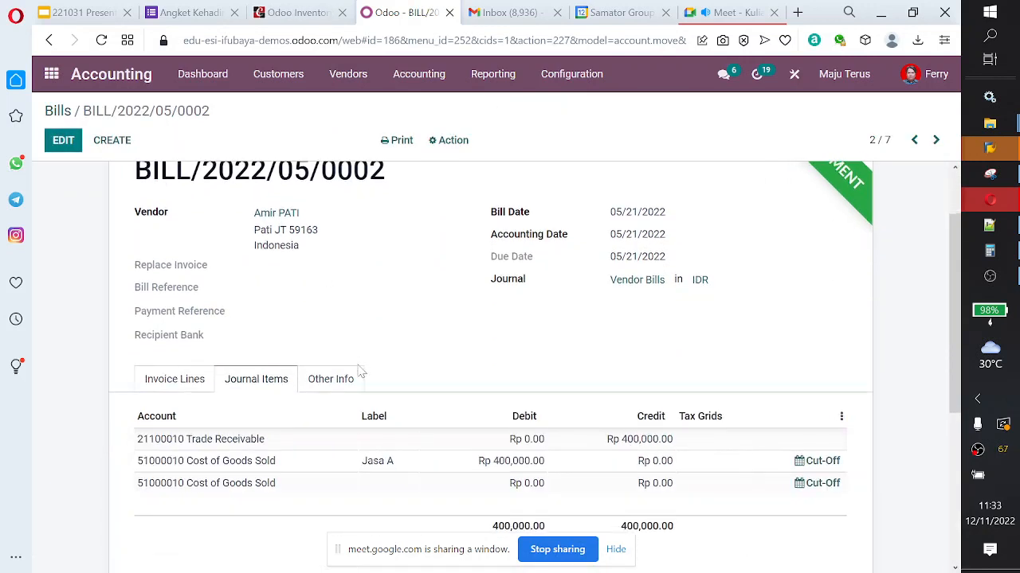
scroll(355, 367, down, 1)
click(348, 311)
scroll(383, 370, down, 3)
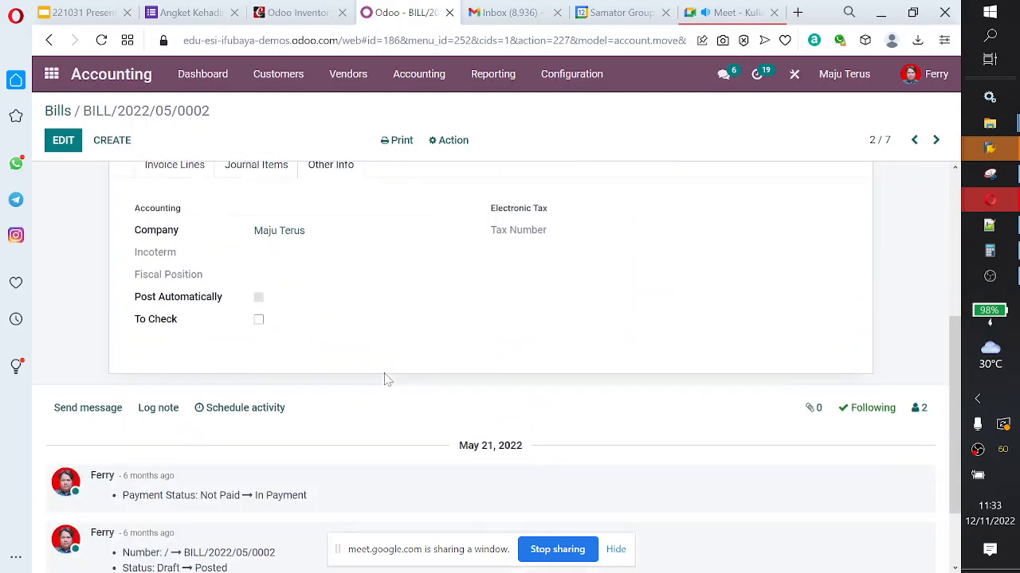
scroll(387, 384, up, 5)
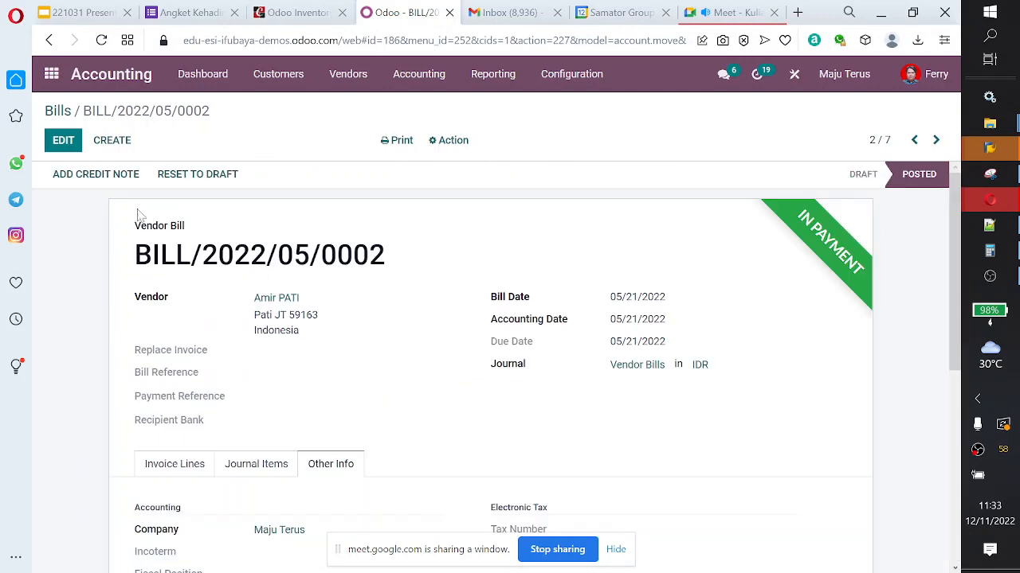
Step: Switch to the Inventory app and search its products for "landed"
click(51, 74)
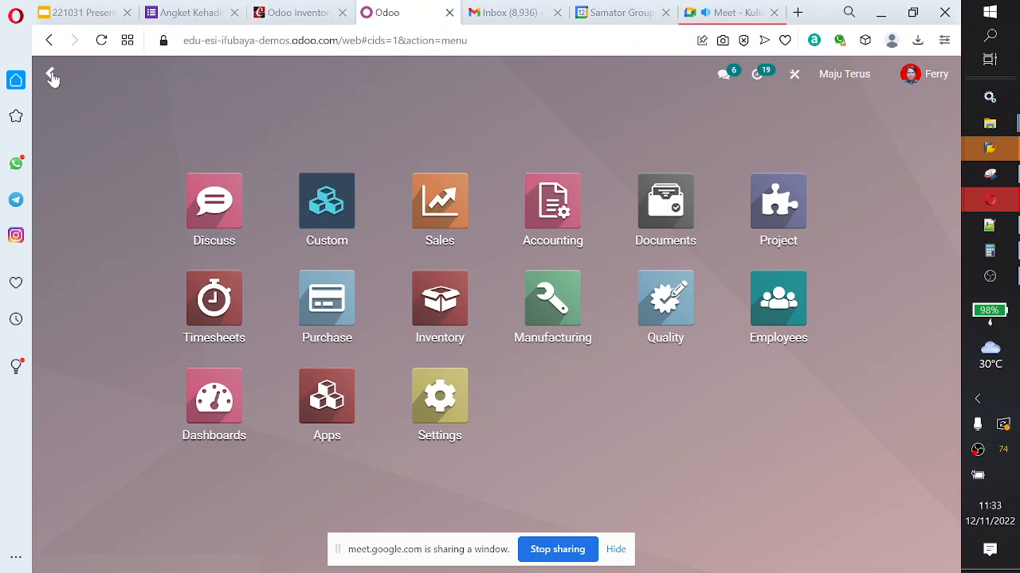
click(446, 322)
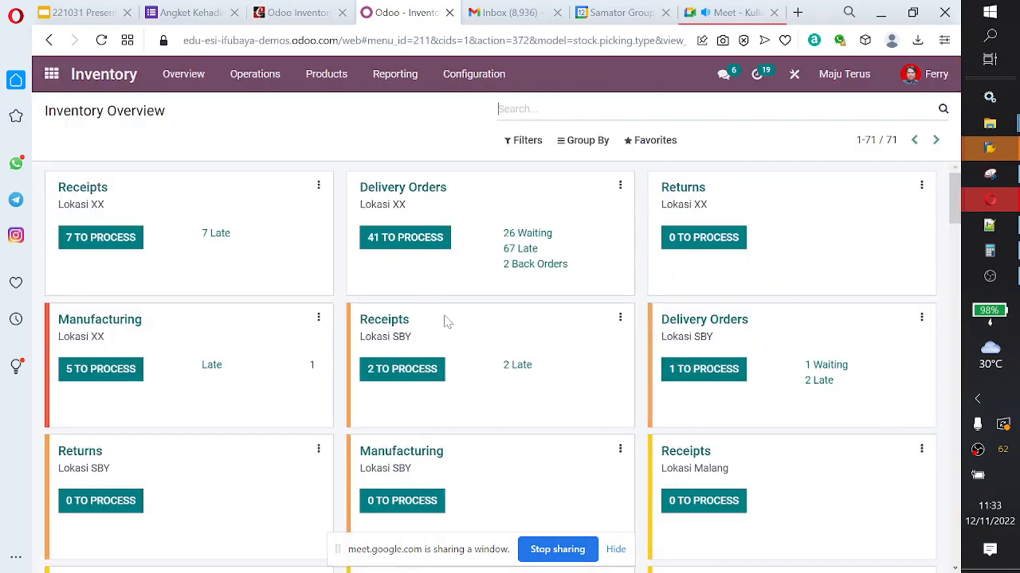
click(327, 79)
click(330, 107)
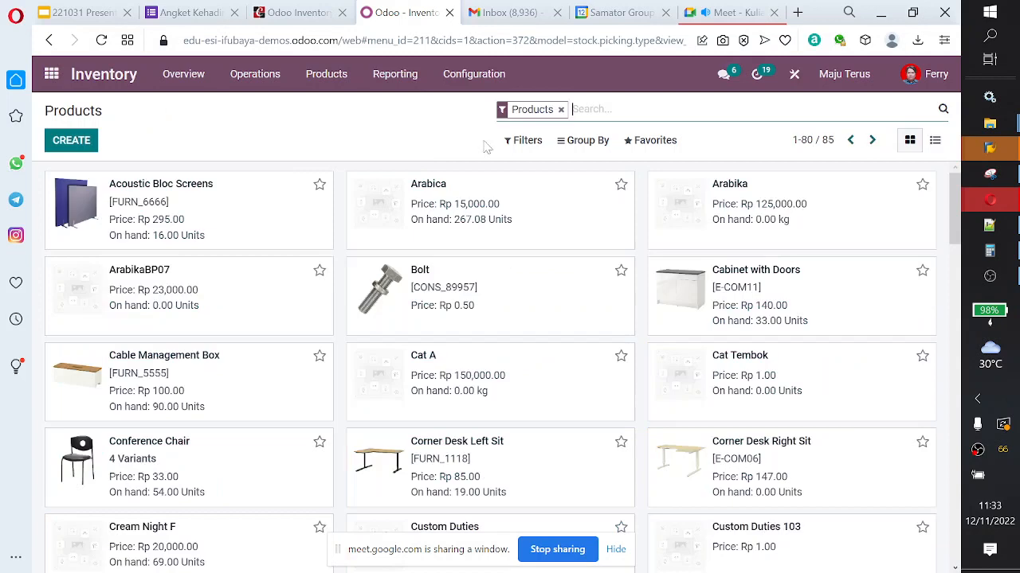
text(landed)
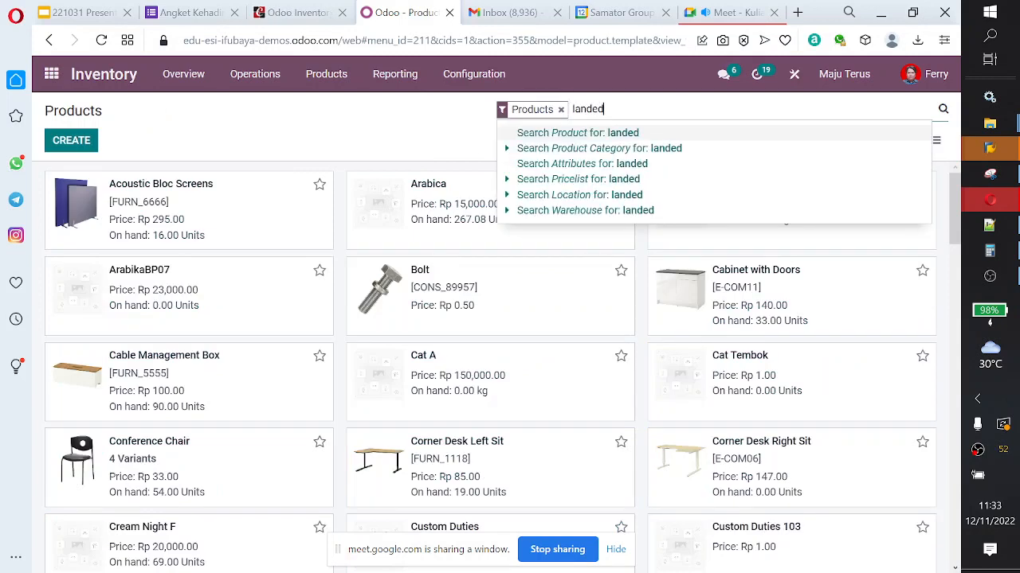
key(Return)
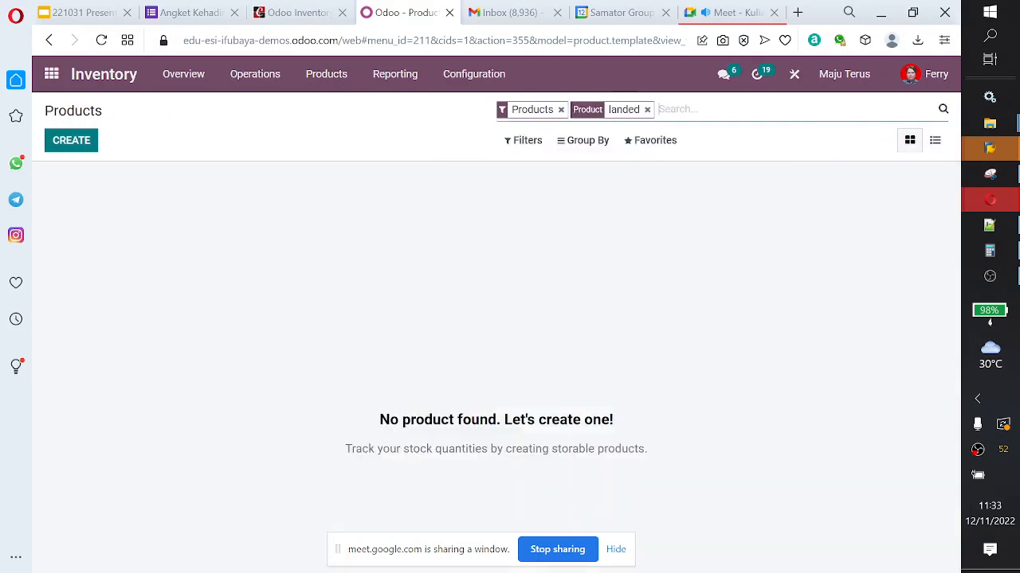
Step: Create a product named Landed Cost with the Consumable product type and check the available product categories
click(77, 148)
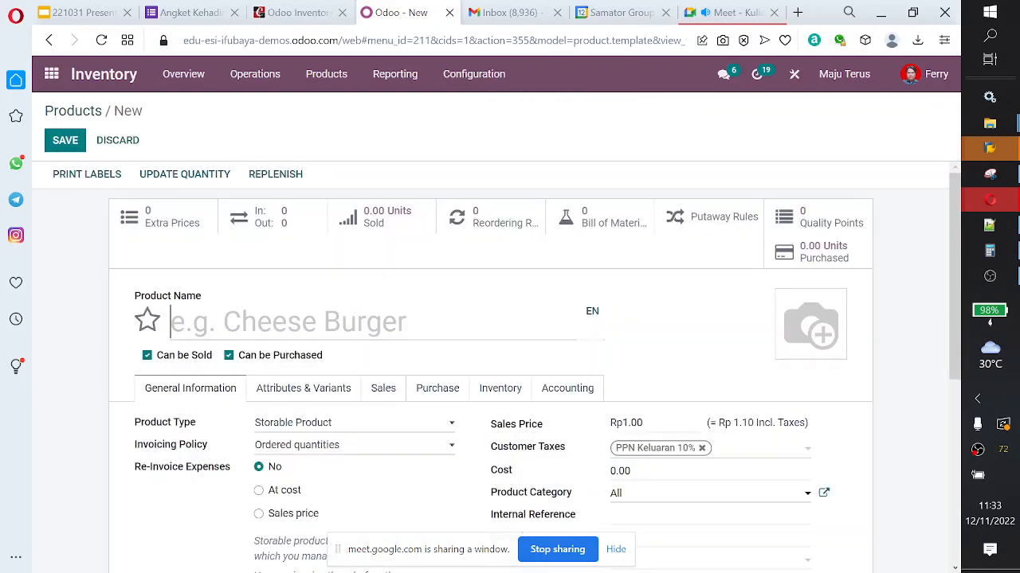
text(Landed Co)
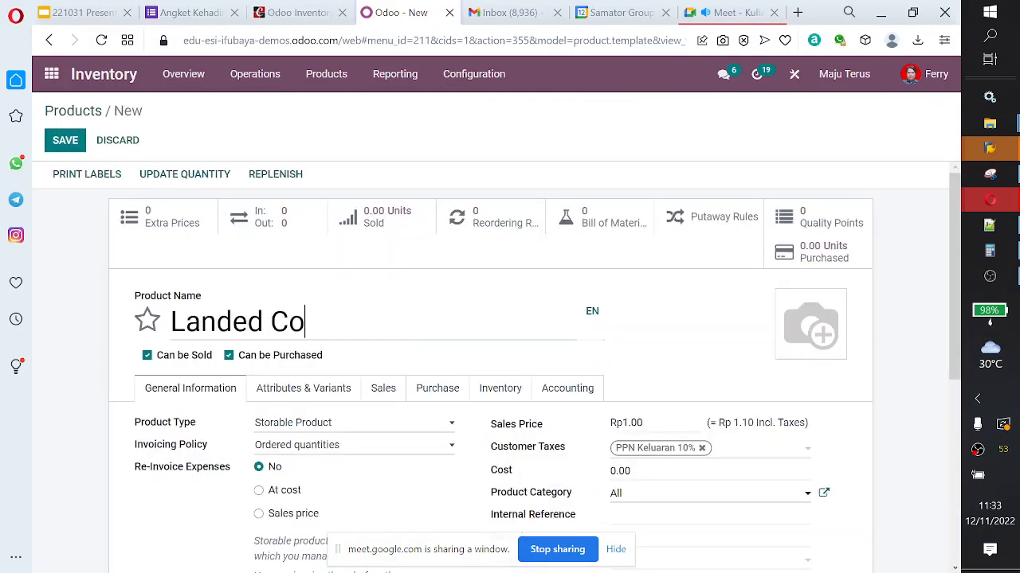
text(st)
scroll(380, 341, down, 1)
click(387, 344)
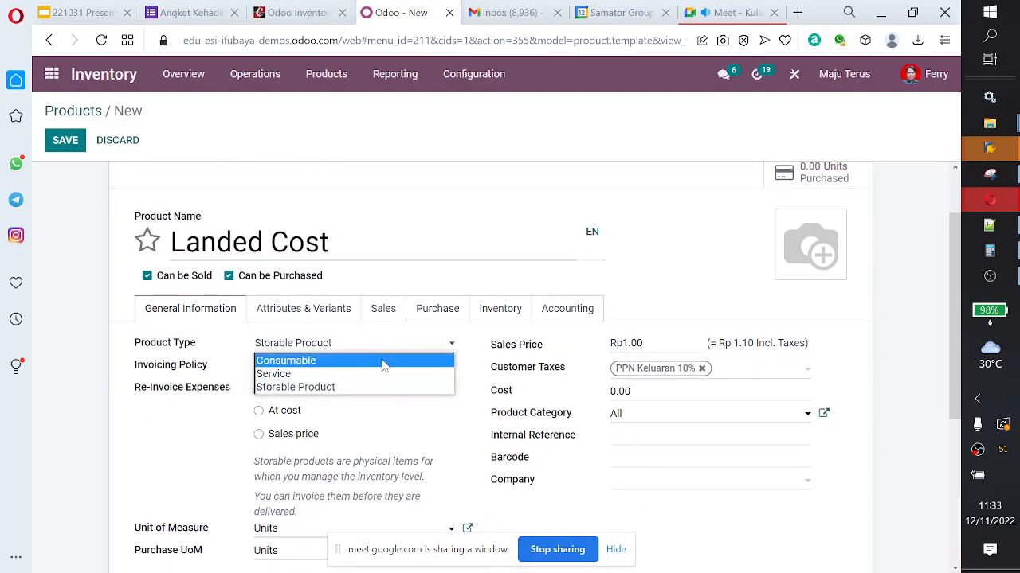
click(384, 360)
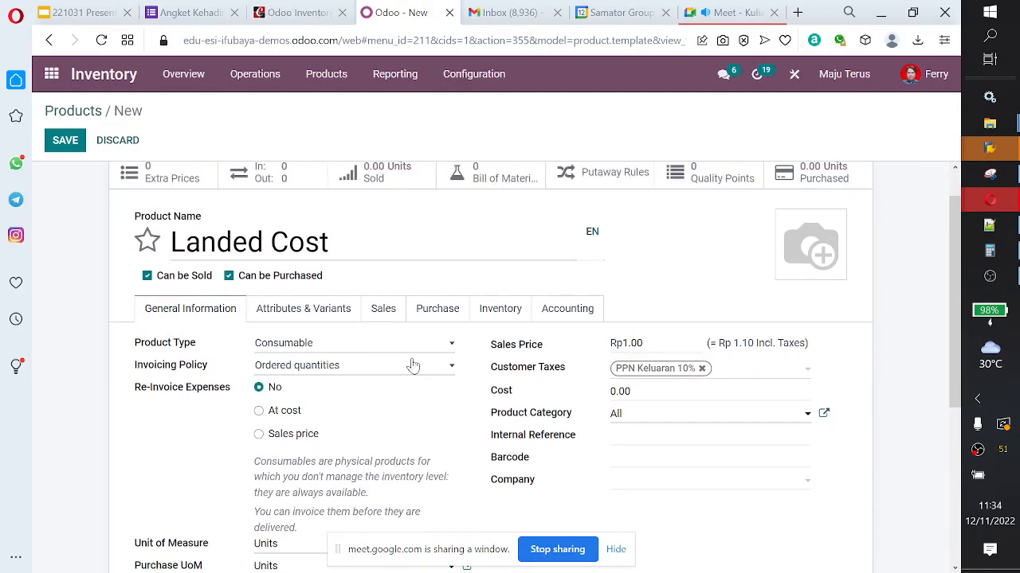
scroll(413, 366, down, 1)
scroll(413, 366, down, 2)
scroll(412, 365, up, 3)
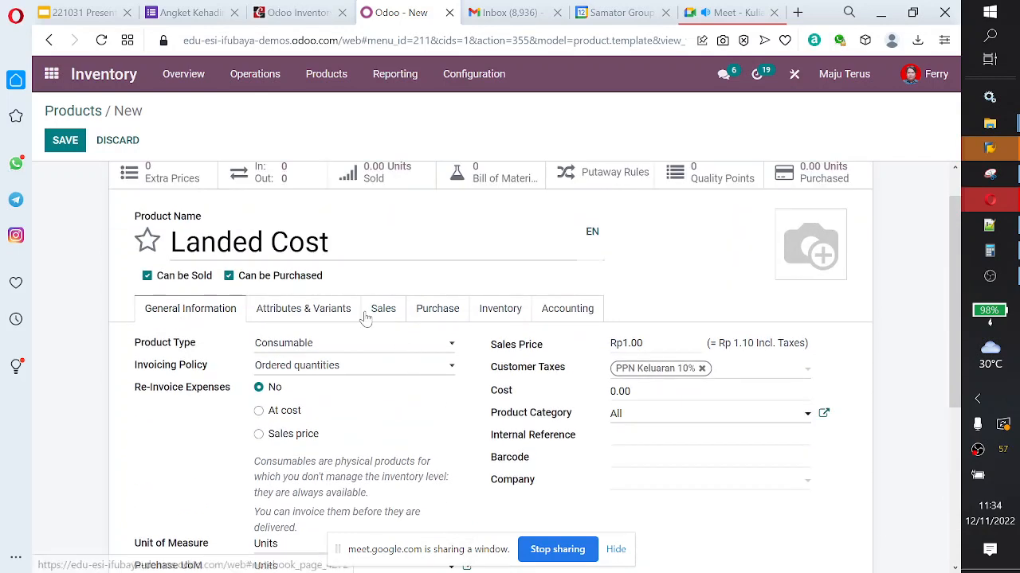
scroll(365, 317, down, 1)
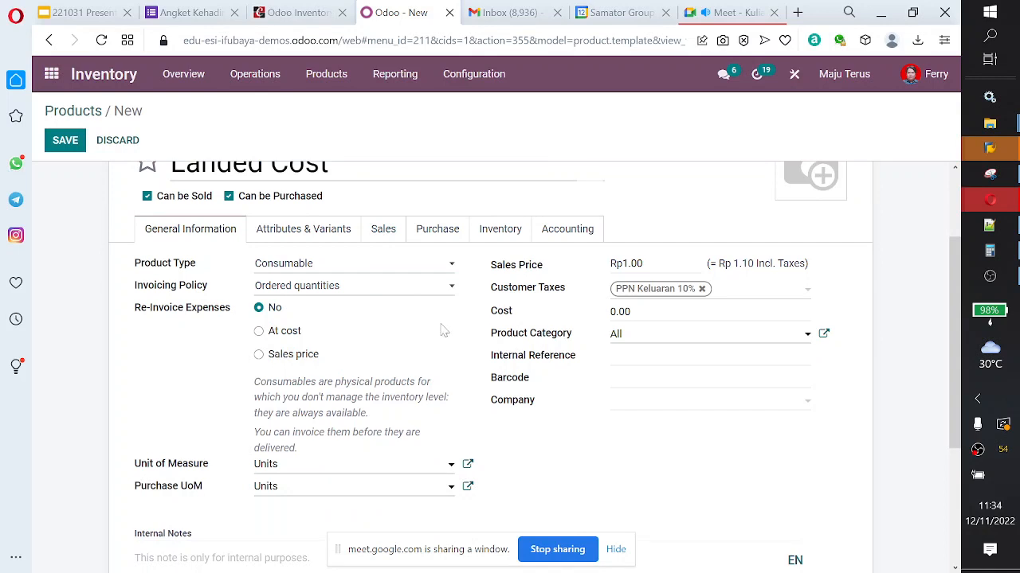
click(658, 333)
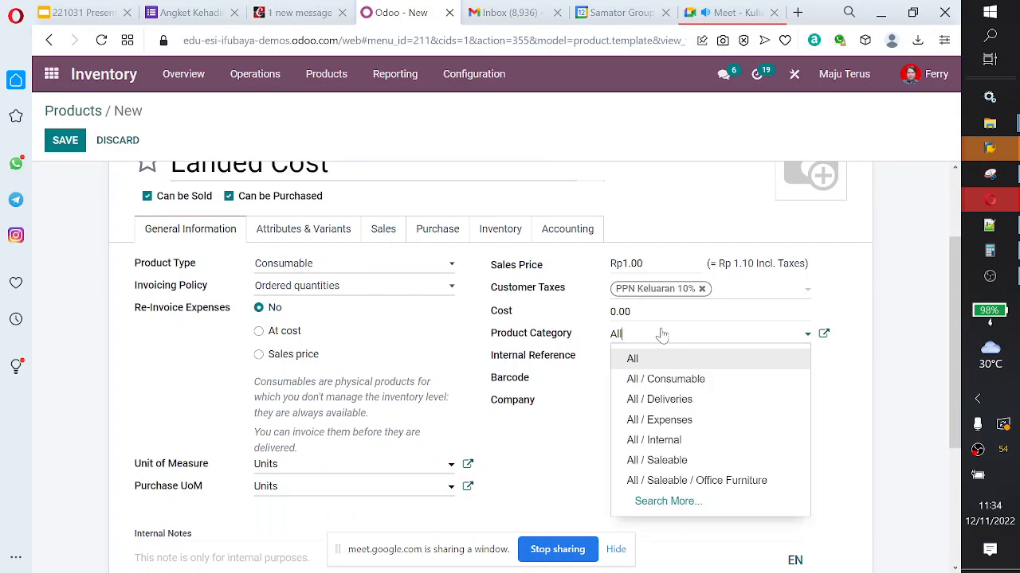
Step: Search the inventory settings for the "landed" option
click(480, 80)
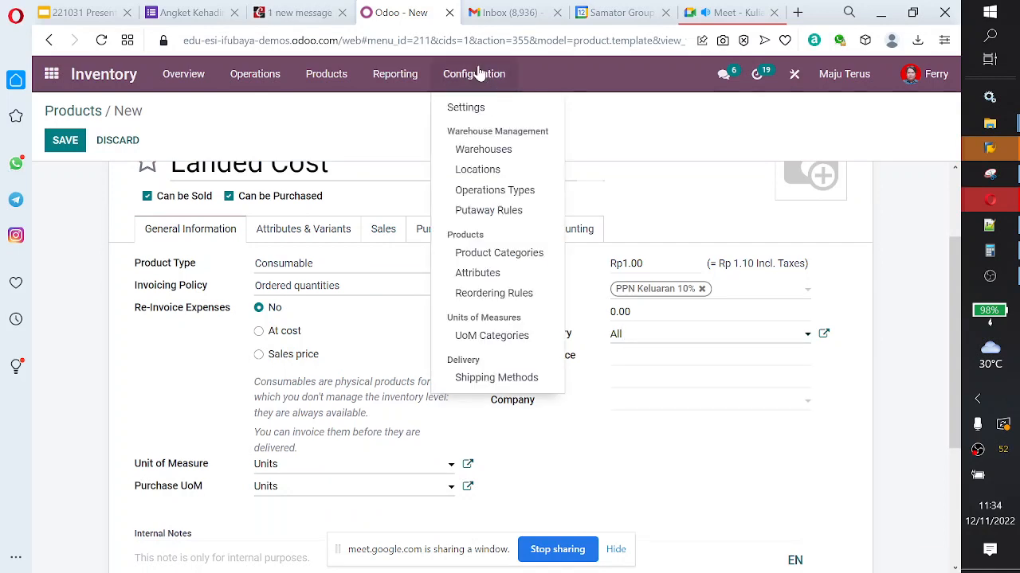
click(507, 113)
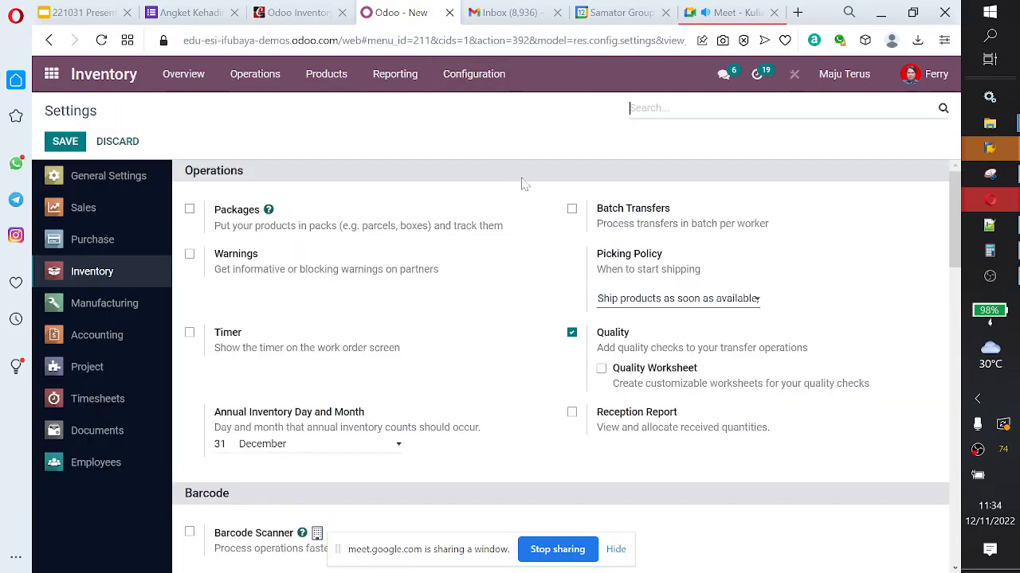
text(landed)
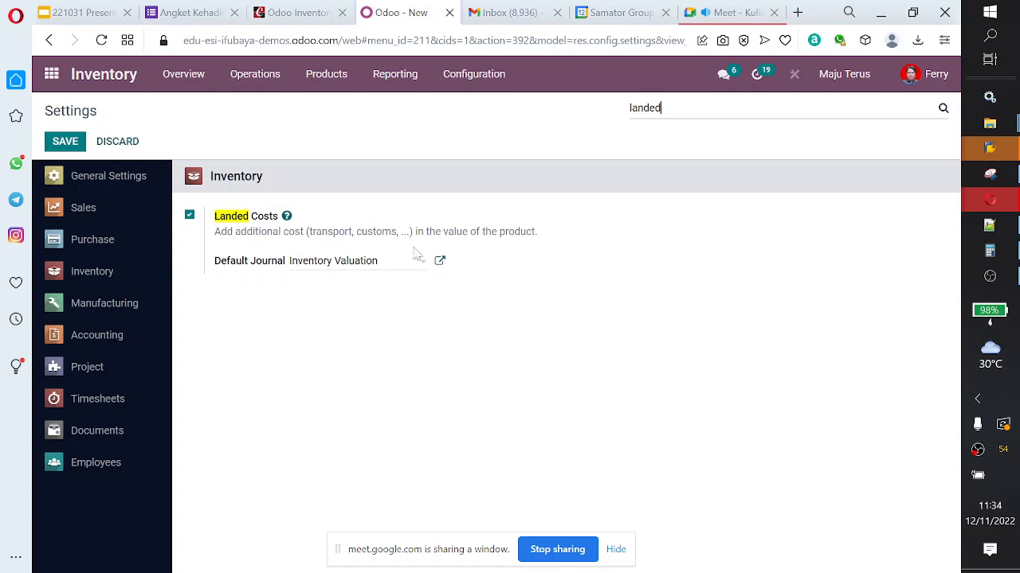
click(253, 218)
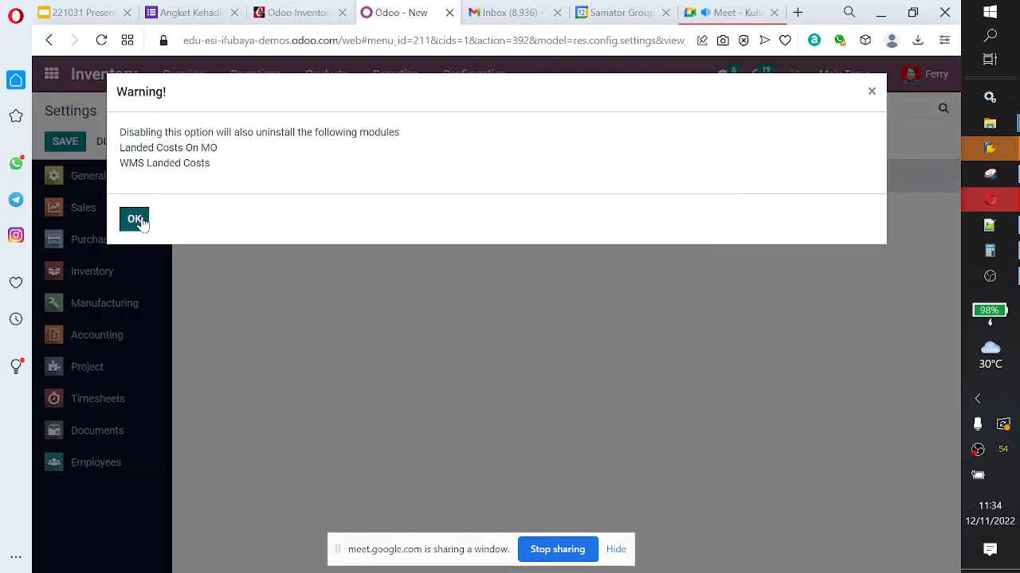
click(135, 220)
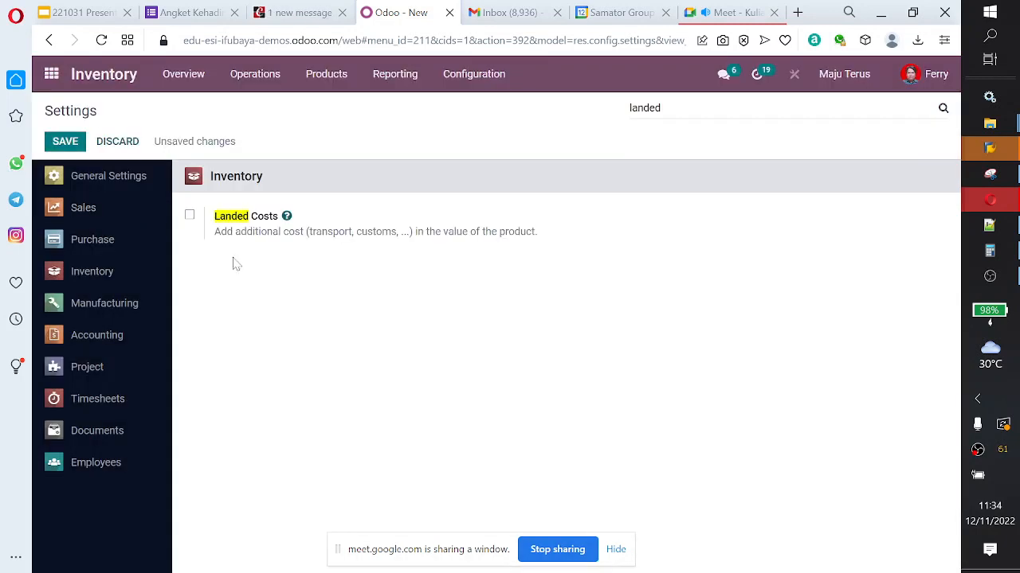
click(124, 148)
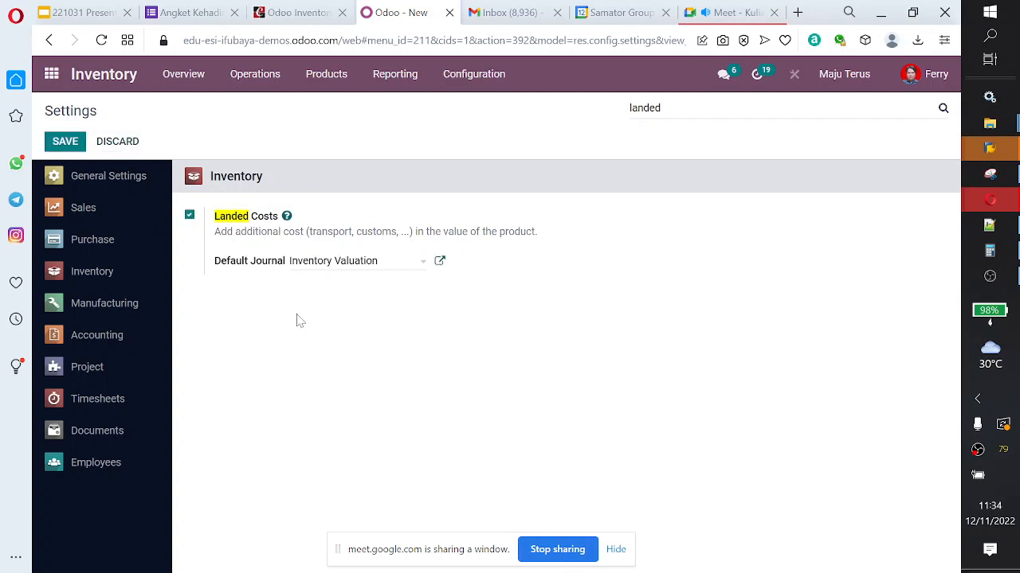
Step: Start a blank product from the products list and inspect its accounting and inventory information
click(319, 79)
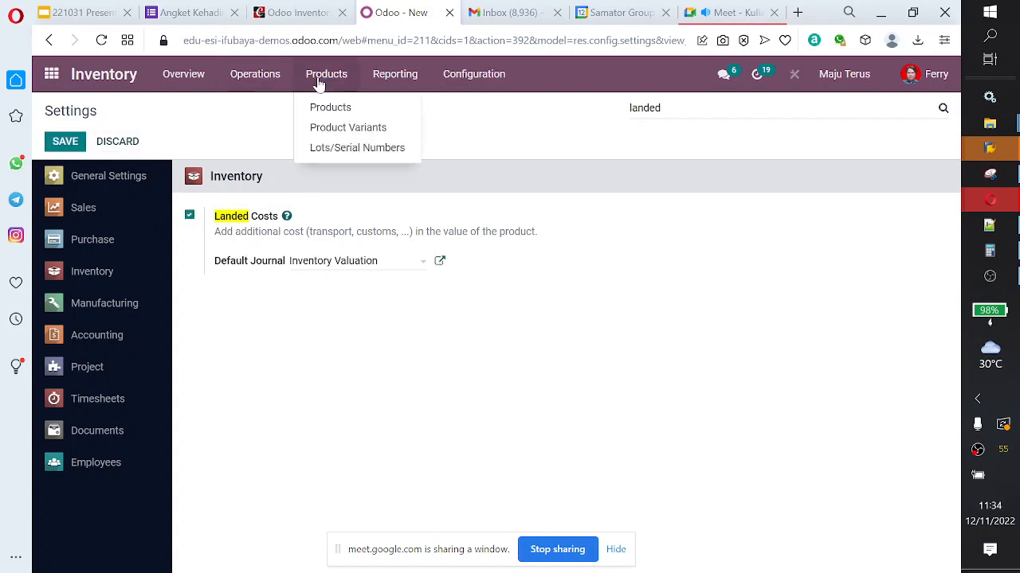
click(331, 110)
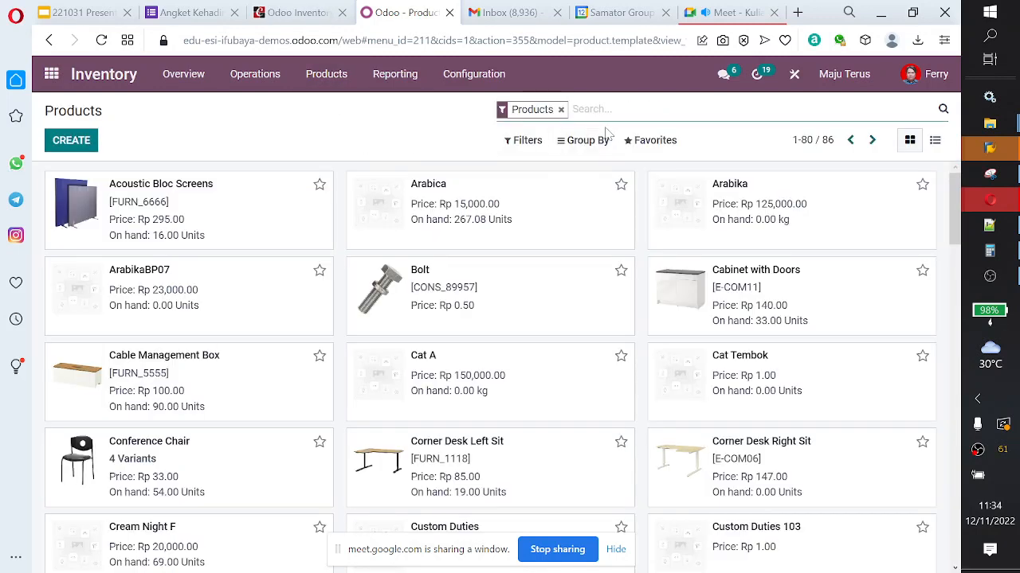
click(84, 140)
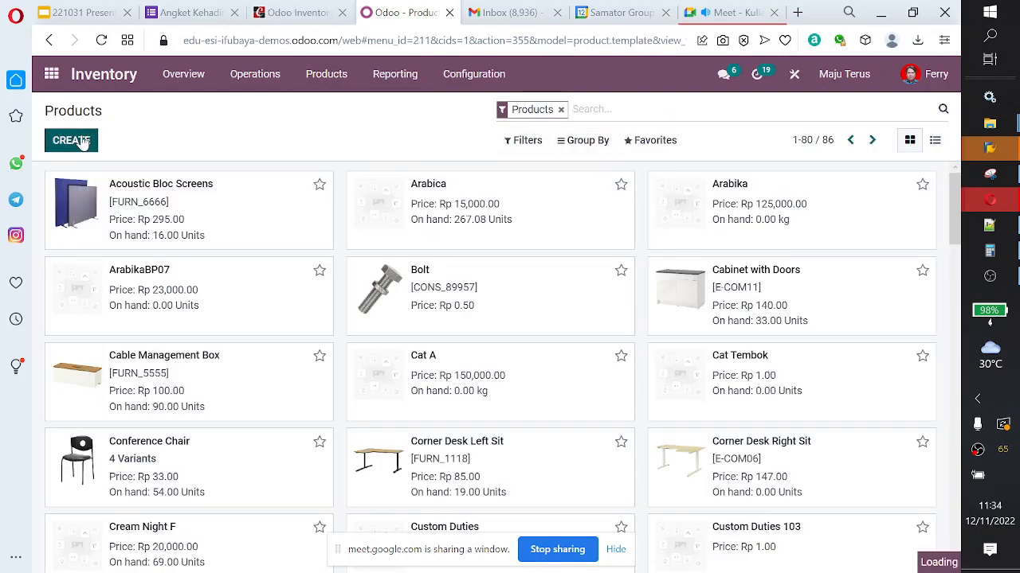
scroll(502, 306, down, 2)
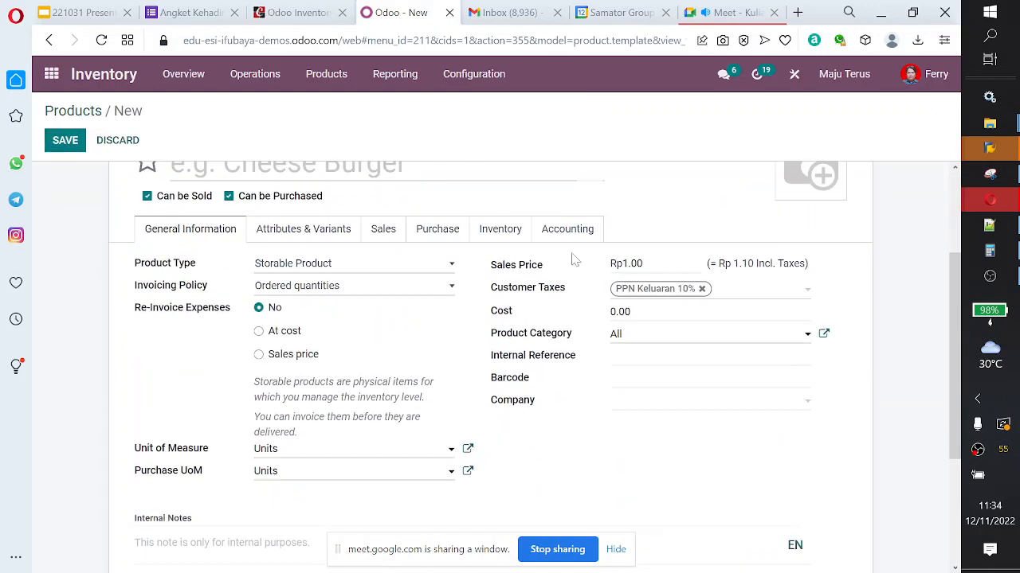
click(570, 232)
click(480, 229)
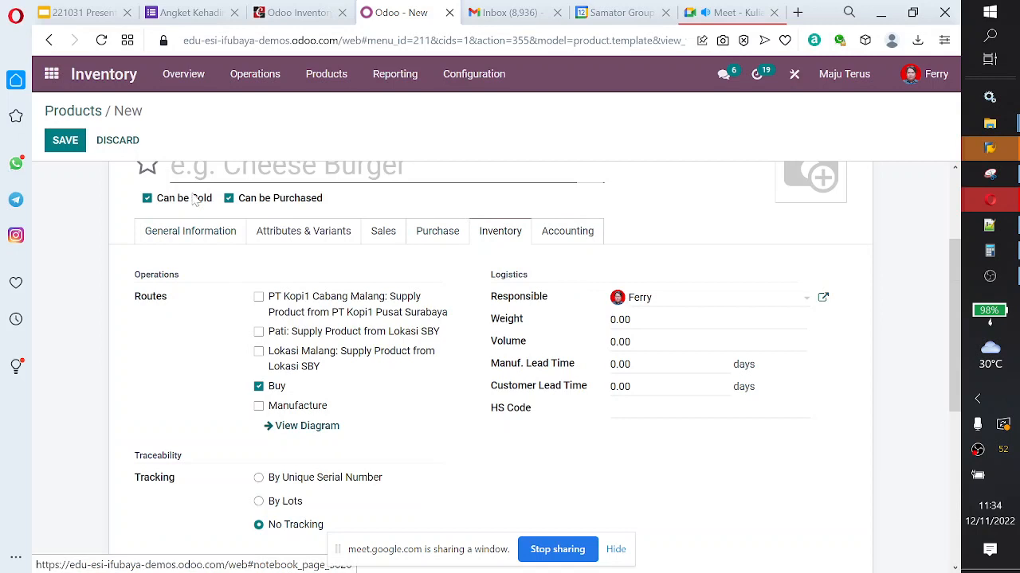
Step: Open landed cost LC/2022/0002 from the landed costs list and review its additional costs and valuation adjustments
click(254, 75)
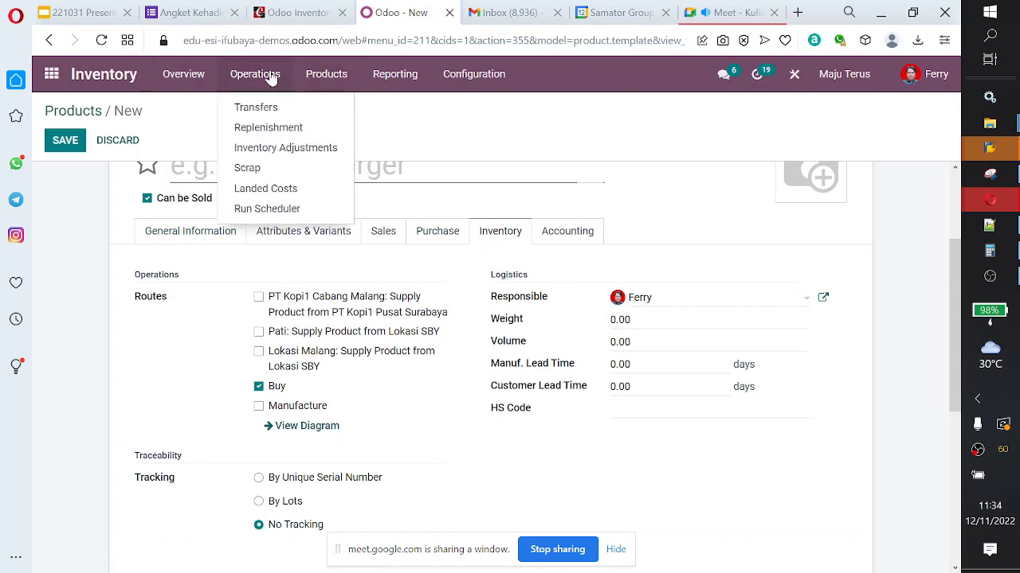
click(287, 190)
click(201, 216)
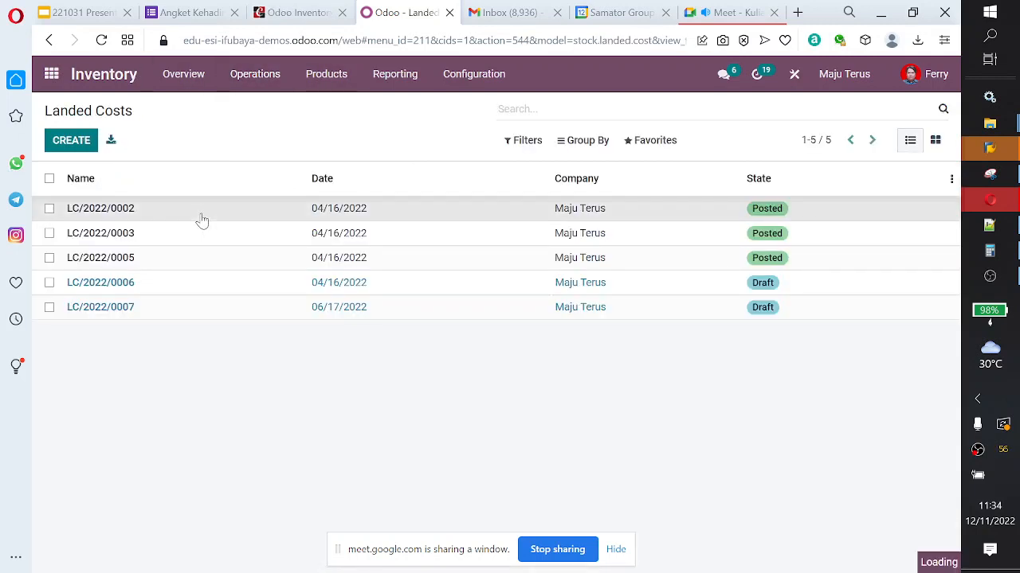
scroll(345, 247, down, 1)
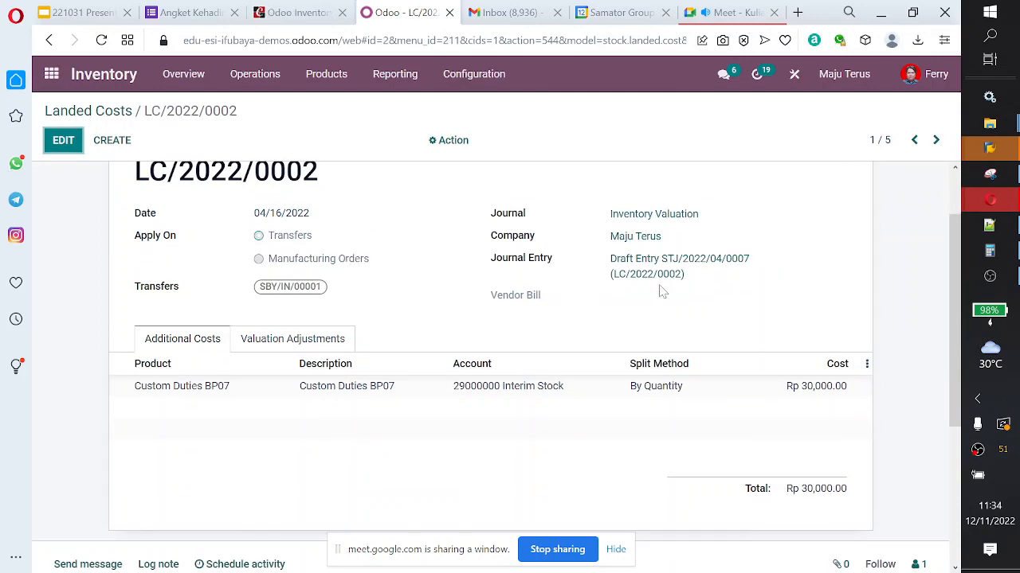
scroll(551, 291, up, 2)
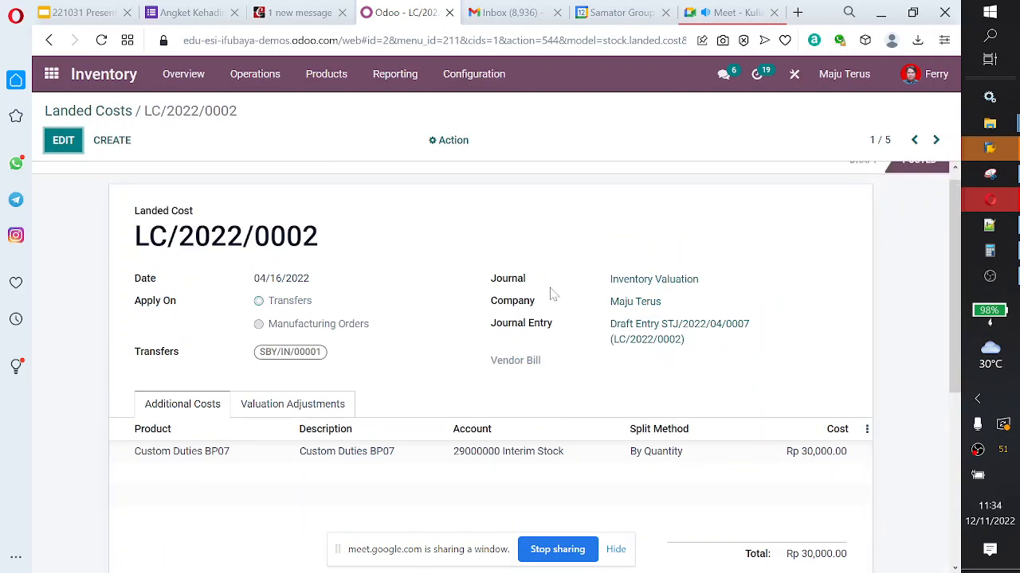
click(294, 425)
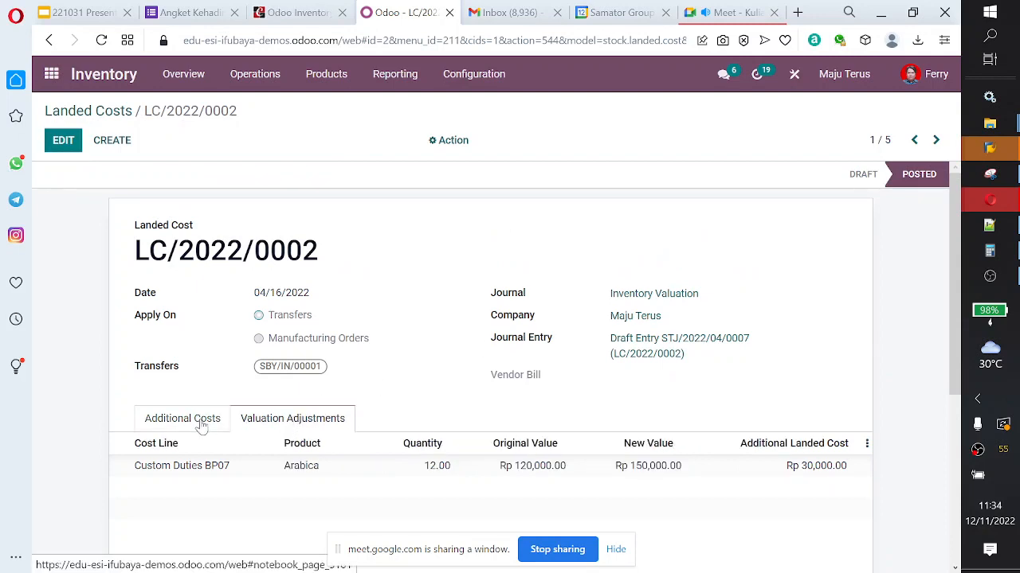
Step: Review the Arabica valuation adjustment of landed cost LC/2022/0002 and its linked journal entry, including the entry's other information
click(286, 469)
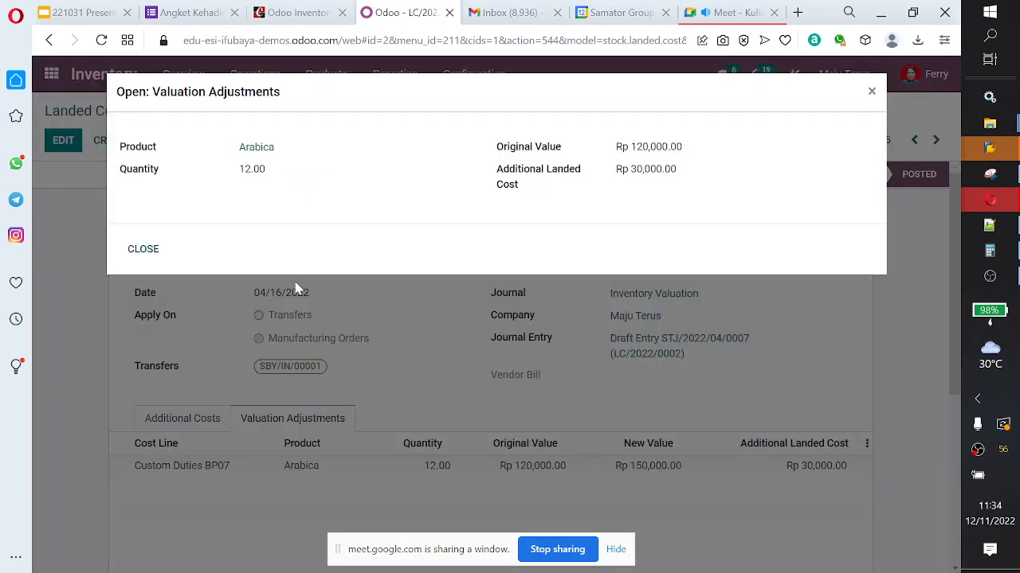
click(146, 251)
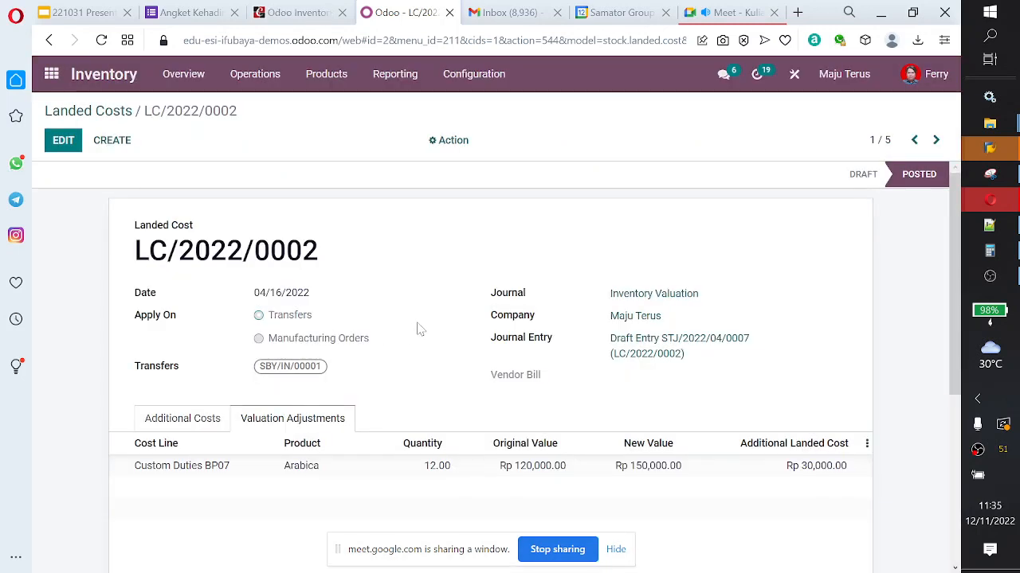
click(669, 344)
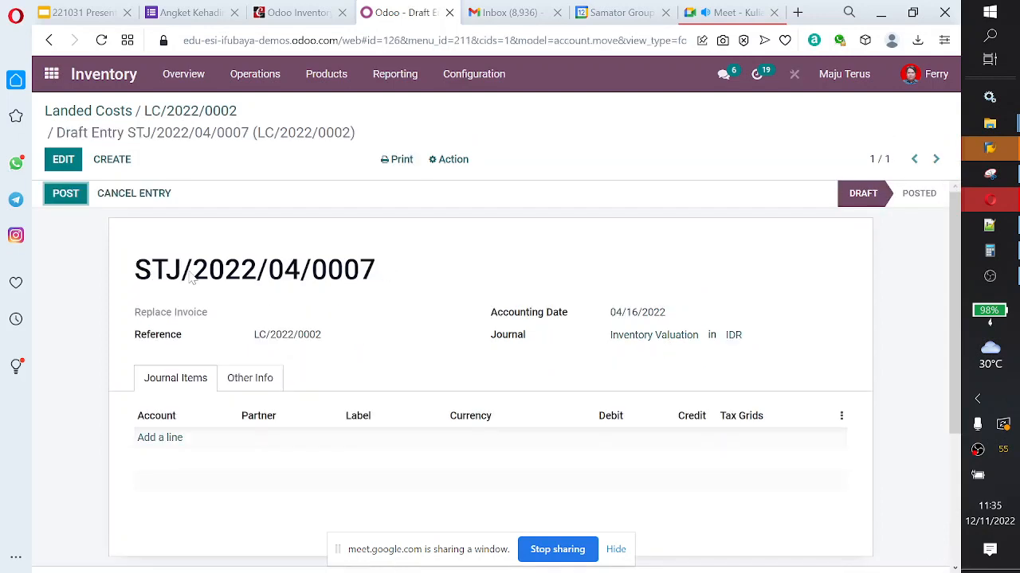
click(260, 379)
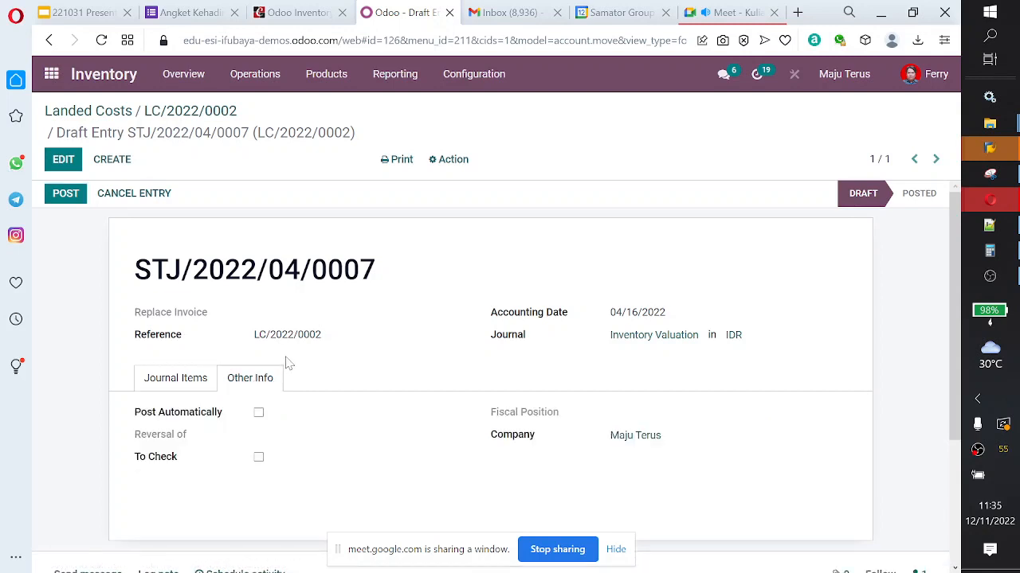
scroll(288, 364, down, 2)
scroll(291, 366, up, 3)
click(94, 113)
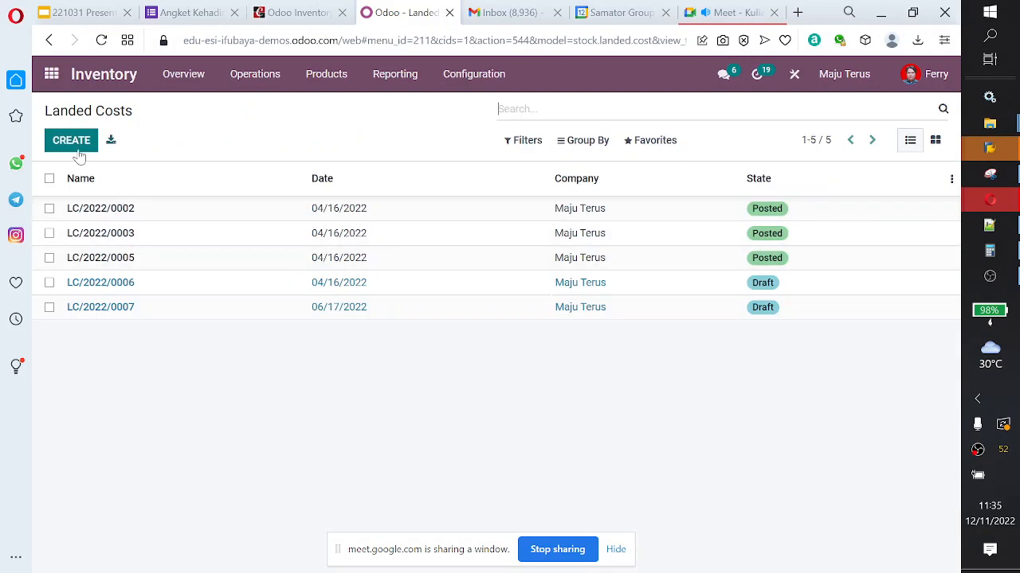
Step: Switch to the Purchase app and open purchase order P00021 from the purchase orders list
click(324, 74)
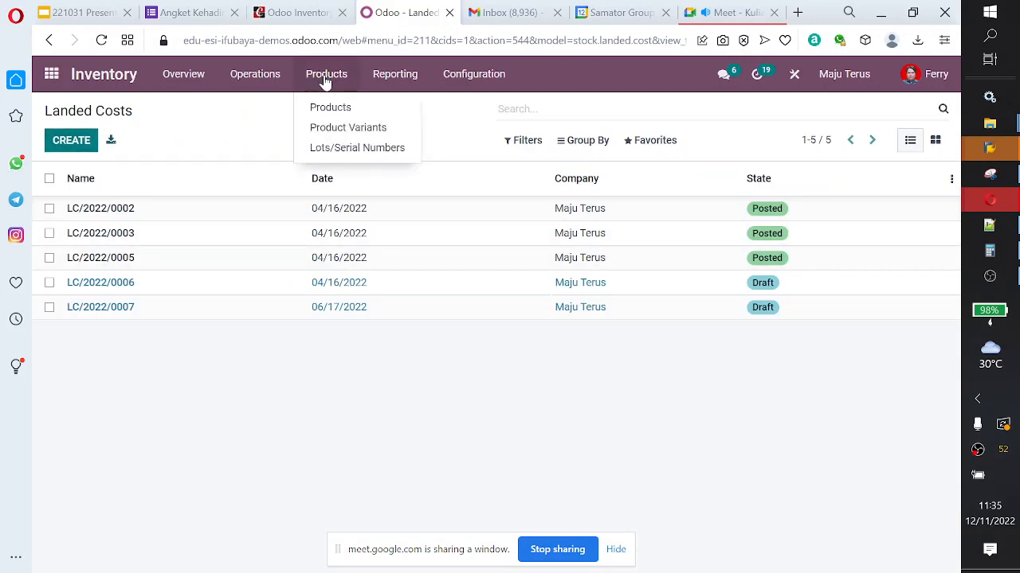
mouse_move(250, 80)
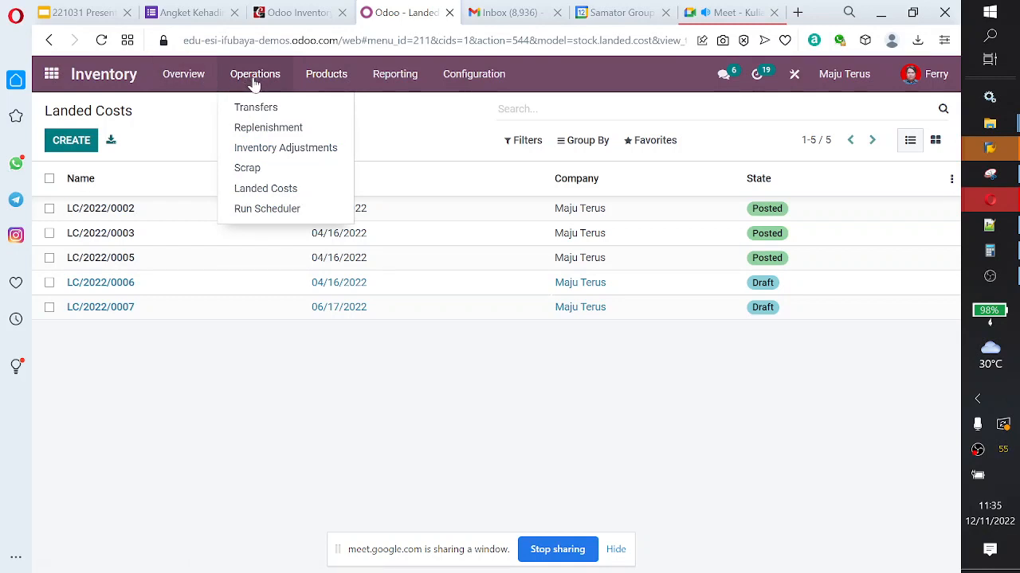
click(52, 75)
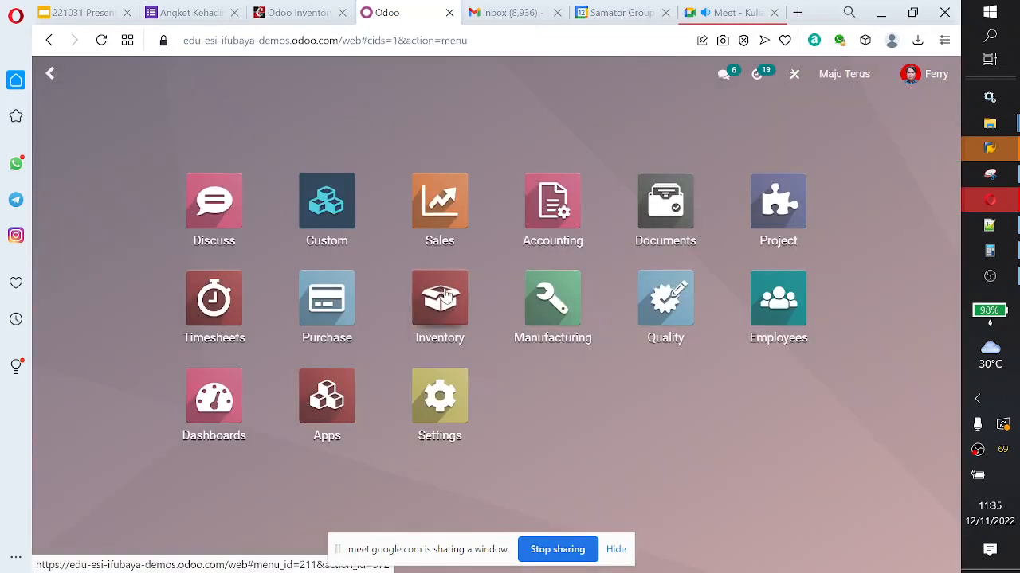
click(338, 325)
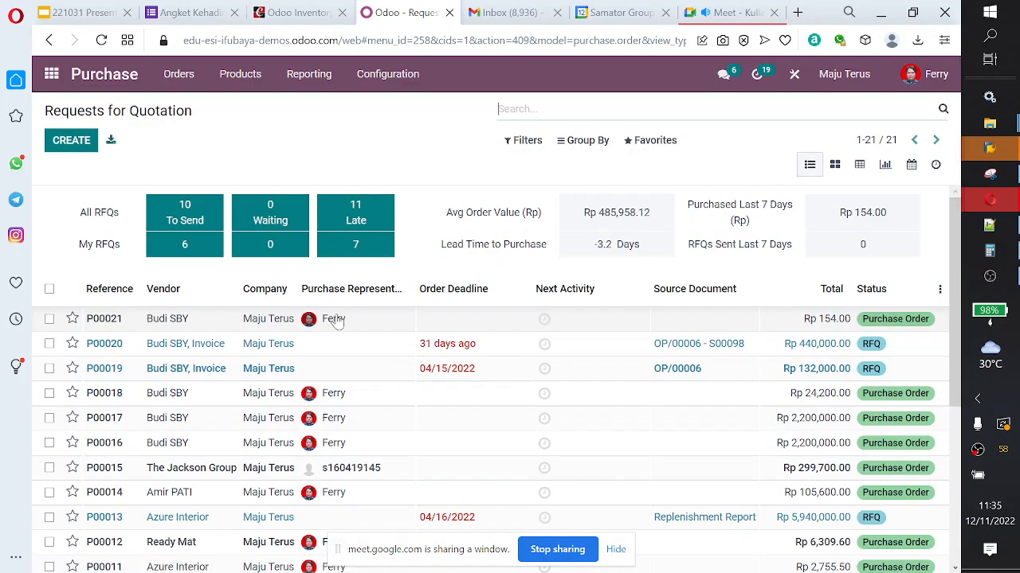
click(241, 75)
mouse_move(178, 74)
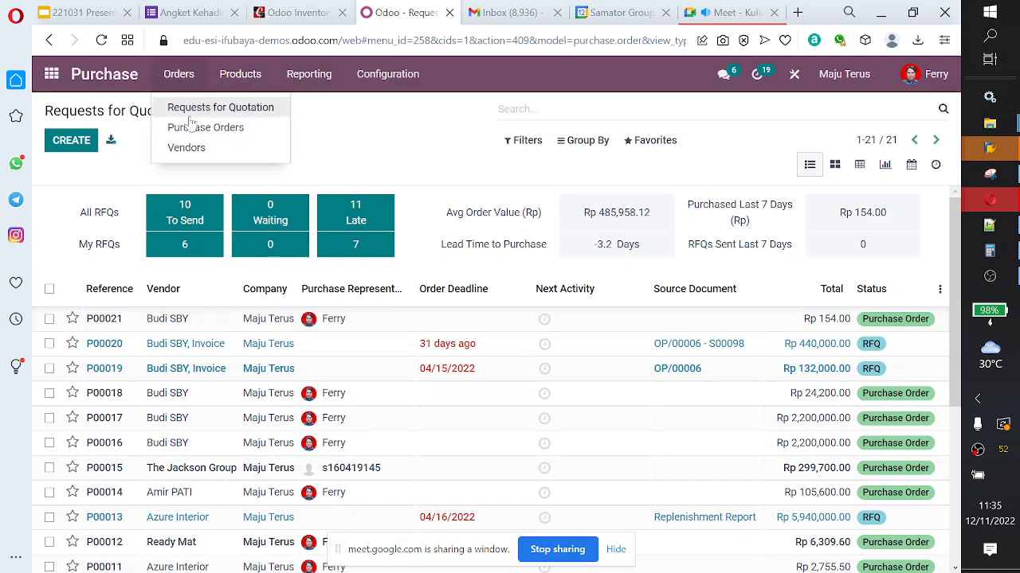
click(195, 129)
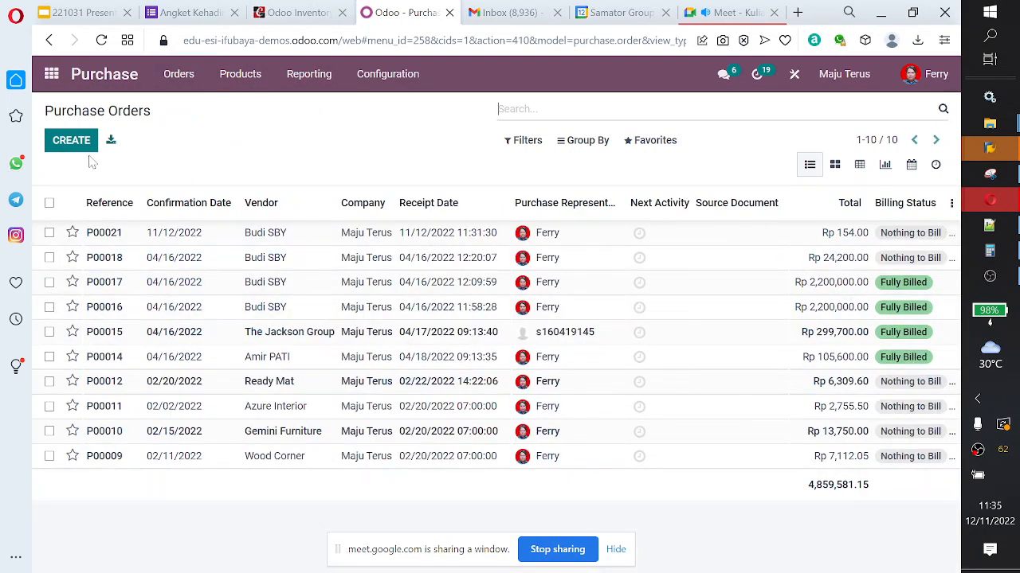
click(291, 239)
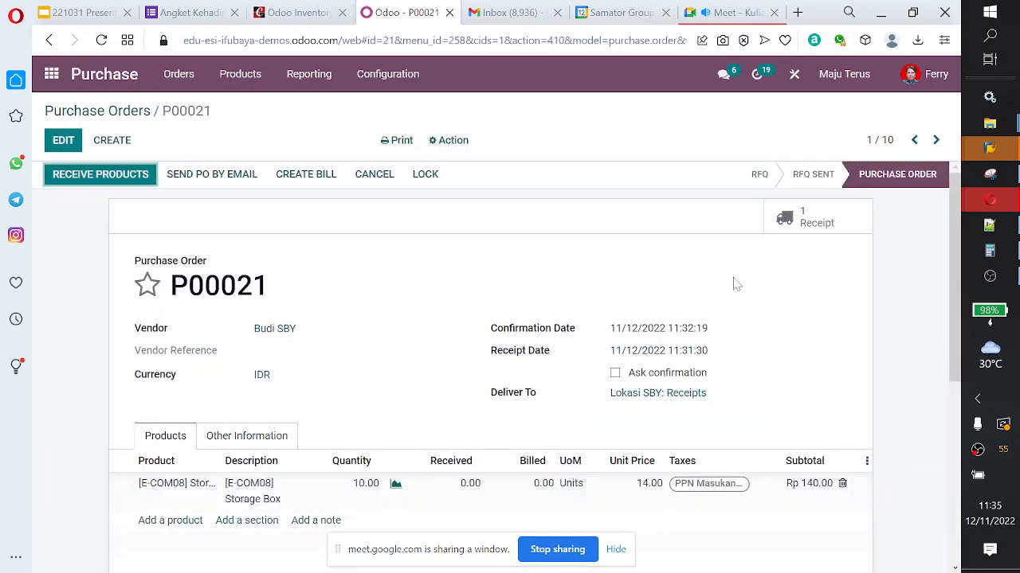
Step: Open the receipt of purchase order P00021, set its quantities, check its additional information and note, and validate it
click(816, 223)
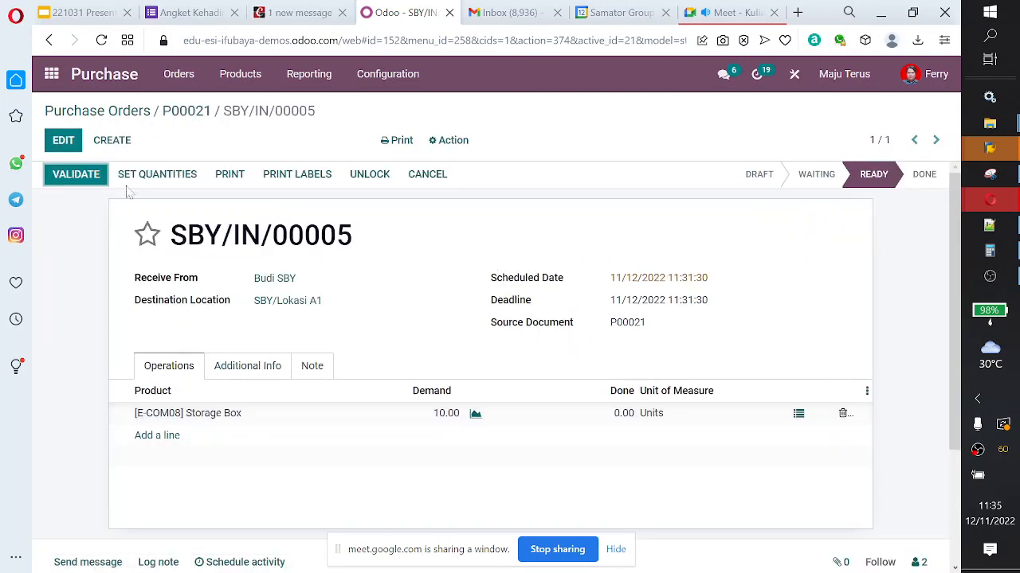
click(156, 174)
click(245, 369)
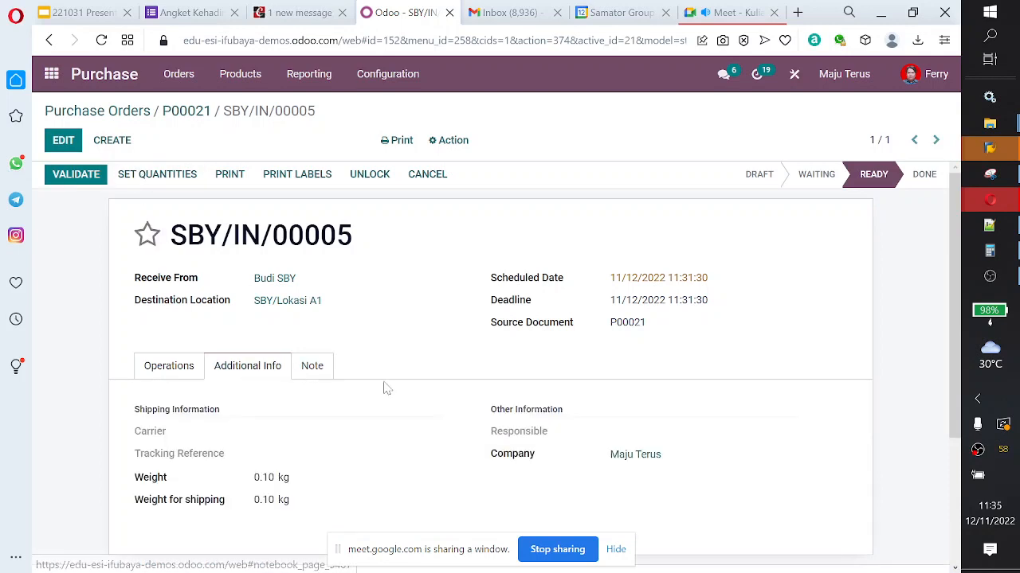
scroll(387, 388, down, 2)
scroll(350, 367, up, 2)
click(315, 368)
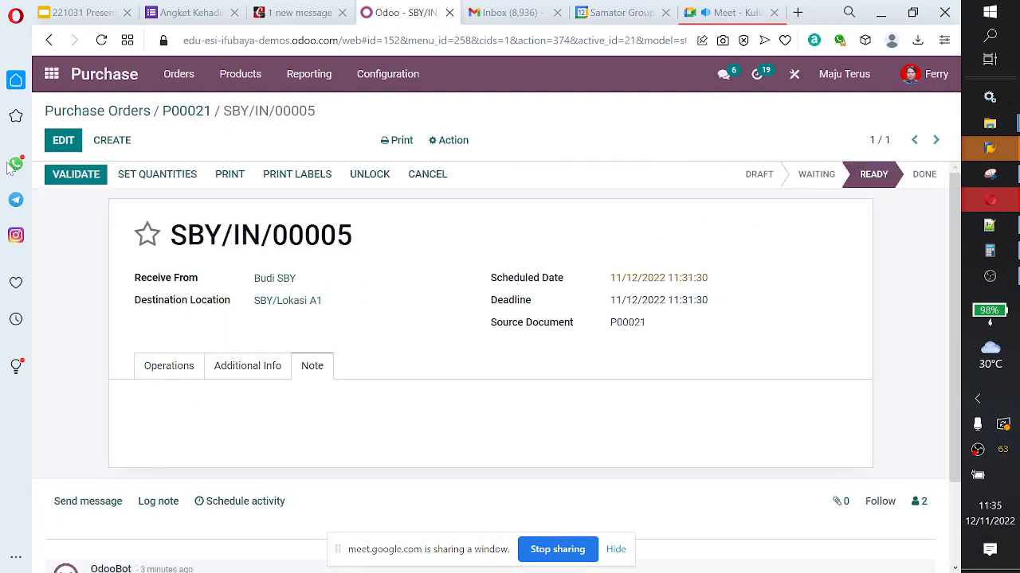
click(76, 174)
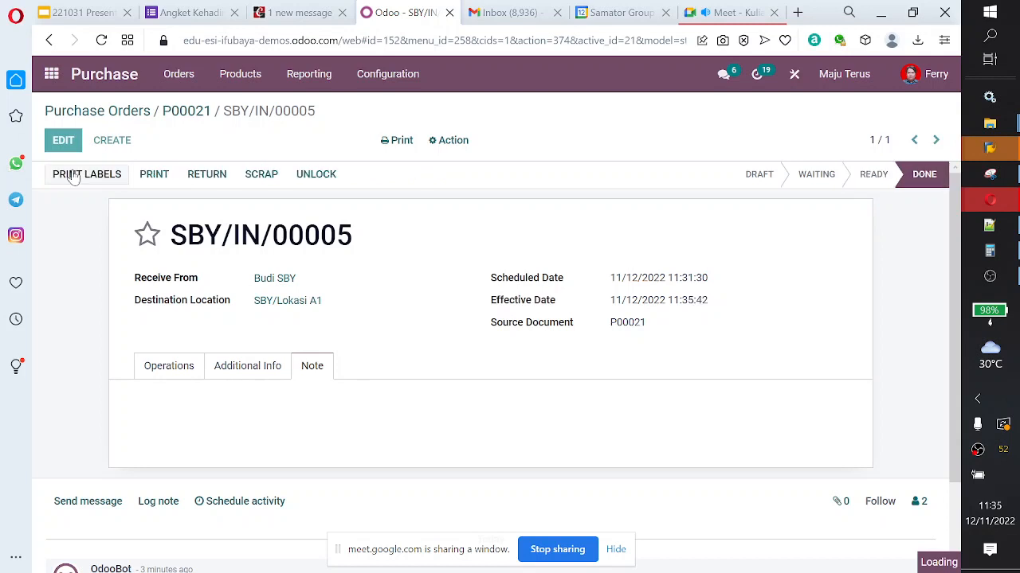
Step: Return to purchase order P00021 and create its vendor bill
click(185, 113)
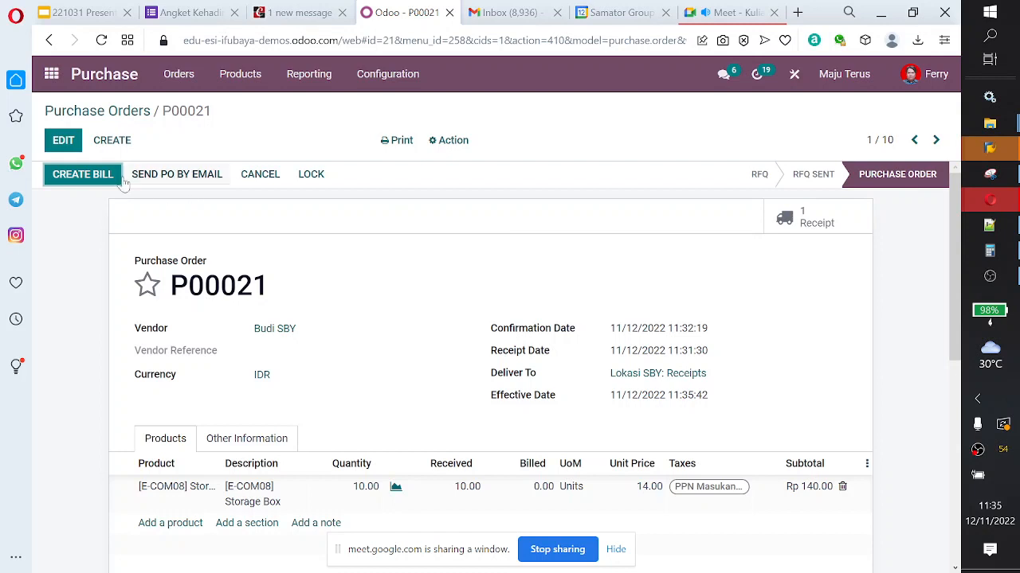
click(91, 175)
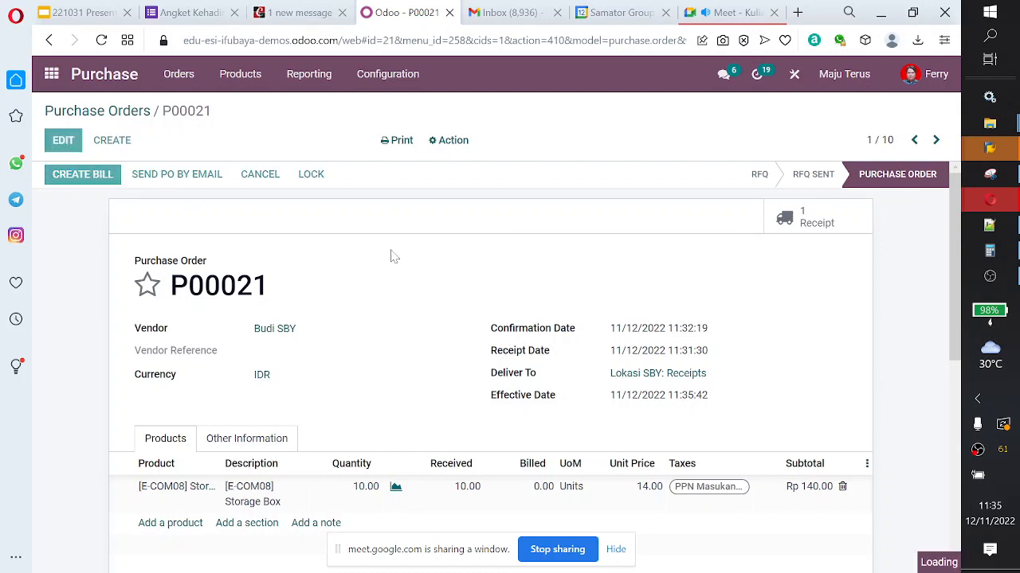
scroll(394, 260, down, 4)
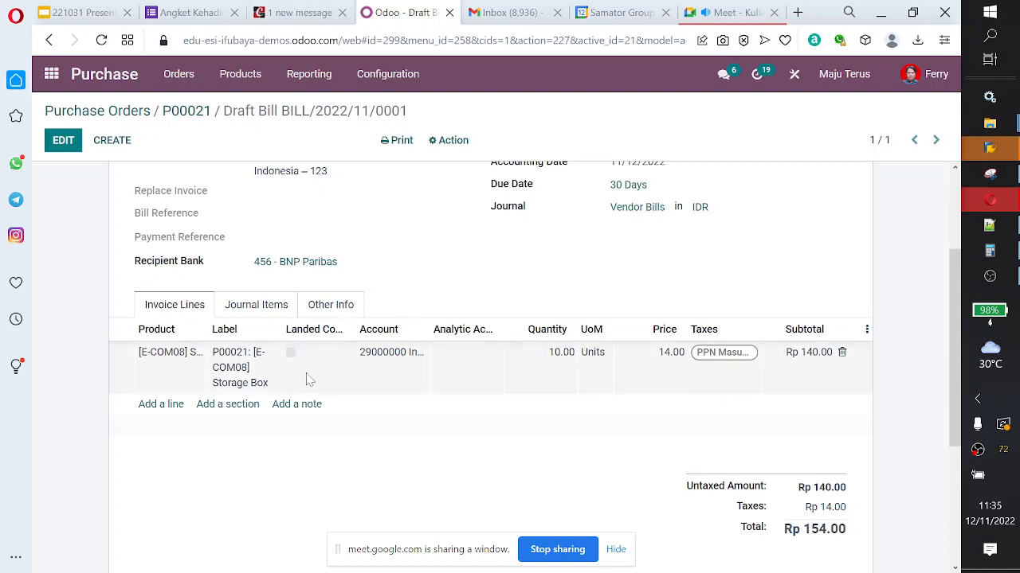
click(162, 406)
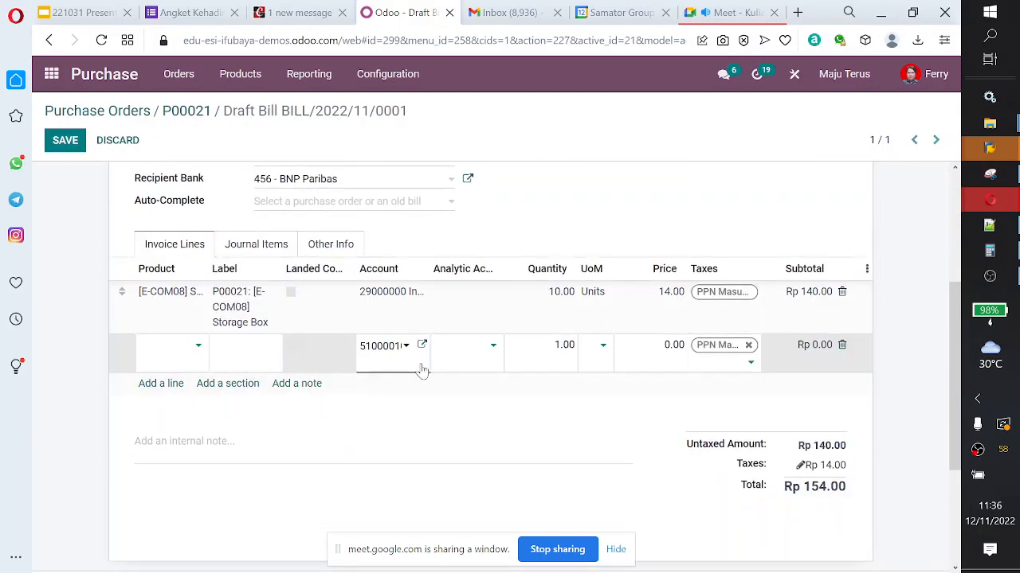
click(203, 351)
click(202, 350)
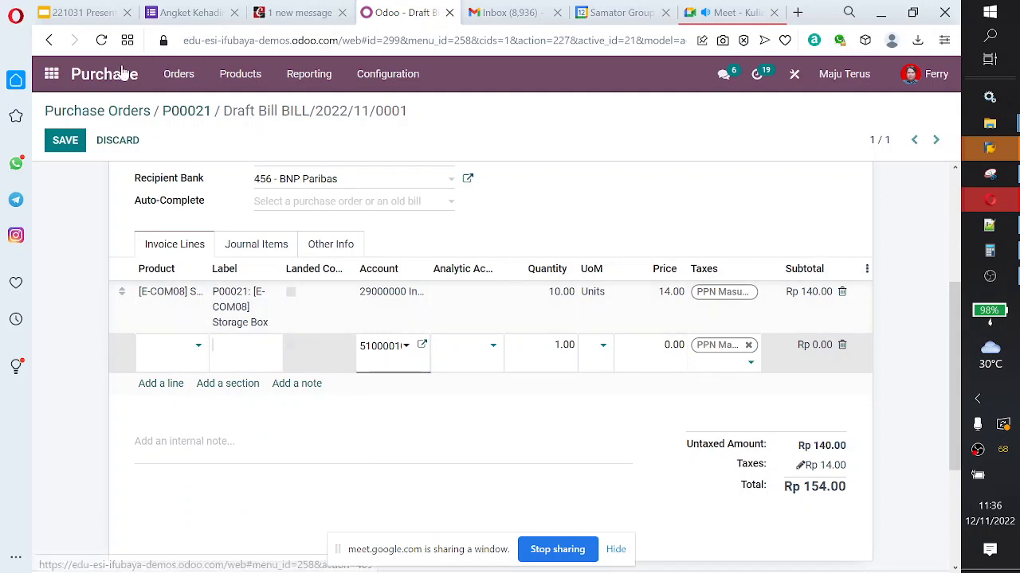
Step: Start a new product named Landed Cost from the purchasing product list
click(221, 86)
click(241, 106)
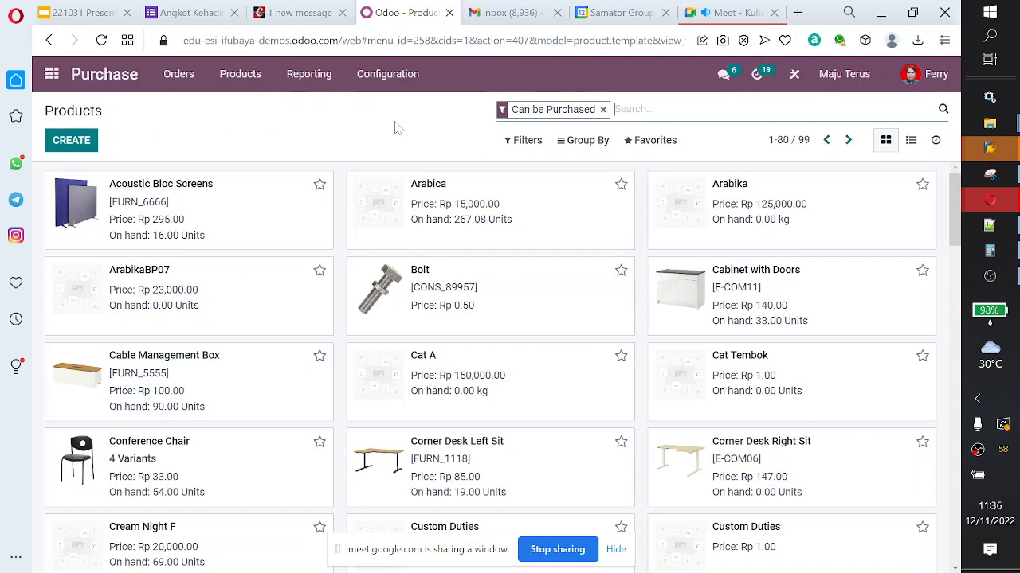
click(96, 137)
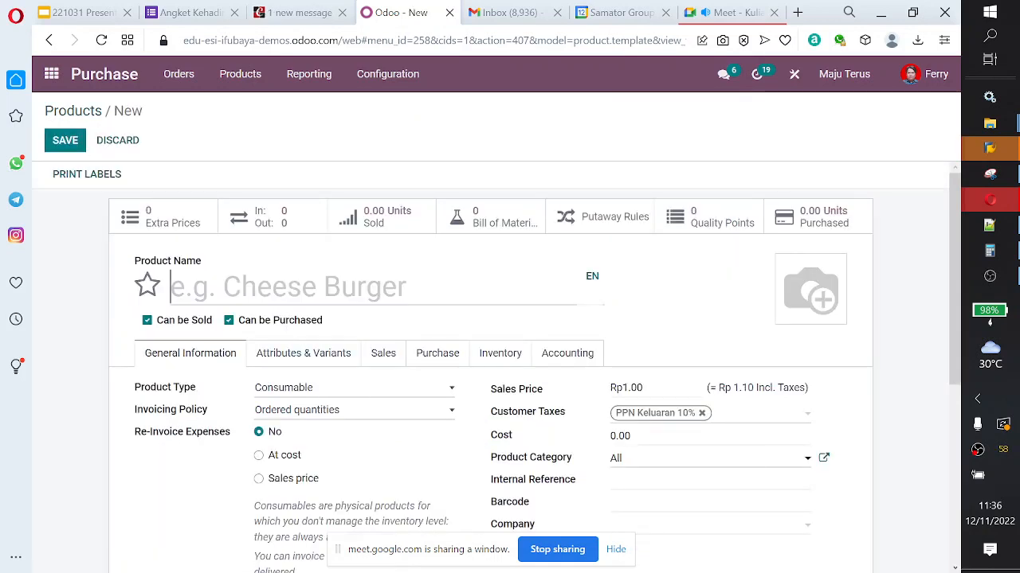
text(Landed )
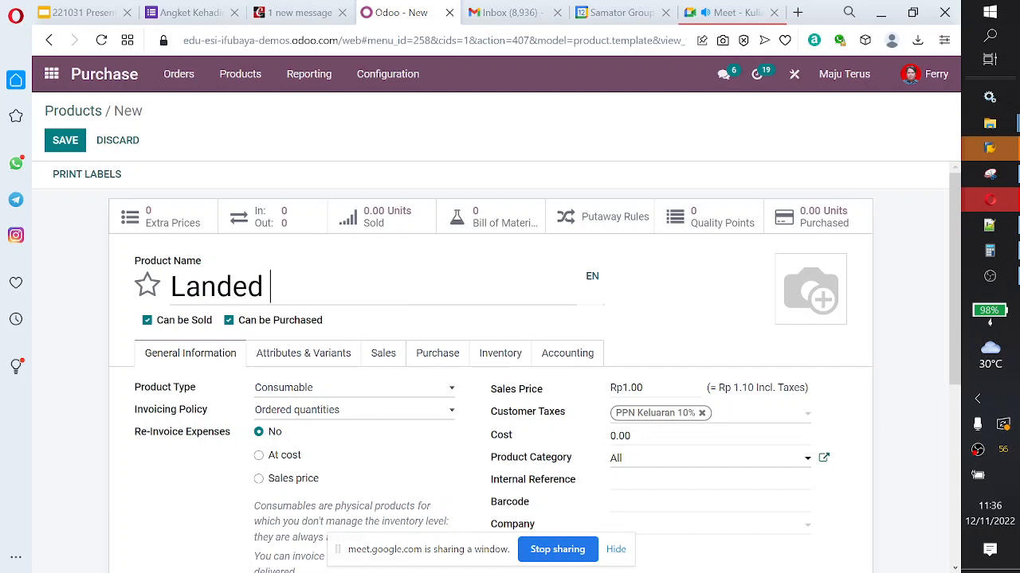
text(Cost)
Step: Examine the Landed Cost product's variant, sales, purchase, inventory and accounting settings for a landed cost option
scroll(521, 342, down, 3)
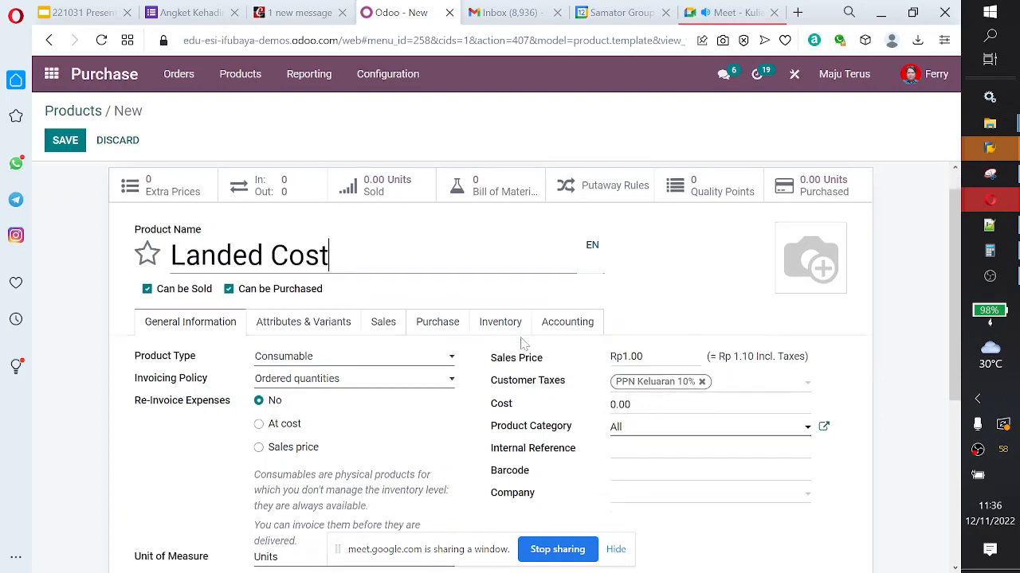
scroll(521, 346, up, 2)
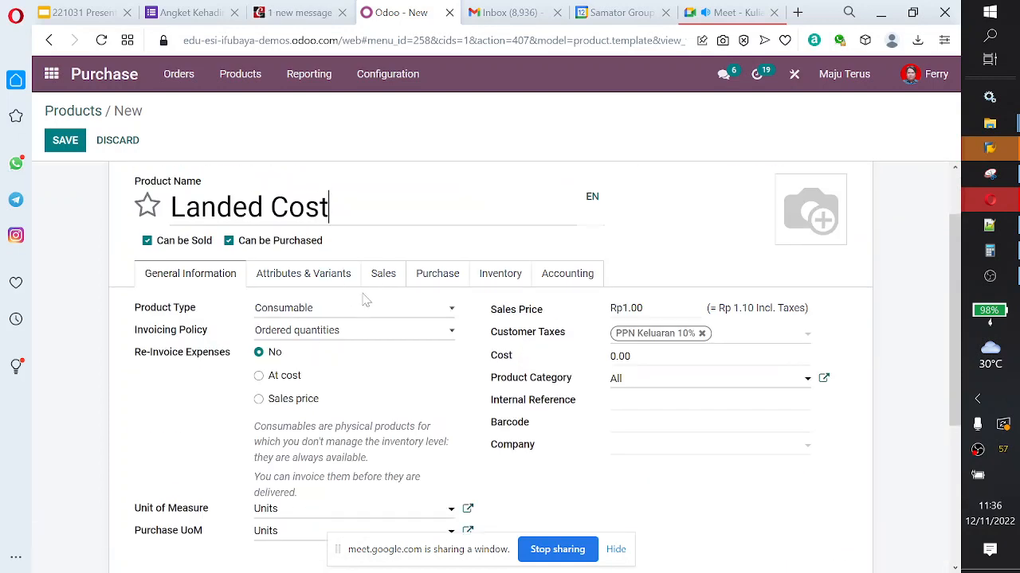
click(311, 276)
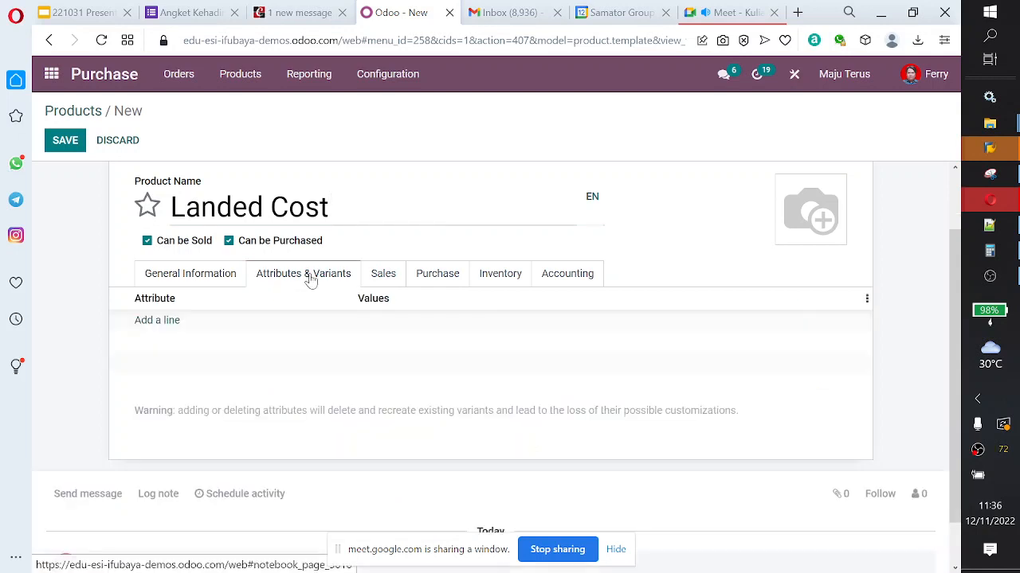
click(391, 275)
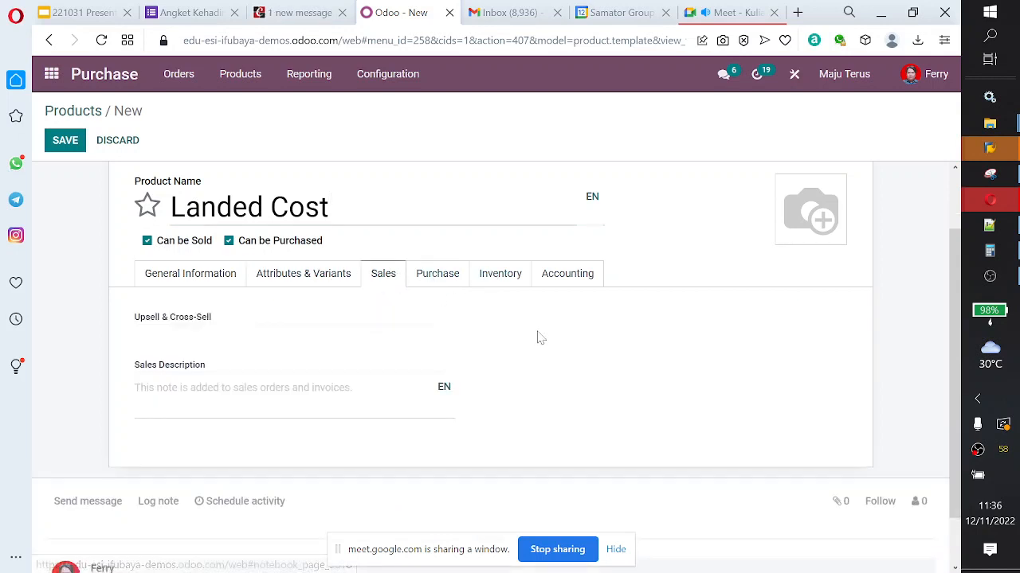
scroll(478, 271, down, 1)
click(442, 224)
scroll(501, 314, down, 1)
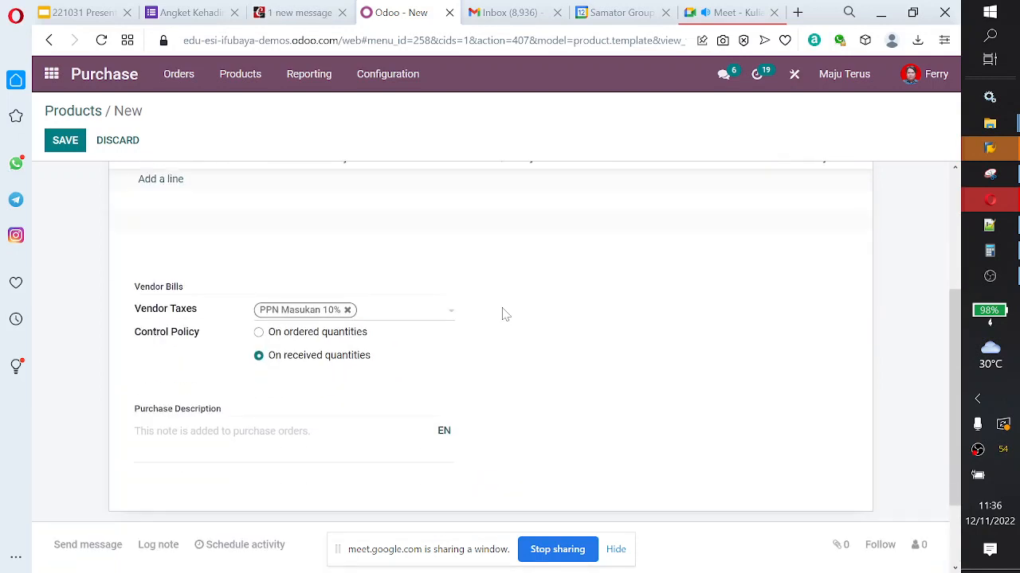
scroll(501, 314, up, 1)
click(502, 214)
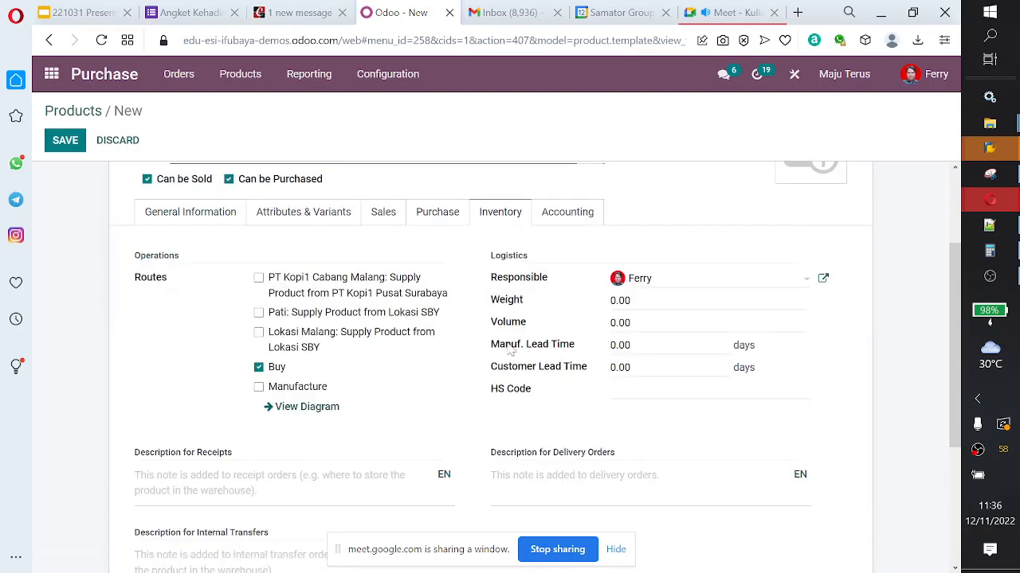
scroll(525, 356, down, 1)
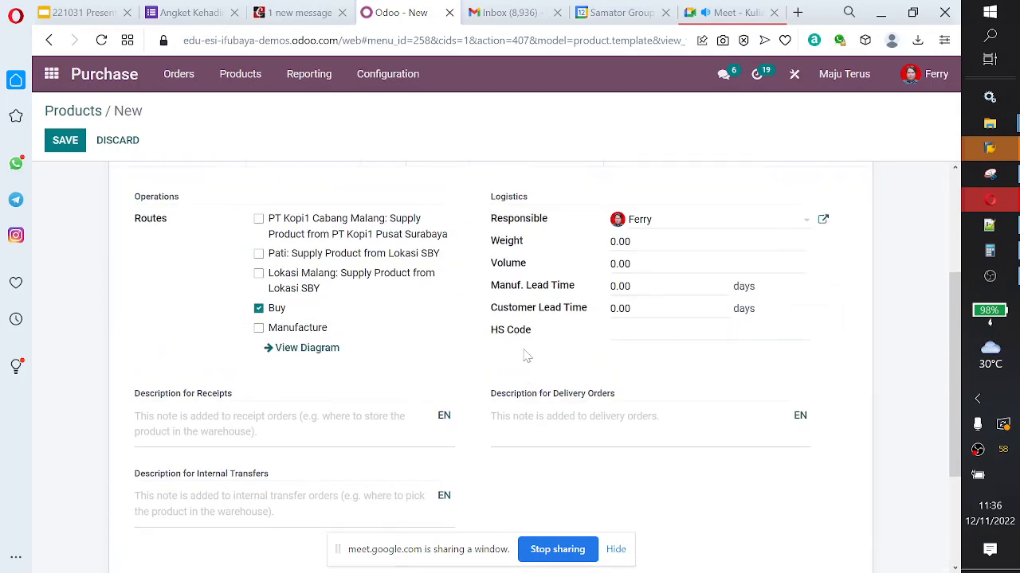
scroll(550, 338, up, 2)
click(565, 301)
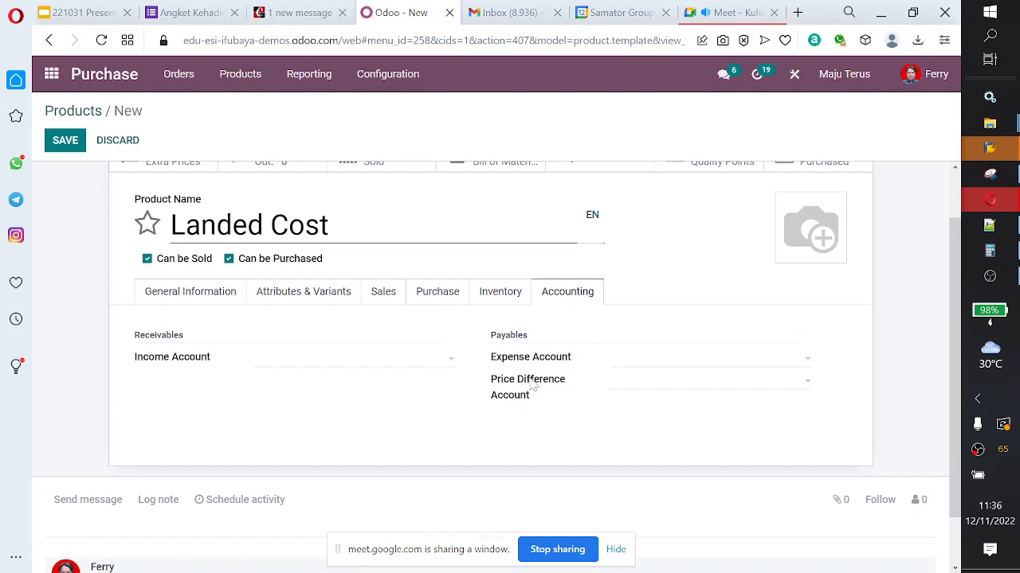
scroll(530, 389, down, 2)
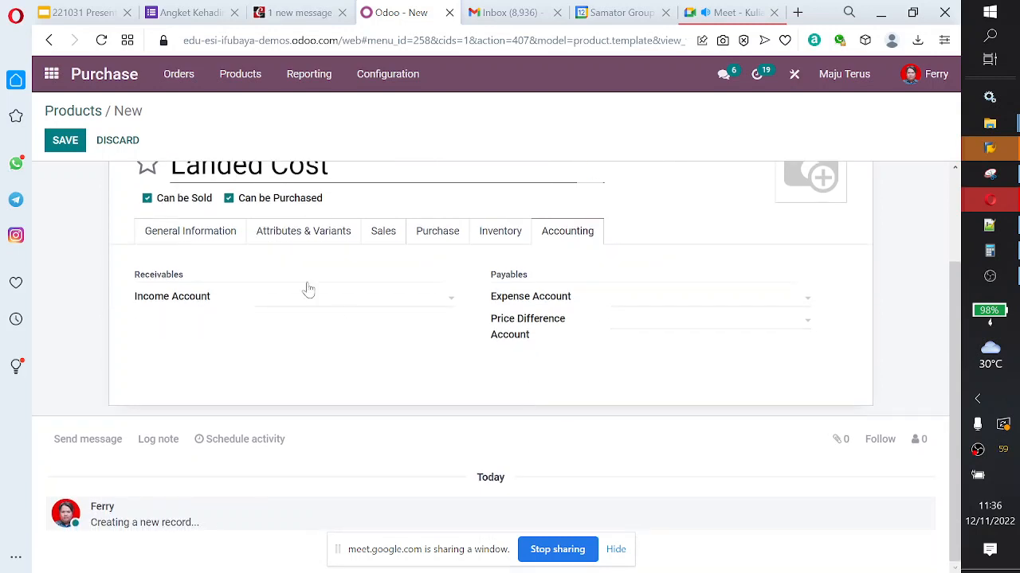
Step: Set the Landed Cost product's type to Storable Product
click(204, 231)
click(368, 270)
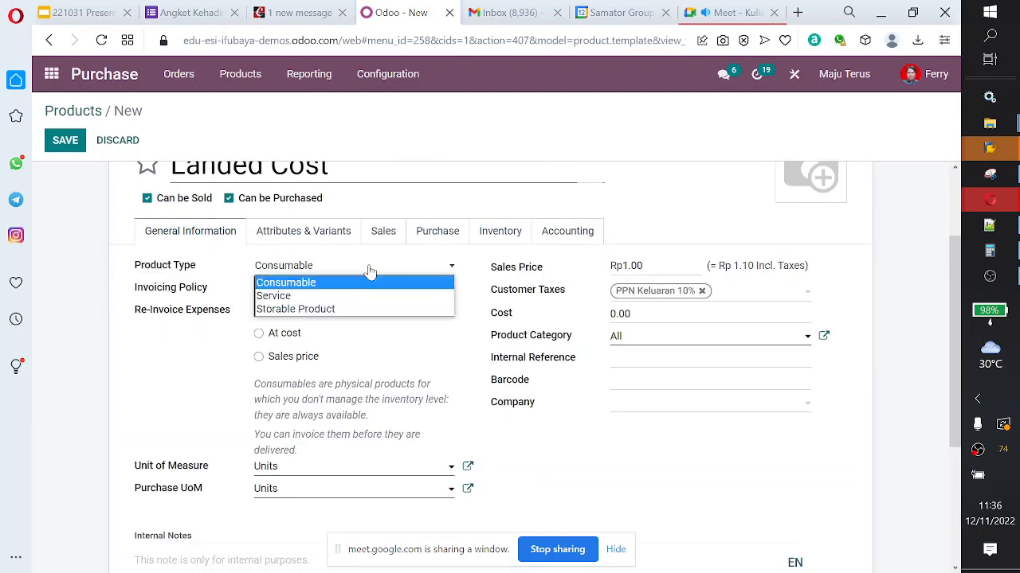
click(359, 310)
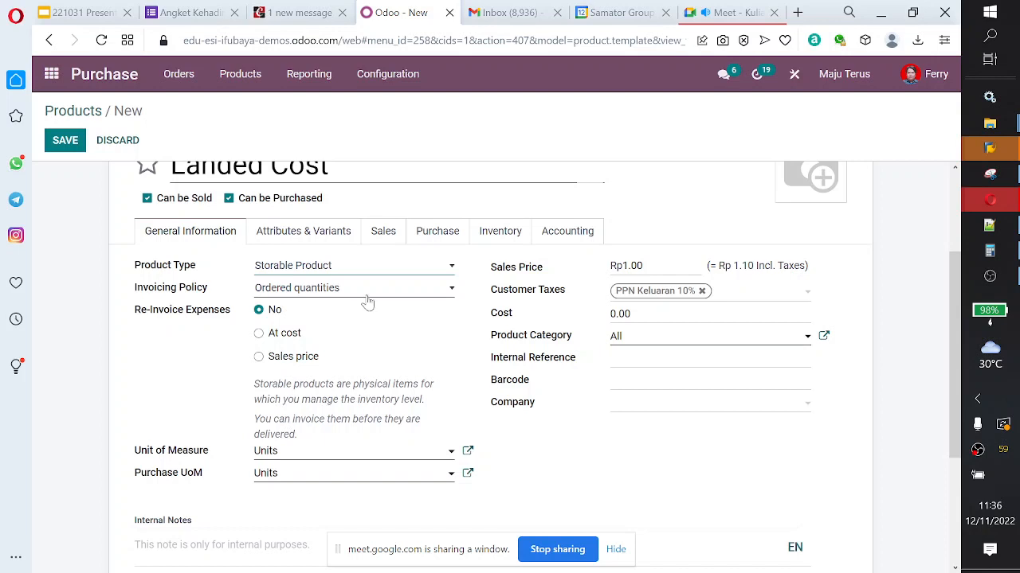
Step: Set the Landed Cost product's type to Service and check its invoicing policy choices
click(383, 271)
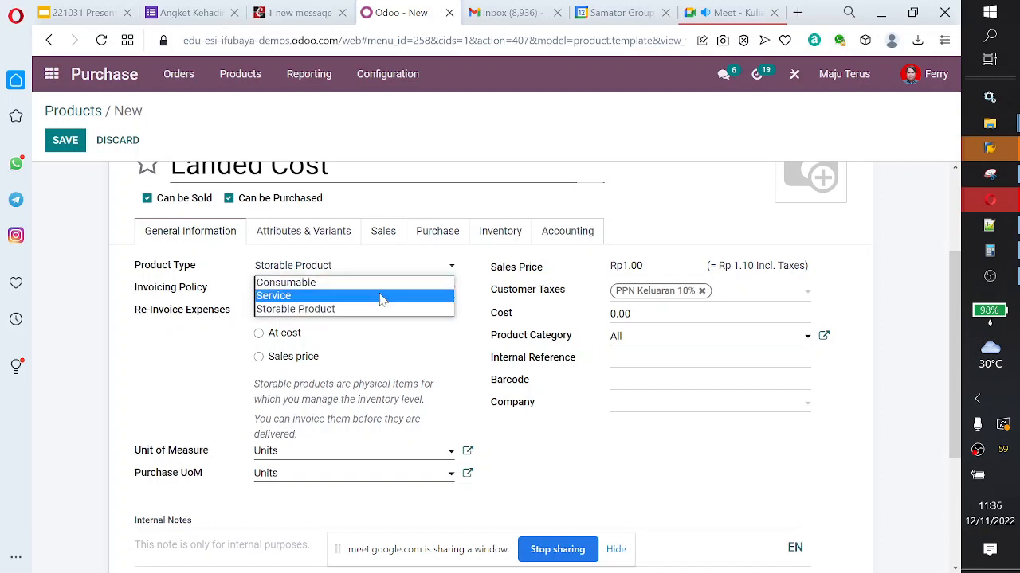
click(381, 296)
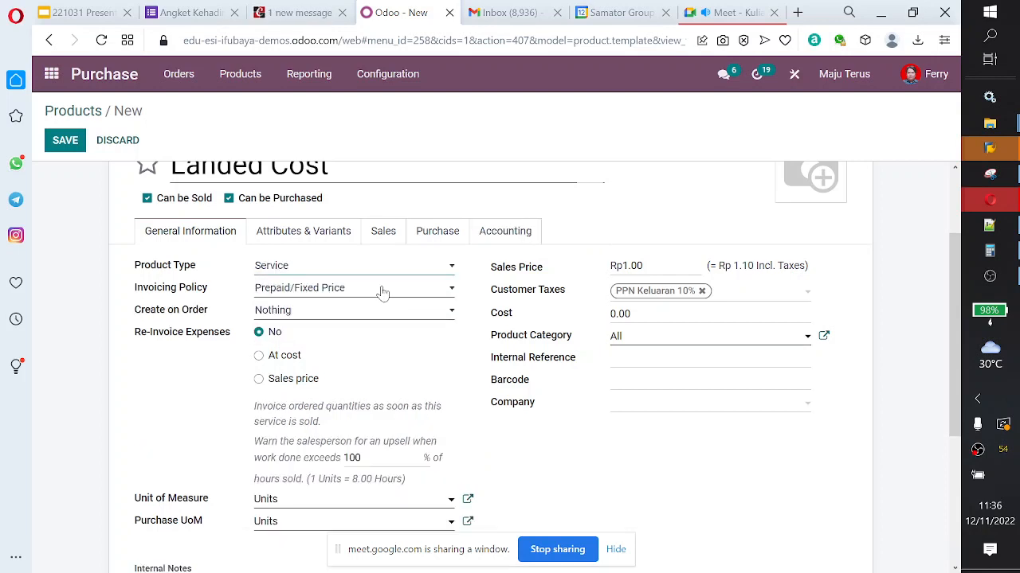
scroll(387, 284, down, 1)
scroll(386, 287, up, 2)
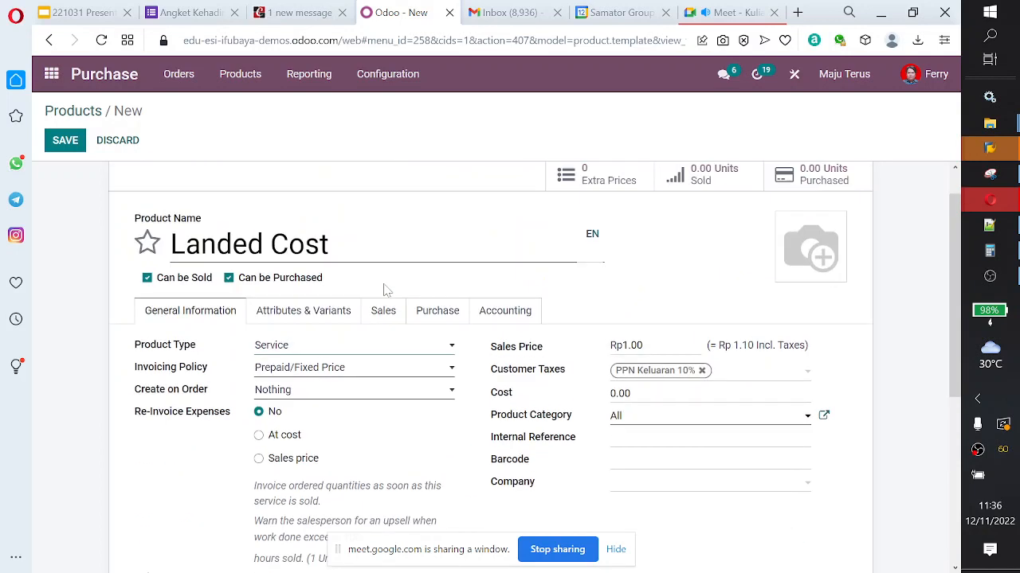
click(371, 370)
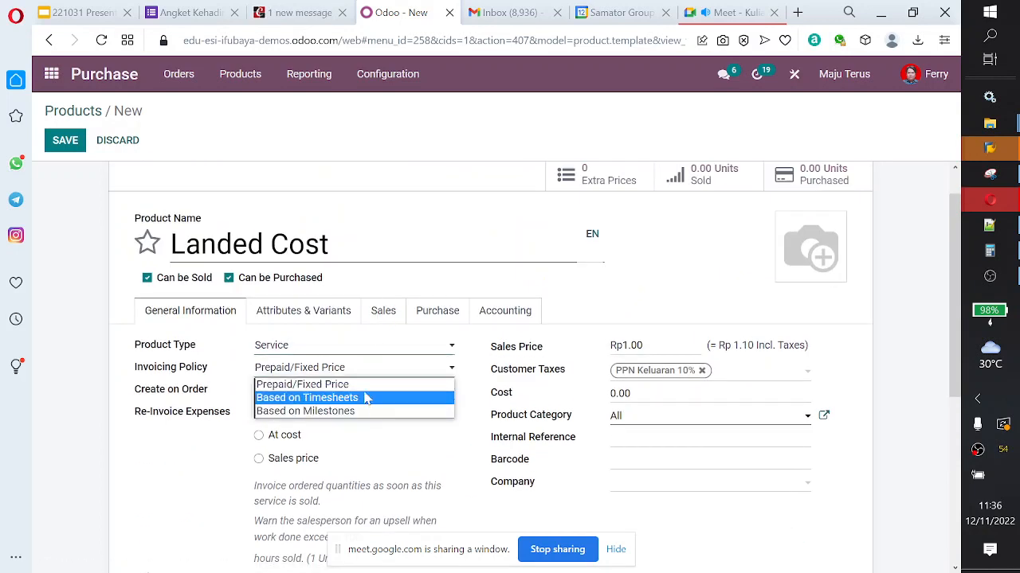
Step: Set the Landed Cost product's type to Consumable
click(366, 354)
click(368, 353)
click(354, 362)
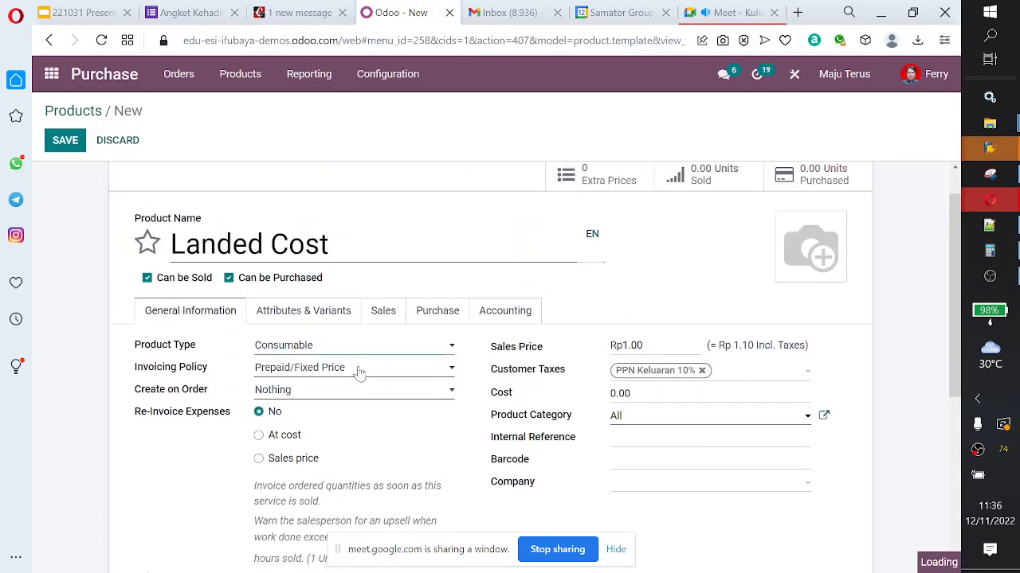
scroll(481, 371, down, 2)
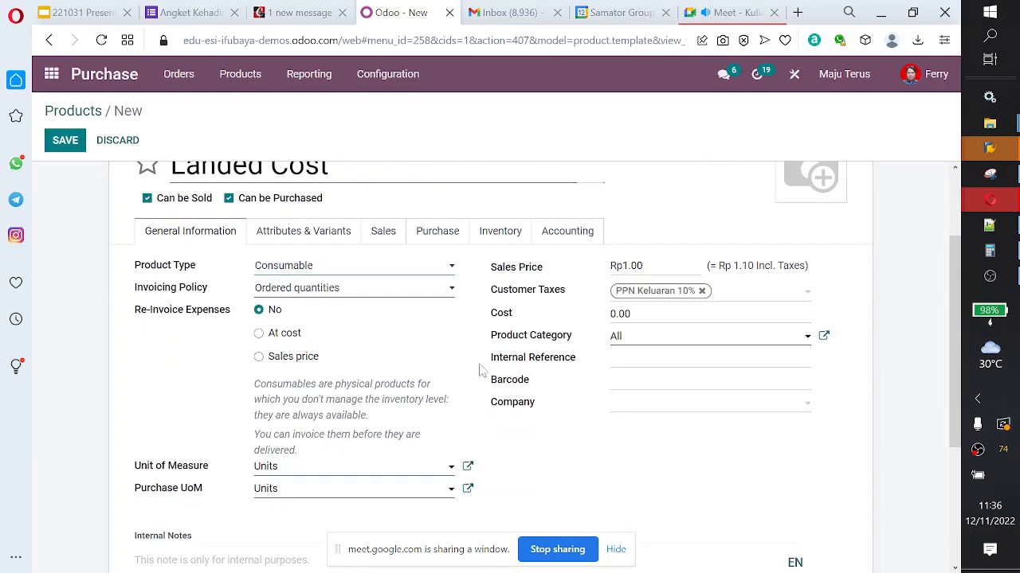
scroll(481, 371, up, 2)
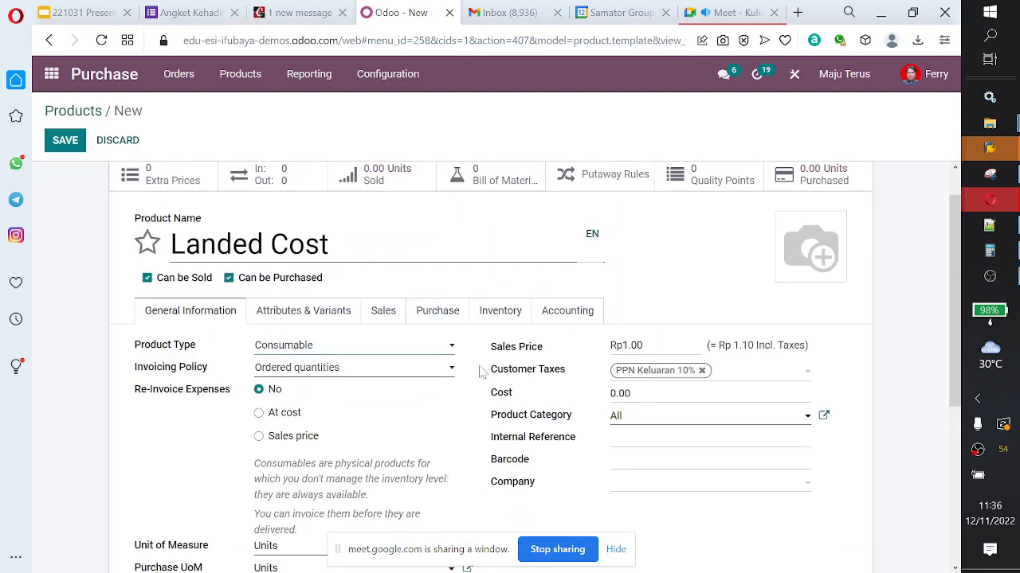
Step: Examine the consumable product's variant, sales, purchase, inventory and accounting settings for a landed cost option
click(317, 317)
click(384, 315)
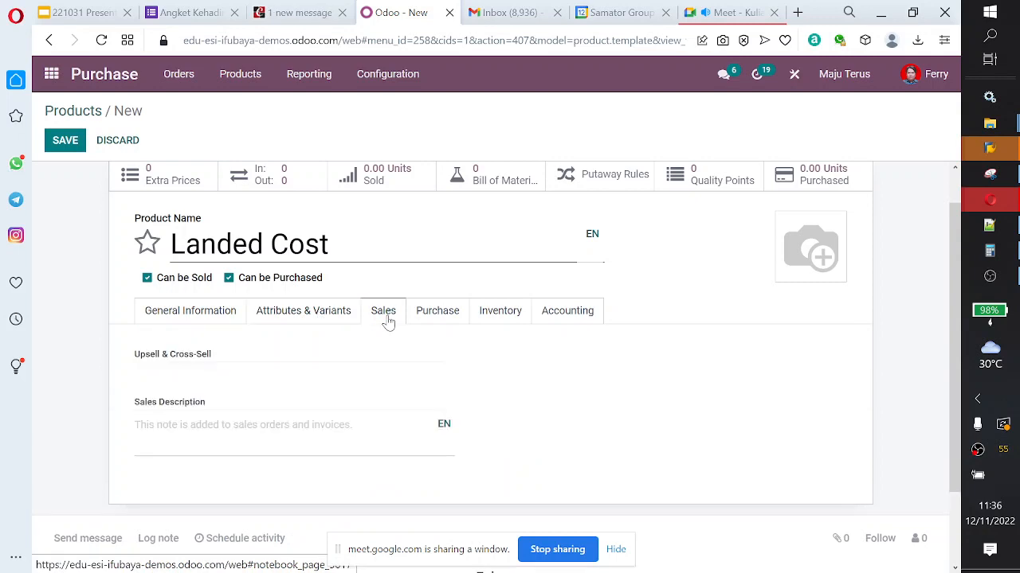
click(428, 316)
scroll(454, 386, down, 3)
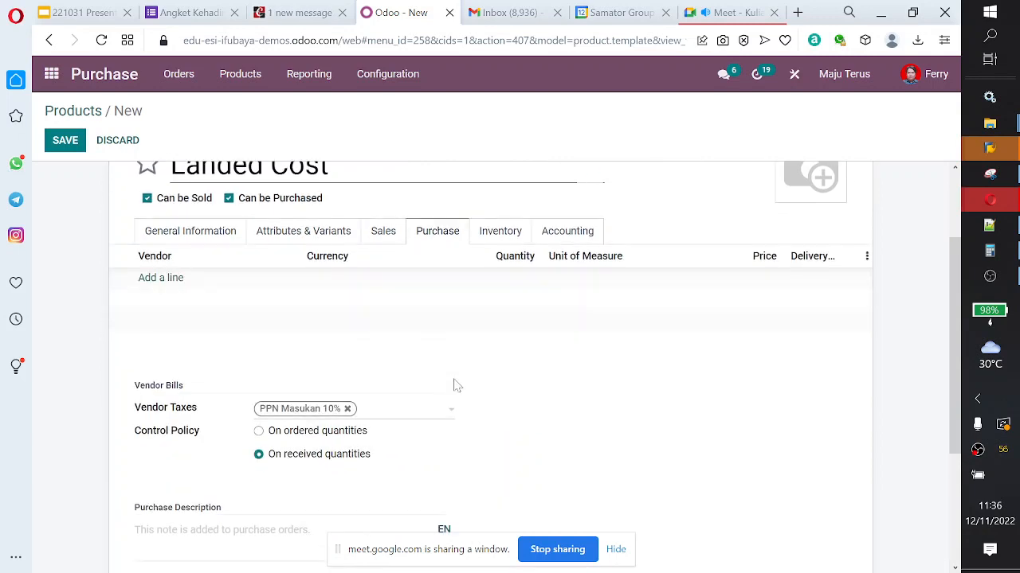
scroll(454, 387, up, 1)
scroll(531, 345, up, 3)
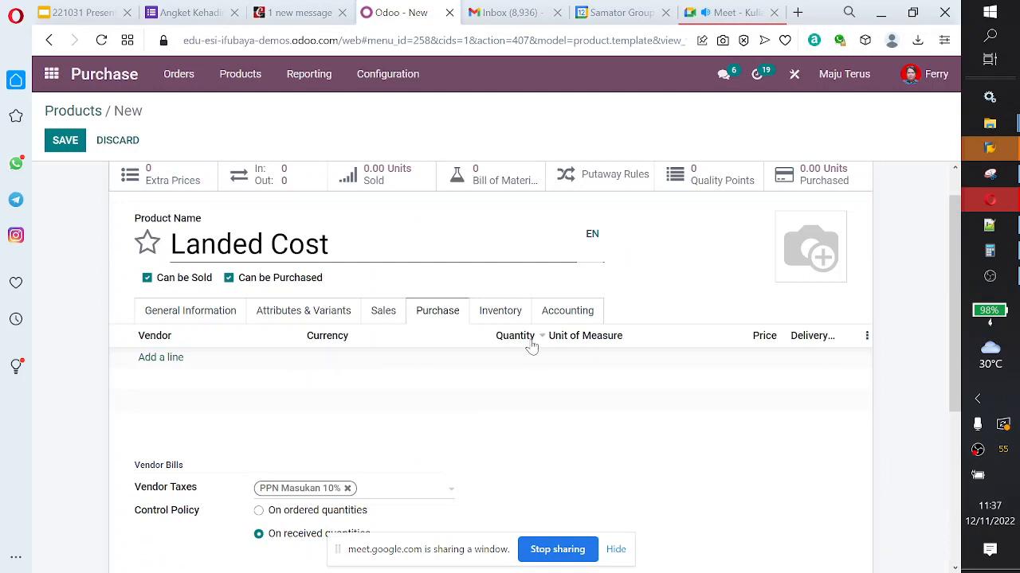
click(505, 319)
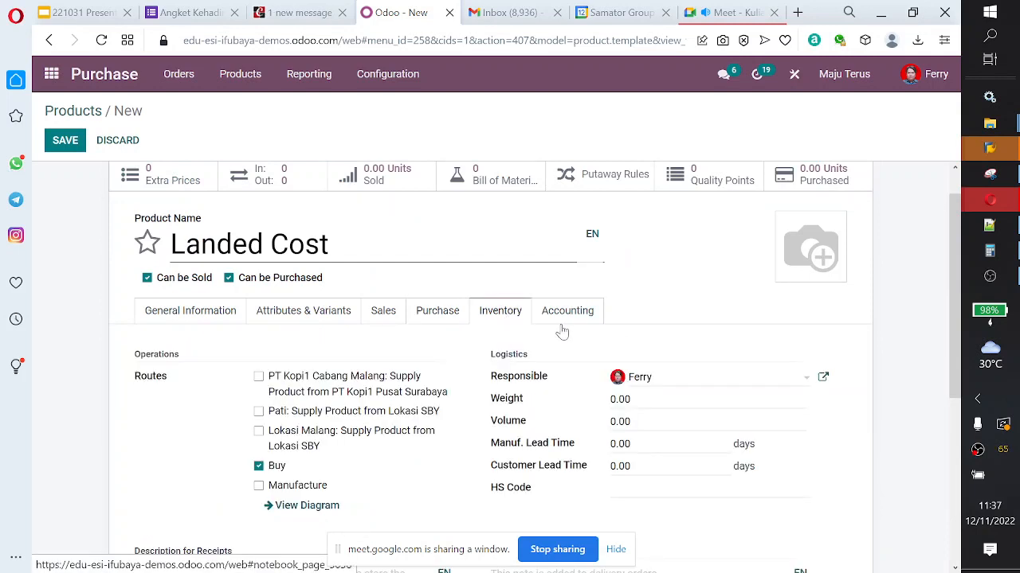
scroll(563, 331, down, 2)
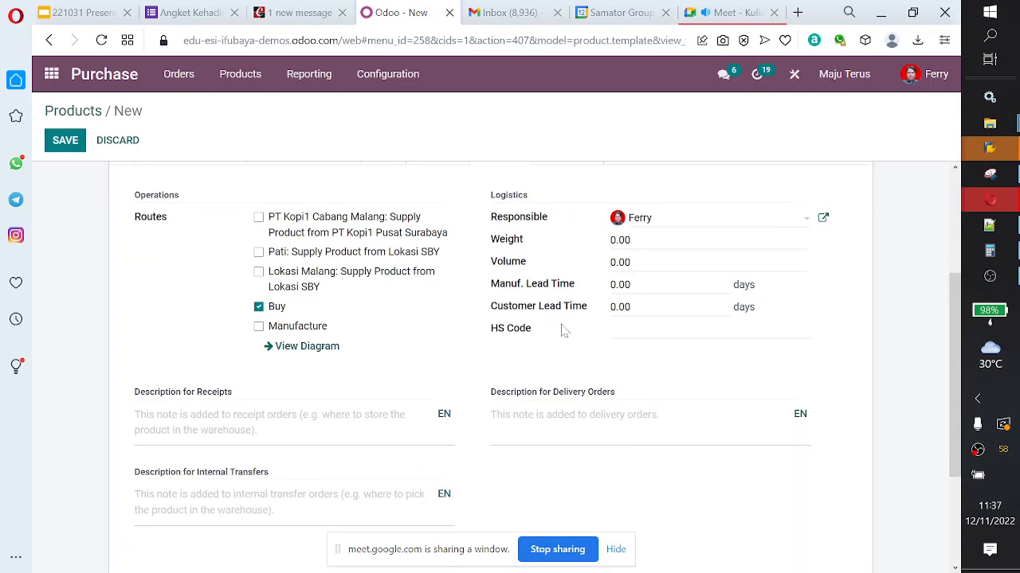
scroll(558, 335, up, 2)
click(547, 359)
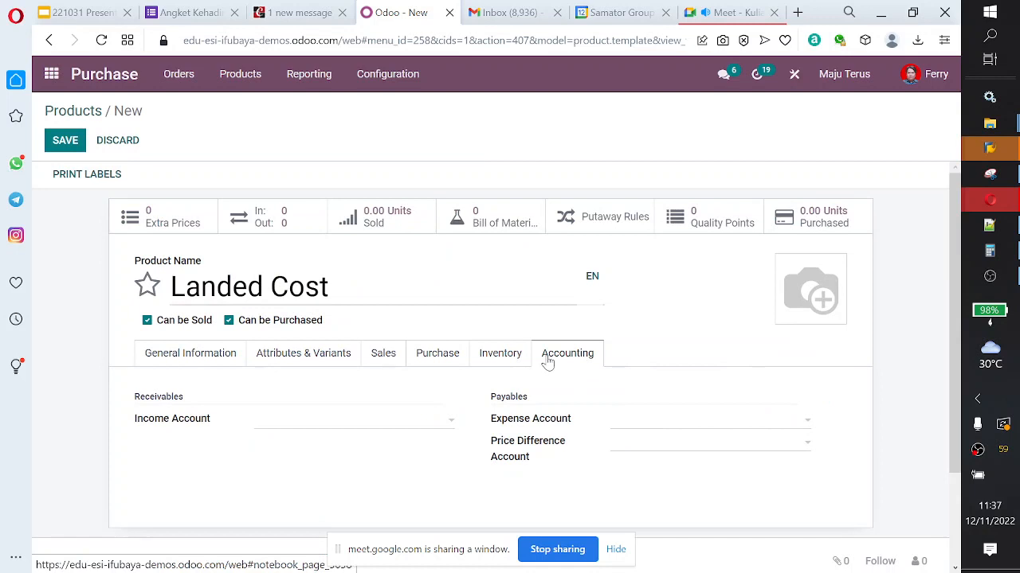
scroll(547, 360, down, 3)
scroll(548, 362, up, 3)
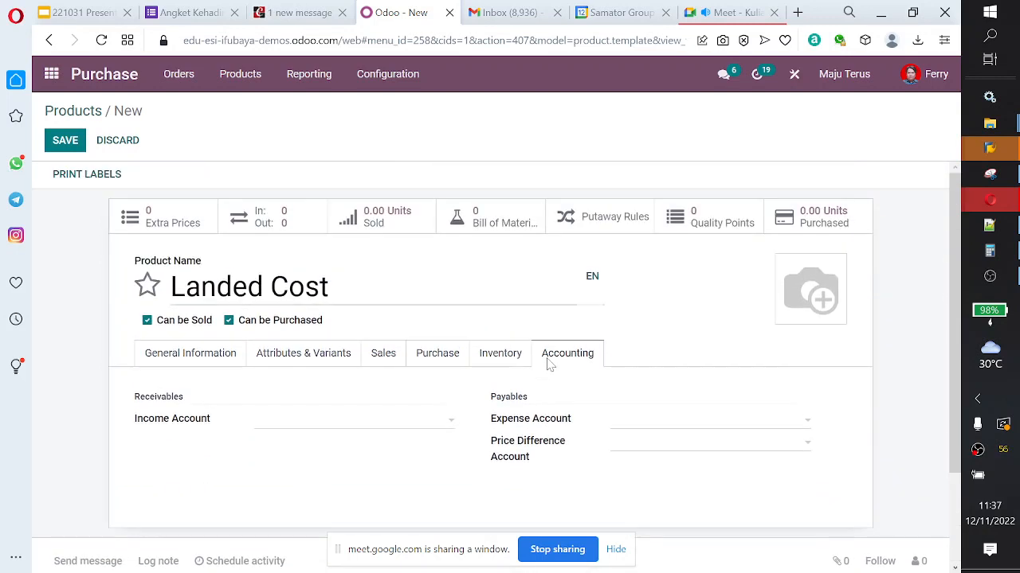
Step: Search the product form's general information for the word "landed"
click(219, 364)
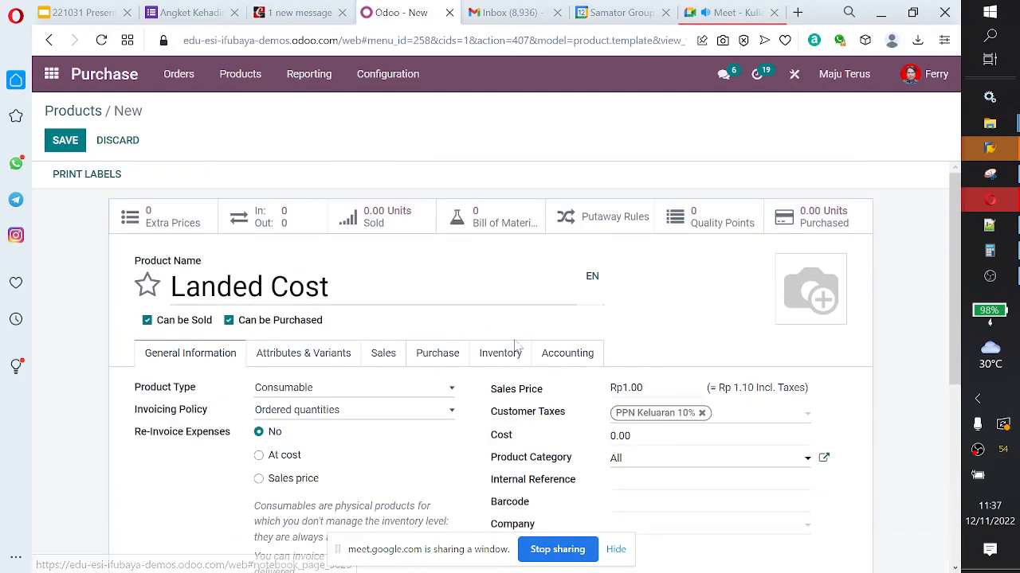
scroll(516, 345, down, 1)
key(ctrl+f)
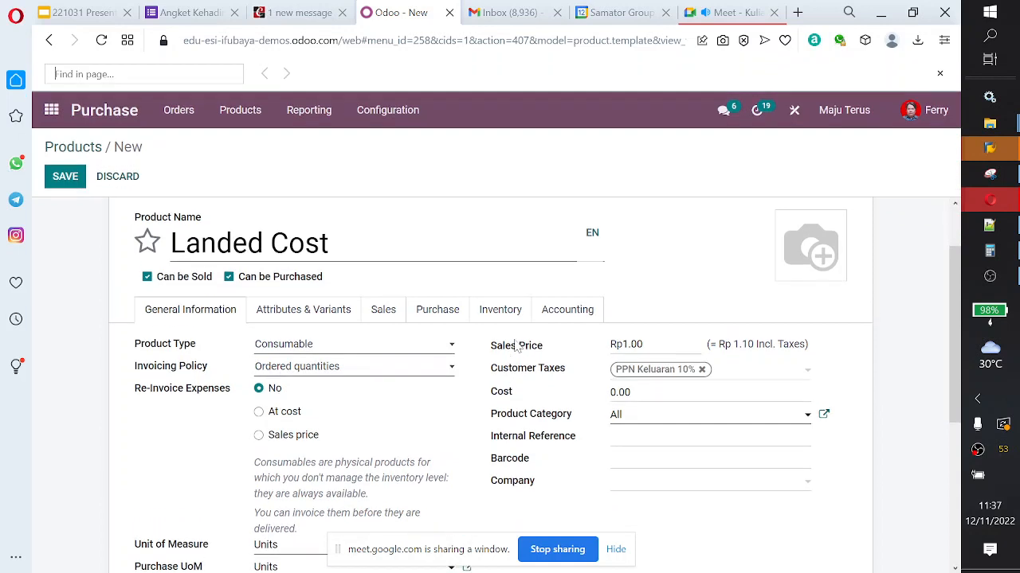
text(landed)
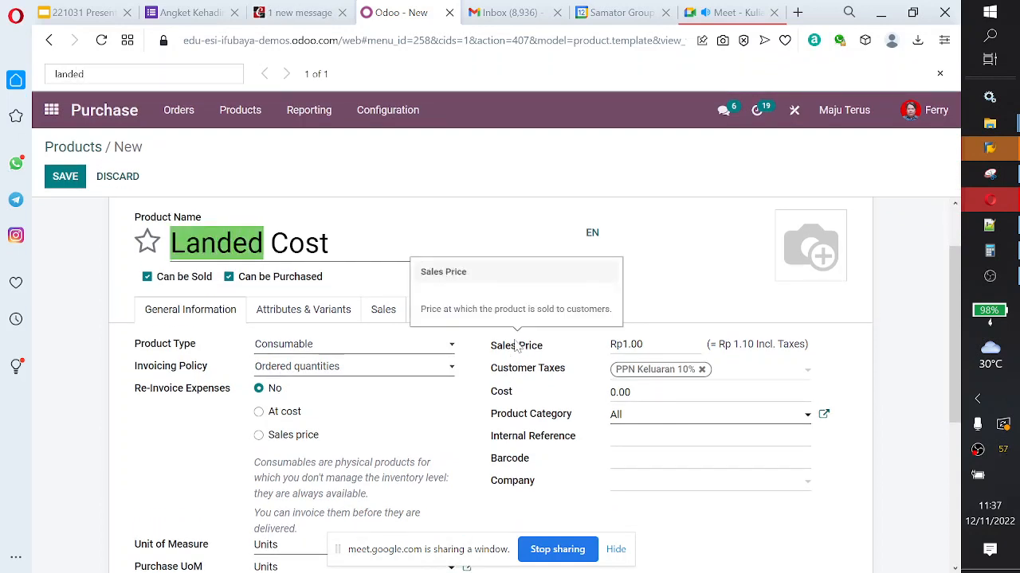
key(Escape)
Step: Review the remaining general information and save the new Landed Cost product
scroll(687, 394, down, 1)
scroll(687, 394, up, 2)
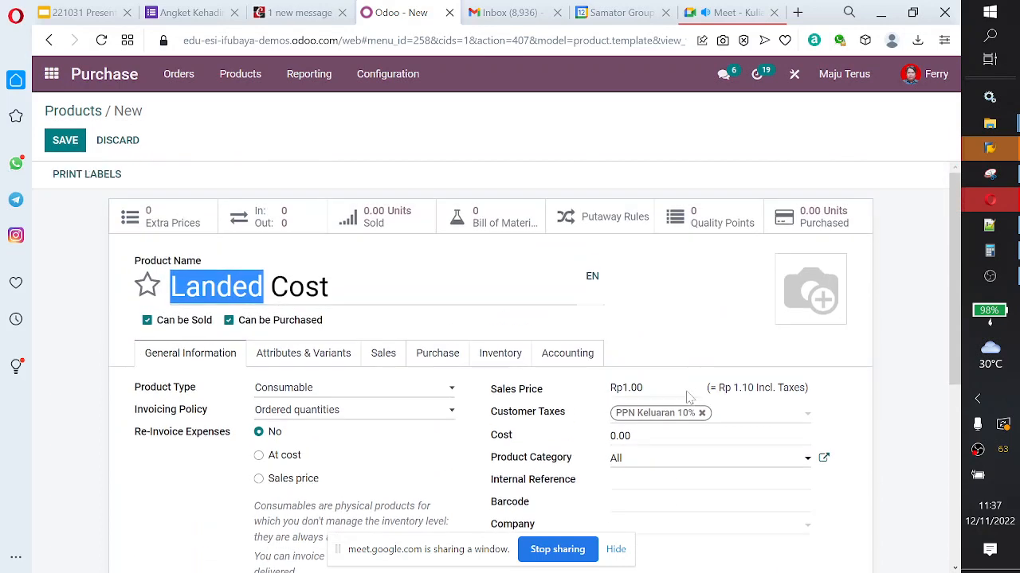
scroll(687, 396, down, 5)
scroll(687, 396, up, 5)
scroll(657, 382, down, 2)
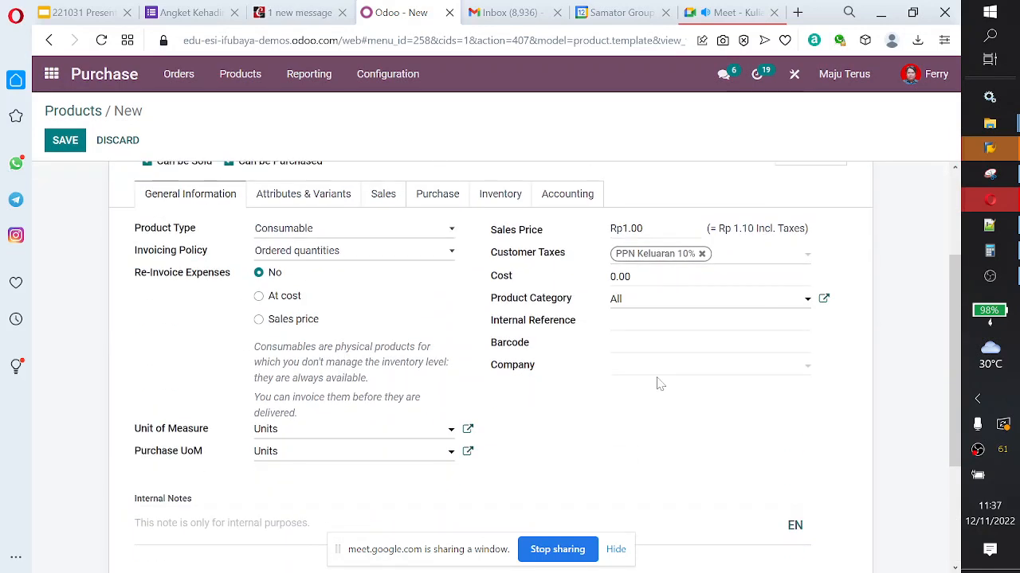
scroll(592, 443, down, 3)
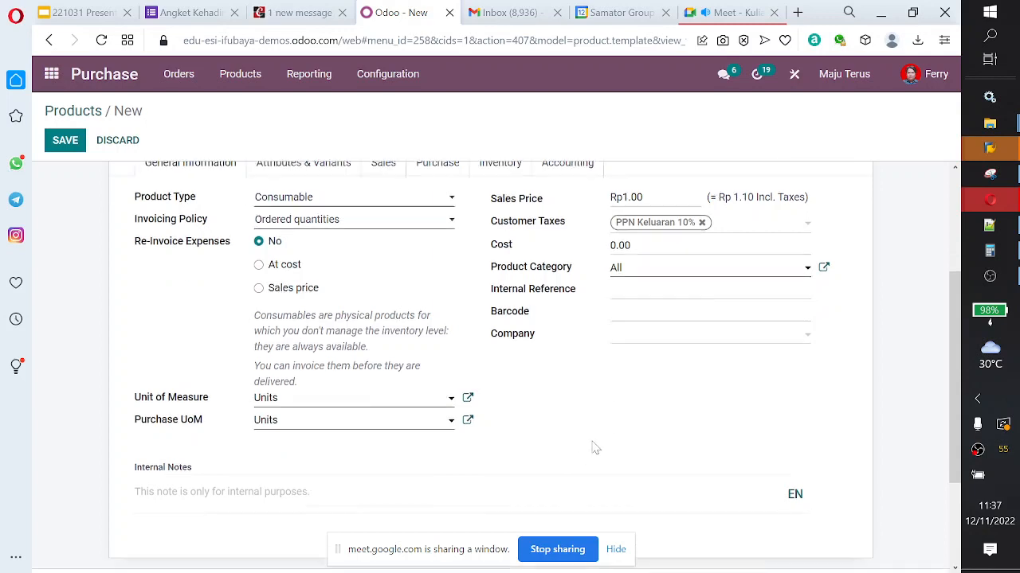
scroll(484, 322, up, 5)
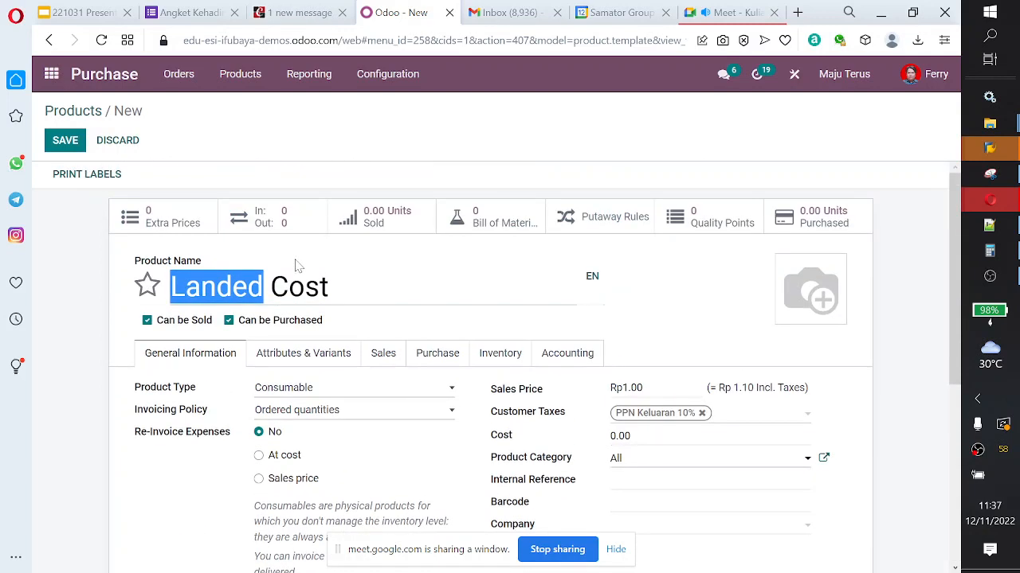
click(64, 141)
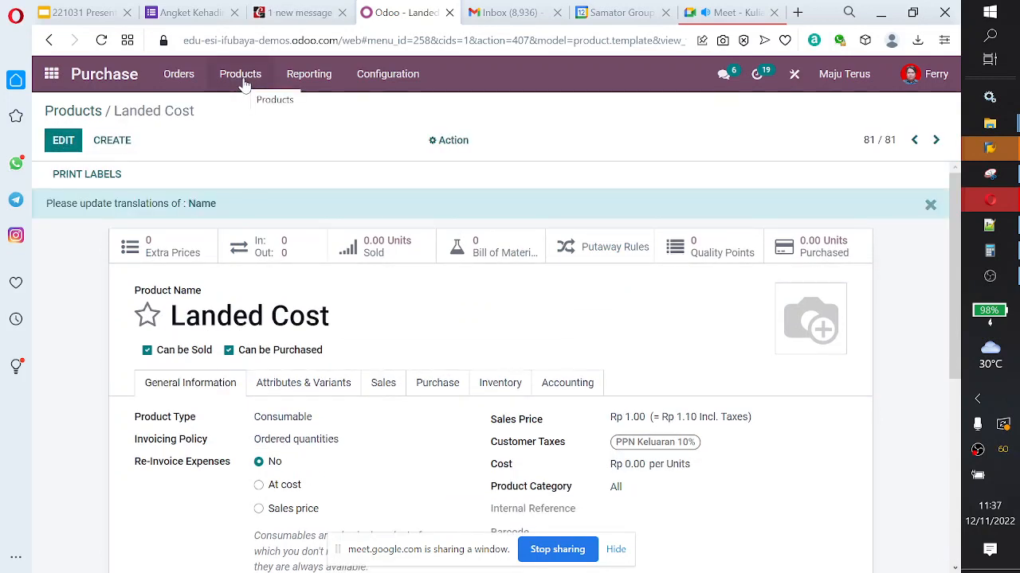
Step: Switch to the Accounting app and open the draft vendor bill for the Storage Box purchase
click(175, 88)
click(55, 76)
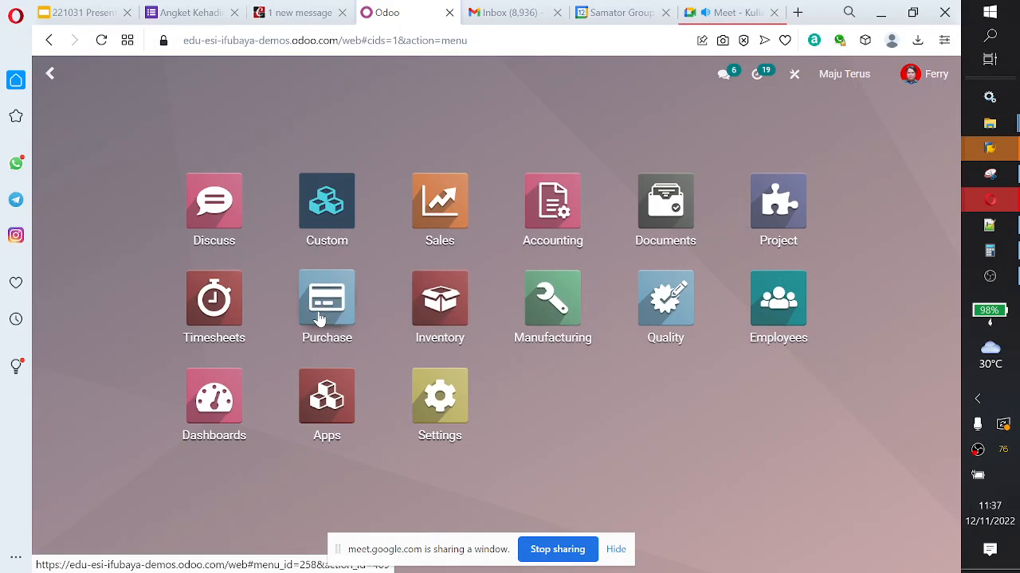
click(558, 226)
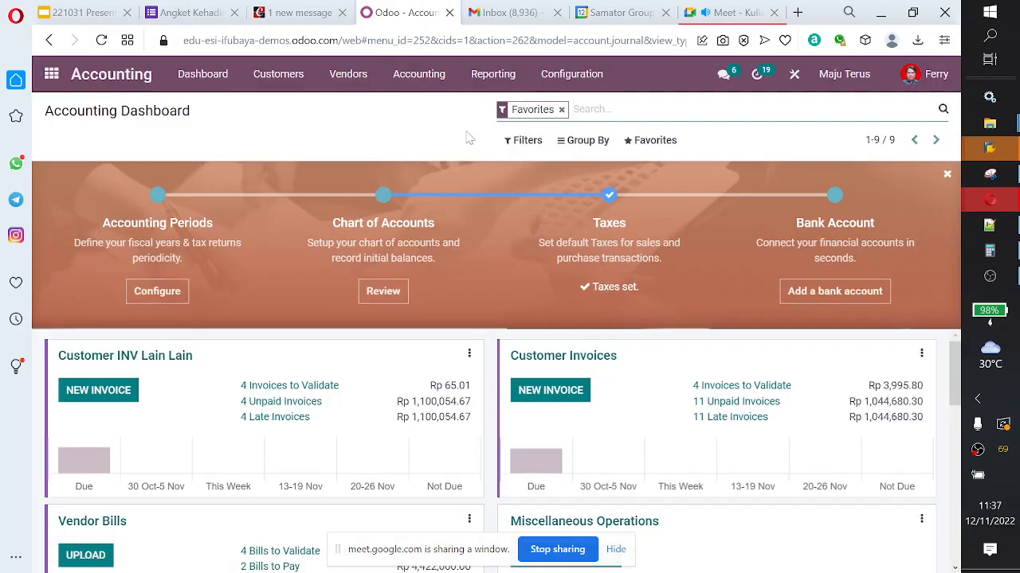
click(418, 76)
mouse_move(293, 79)
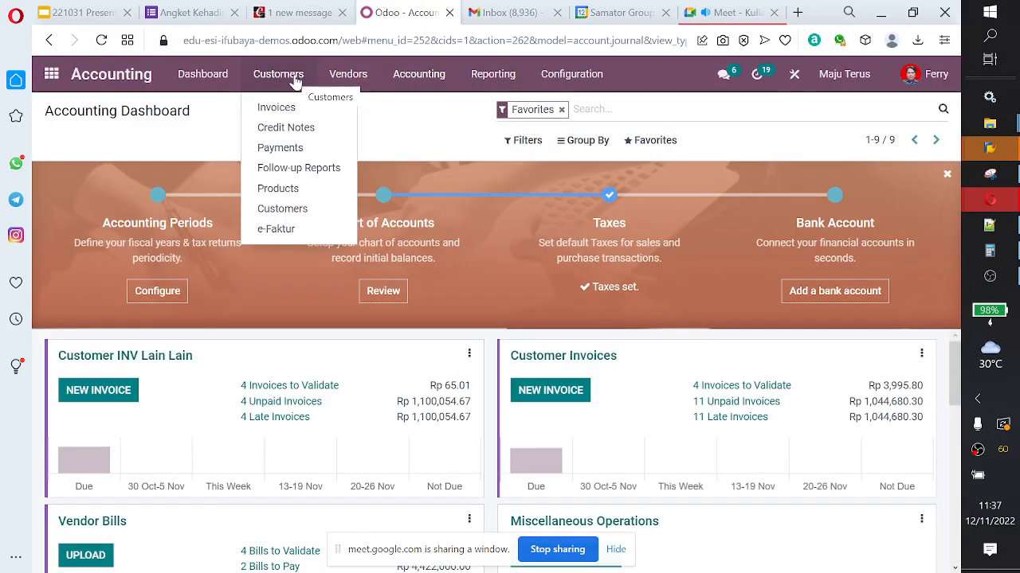
mouse_move(348, 76)
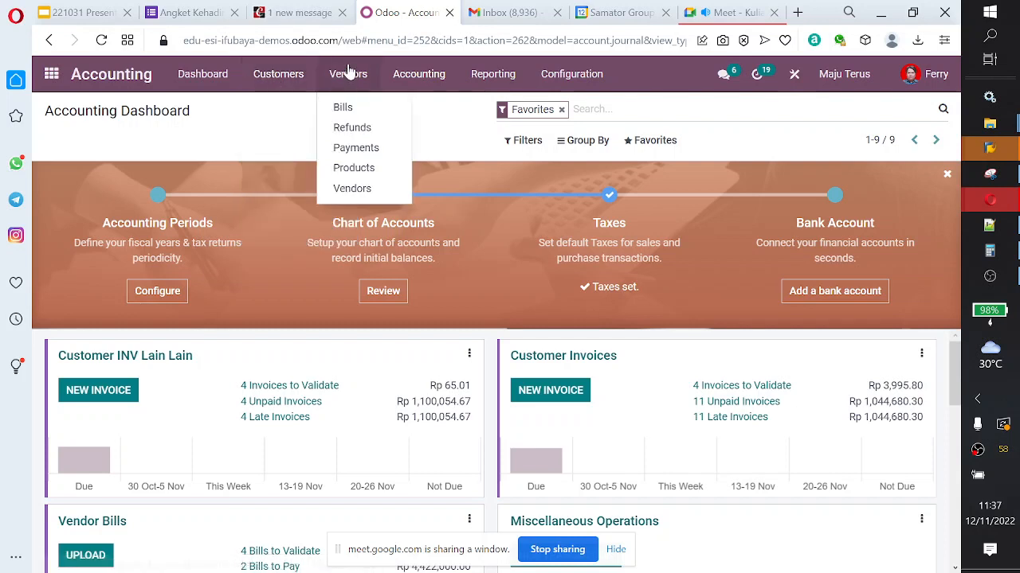
click(342, 112)
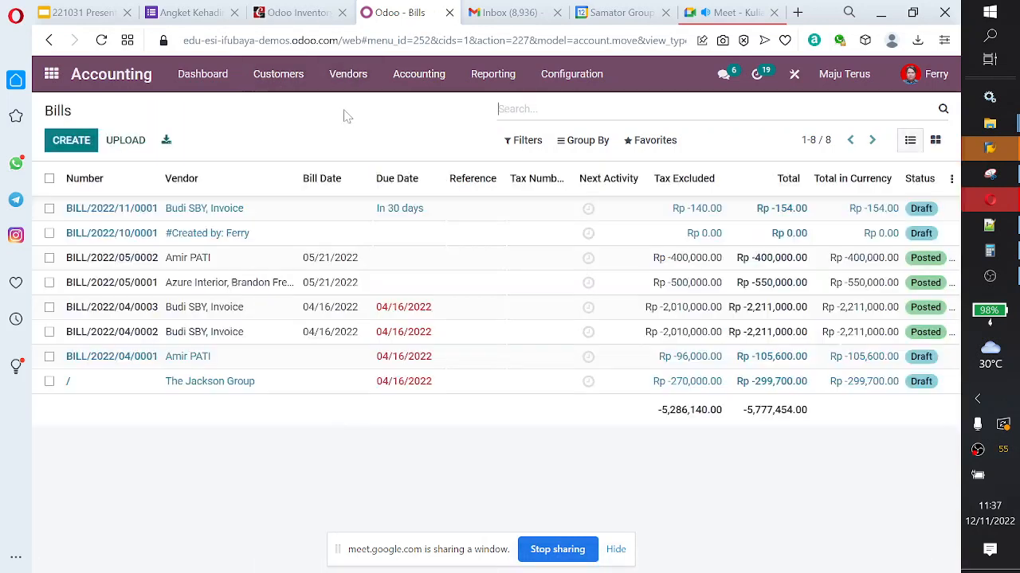
click(363, 220)
scroll(453, 355, down, 3)
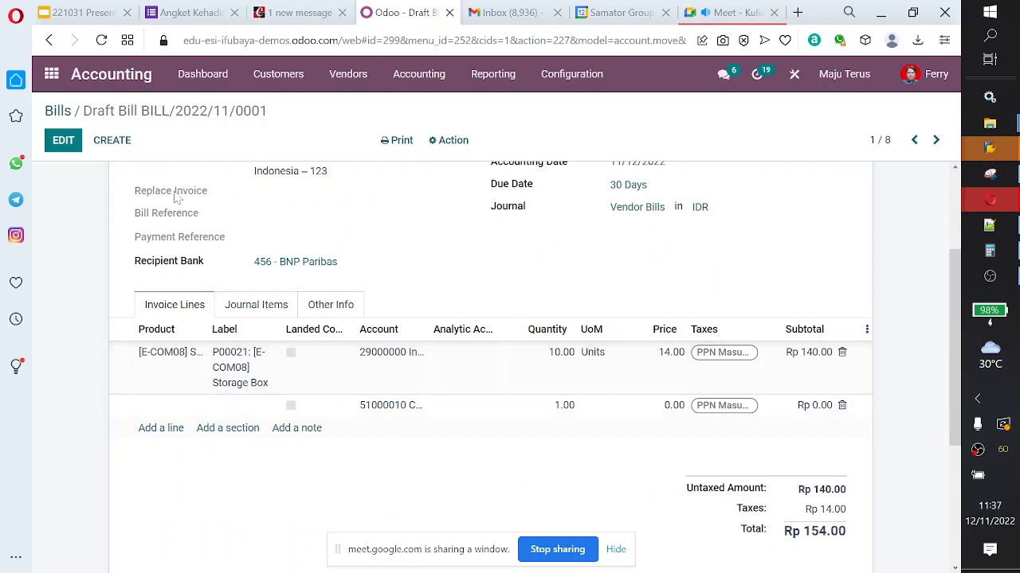
Step: Edit the draft bill and choose Landed Cost as the product of the empty second invoice line
click(52, 139)
scroll(303, 401, down, 2)
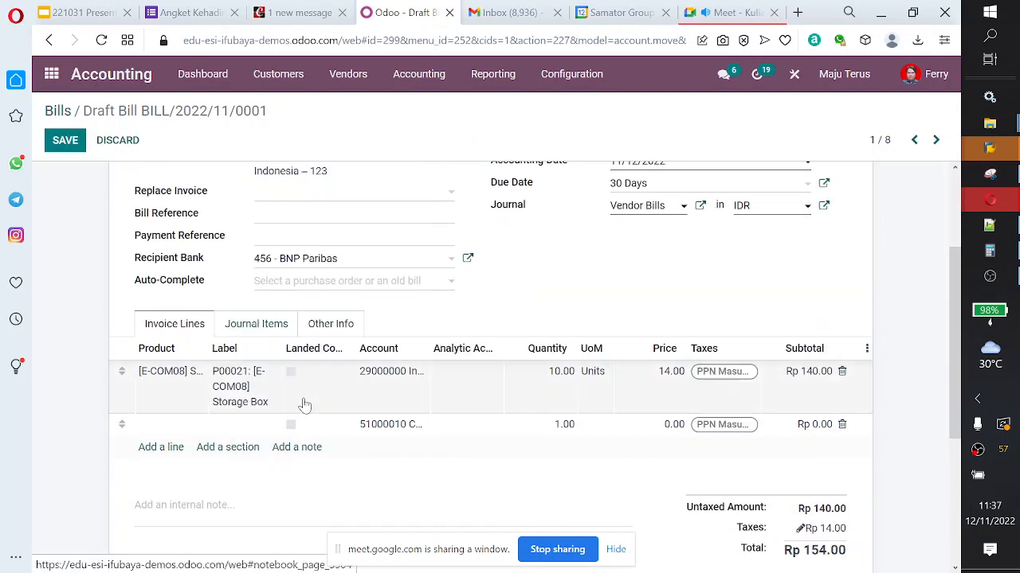
click(161, 446)
click(198, 426)
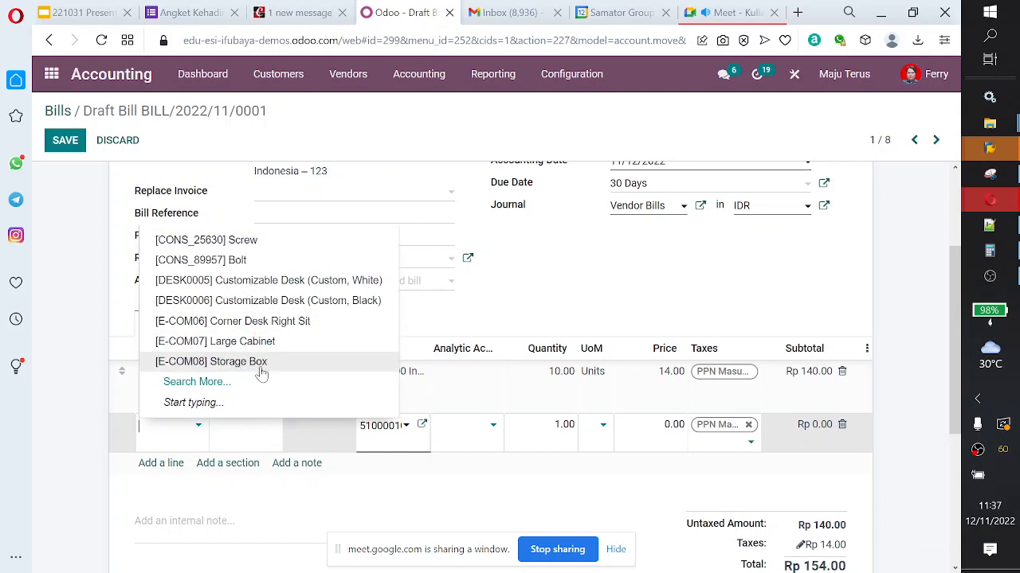
text(landed)
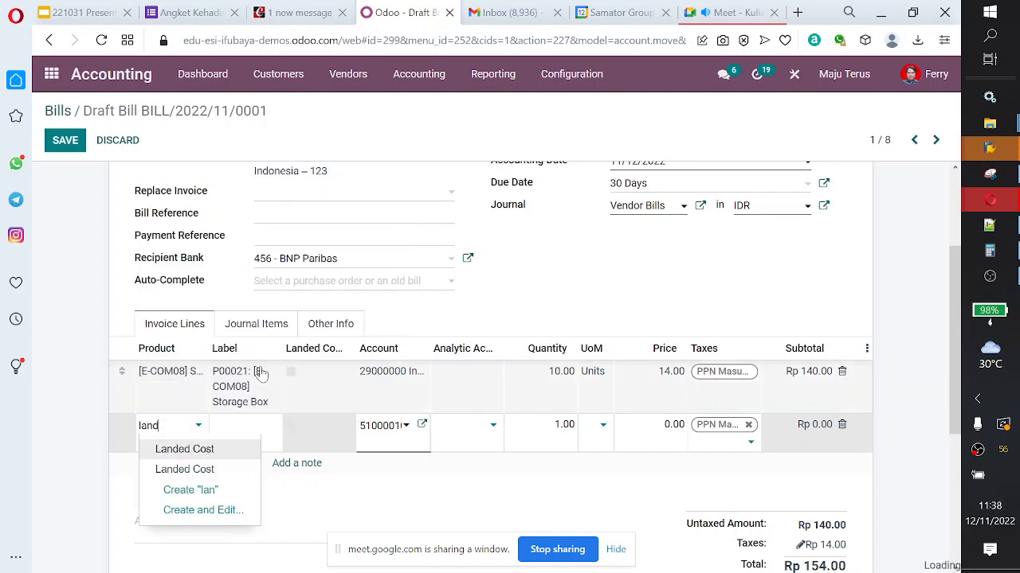
click(228, 456)
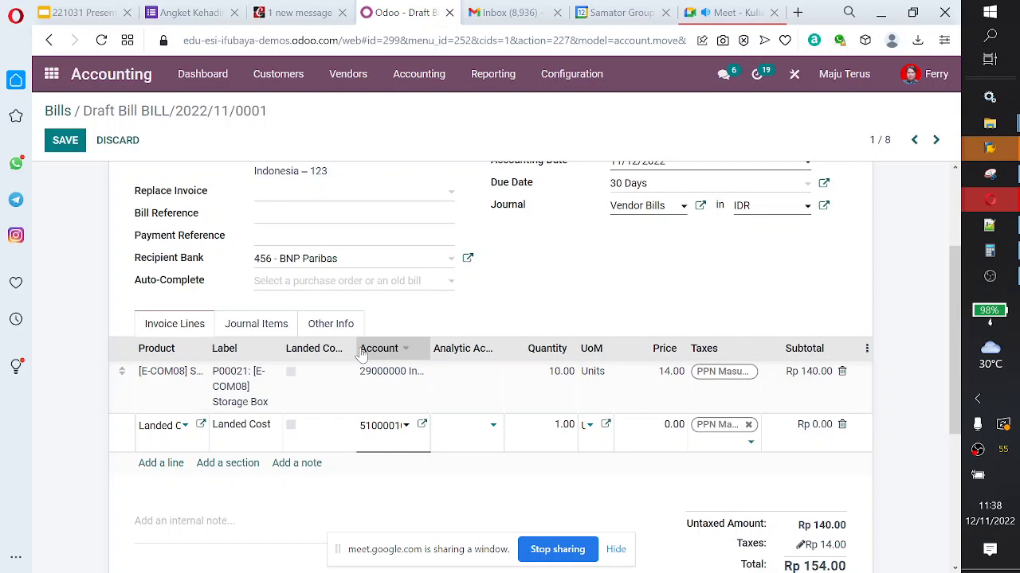
Step: Try to mark the Landed Cost line under a widened Landed Costs column, and review the bill's journal items
drag(388, 356, 431, 356)
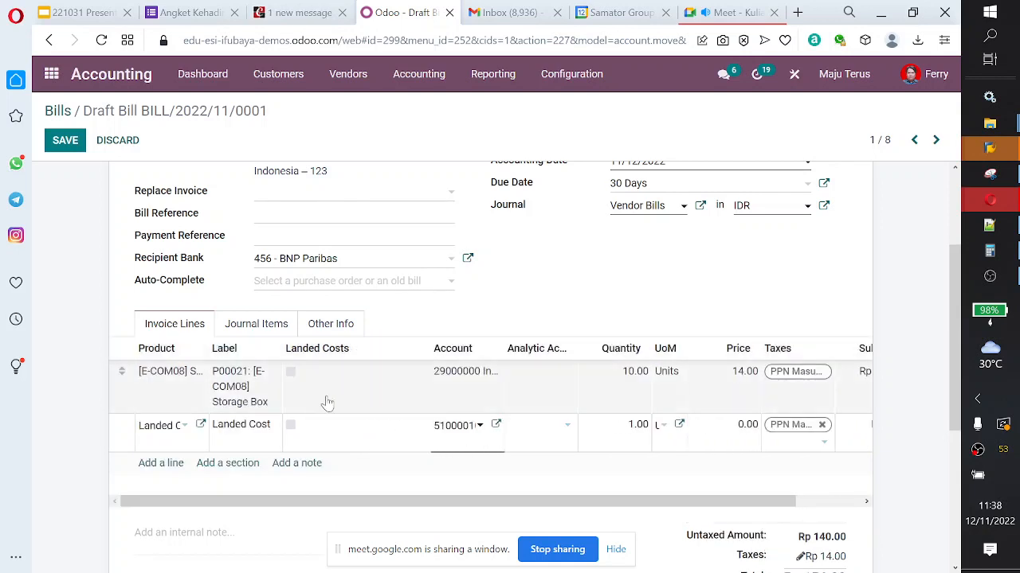
click(291, 425)
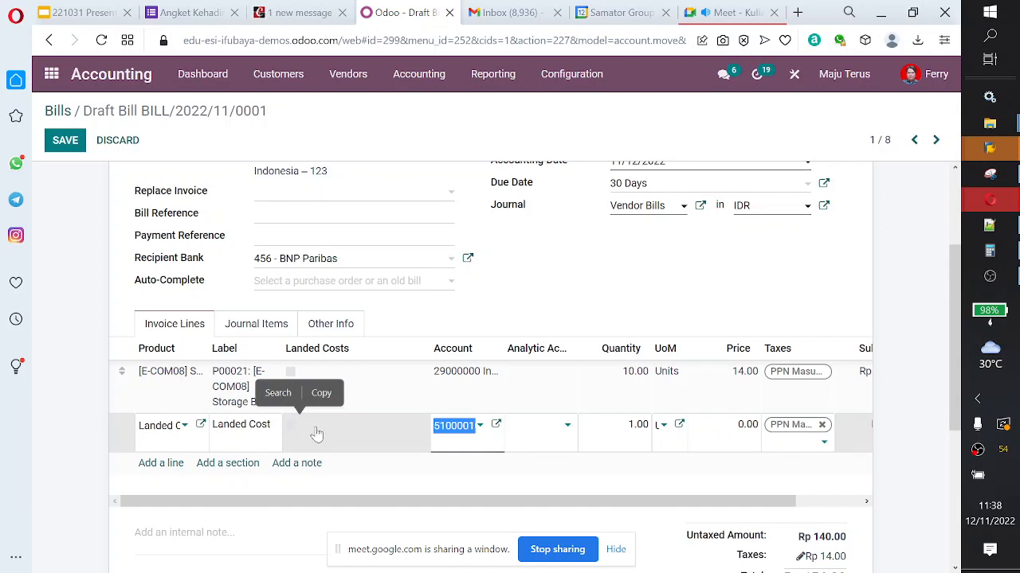
click(258, 333)
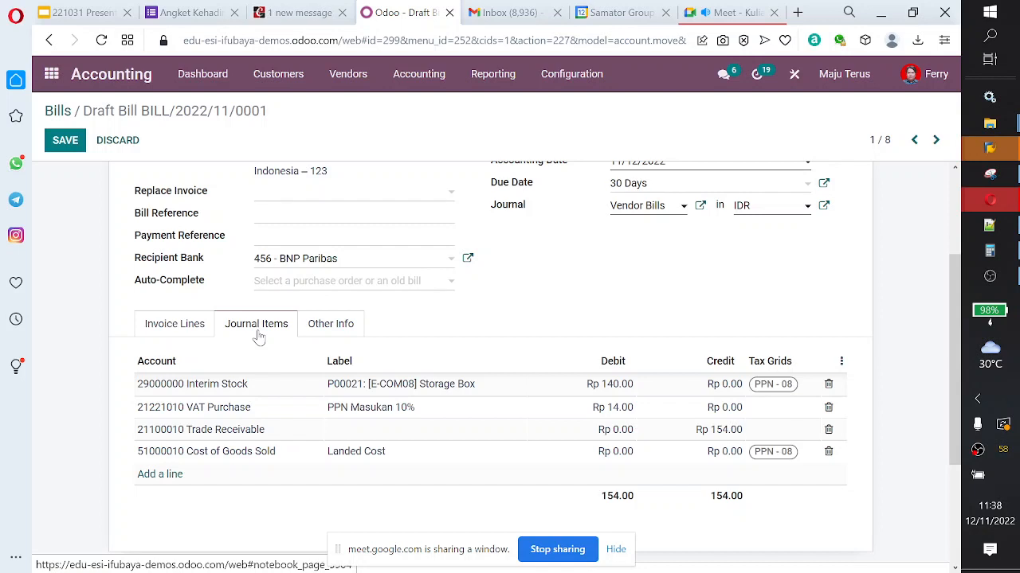
Step: Return to the bill's invoice lines and delete the Landed Cost line
click(177, 327)
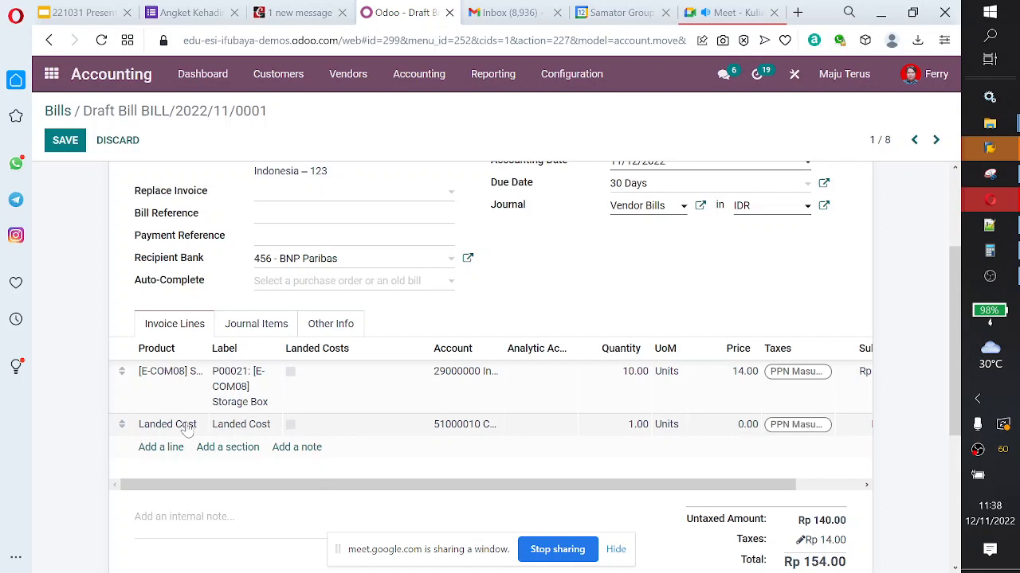
click(328, 431)
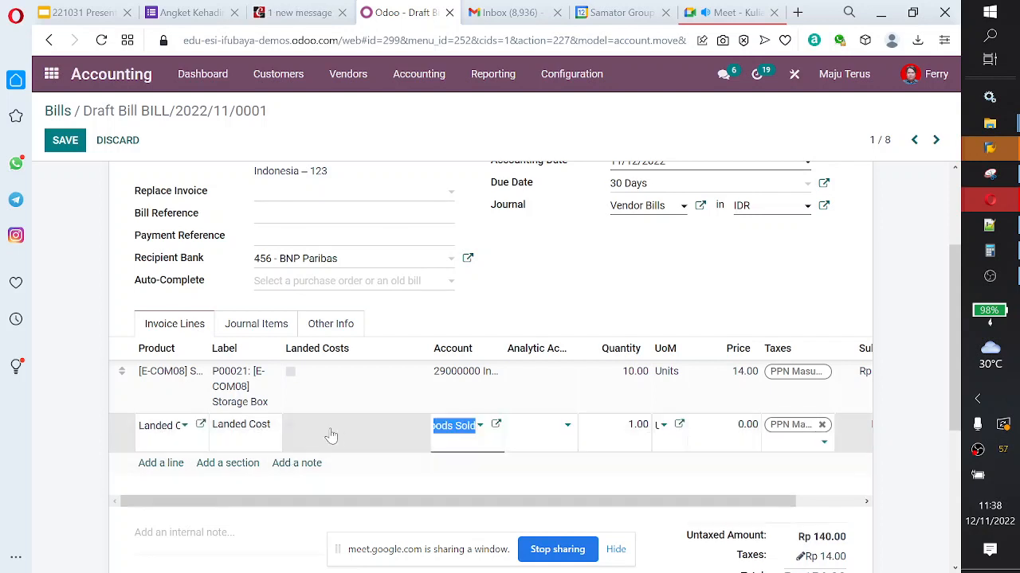
scroll(268, 462, down, 4)
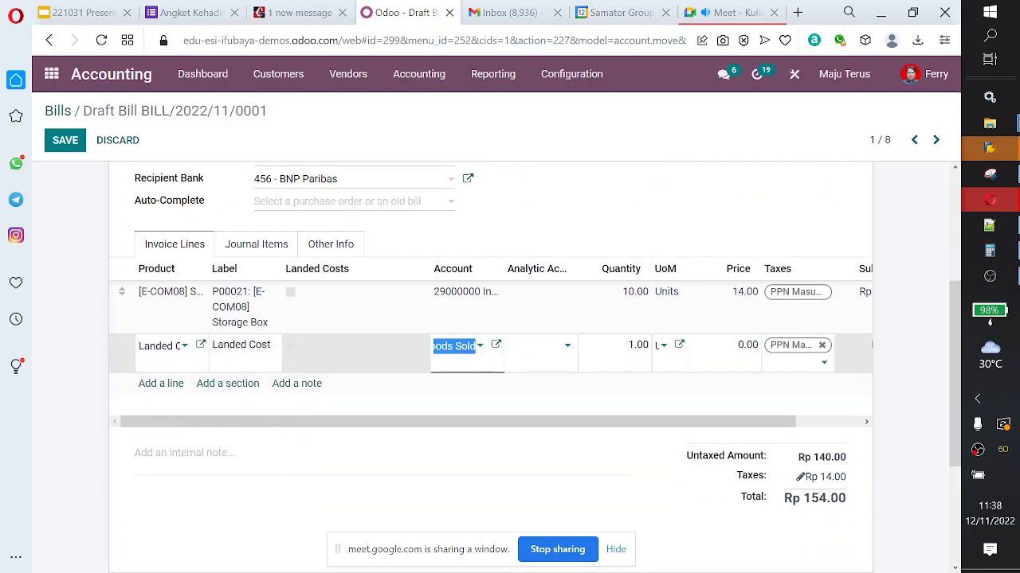
scroll(548, 466, up, 3)
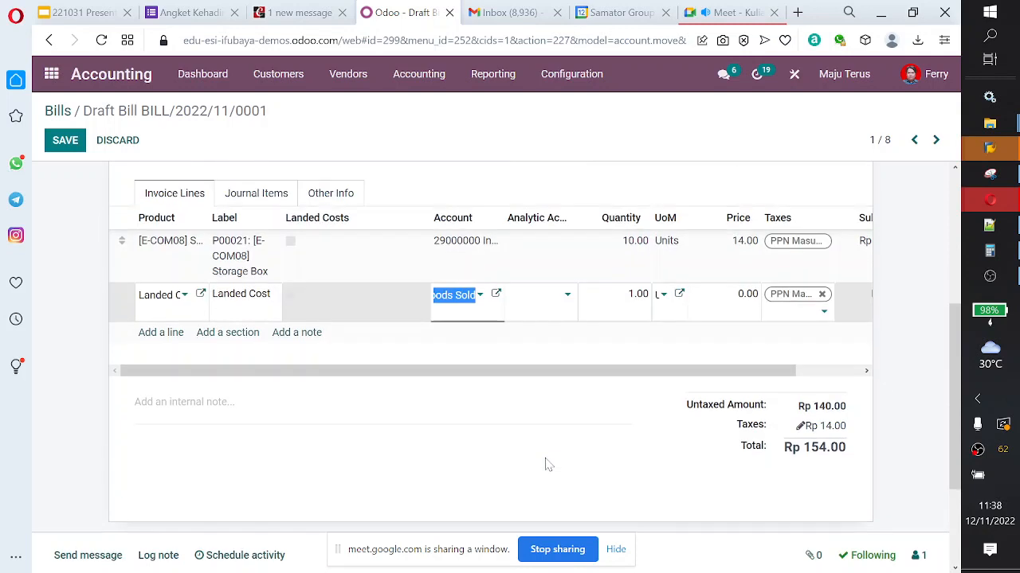
scroll(491, 359, up, 5)
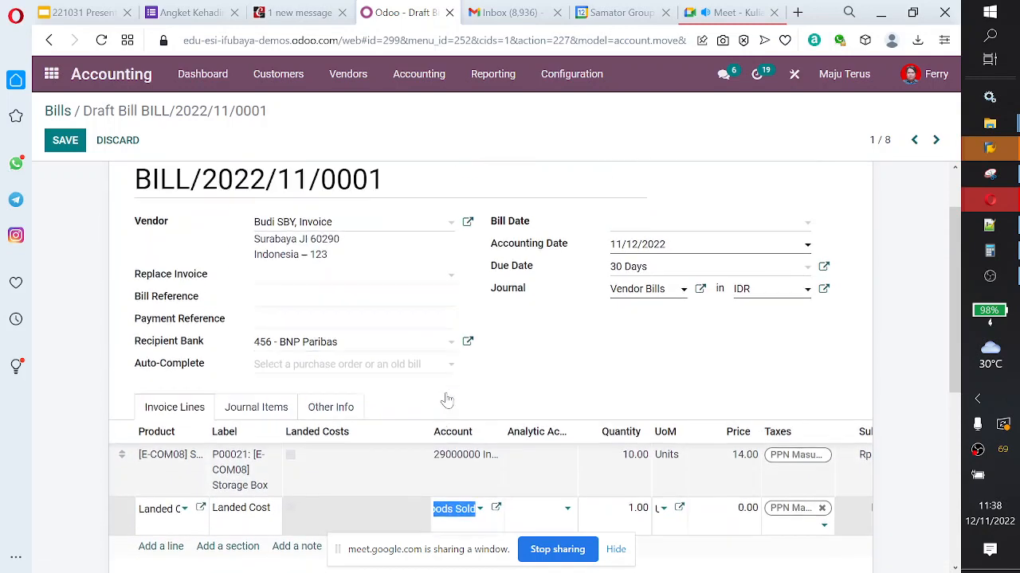
scroll(364, 412, down, 3)
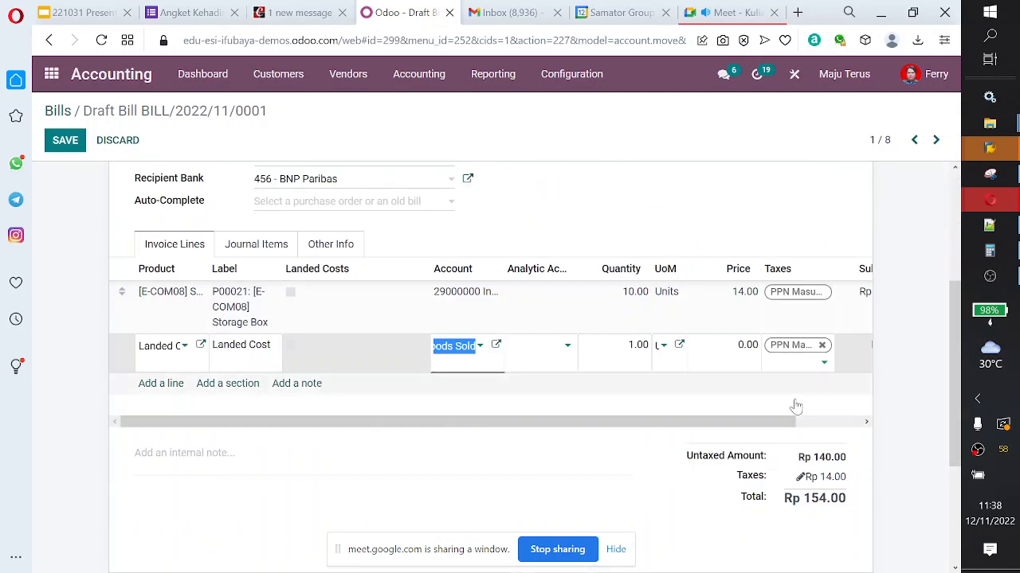
click(819, 423)
click(842, 344)
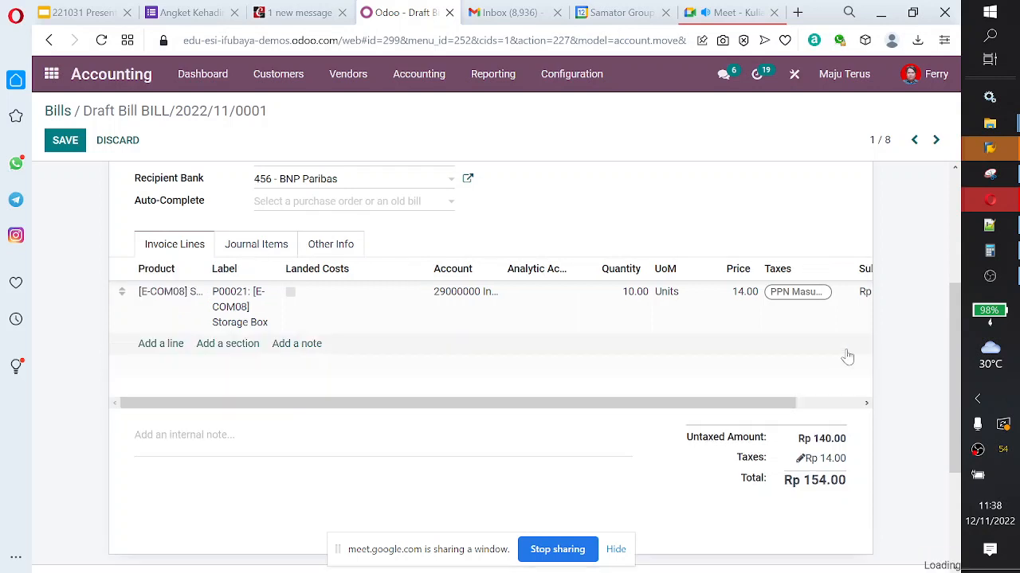
Step: Try to confirm the draft vendor bill for the Storage Box purchase
scroll(674, 292, up, 3)
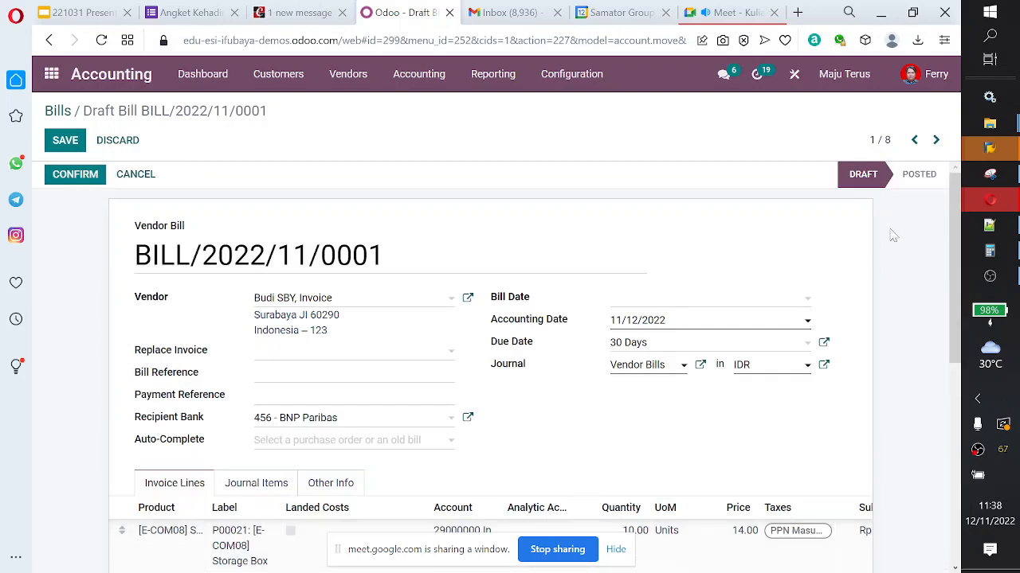
click(85, 180)
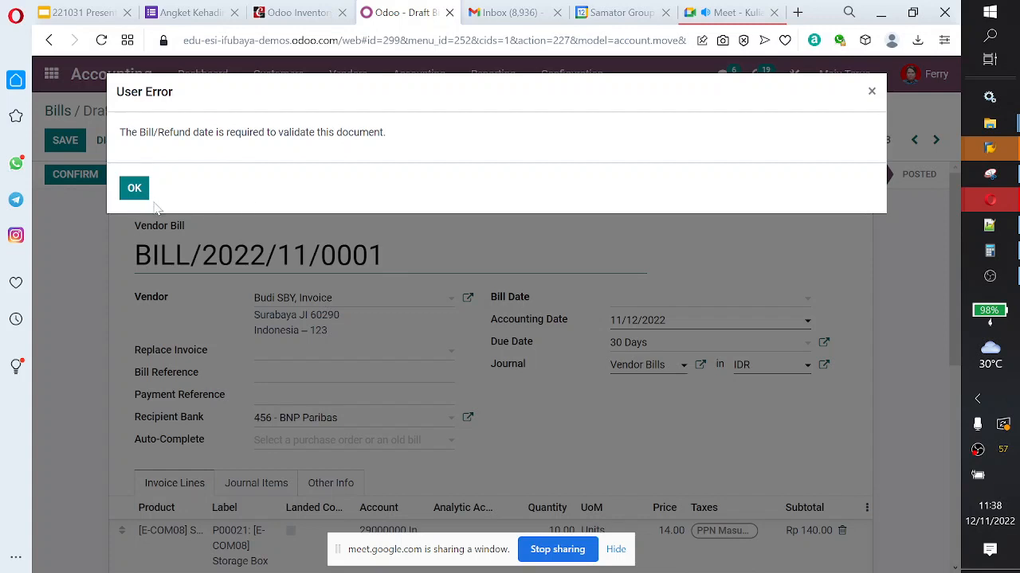
click(134, 189)
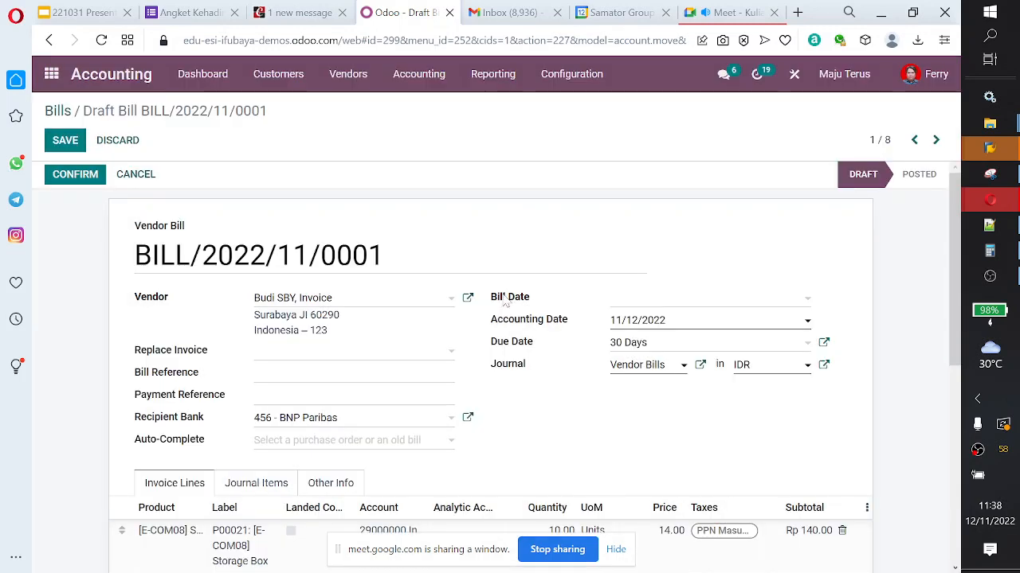
scroll(405, 284, down, 2)
scroll(364, 269, up, 2)
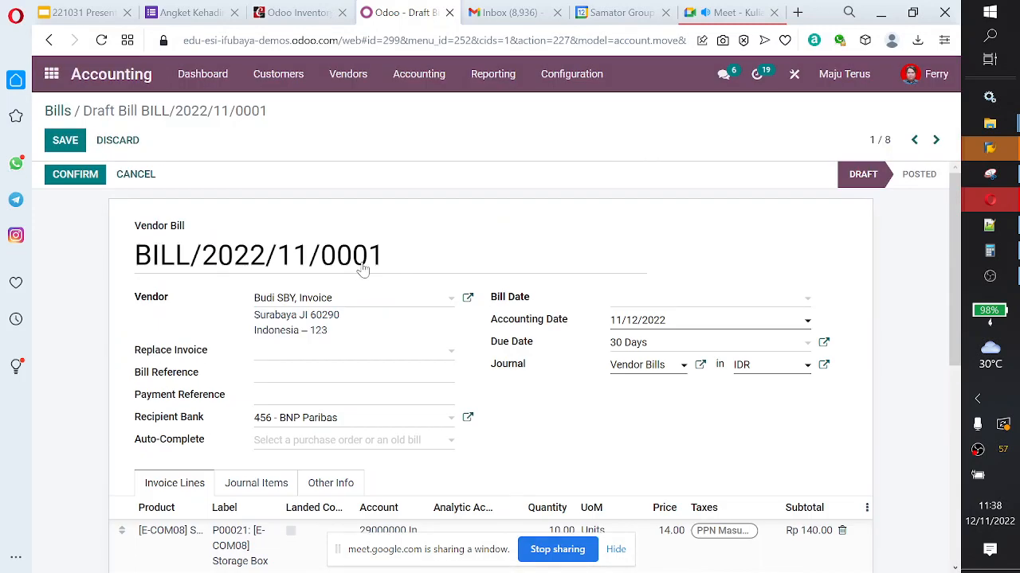
click(63, 187)
click(134, 189)
Step: Set the bill date to 11/12/2022 and confirm the vendor bill
click(795, 307)
click(803, 410)
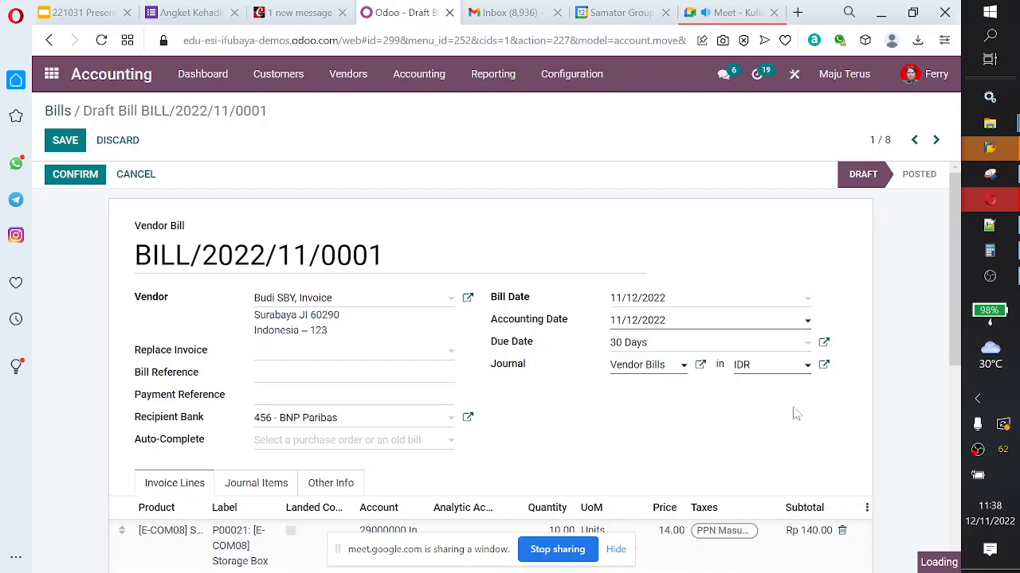
click(75, 183)
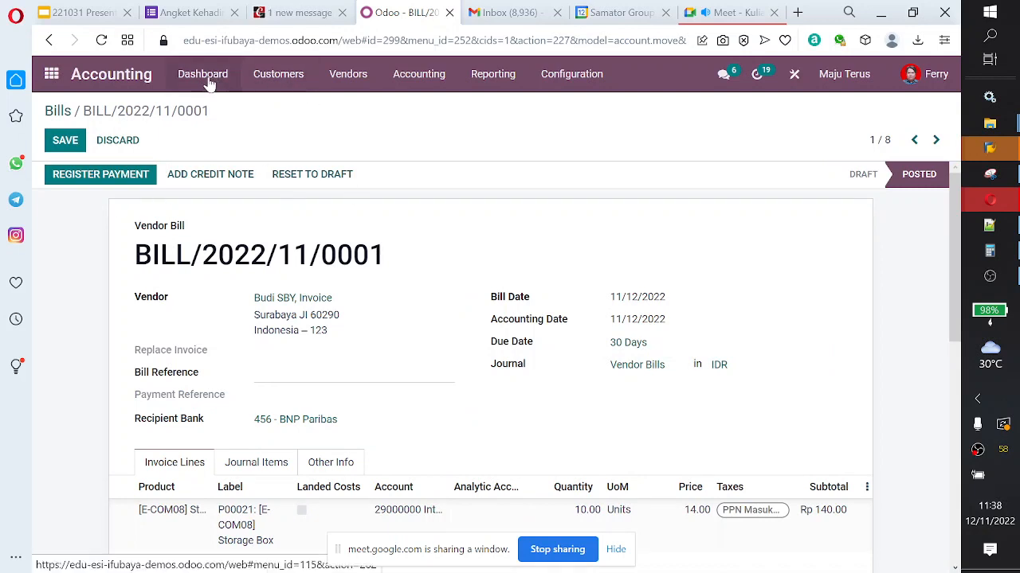
Step: Look over the posted bill, switch to the Inventory app and start a new landed cost record
scroll(444, 325, down, 2)
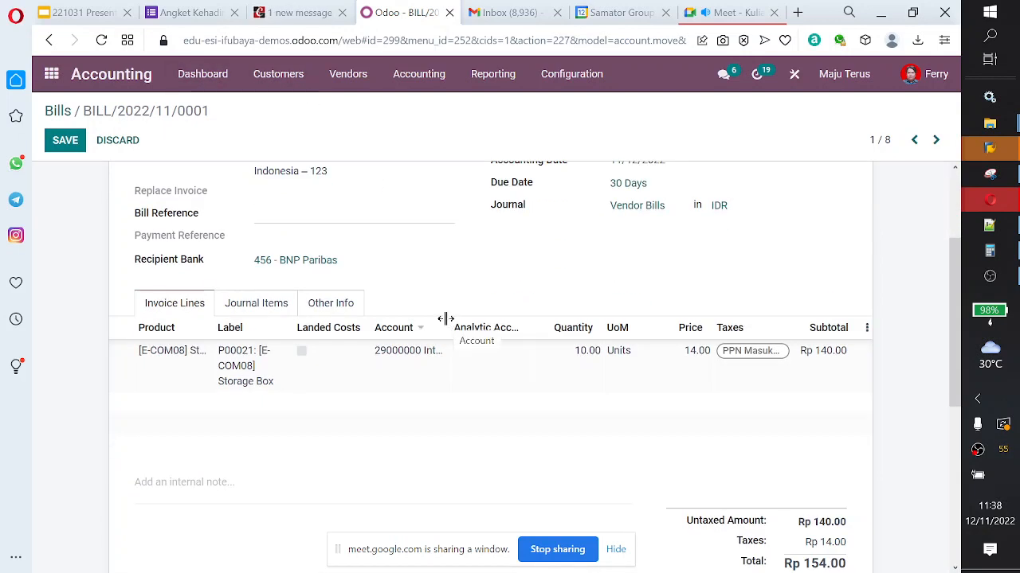
scroll(557, 383, down, 2)
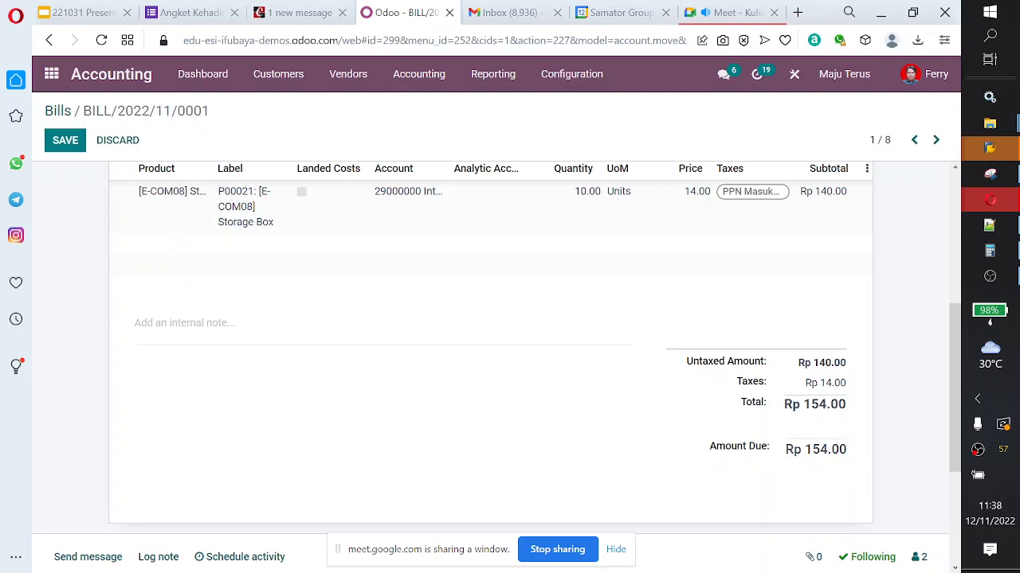
scroll(605, 457, up, 5)
scroll(605, 458, down, 1)
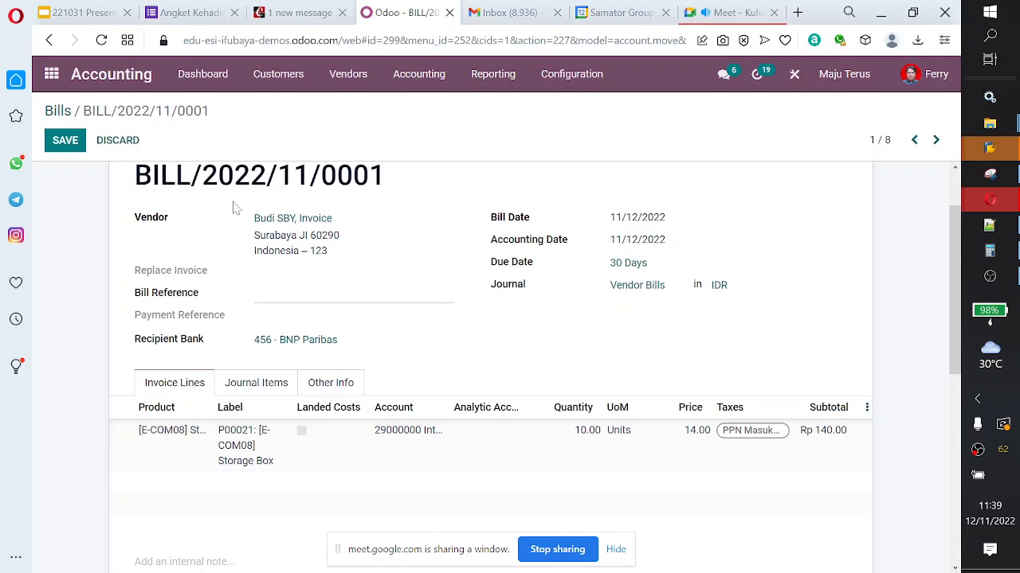
scroll(261, 236, up, 2)
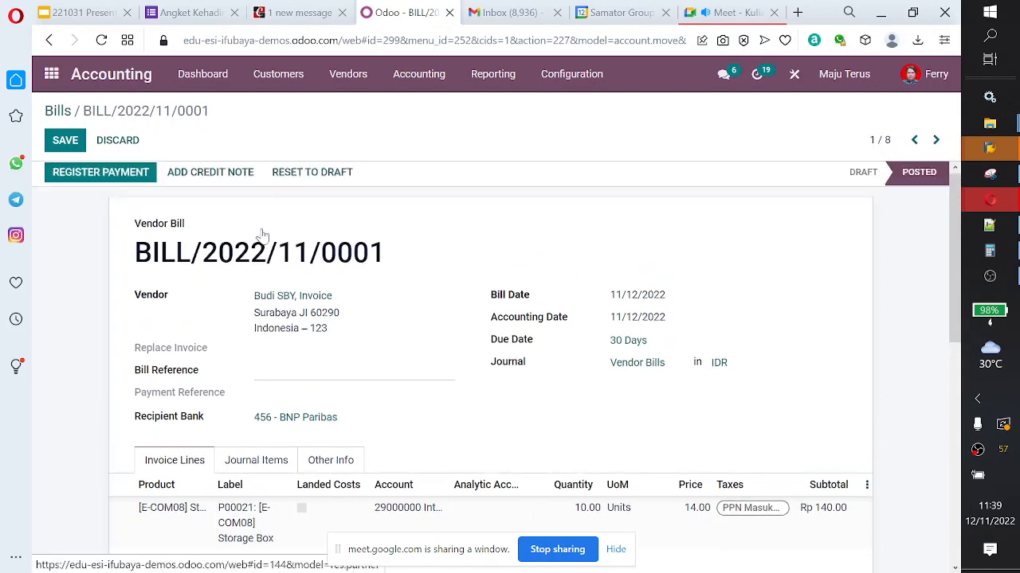
click(53, 74)
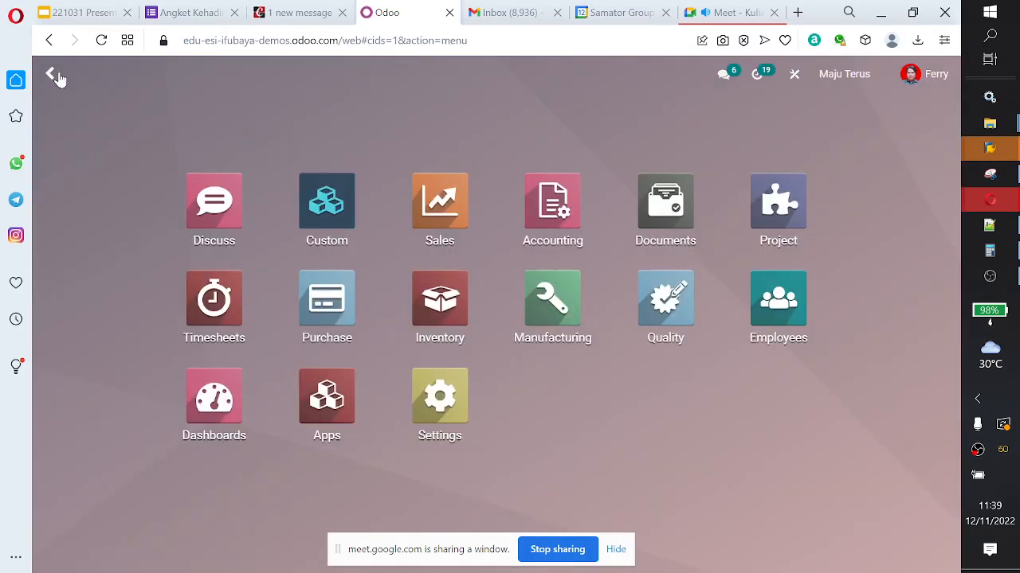
click(455, 317)
click(252, 82)
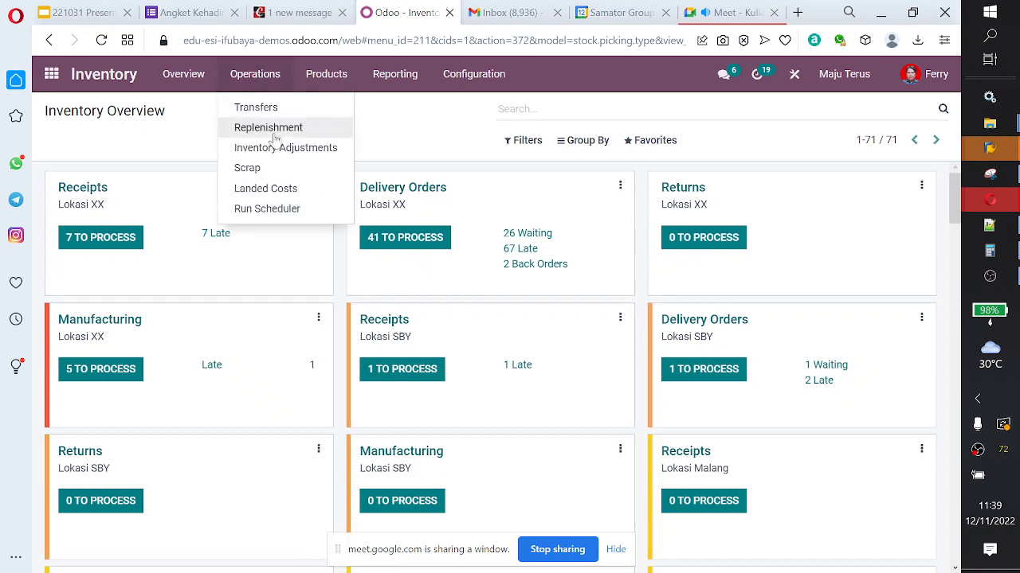
click(290, 191)
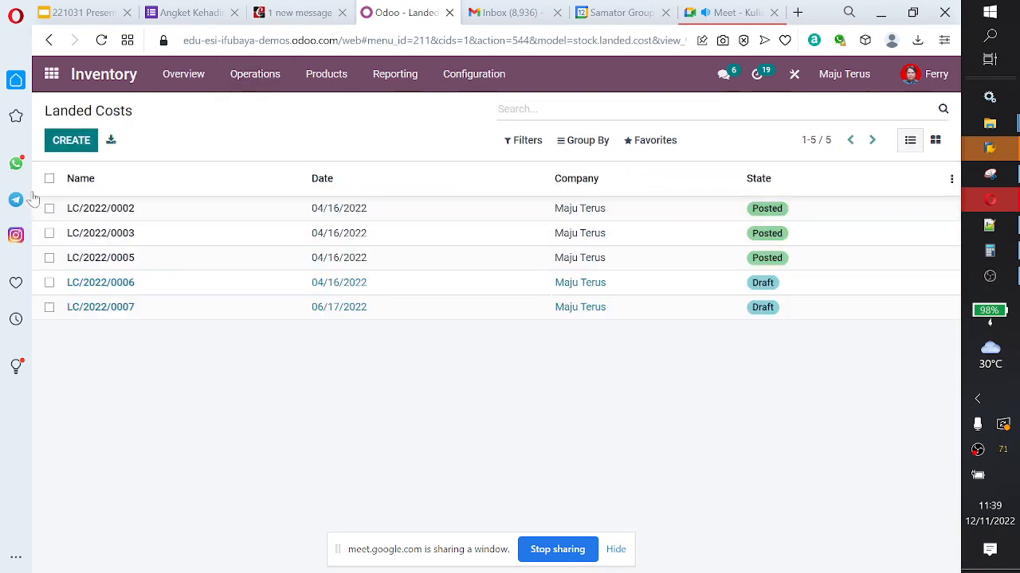
click(81, 147)
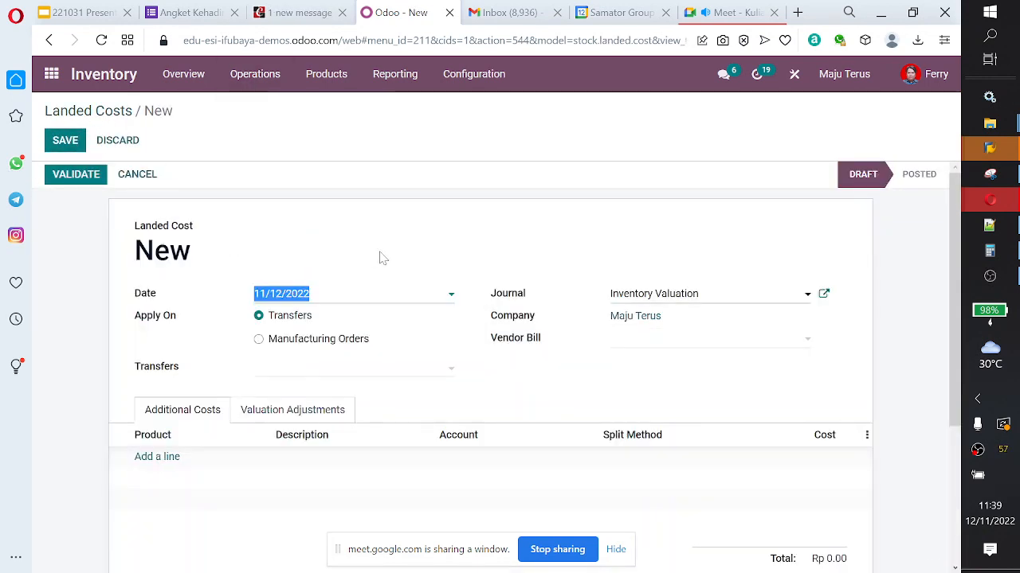
Step: Link vendor bill BILL/2022/11/0001 to the new landed cost and add an empty additional cost line
scroll(380, 257, down, 2)
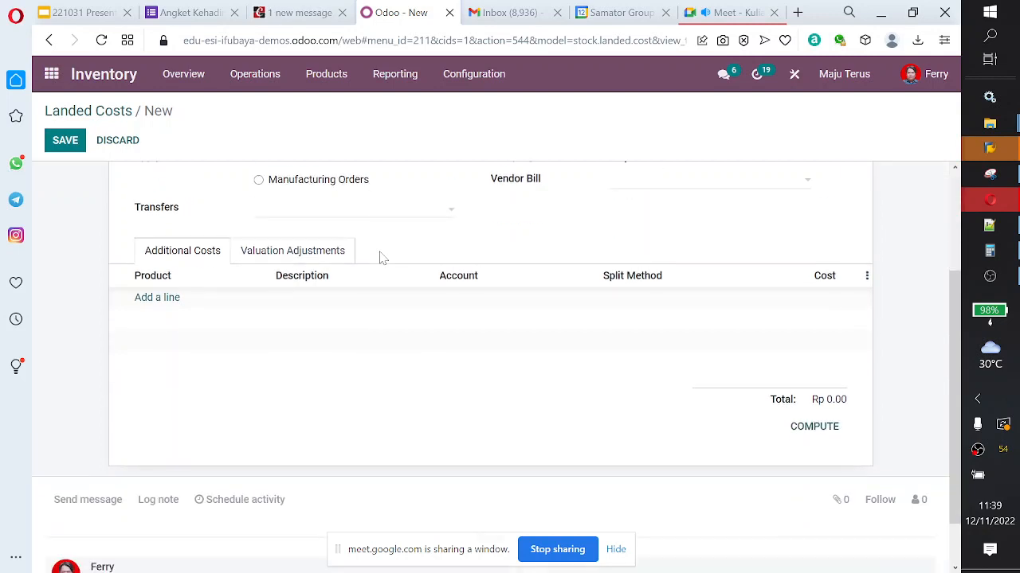
scroll(262, 292, up, 2)
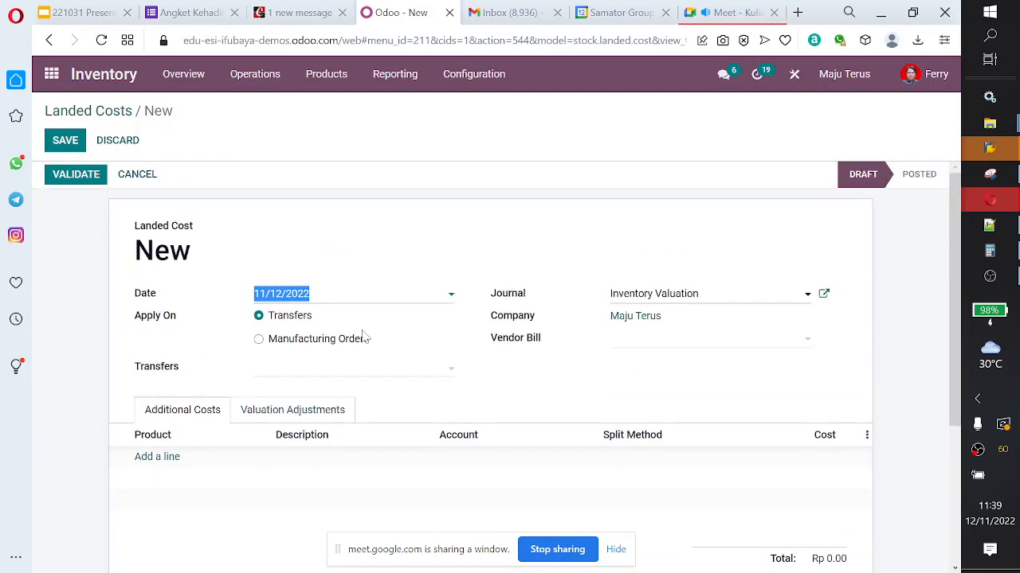
click(733, 343)
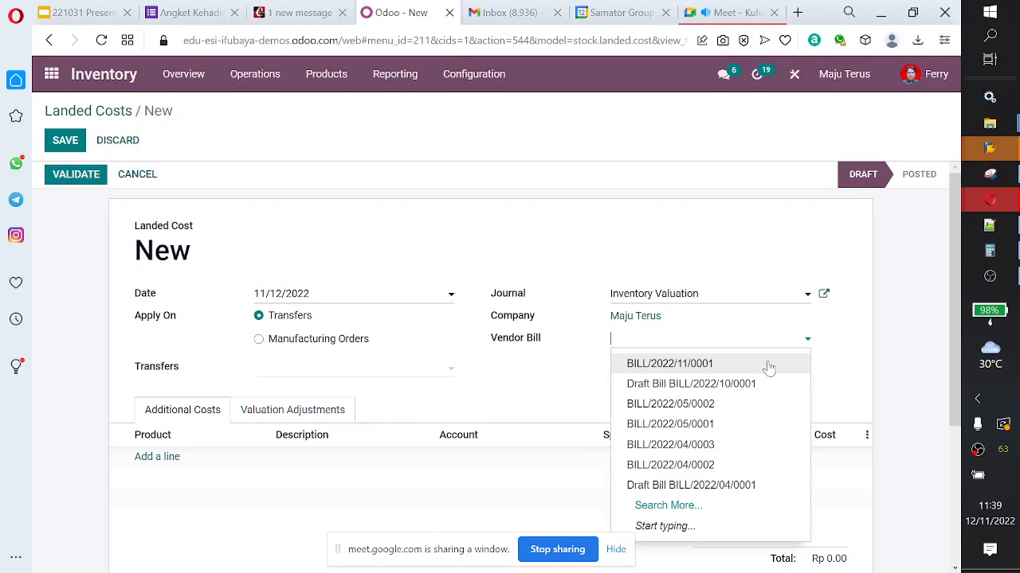
click(768, 365)
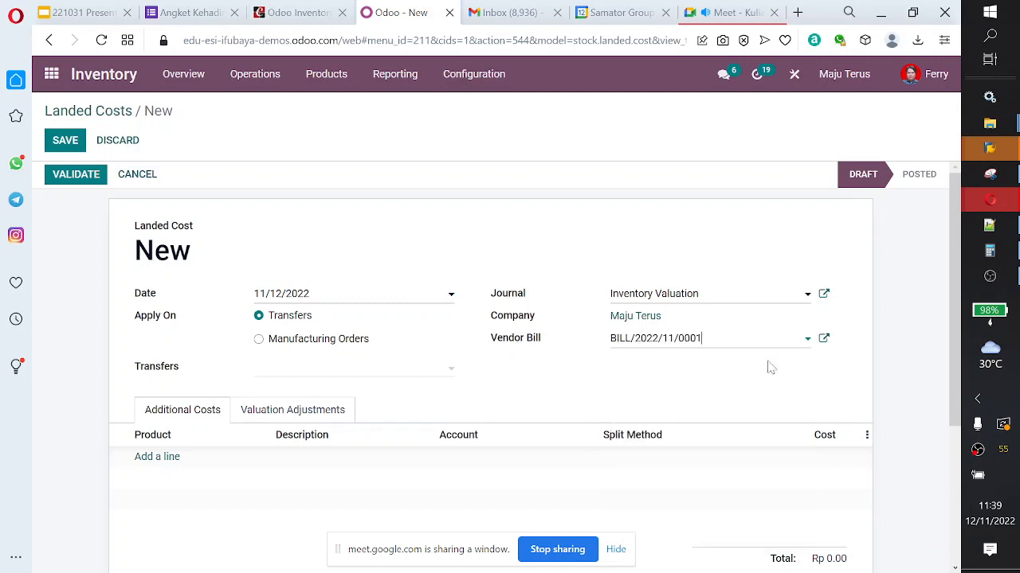
click(142, 457)
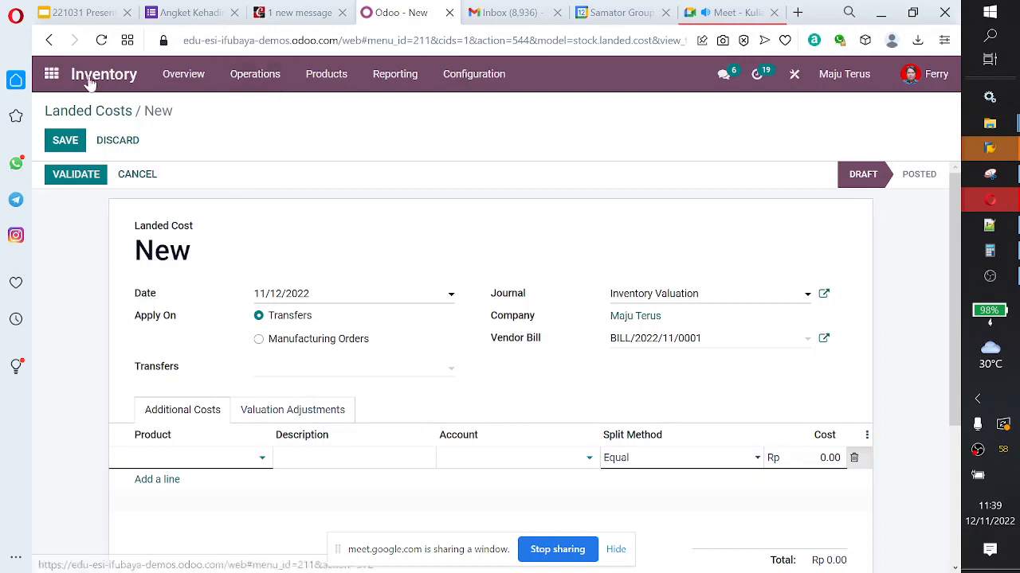
Step: Switch to the Accounting app and check the list of vendor bills
click(56, 75)
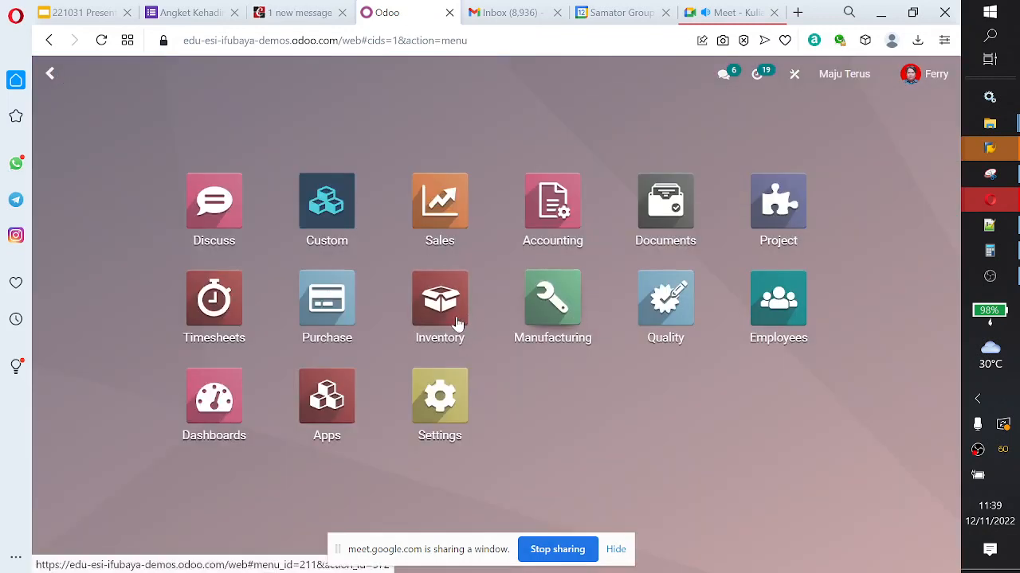
click(552, 216)
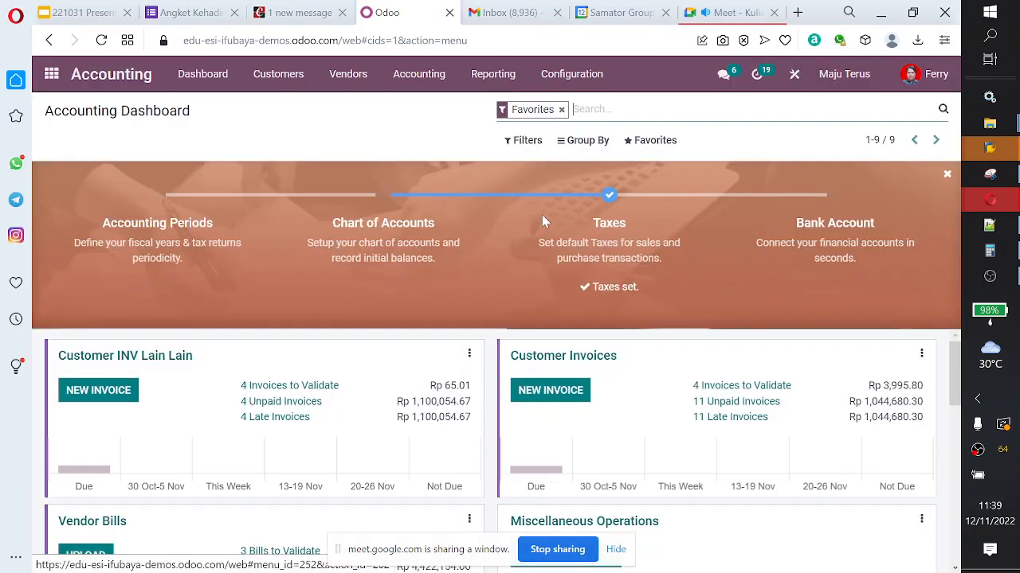
click(348, 74)
click(353, 105)
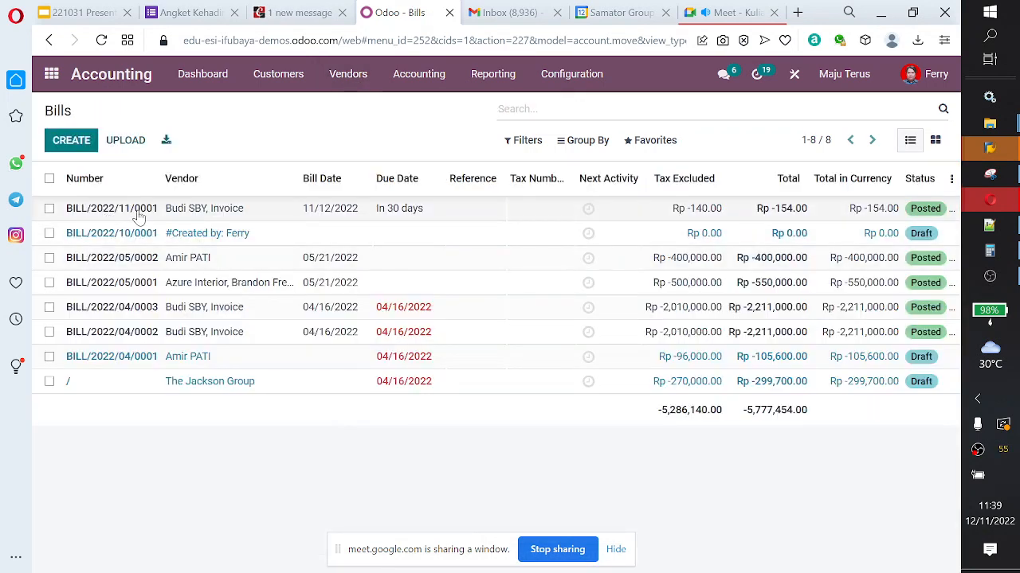
Step: Switch to the Inventory app and start a new landed cost record linked to vendor bill BILL/2022/11/0001
click(51, 74)
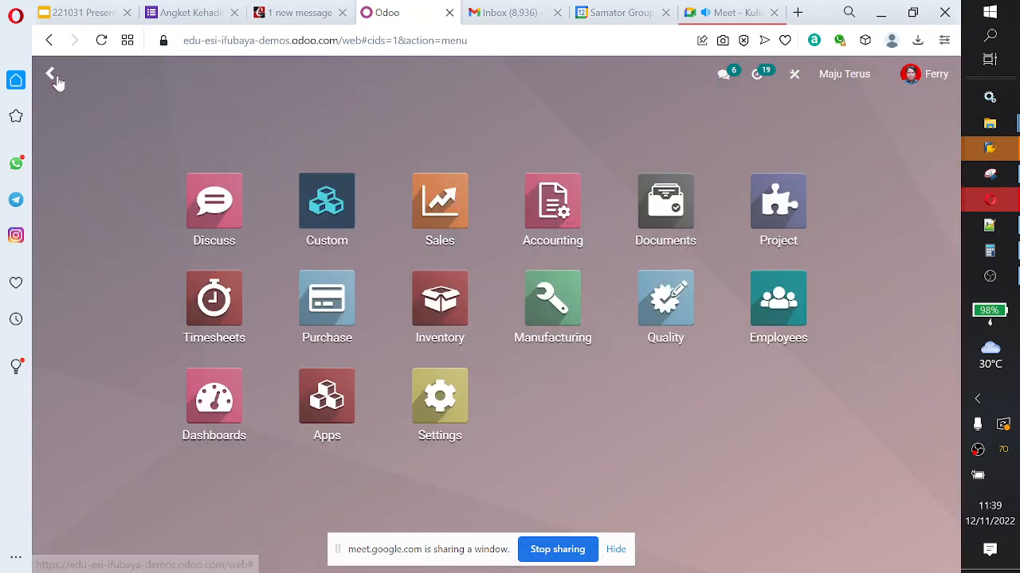
click(438, 323)
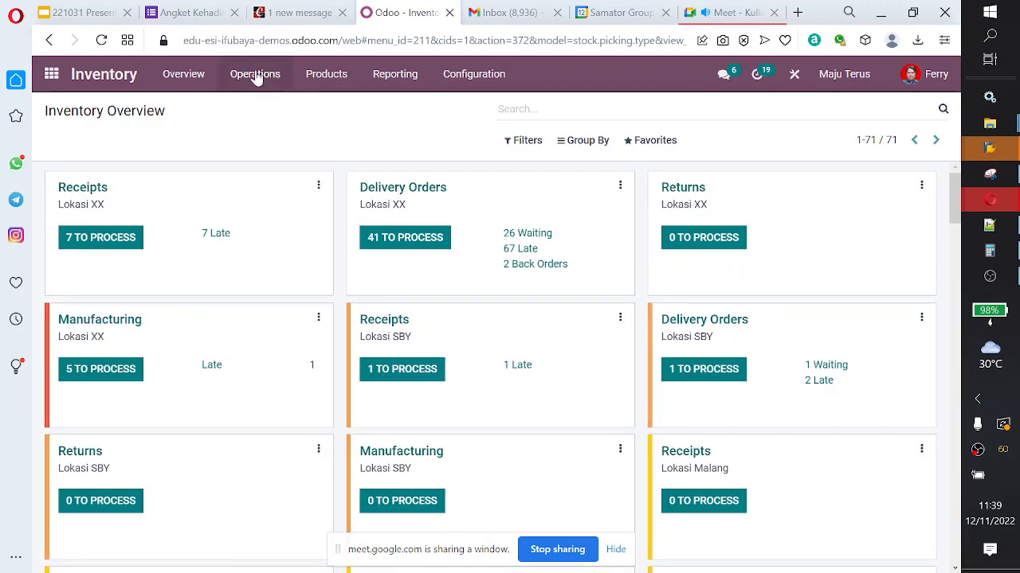
click(255, 74)
click(271, 188)
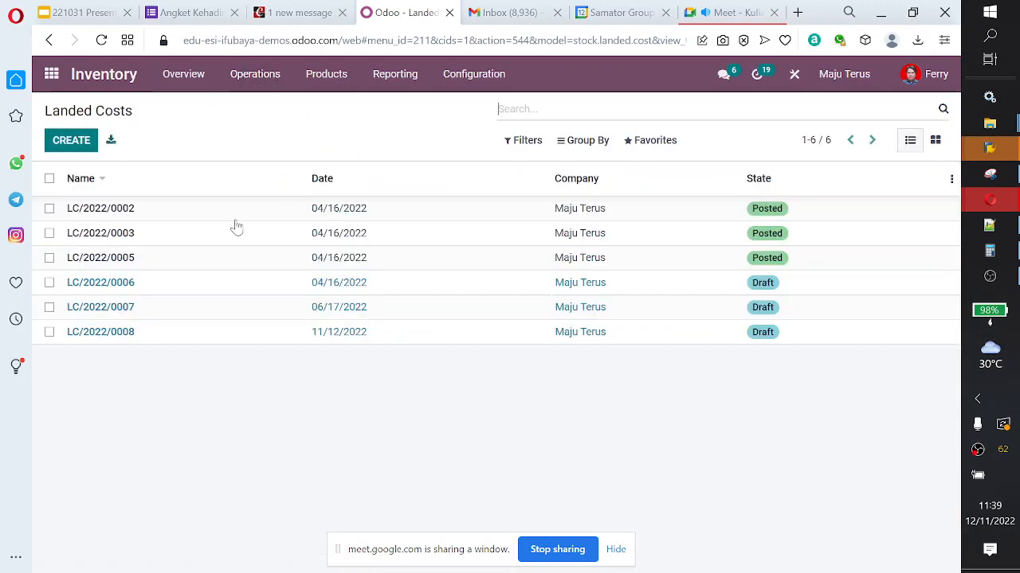
click(67, 140)
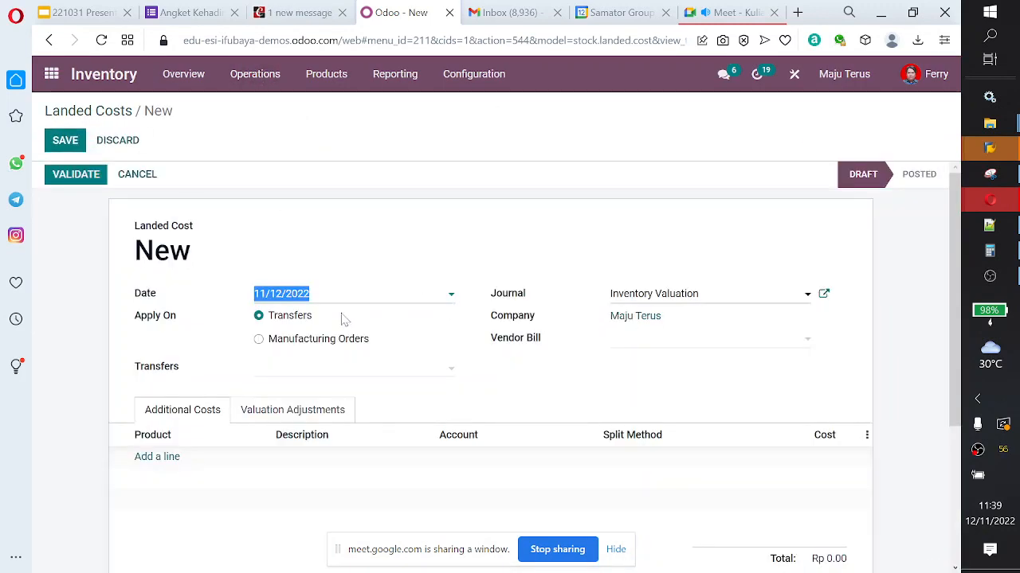
click(743, 347)
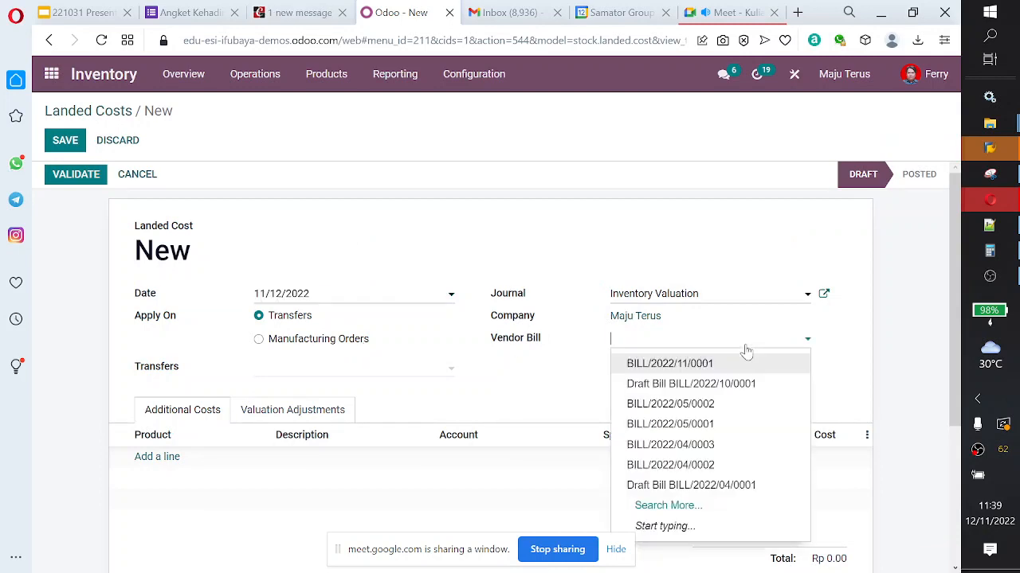
click(748, 362)
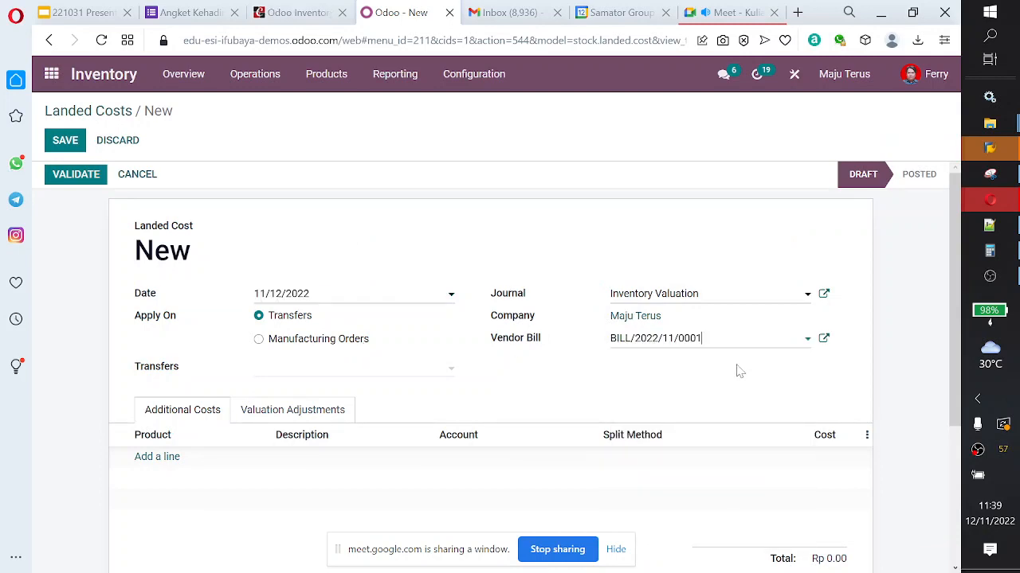
Step: Add an additional cost line, try searching its products for "landed", and choose the Custom Duties product
click(173, 462)
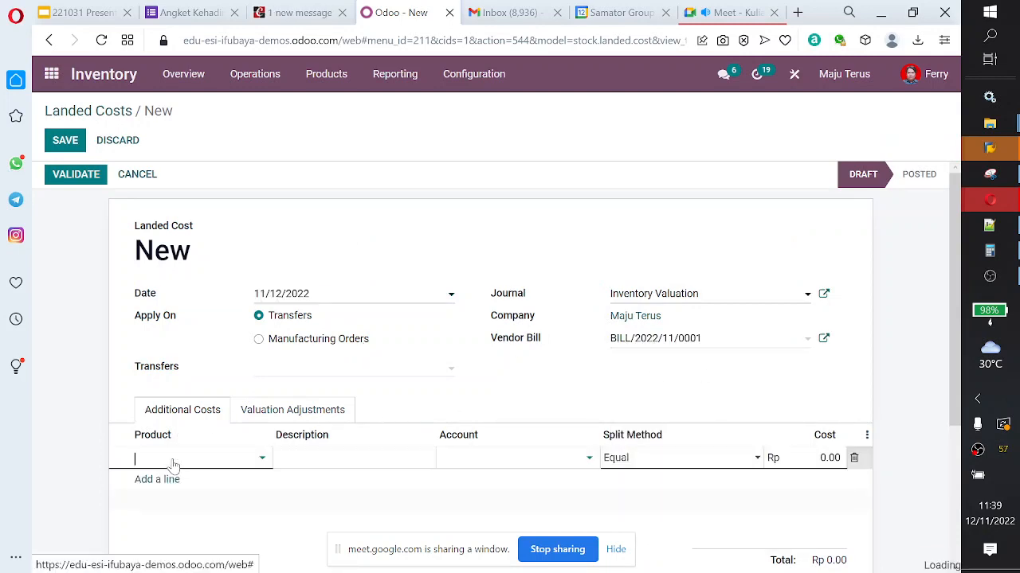
click(264, 459)
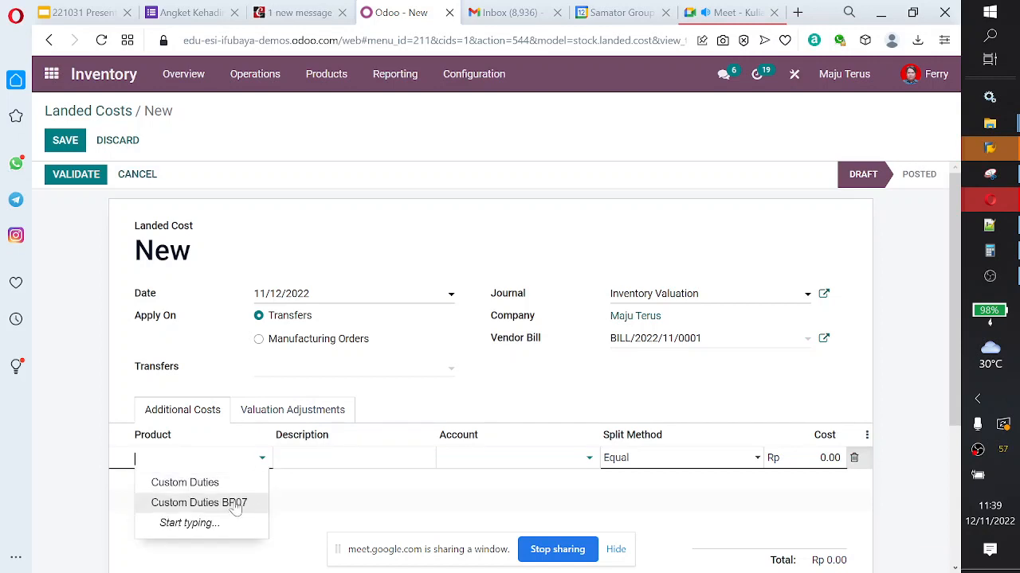
click(227, 462)
click(227, 462)
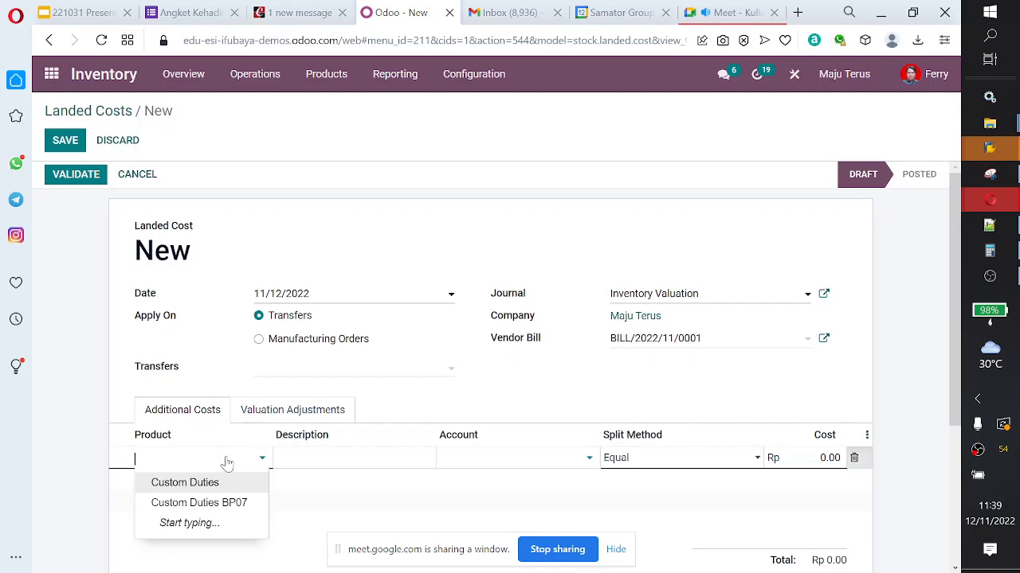
text(lande)
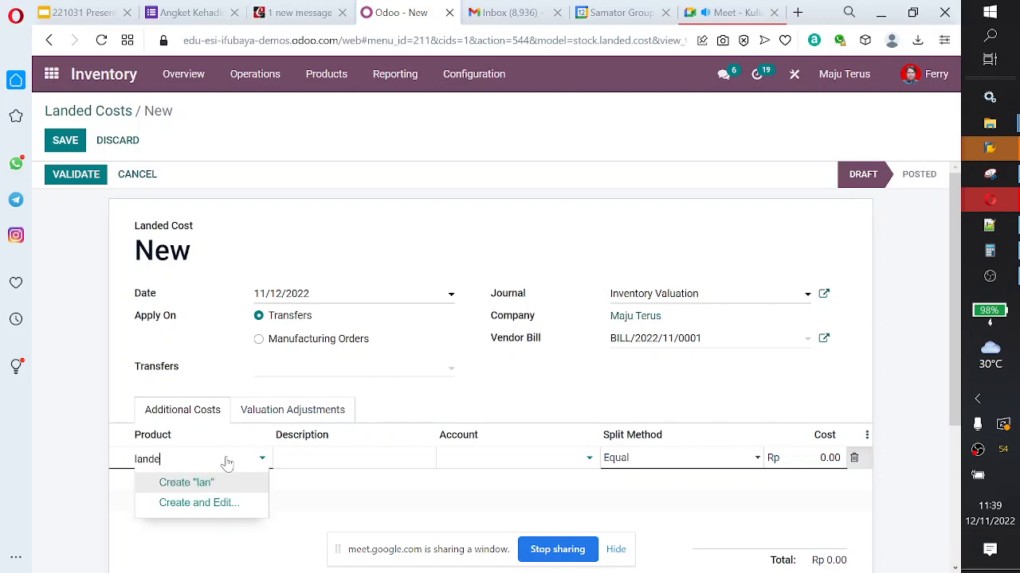
text(d)
key(BackSpace)
key(BackSpace)
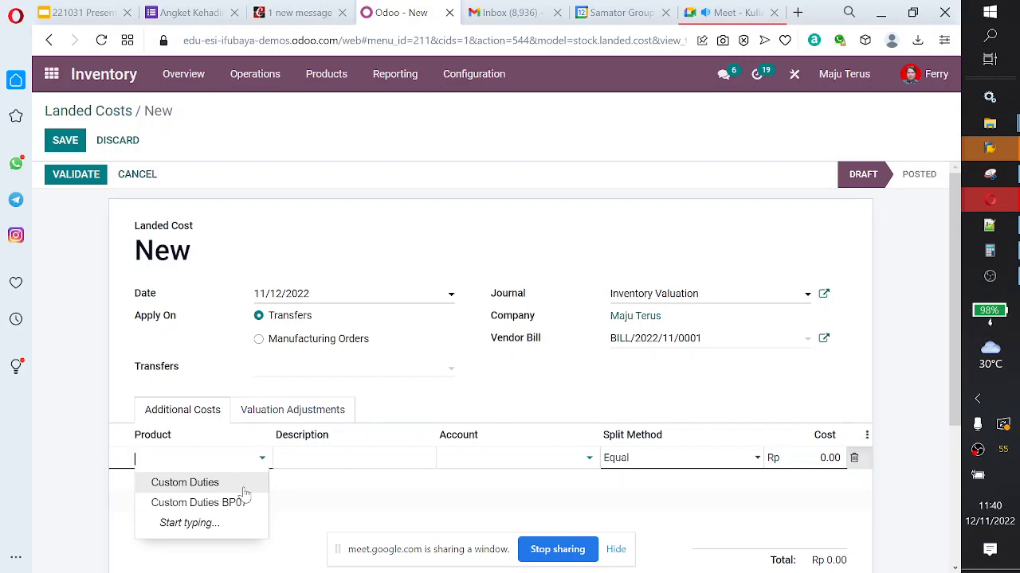
click(245, 489)
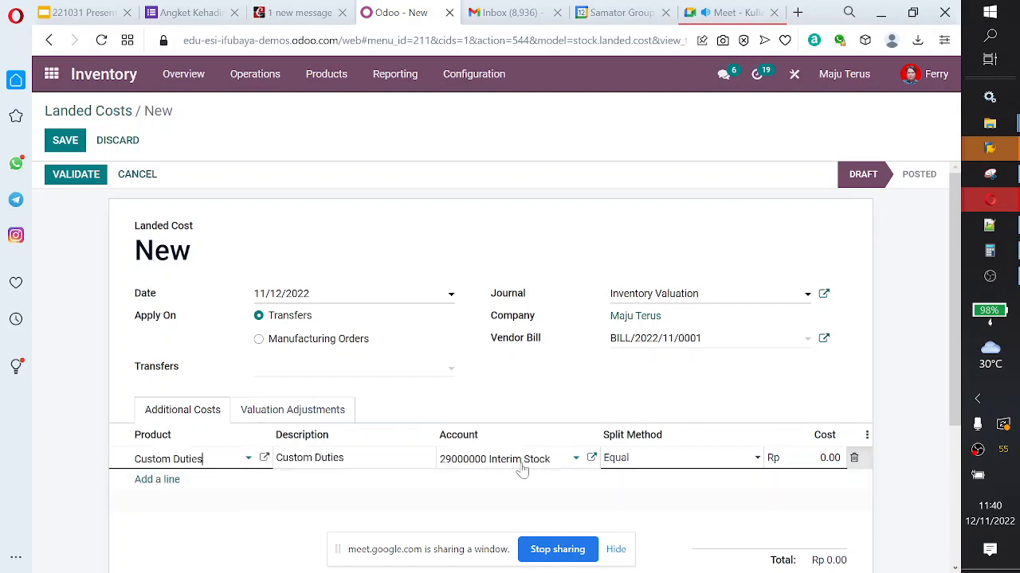
click(249, 465)
click(239, 484)
Step: Review the Custom Duties product's general, sales and purchase settings, including the Is a Landed Cost option, and close it without saving
click(264, 459)
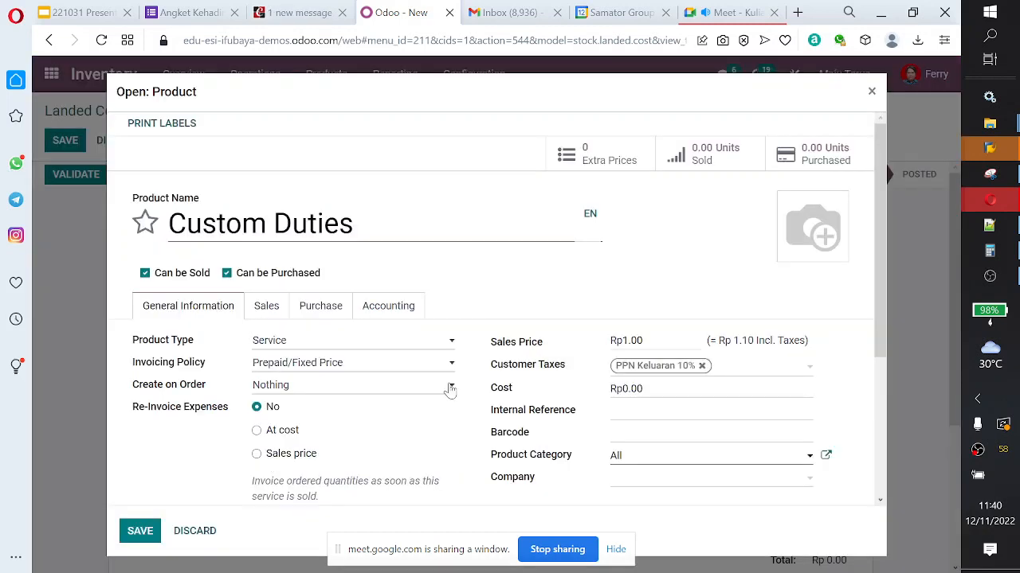
scroll(322, 363, down, 2)
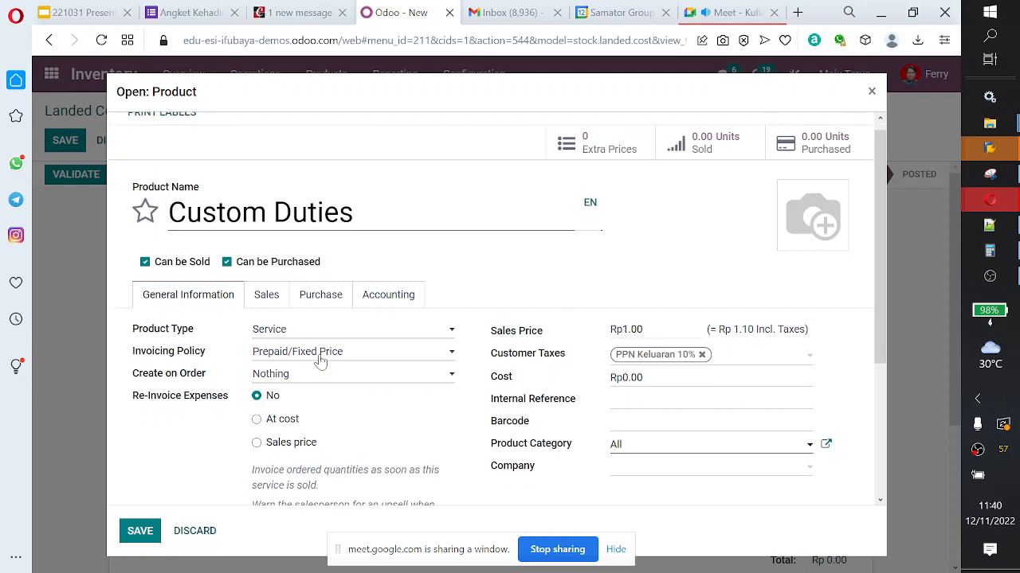
scroll(323, 362, down, 1)
scroll(319, 361, up, 1)
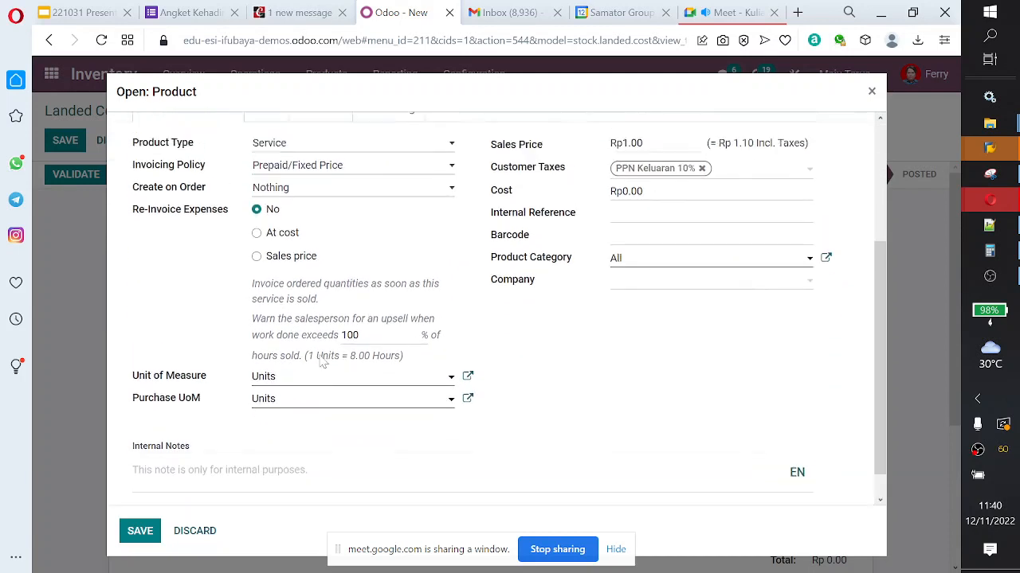
click(266, 159)
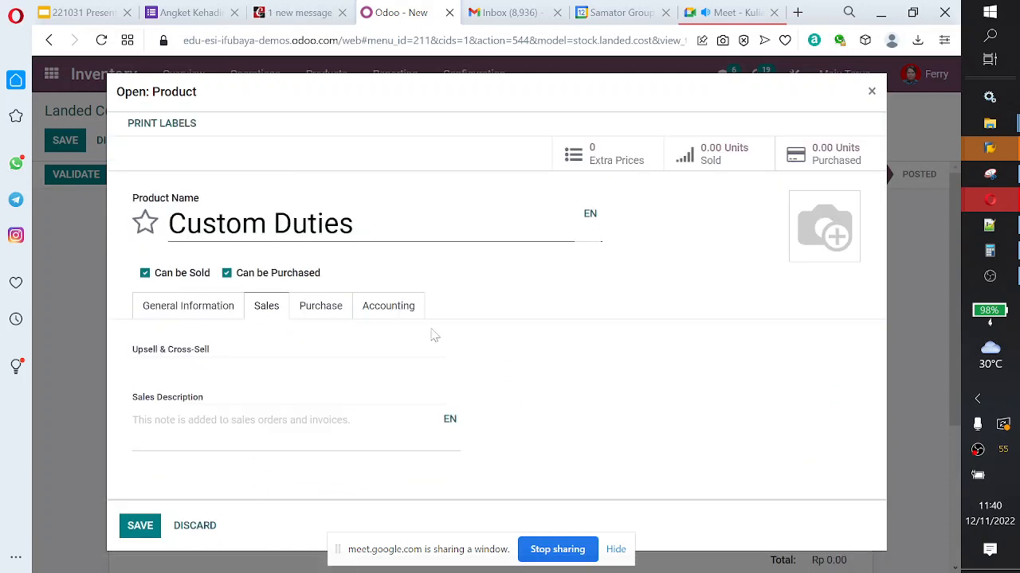
click(319, 309)
scroll(371, 330, down, 2)
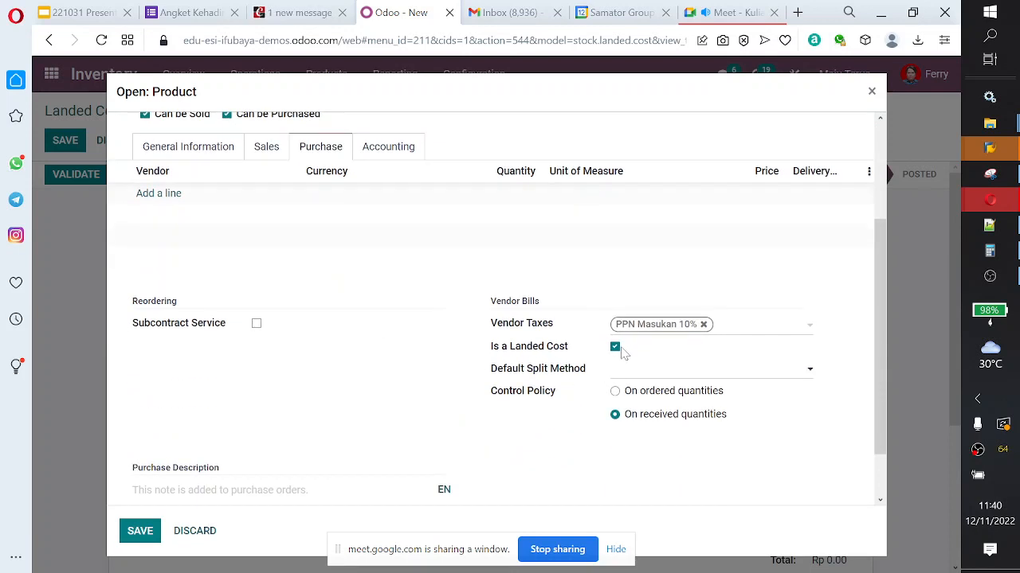
drag(584, 356, 530, 355)
scroll(562, 409, up, 1)
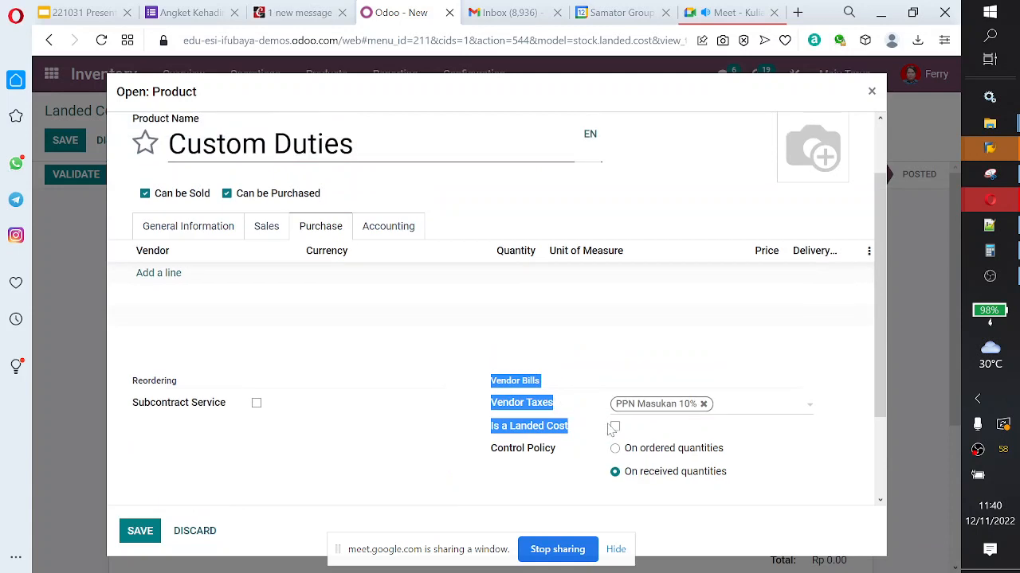
click(613, 428)
click(871, 93)
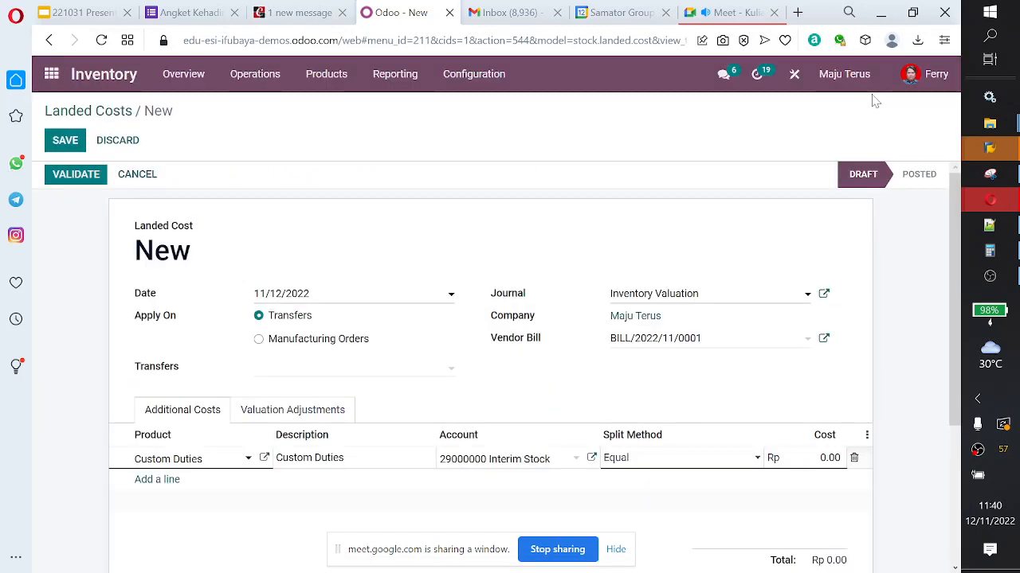
Step: Search the Inventory product list for "landed cost" and open the first matching product
click(309, 81)
click(315, 110)
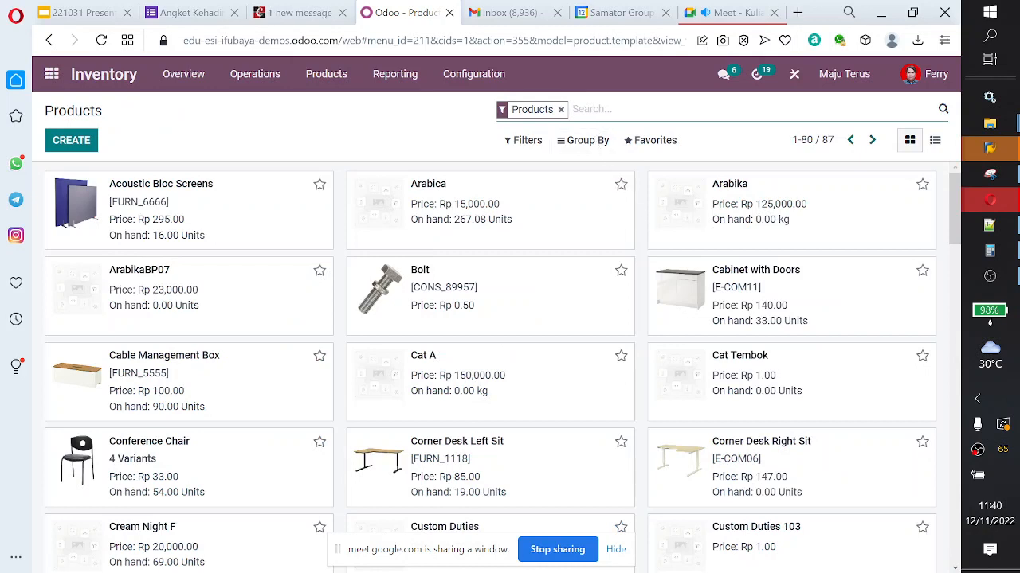
text(lande)
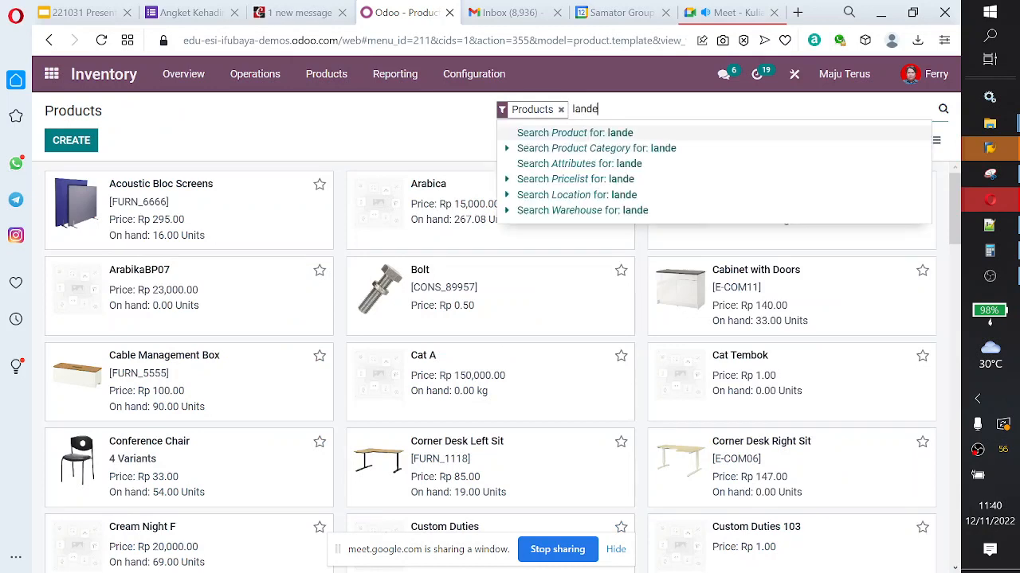
text(d cost)
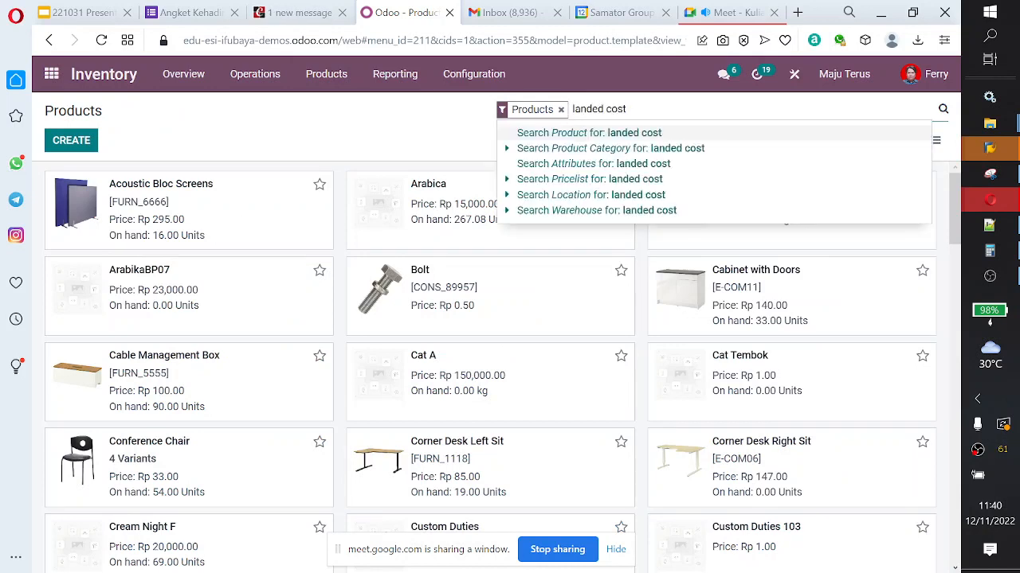
key(Return)
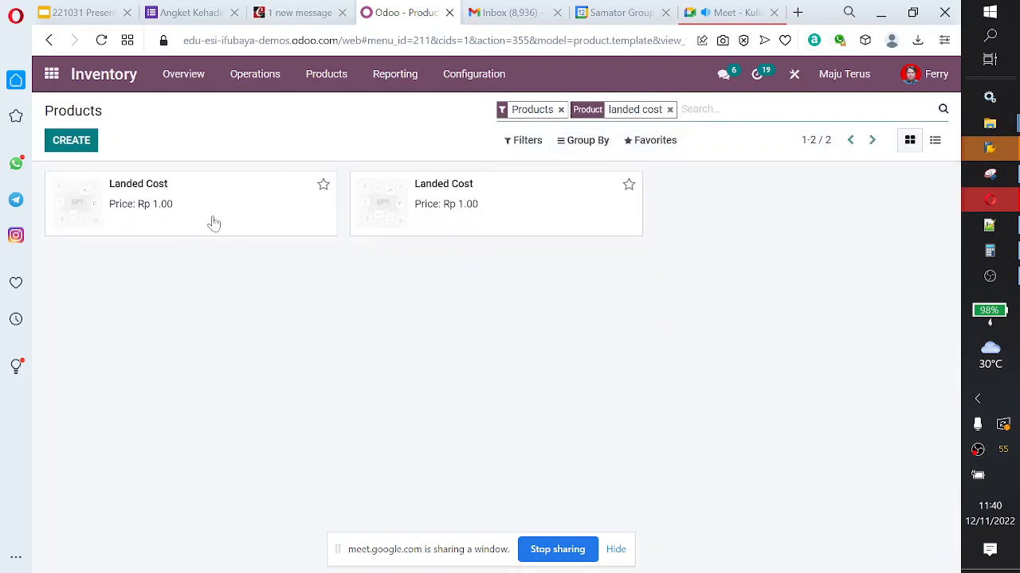
click(304, 222)
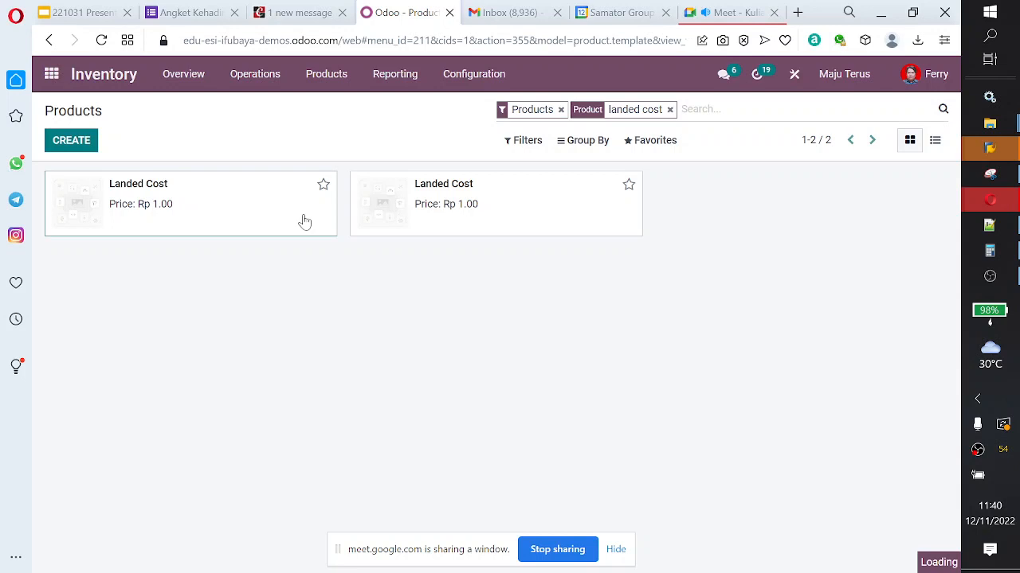
Step: Look over both Landed Cost products and archive the second one
scroll(489, 305, down, 2)
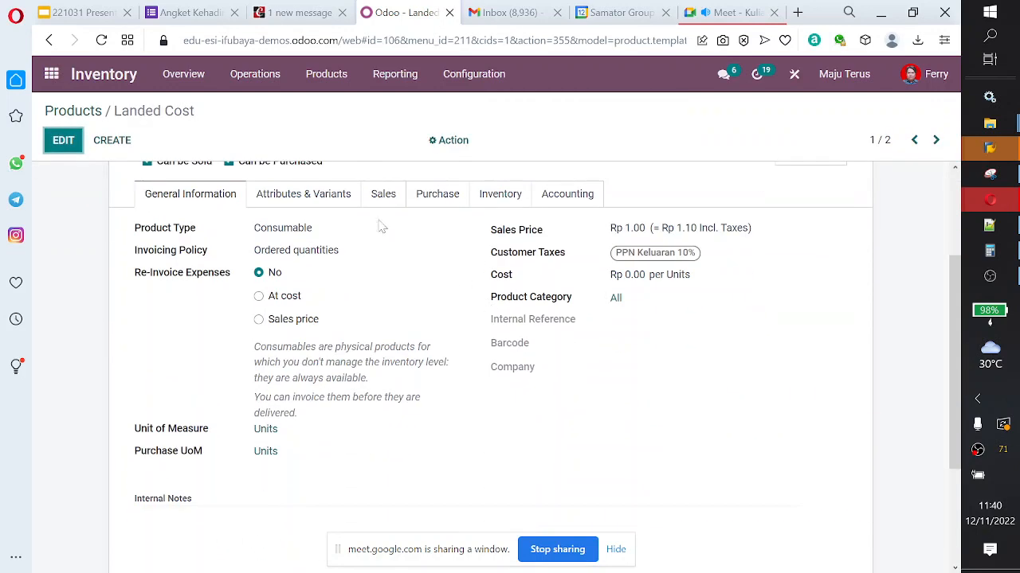
click(936, 140)
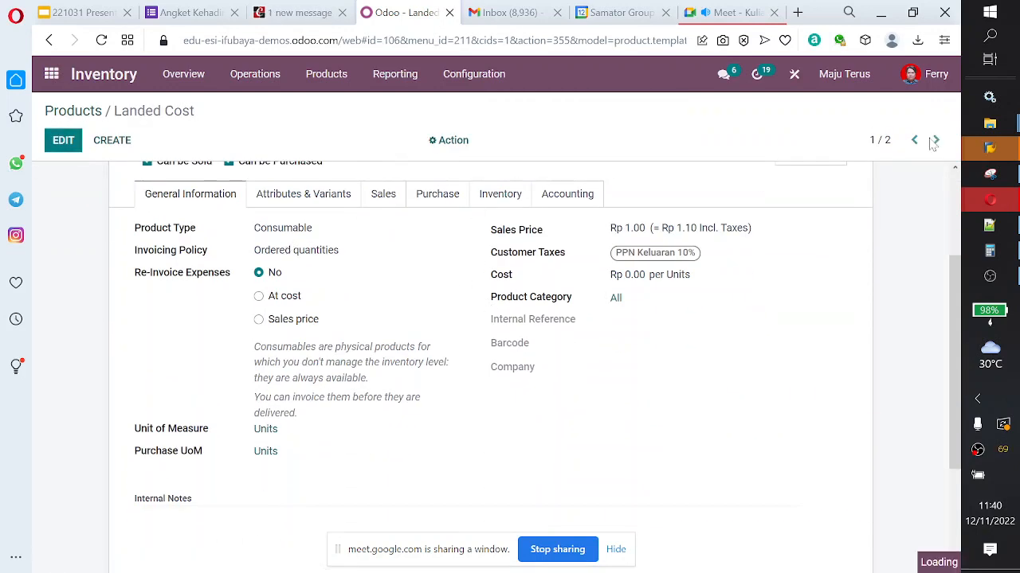
scroll(632, 288, down, 2)
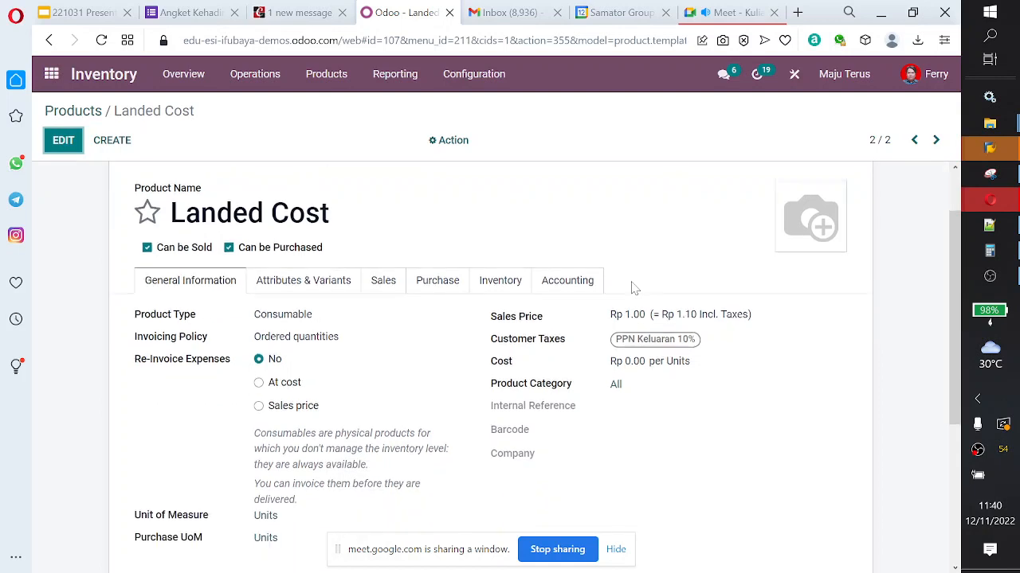
scroll(632, 289, up, 2)
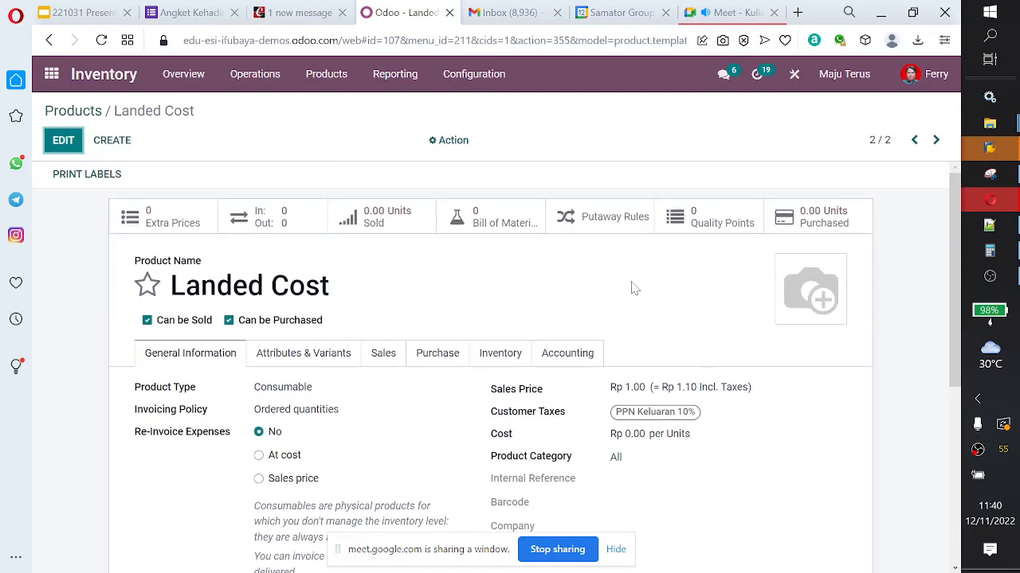
scroll(565, 337, down, 1)
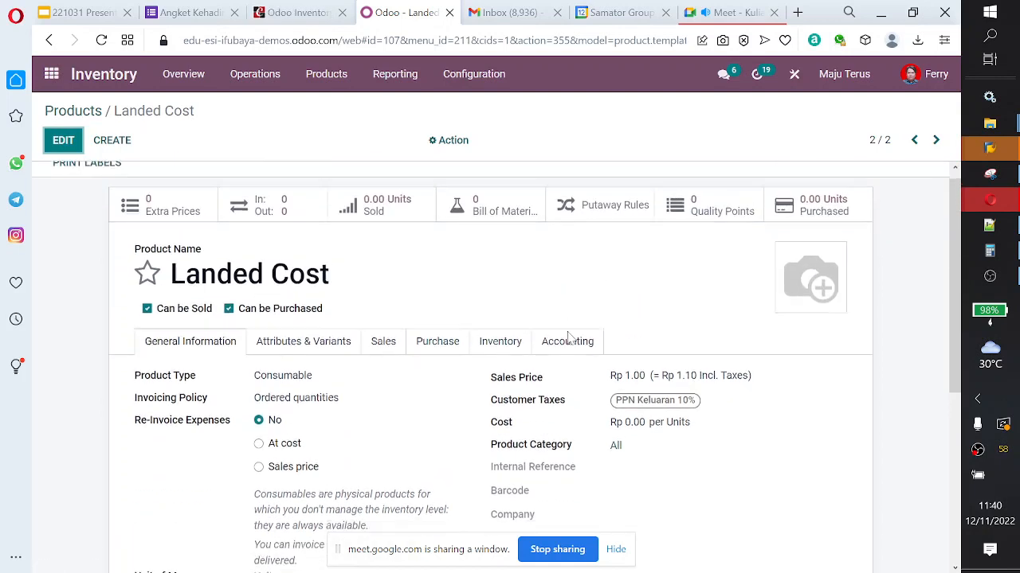
click(453, 143)
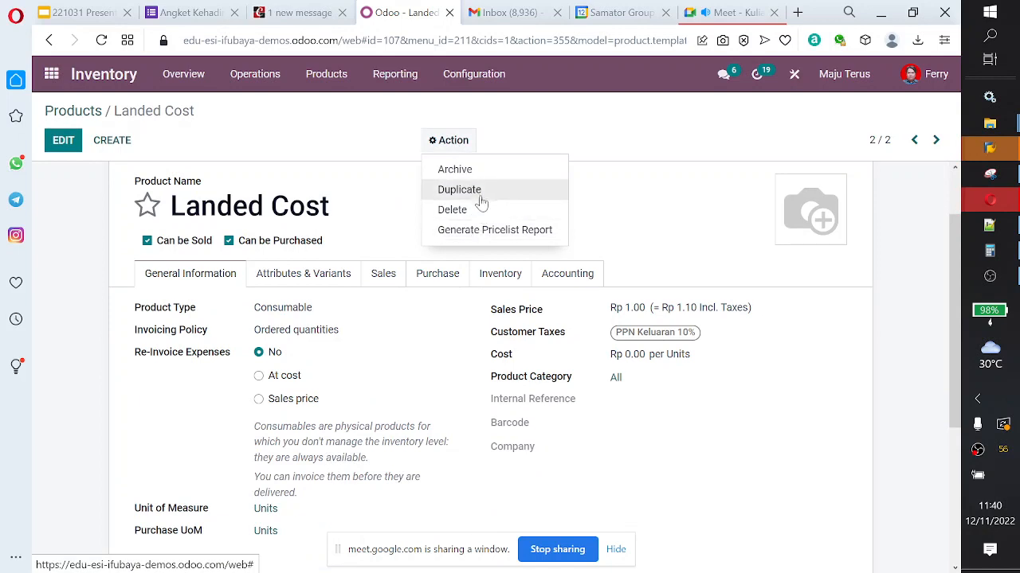
click(483, 169)
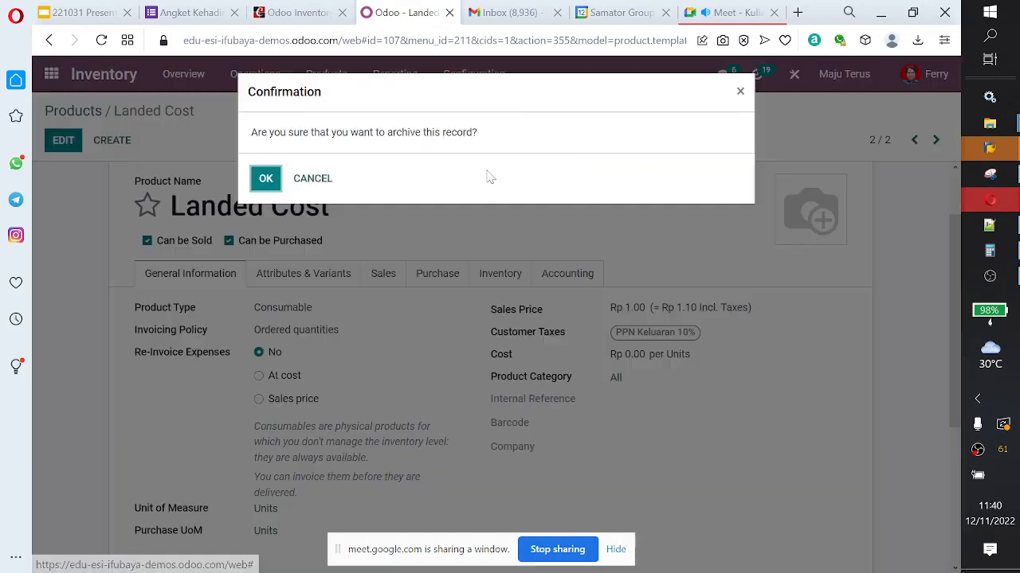
click(266, 180)
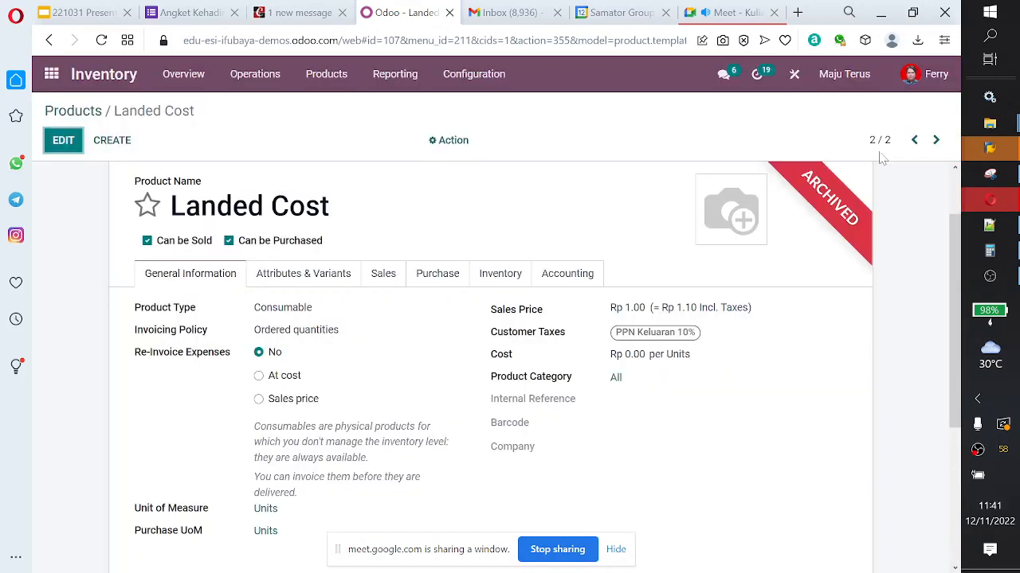
Step: Return to the first, unarchived Landed Cost product and change its product type to Service
click(914, 140)
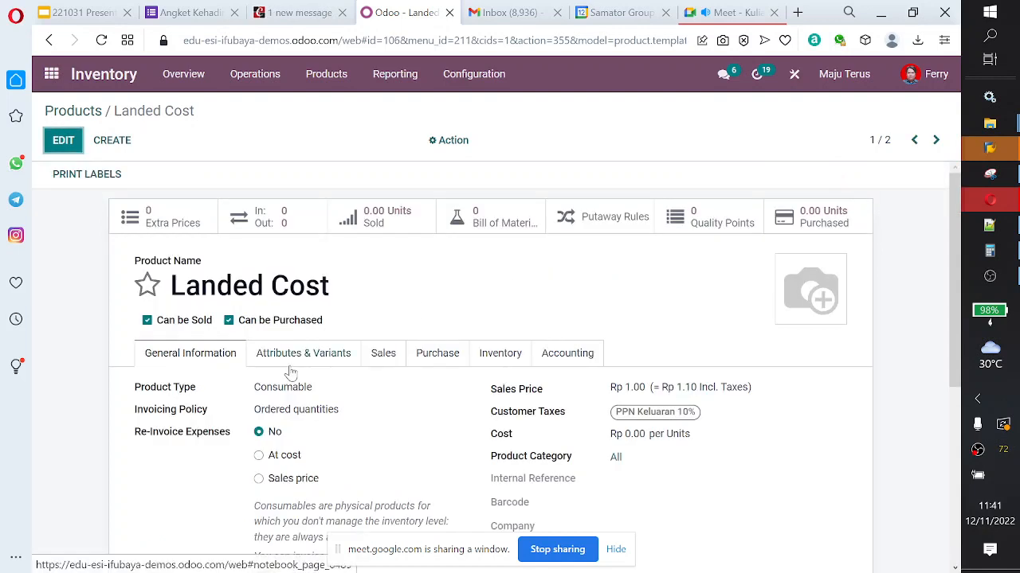
click(70, 147)
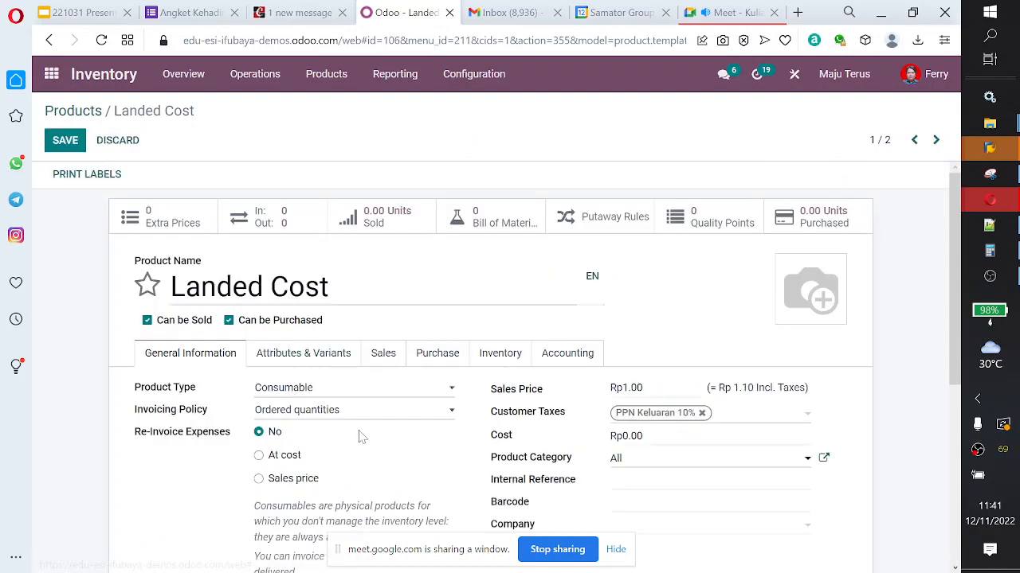
click(397, 411)
click(404, 396)
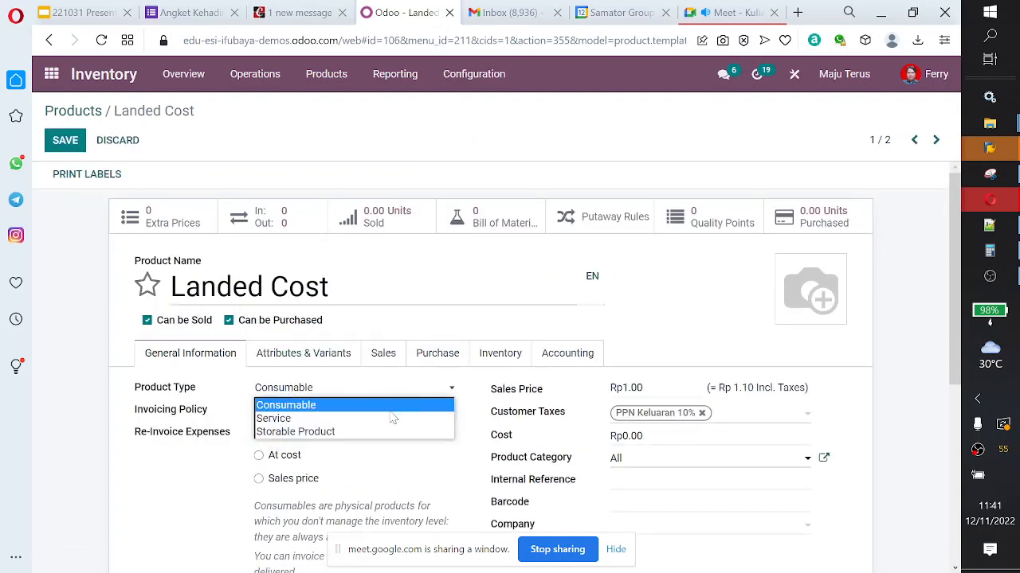
click(273, 418)
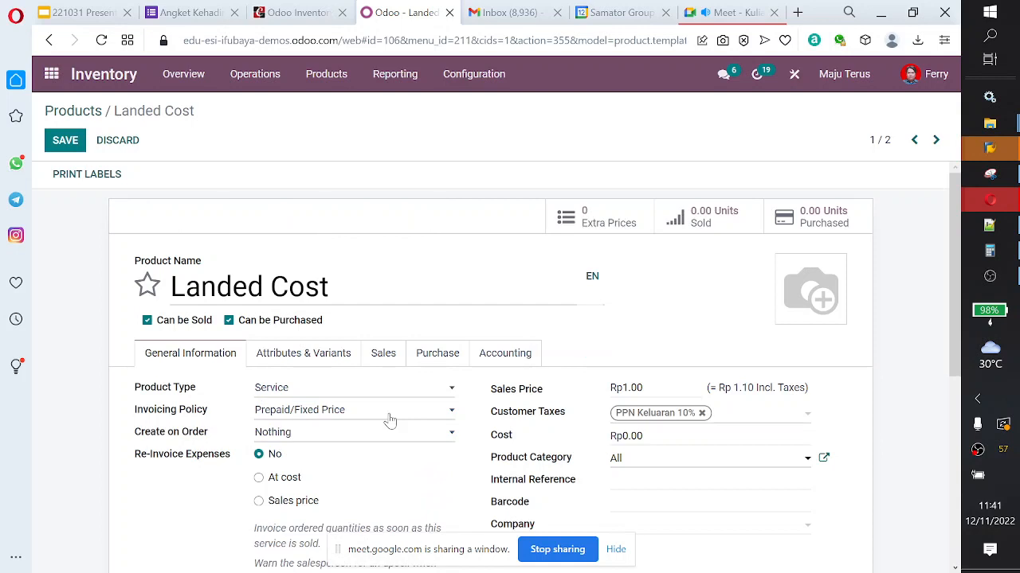
Step: Mark the Landed Cost product as a landed cost with By Quantity as default split method, and save it
click(464, 361)
scroll(573, 359, down, 2)
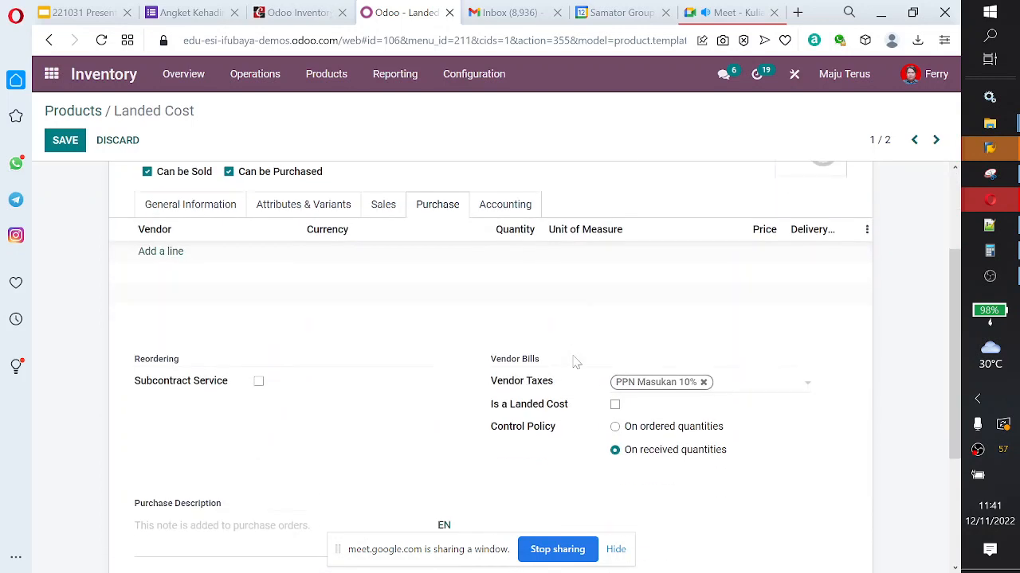
click(615, 395)
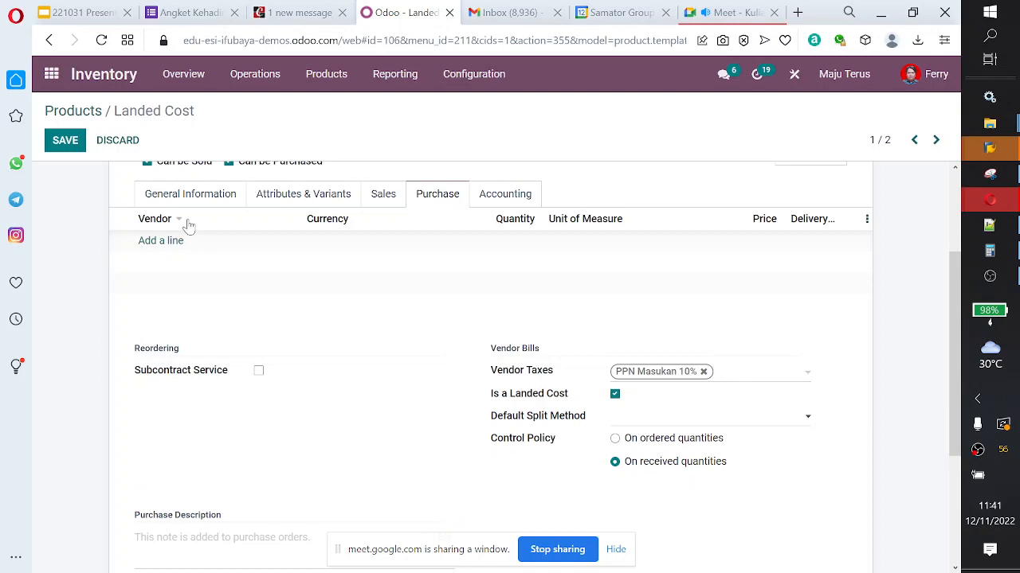
click(190, 195)
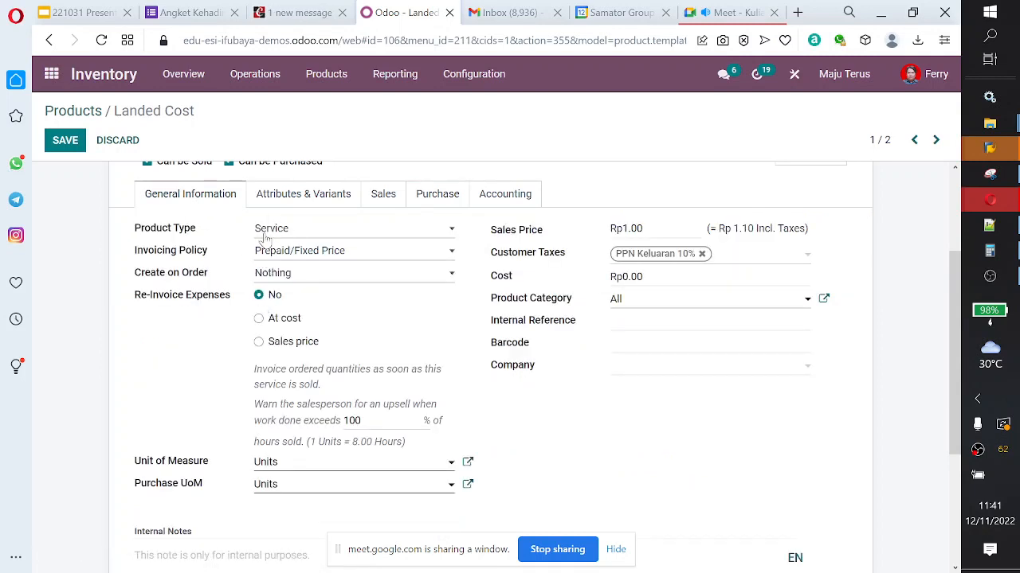
click(443, 199)
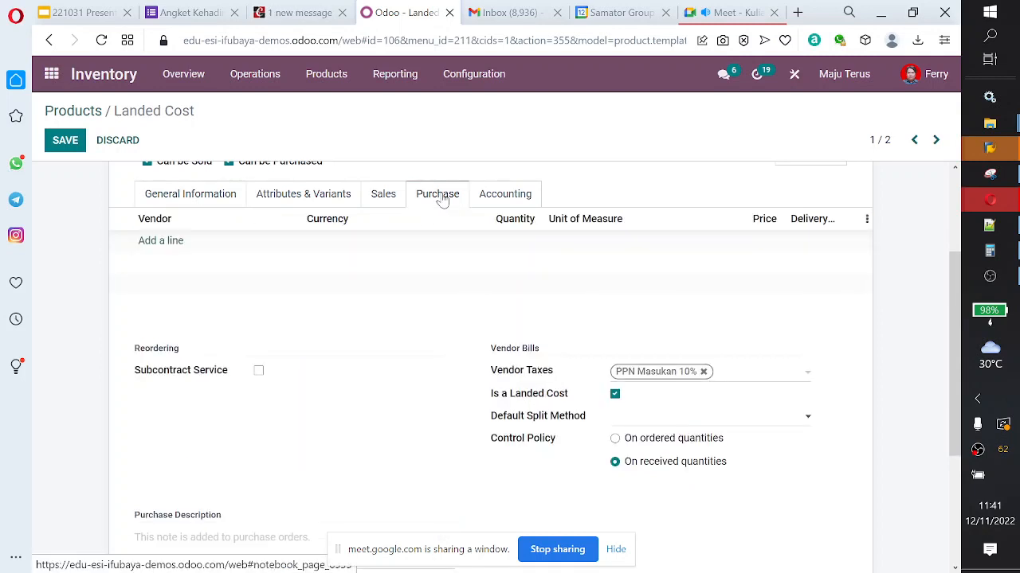
click(655, 423)
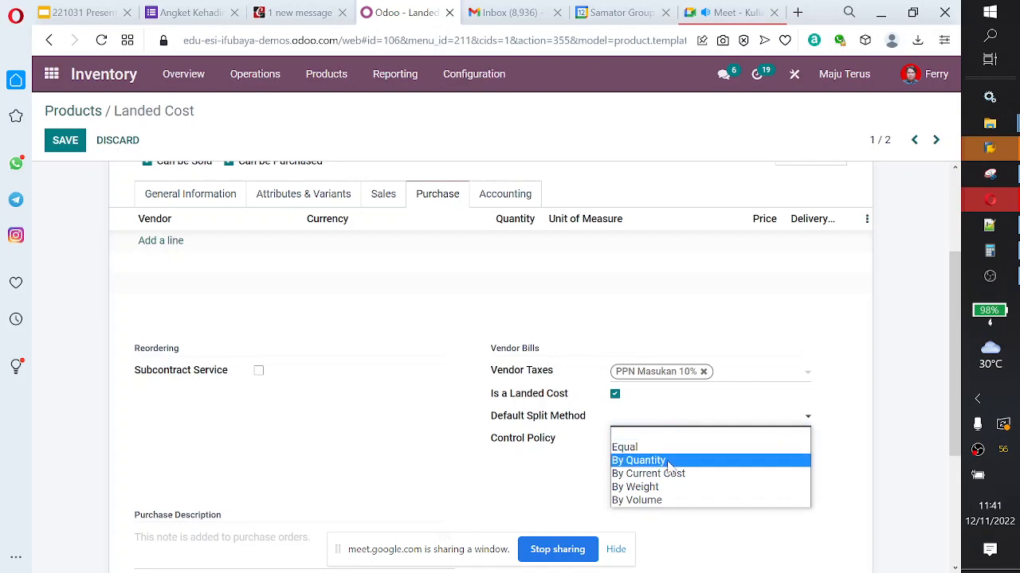
click(669, 462)
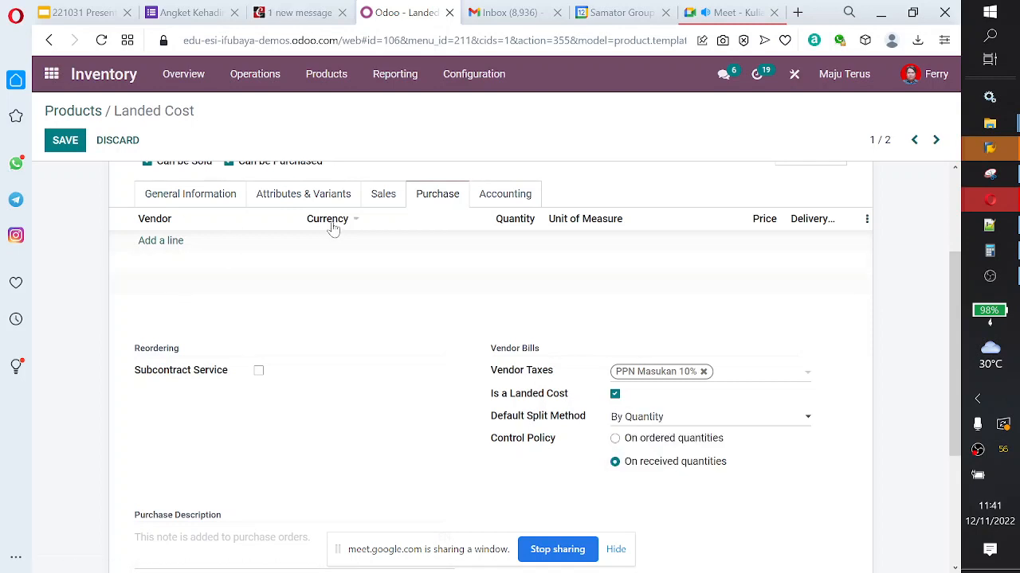
click(68, 141)
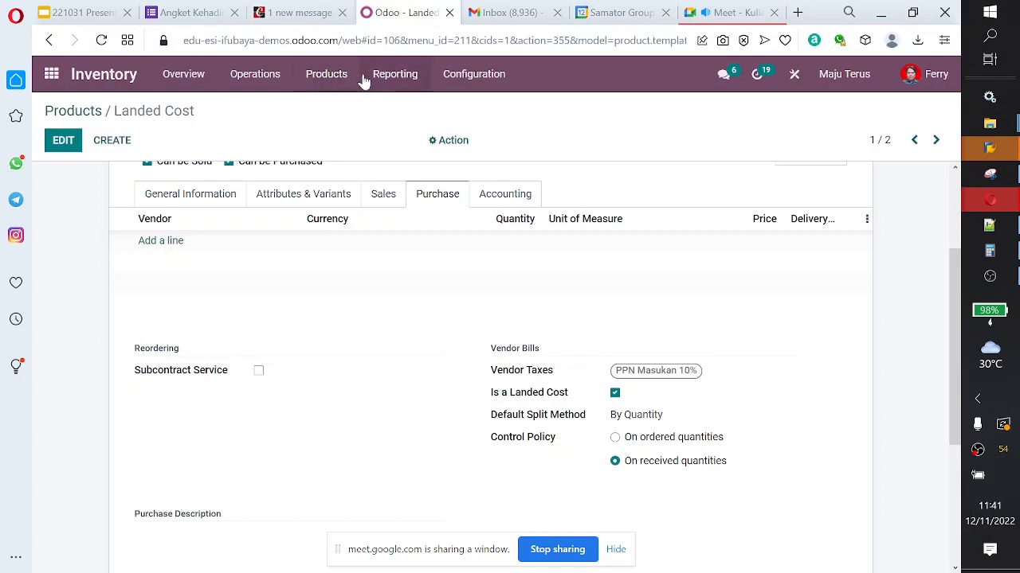
click(51, 74)
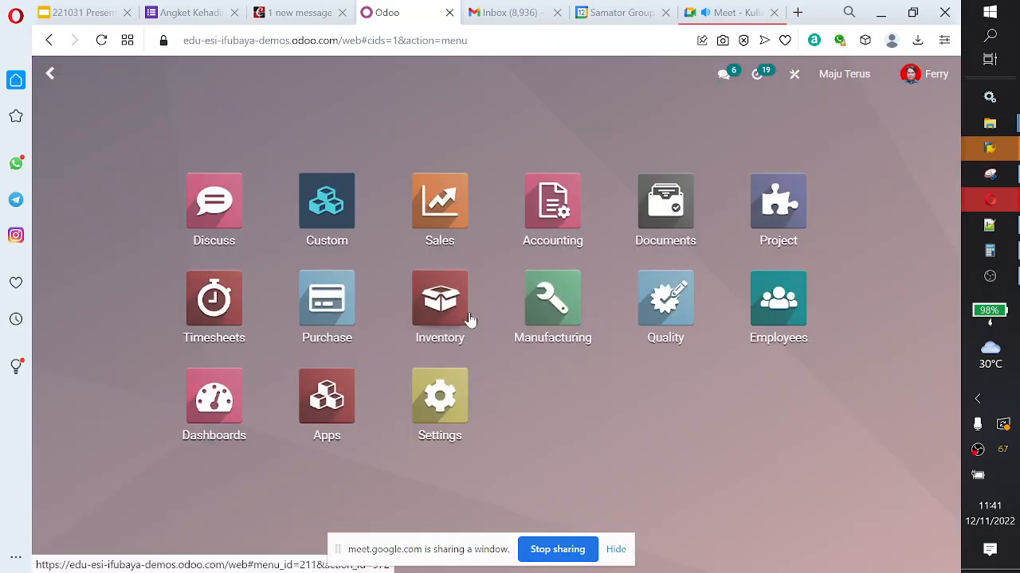
click(555, 208)
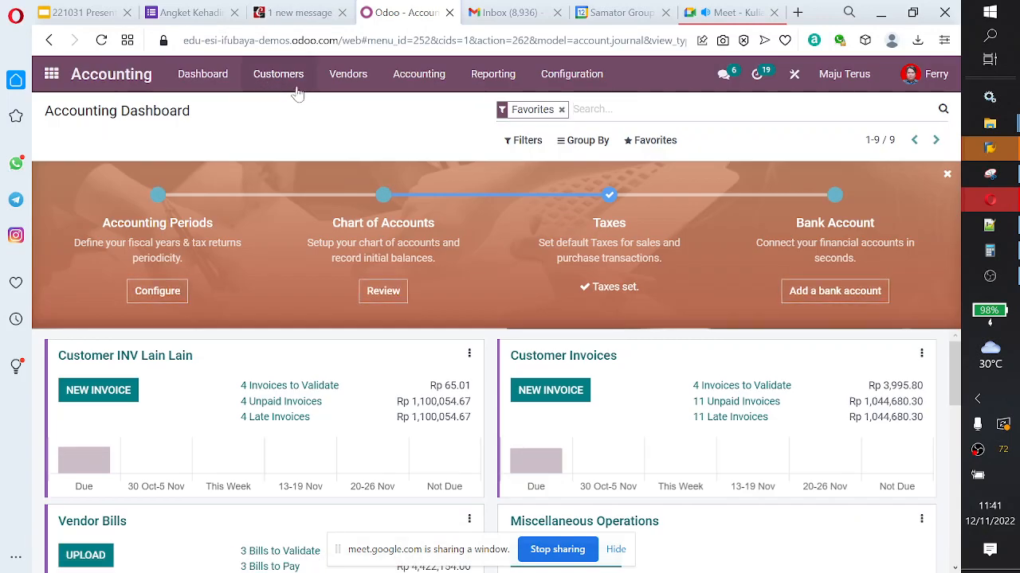
click(296, 91)
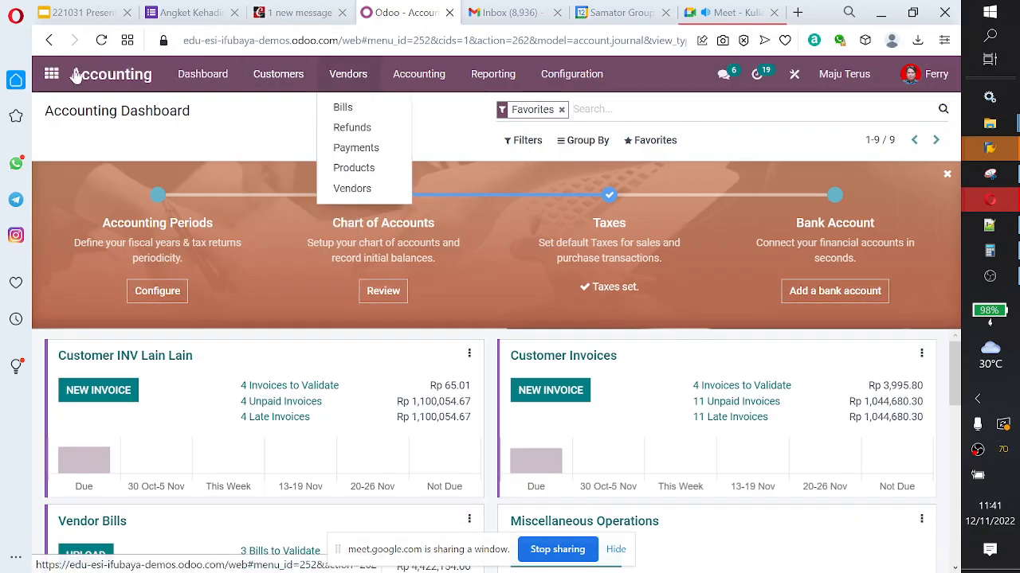
Step: Open landed cost record LC/2022/0009 in the Inventory module and review its additional costs and linked vendor bill
click(51, 74)
click(434, 285)
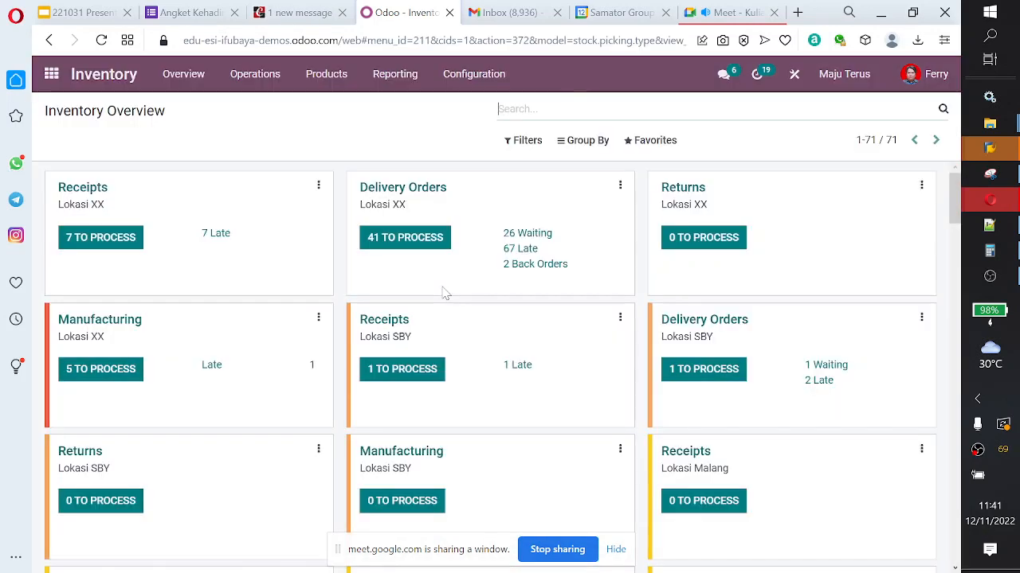
click(255, 79)
click(271, 188)
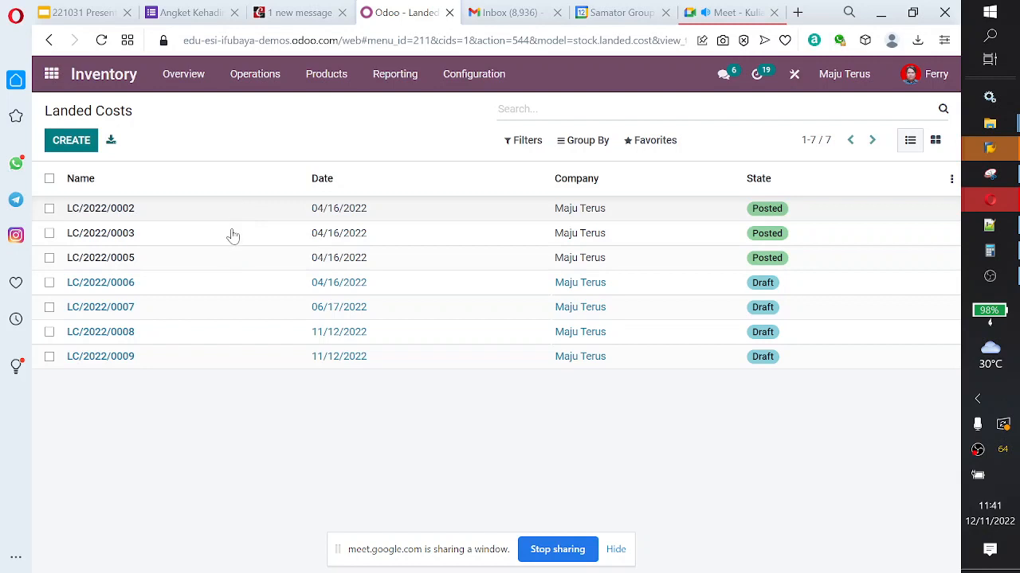
click(237, 362)
scroll(237, 363, down, 1)
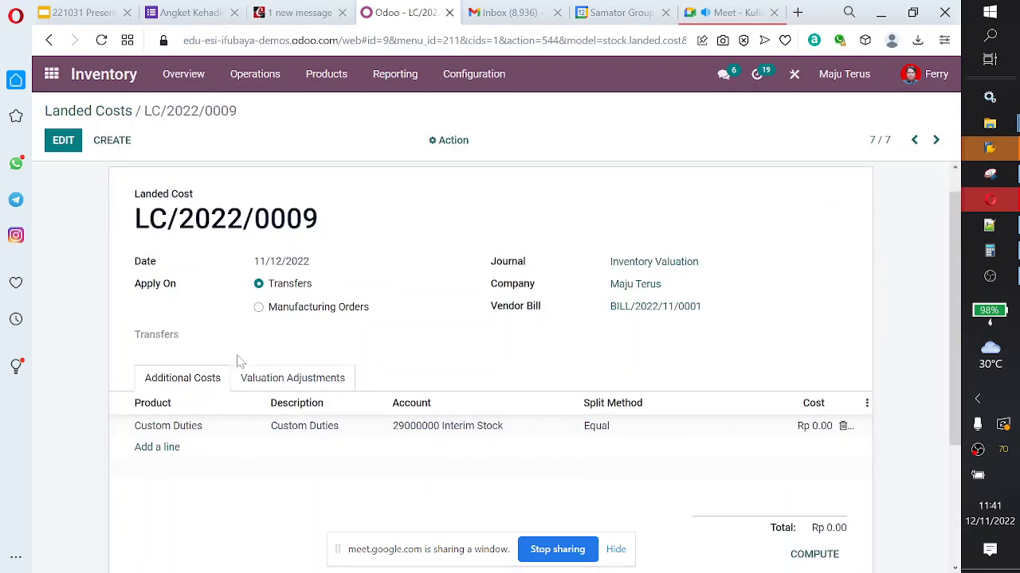
scroll(237, 362, down, 1)
scroll(237, 362, up, 2)
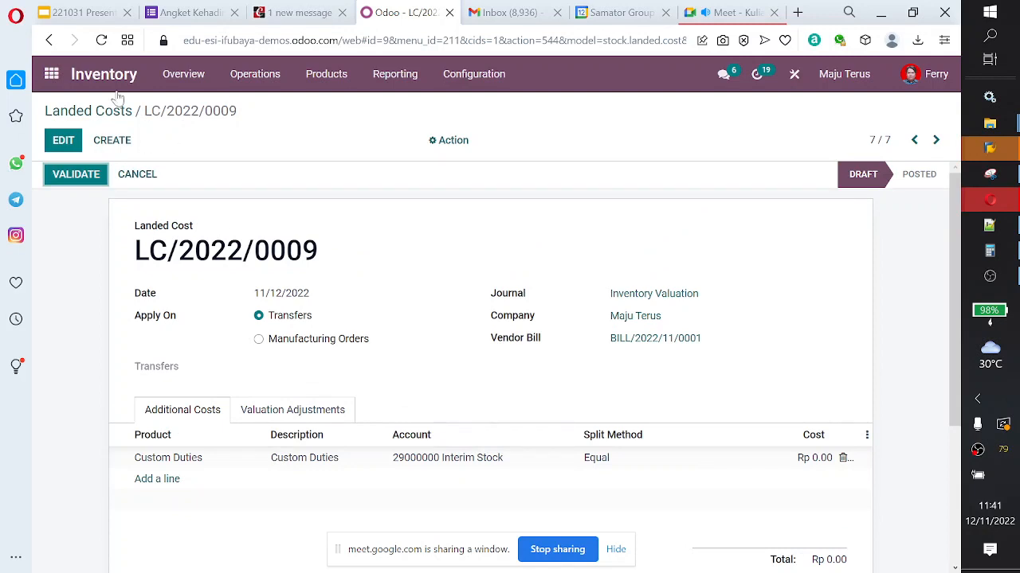
Step: Open vendor bill BILL/2022/11/0001 in the Accounting module and reset it to draft
click(50, 78)
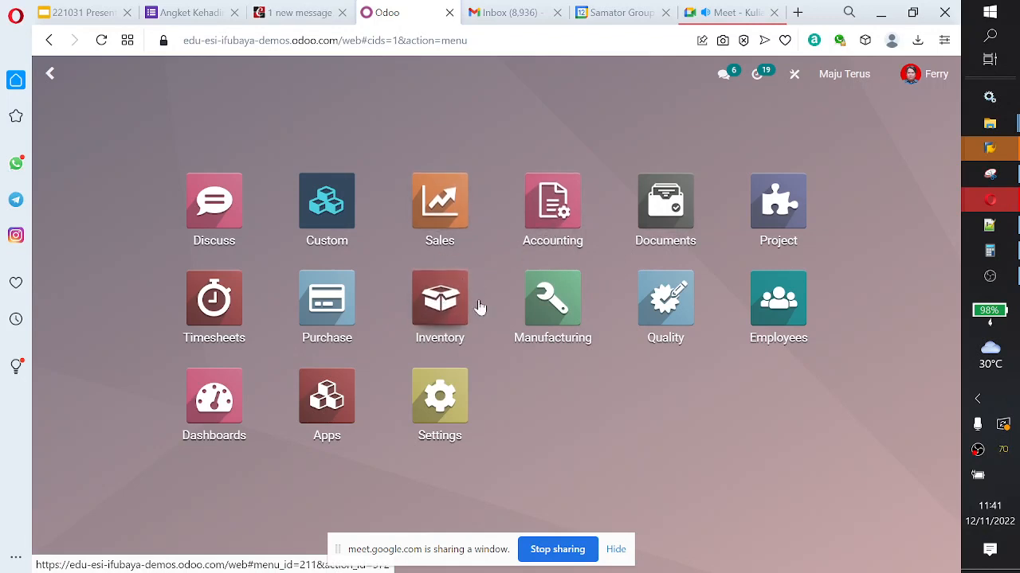
click(556, 236)
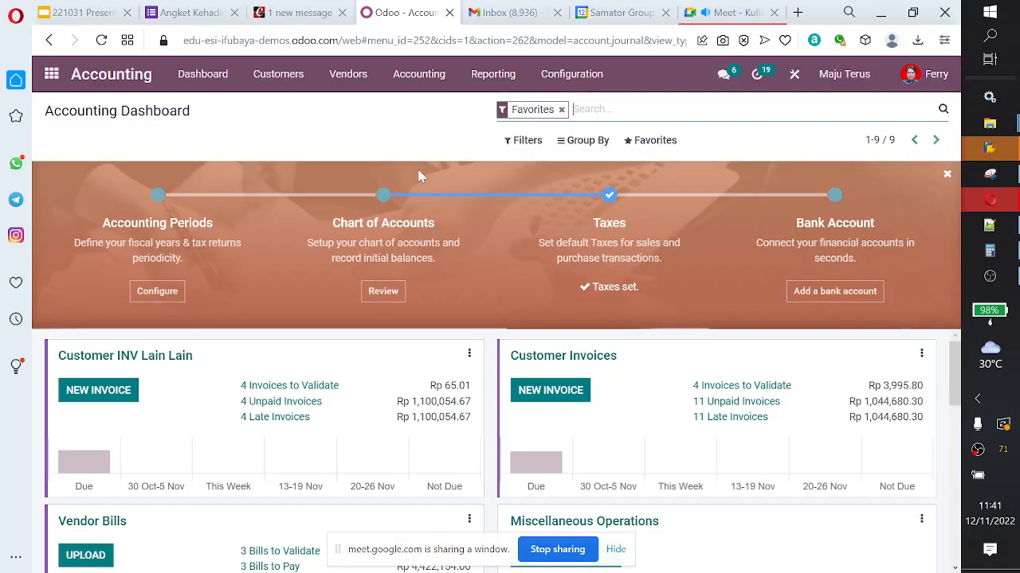
click(344, 75)
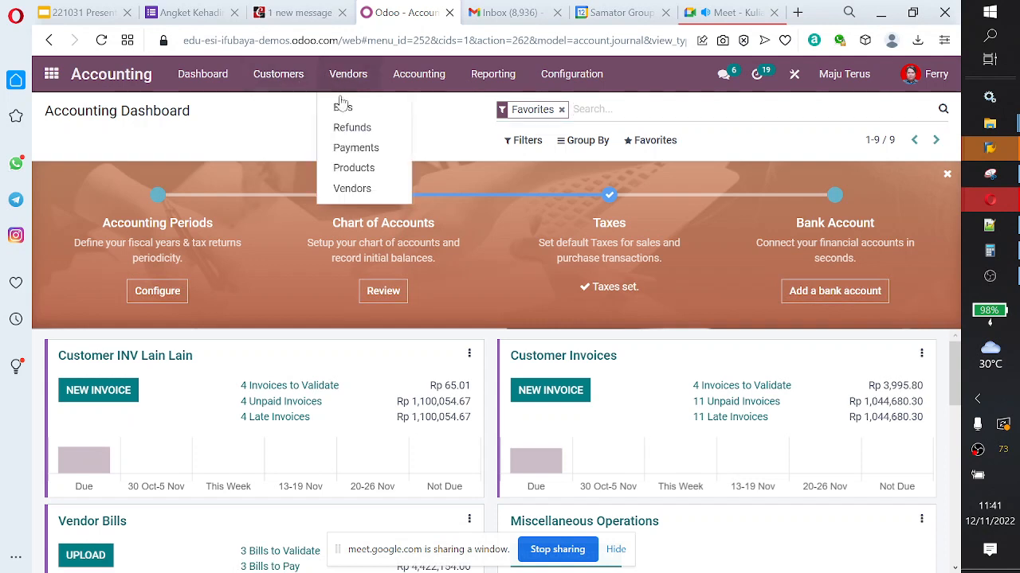
click(343, 106)
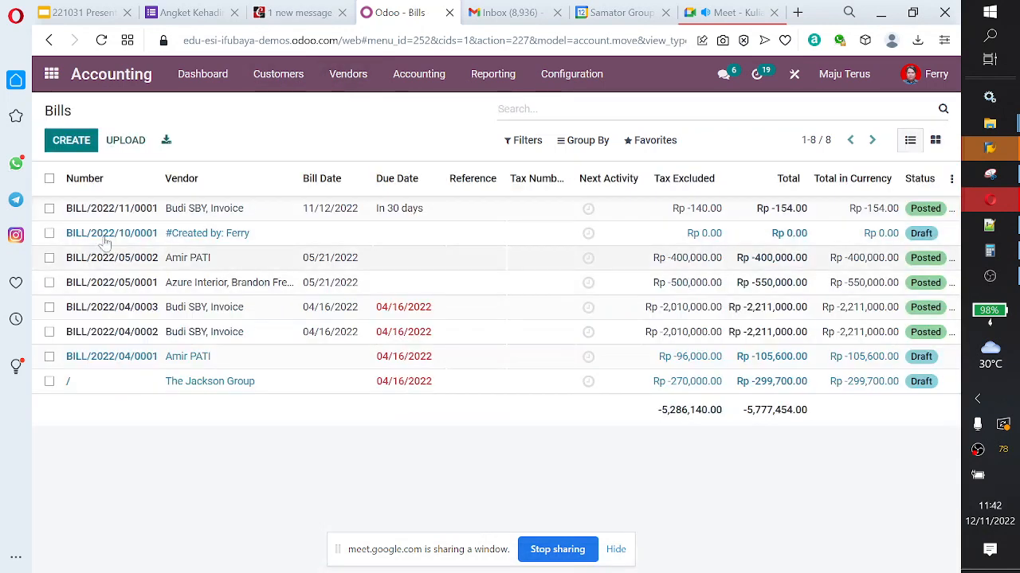
click(49, 209)
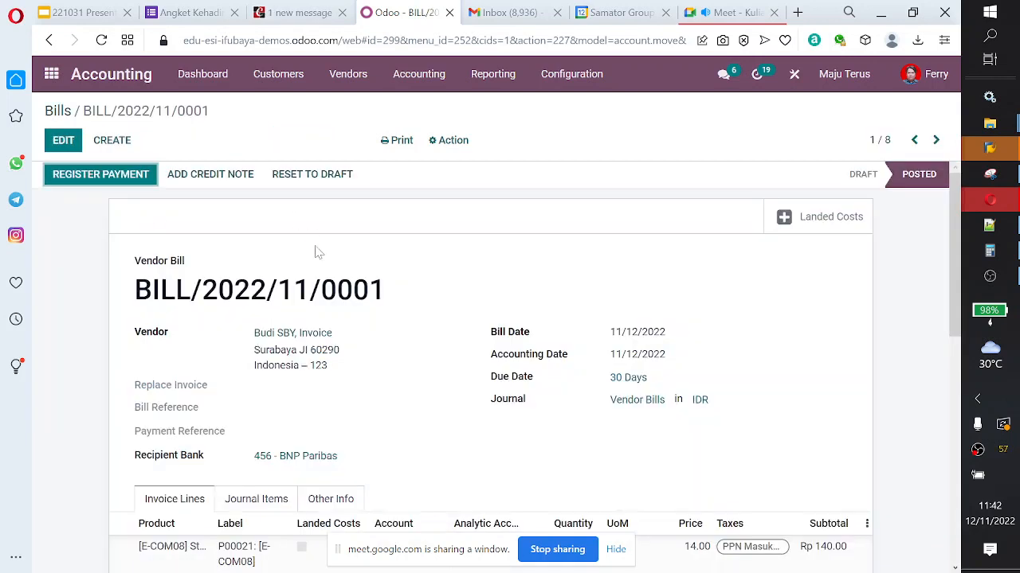
click(322, 180)
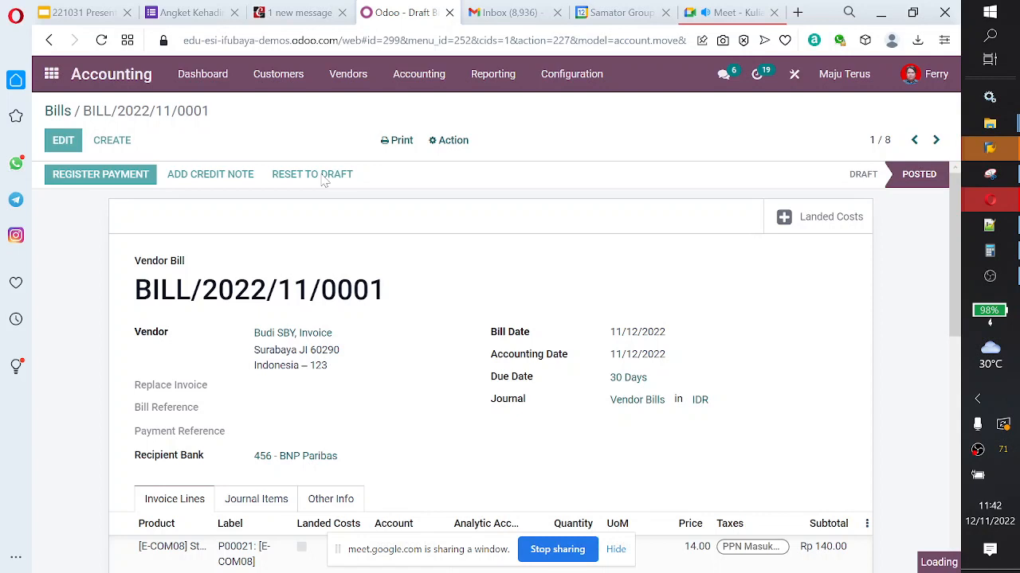
Step: Add an invoice line for the Landed Cost product below the Storage Box line on the draft bill
scroll(350, 214, down, 5)
scroll(351, 214, up, 3)
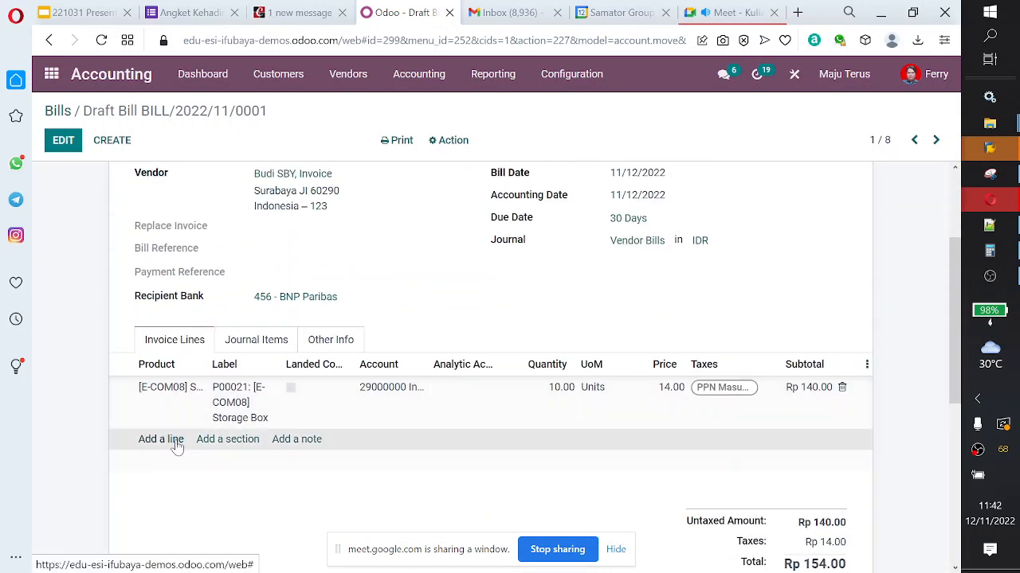
click(174, 440)
scroll(348, 406, up, 2)
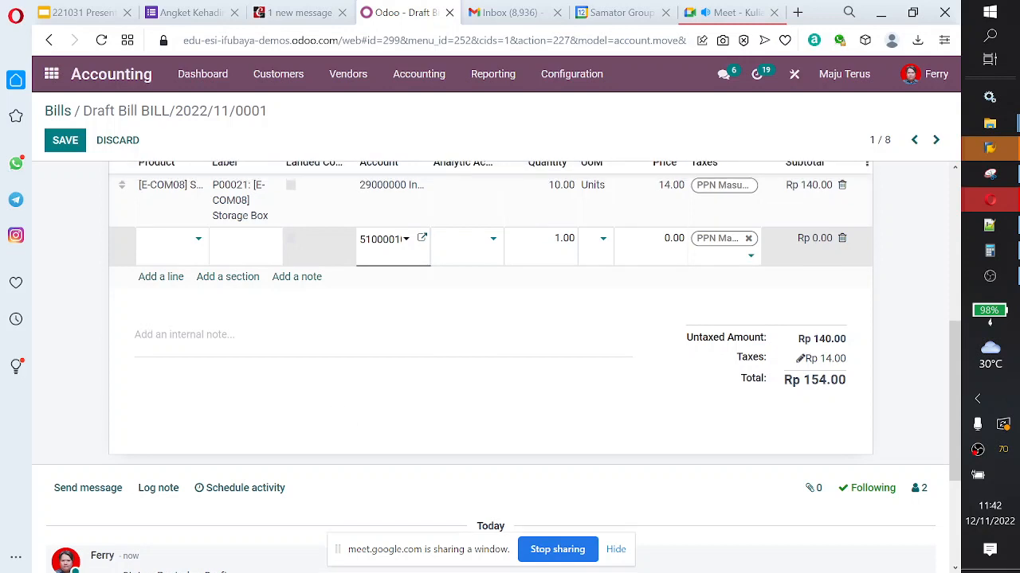
click(197, 383)
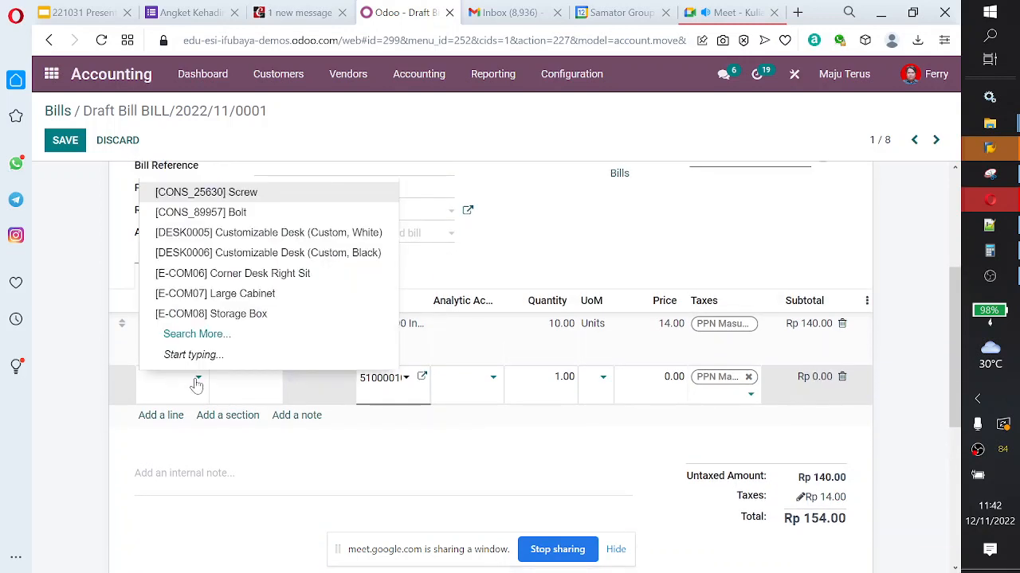
text(Landed)
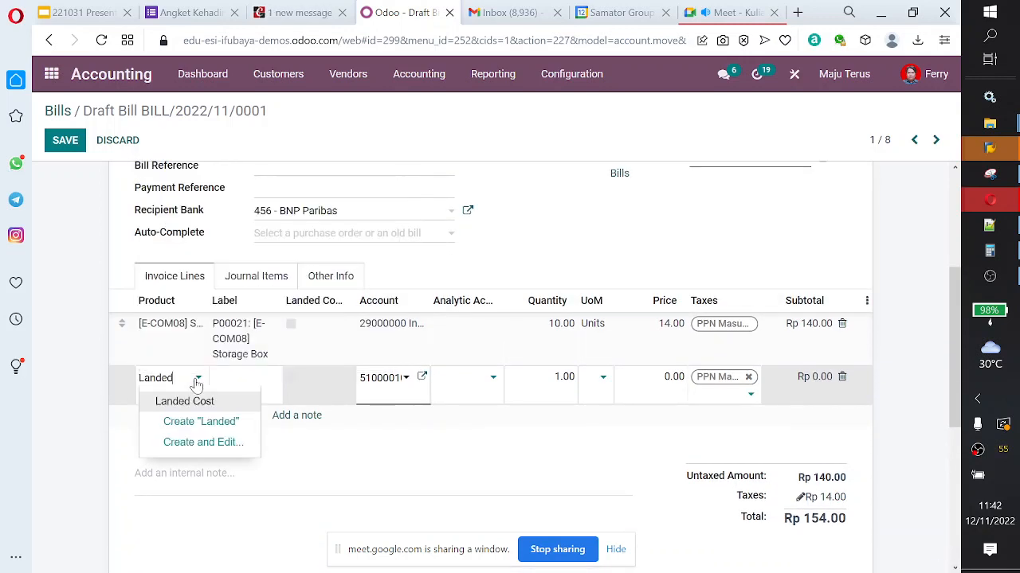
click(211, 403)
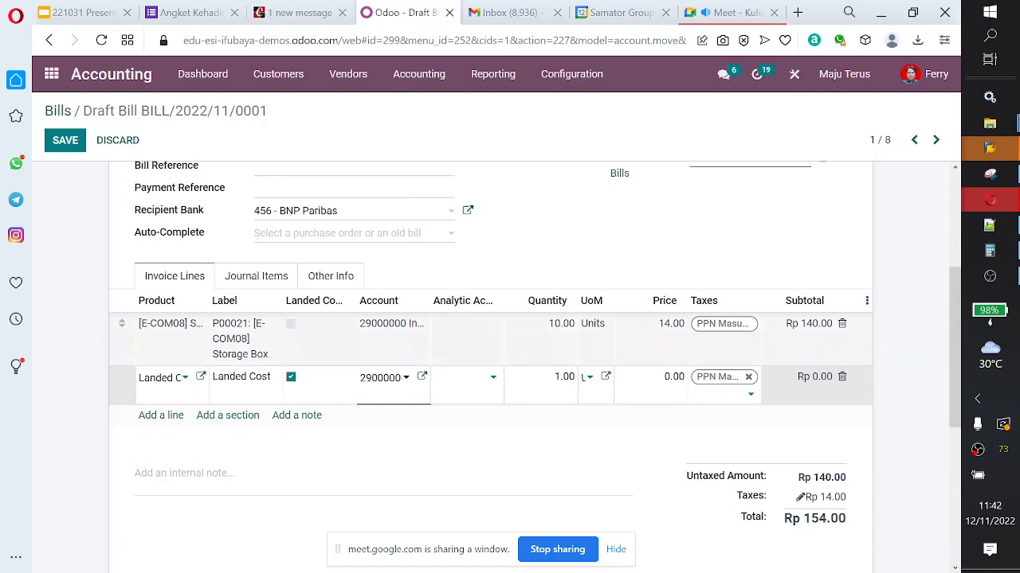
Step: Set the Landed Cost line's price to 10 and save the draft bill
click(674, 377)
click(664, 377)
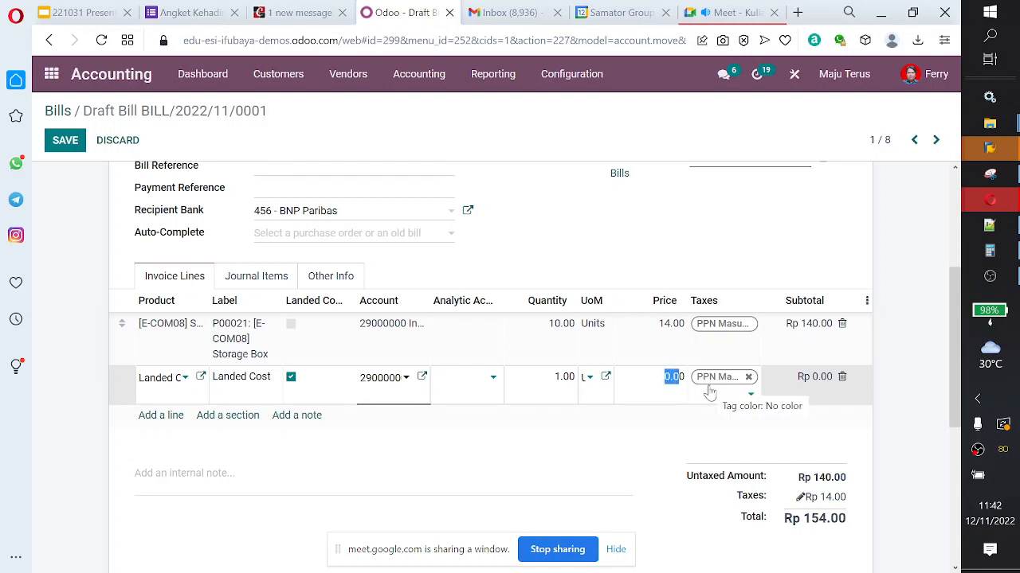
key(Right)
key(Right)
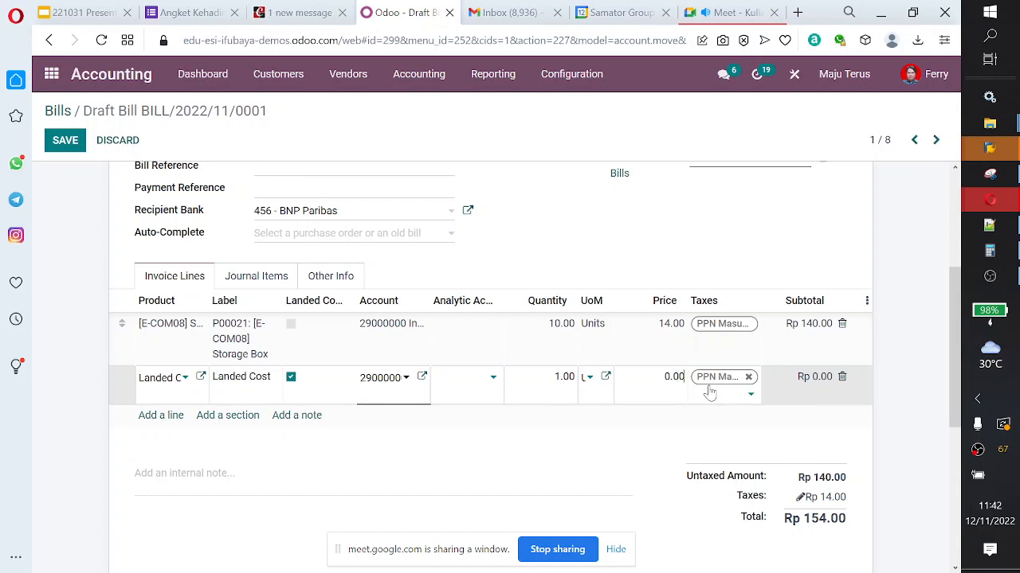
key(BackSpace)
click(710, 393)
key(Tab)
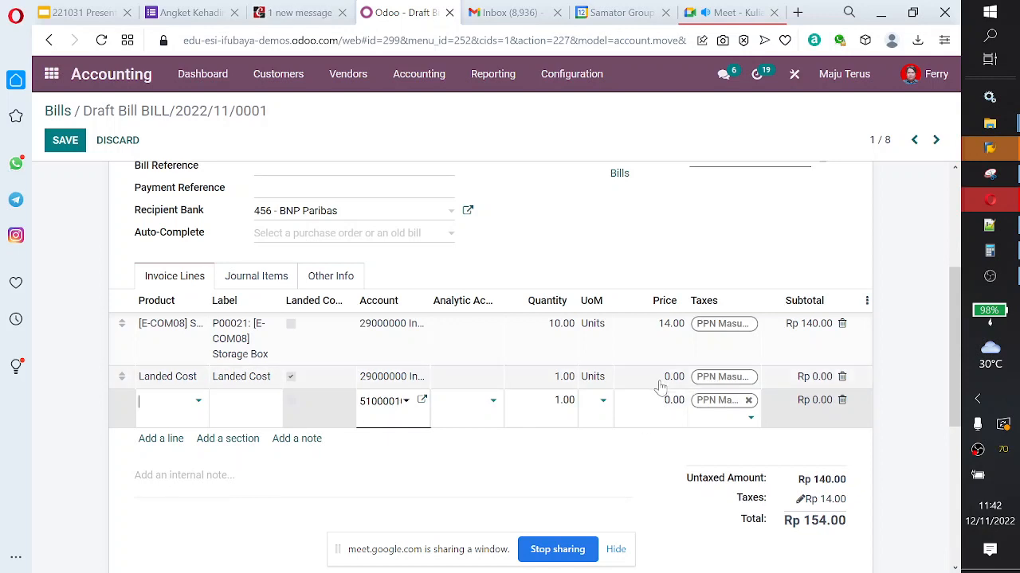
click(661, 381)
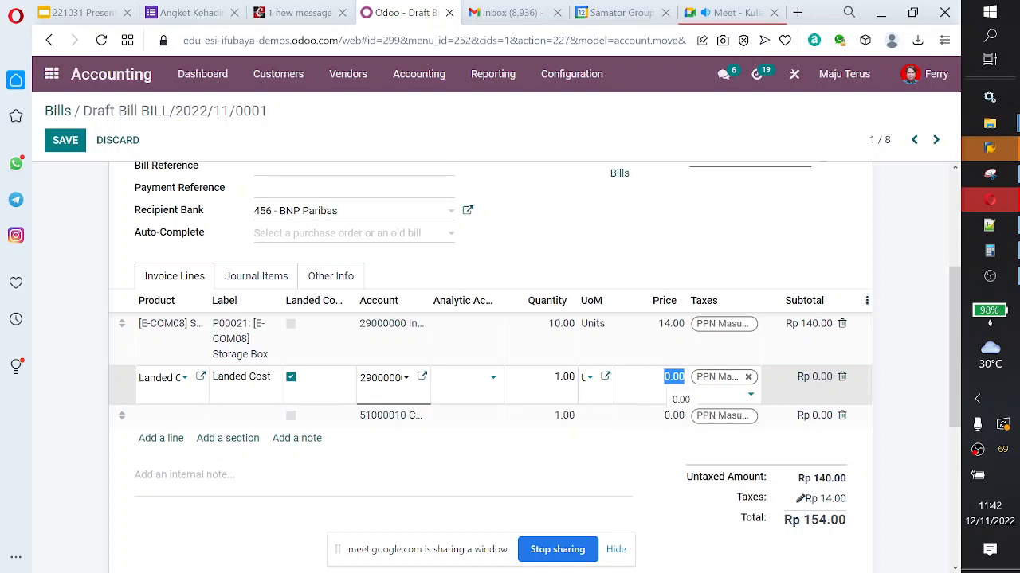
text(10)
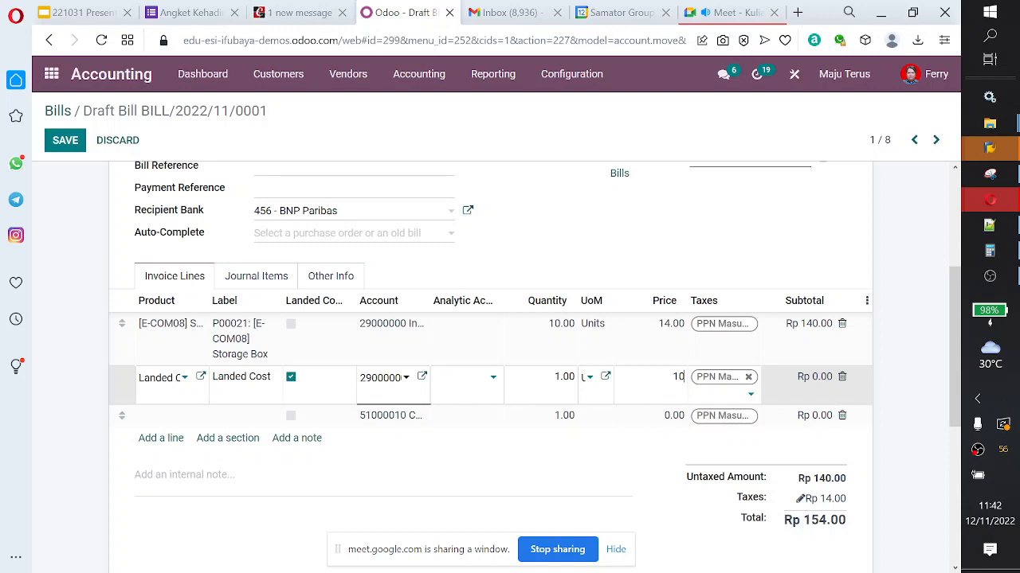
key(Tab)
click(69, 143)
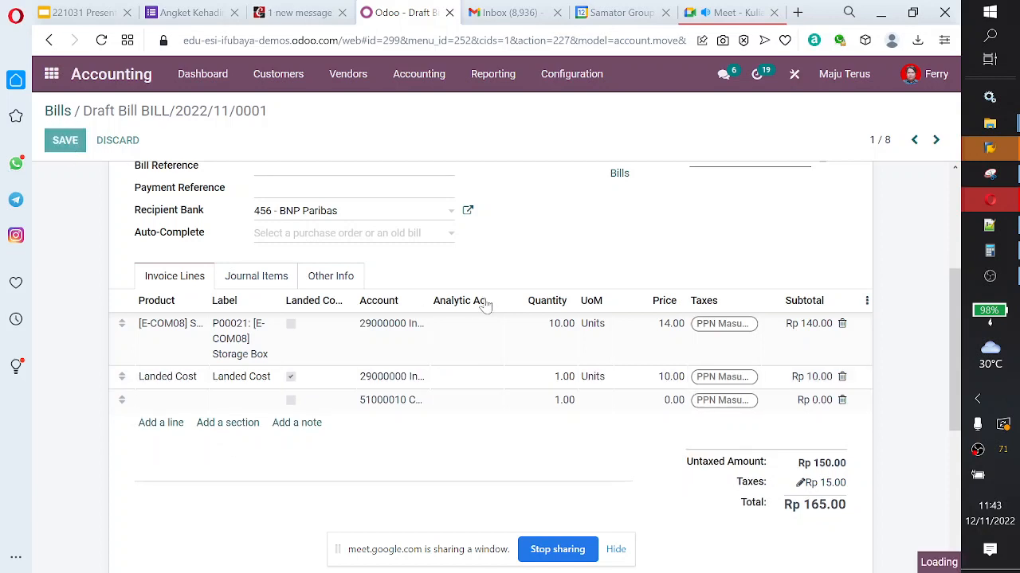
Step: Confirm draft vendor bill BILL/2022/11/0001 to post it and review its invoice lines
click(83, 177)
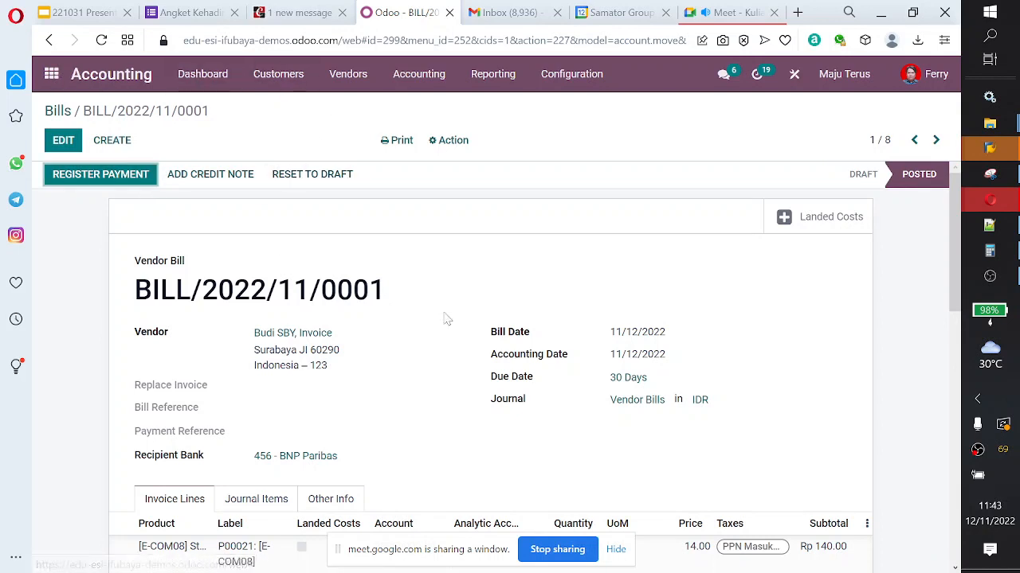
scroll(447, 319, down, 5)
scroll(387, 311, up, 2)
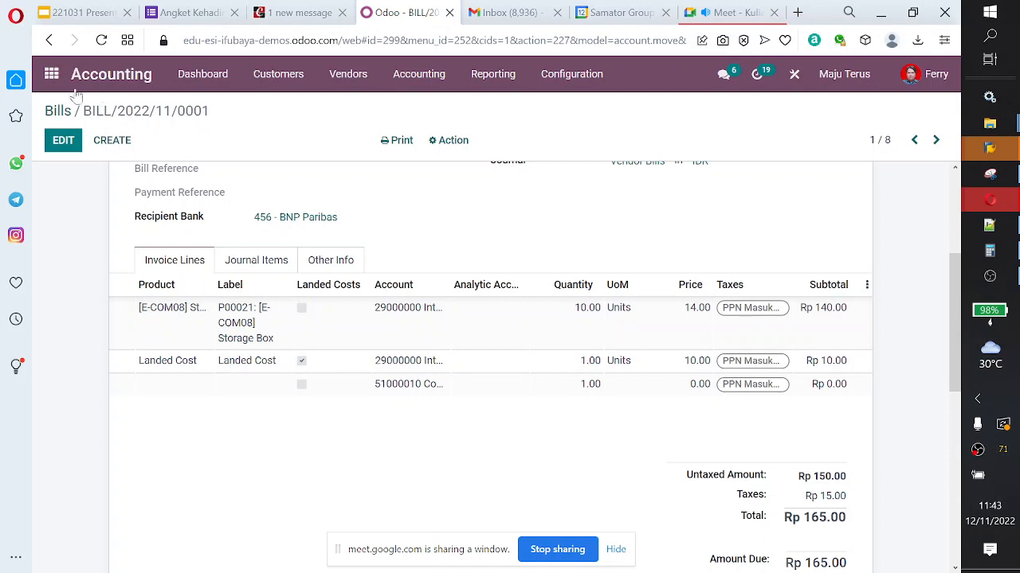
Step: Open the landed costs list in the Inventory module and review draft records LC/2022/0009 and LC/2022/0008
click(50, 75)
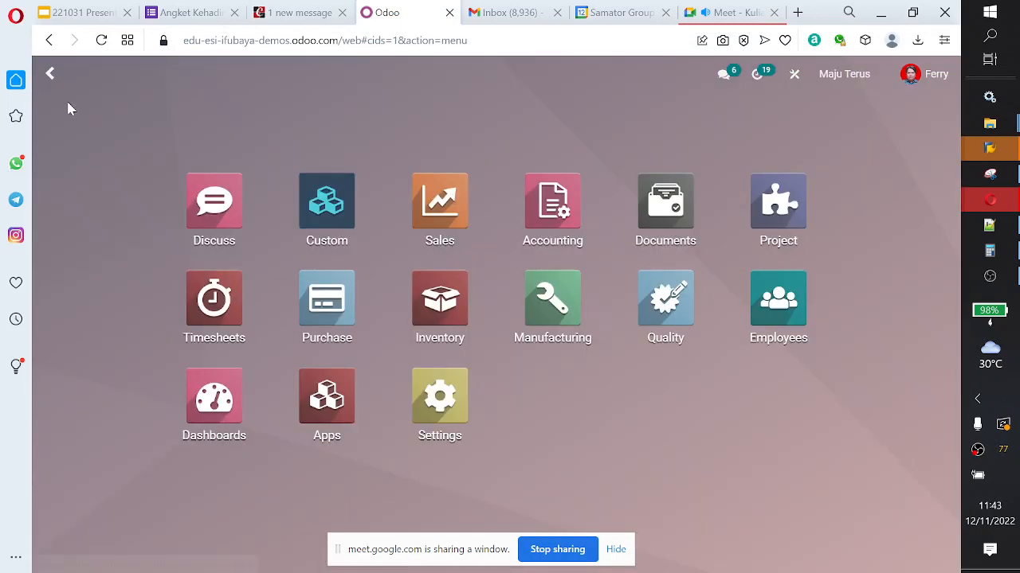
click(438, 327)
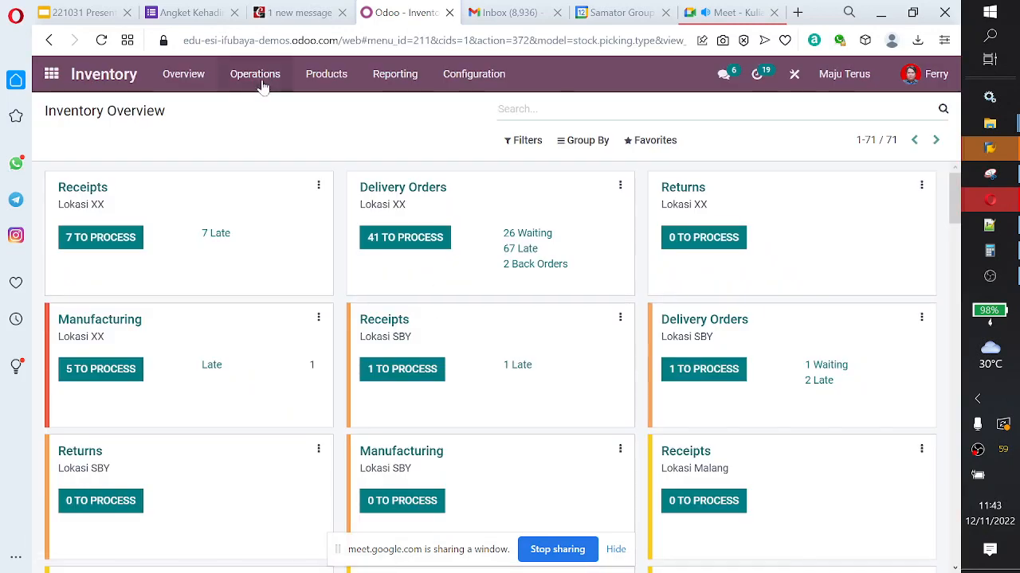
click(259, 80)
click(289, 190)
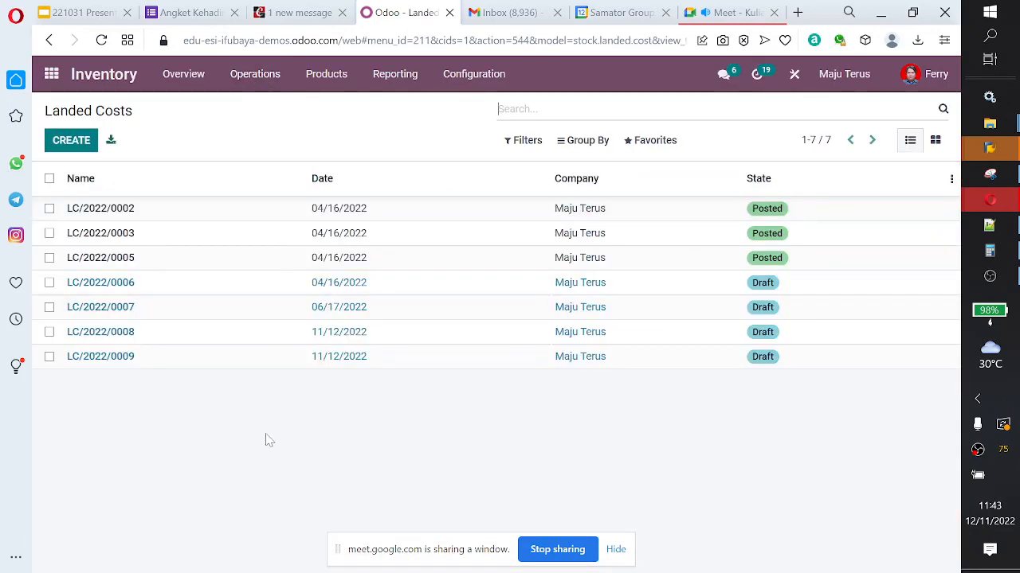
click(317, 364)
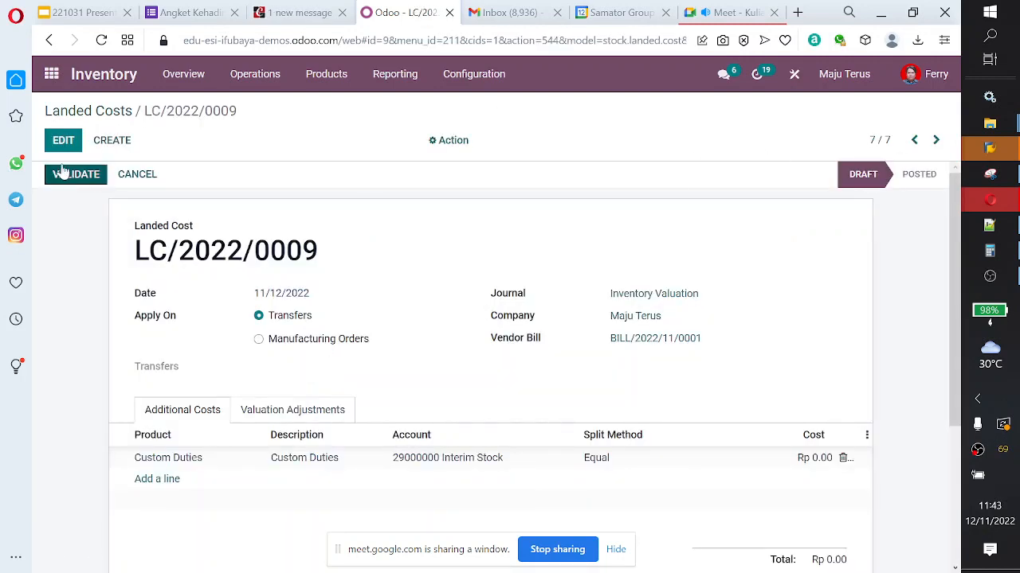
click(121, 114)
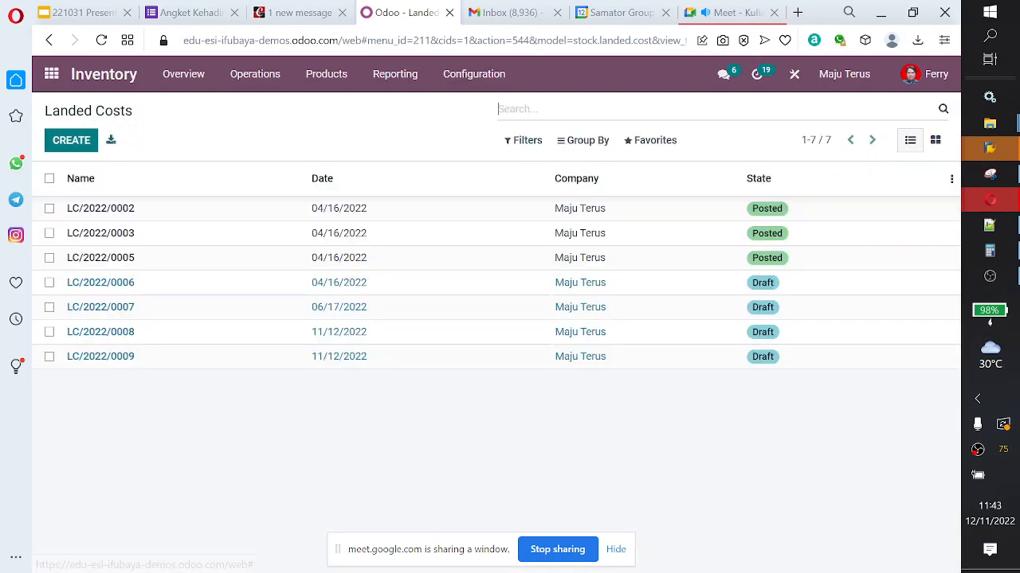
click(272, 341)
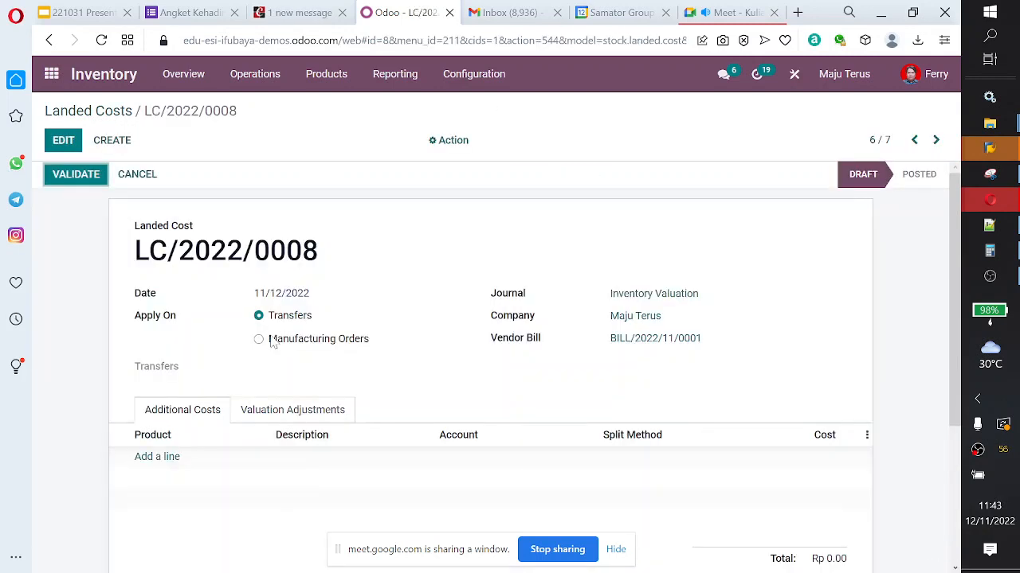
scroll(272, 341, down, 3)
scroll(271, 340, up, 3)
scroll(271, 341, down, 1)
scroll(271, 341, up, 1)
Step: Create a landed cost record for vendor bill BILL/2022/11/0001 with an additional cost line for the Landed Cost product
click(112, 140)
click(791, 344)
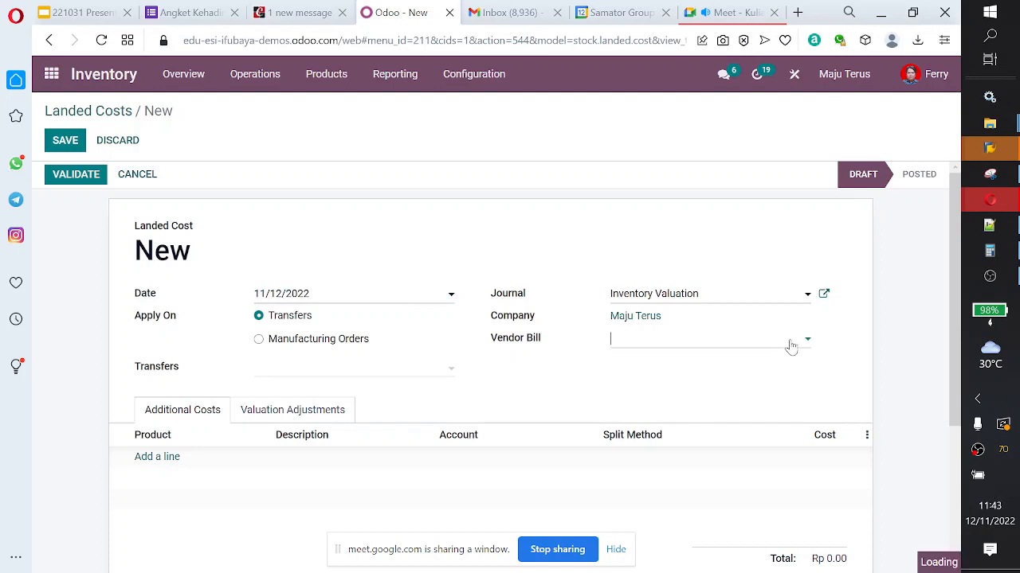
click(779, 360)
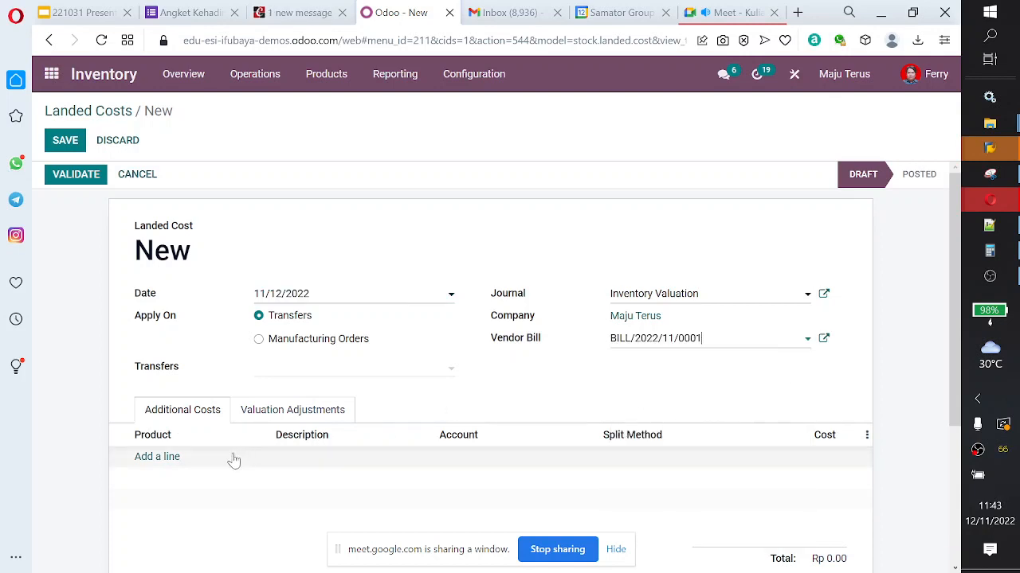
click(164, 458)
click(266, 460)
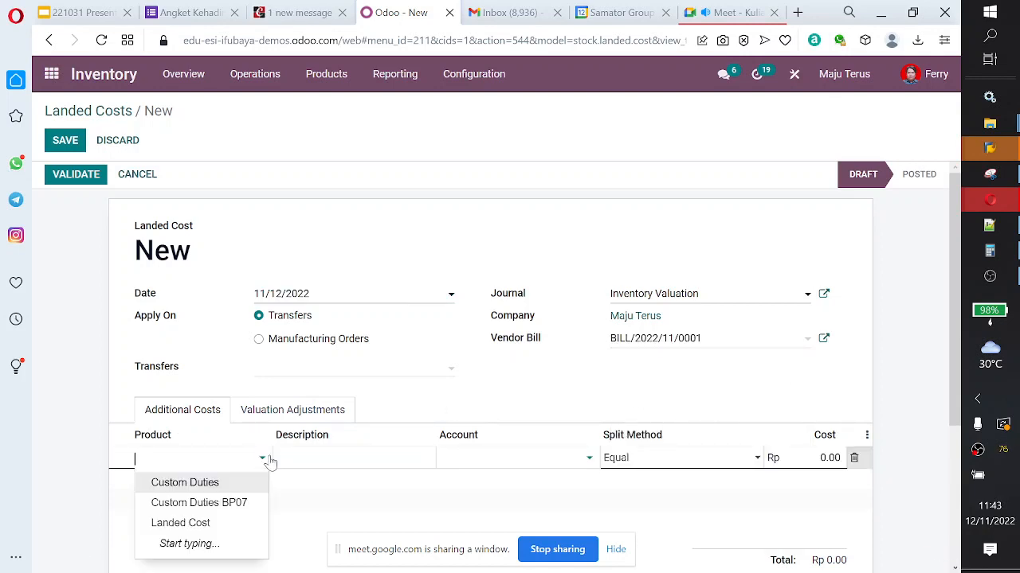
click(234, 522)
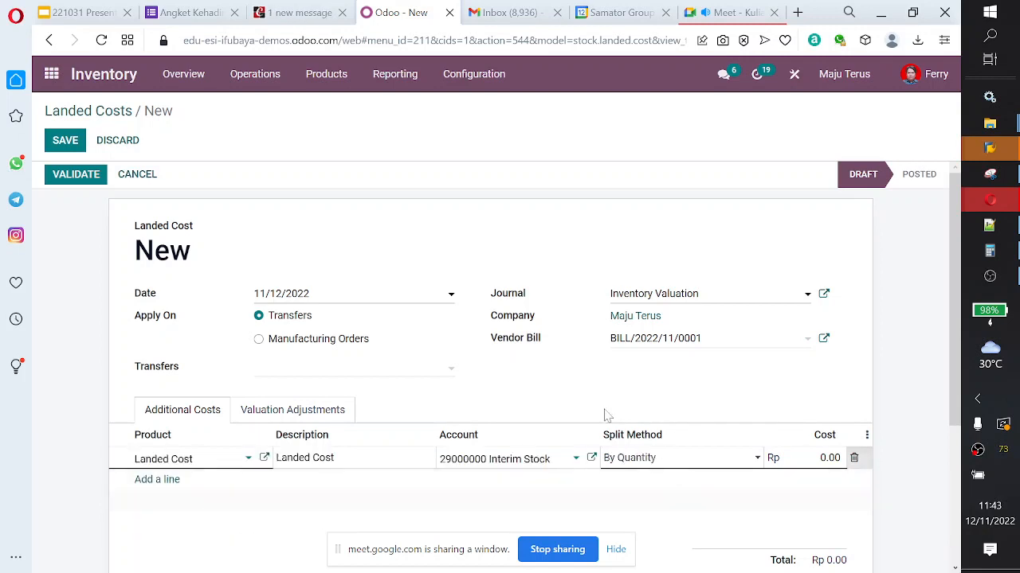
scroll(605, 412, down, 2)
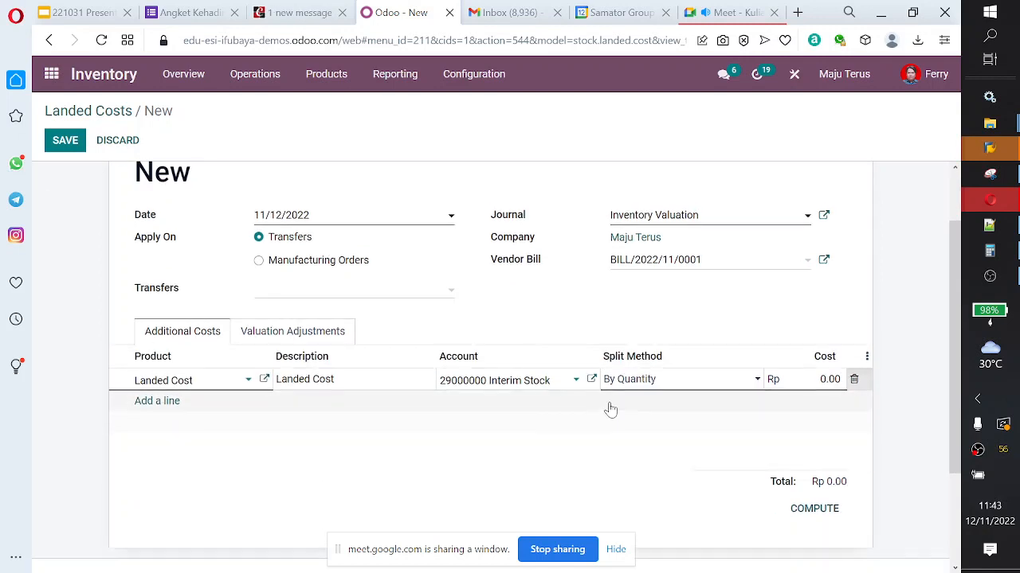
scroll(610, 406, up, 2)
Step: Cancel the new landed cost record and return to the landed costs list
click(328, 75)
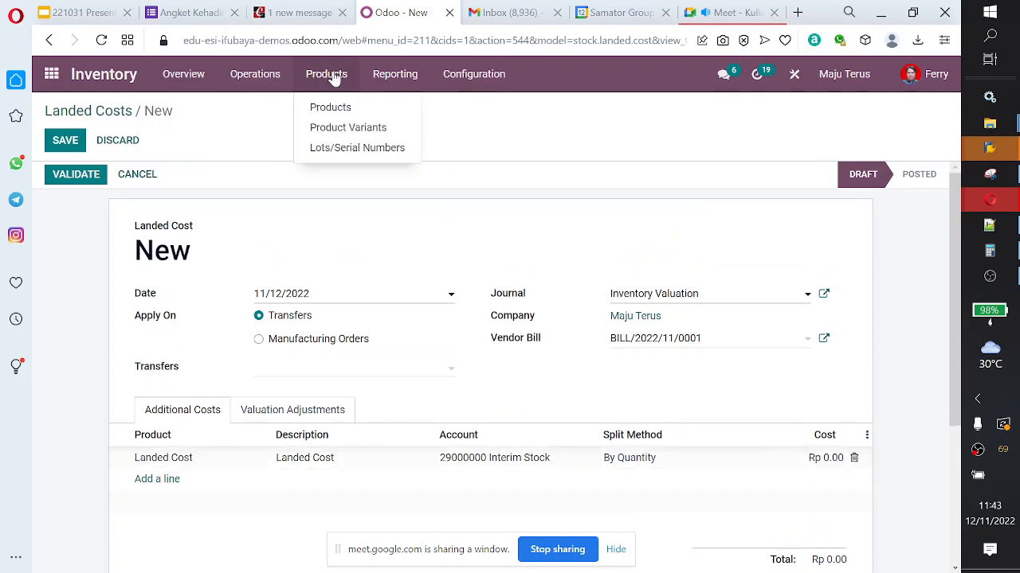
mouse_move(257, 79)
click(129, 182)
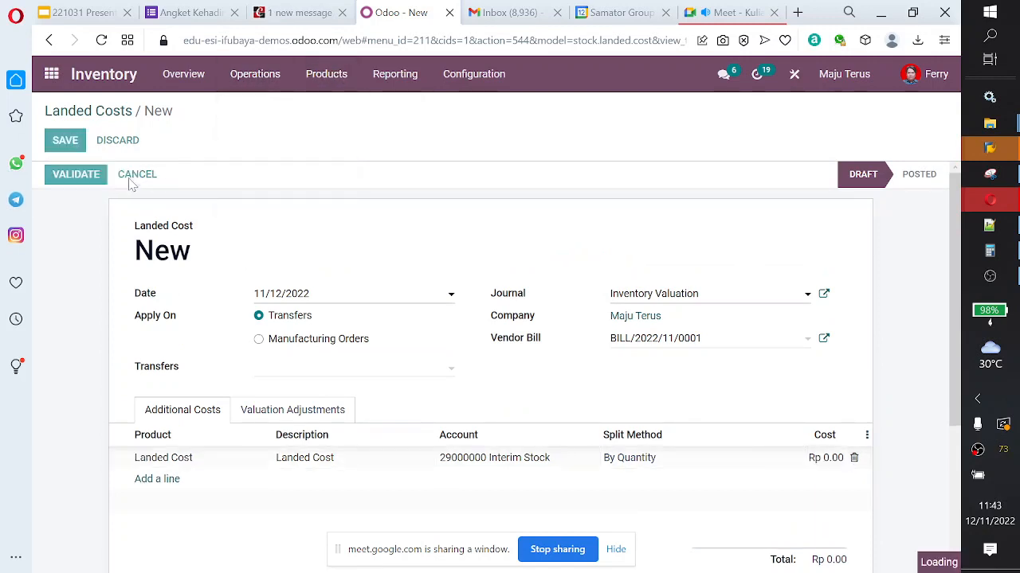
click(108, 118)
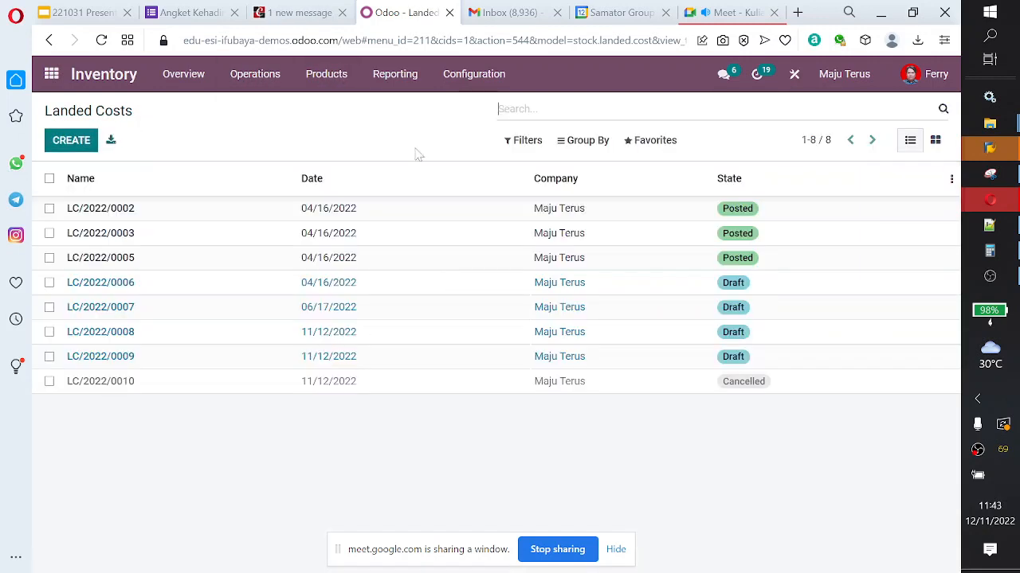
Step: Filter the landed costs list with a custom condition for Date is equal to 11/12/2022
click(523, 141)
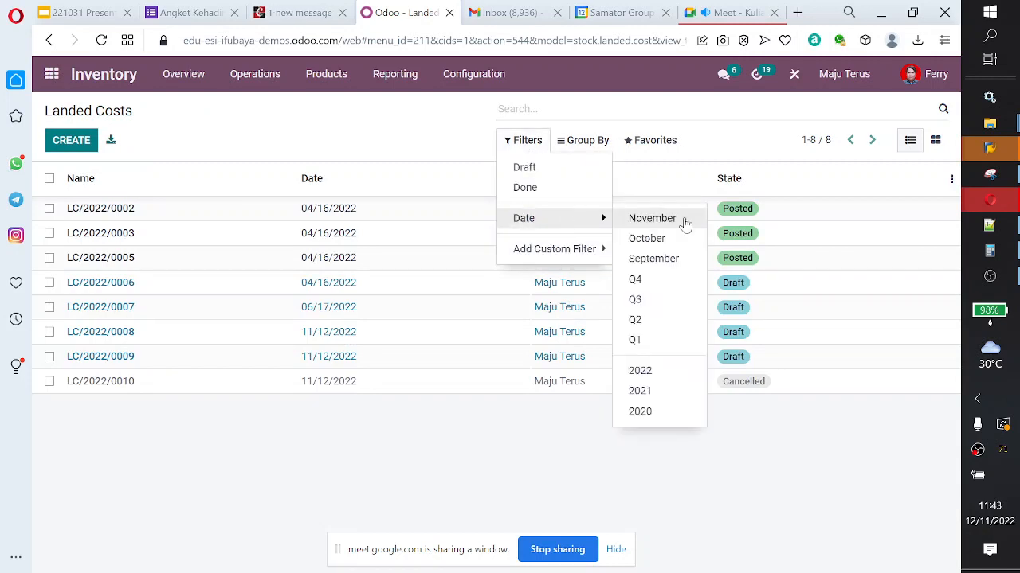
mouse_move(579, 252)
click(663, 250)
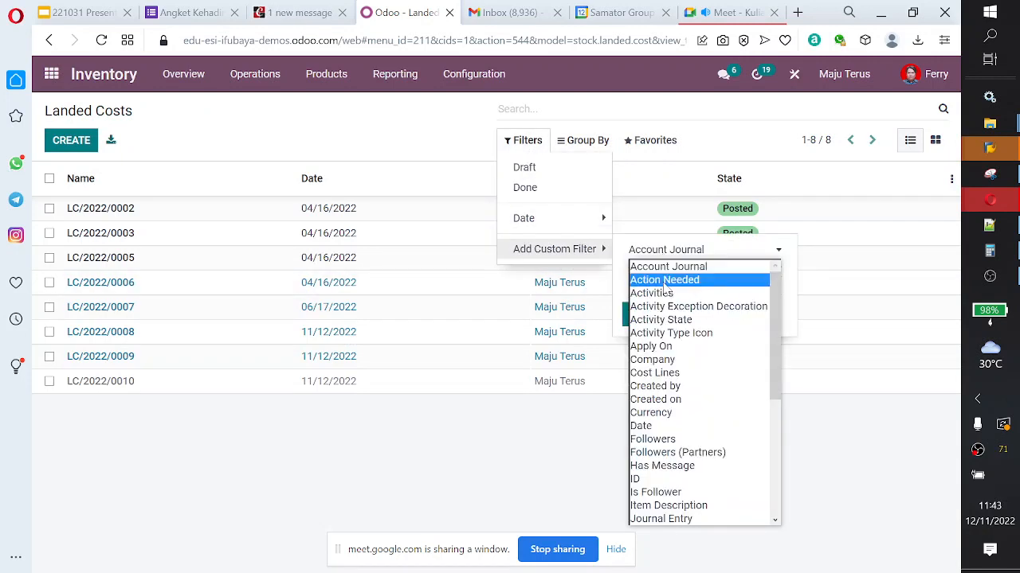
key(d)
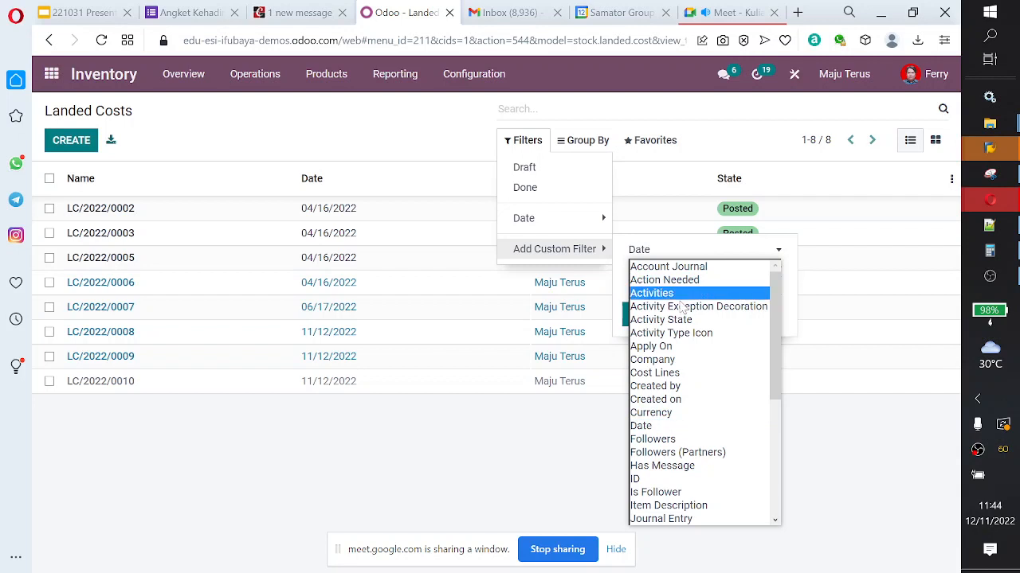
click(739, 425)
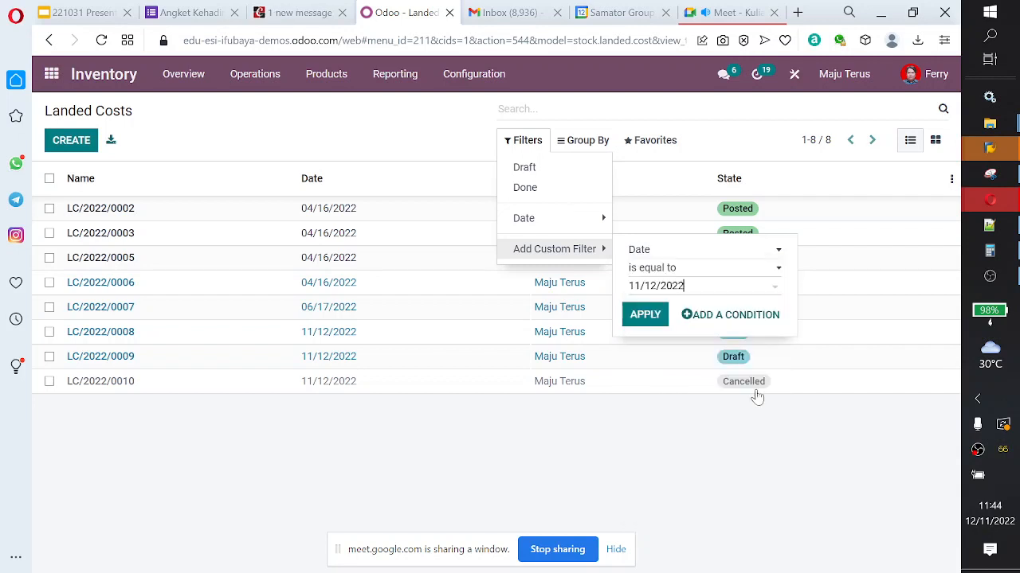
click(645, 314)
click(467, 434)
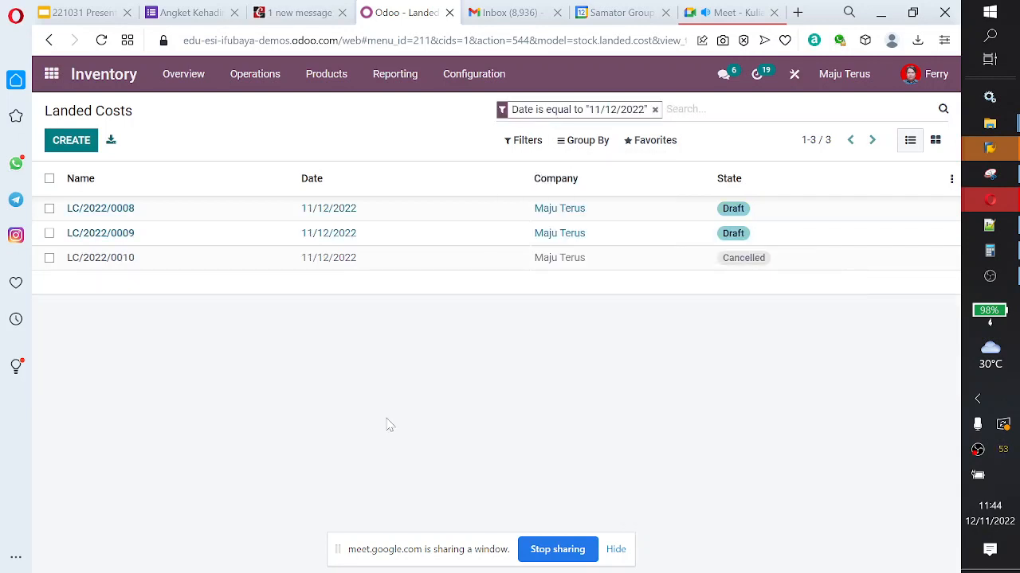
Step: Open cancelled landed cost record LC/2022/0010 and review its additional costs and activity log
click(333, 269)
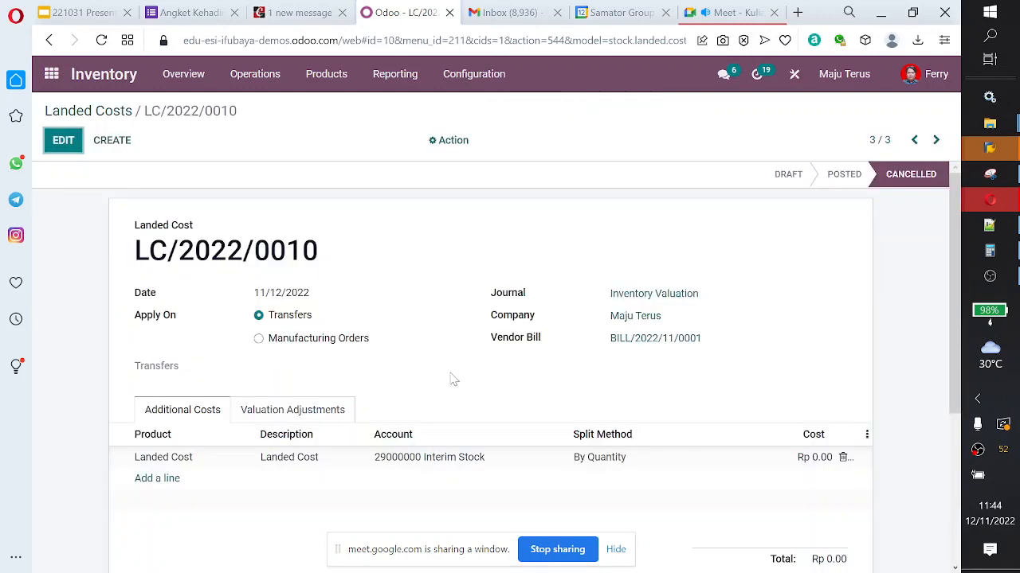
scroll(453, 380, down, 1)
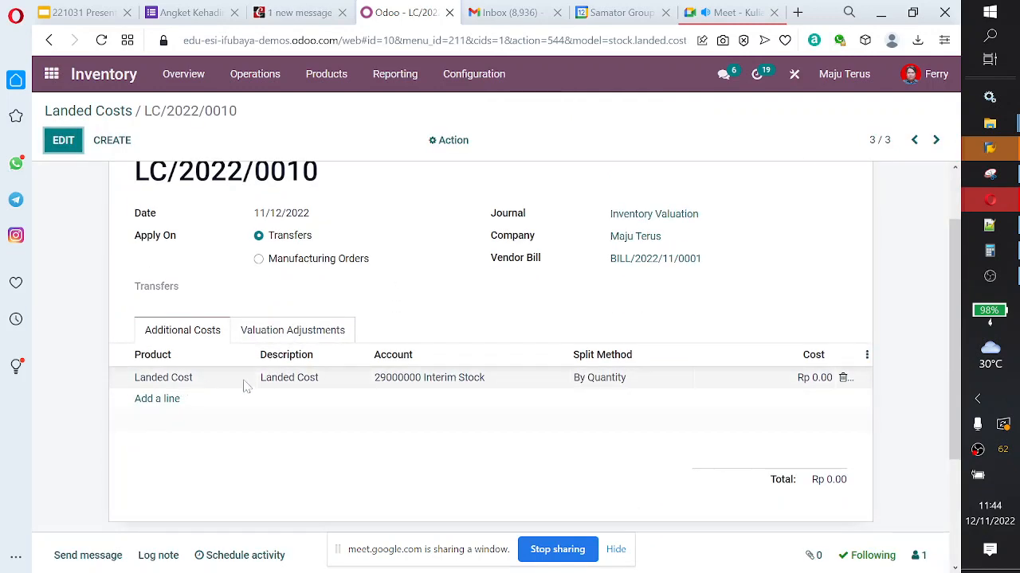
scroll(580, 355, up, 1)
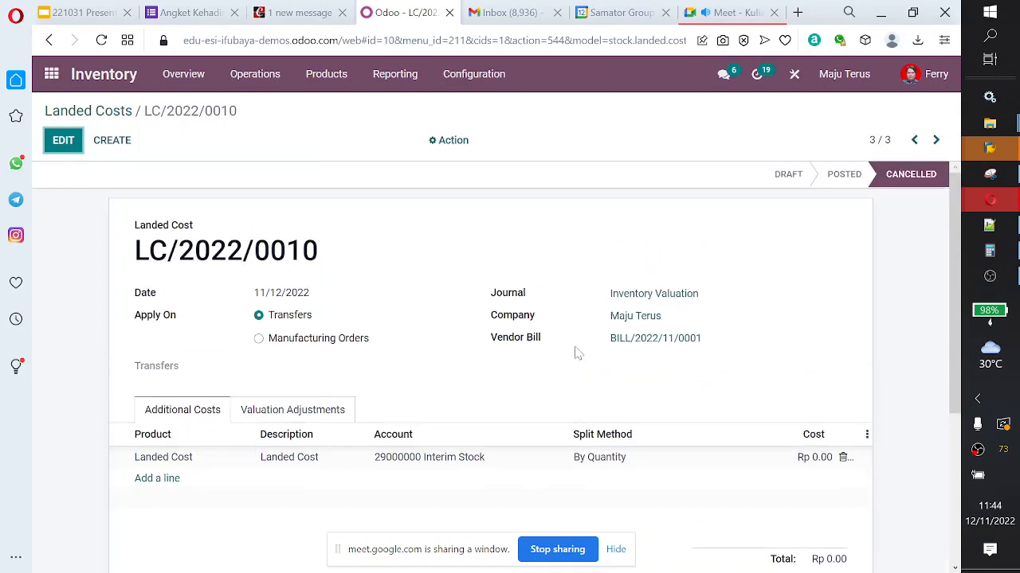
scroll(239, 390, down, 2)
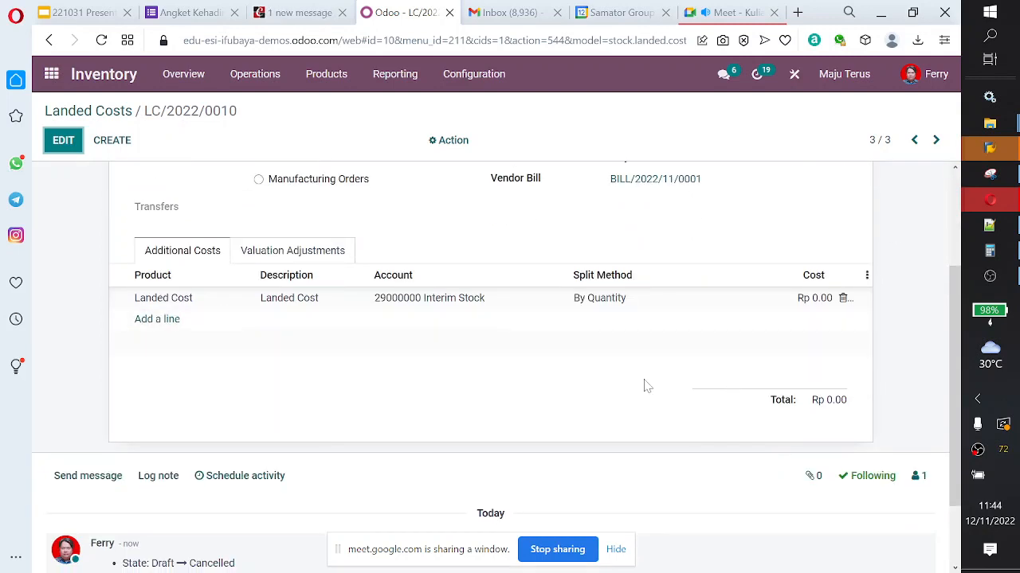
scroll(443, 311, up, 2)
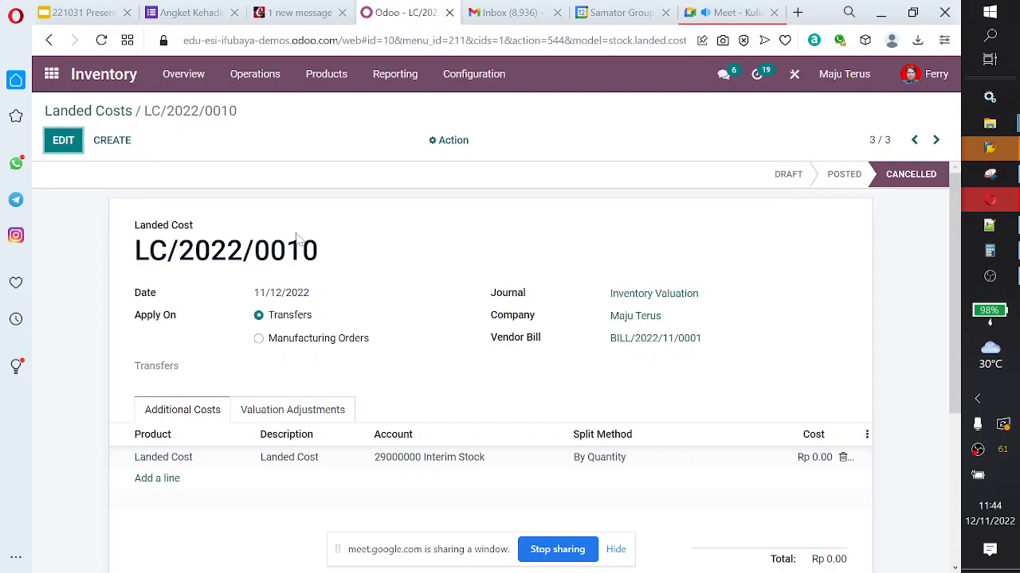
Step: Open draft landed cost record LC/2022/0008 and add an additional cost line for the Landed Cost product
click(119, 112)
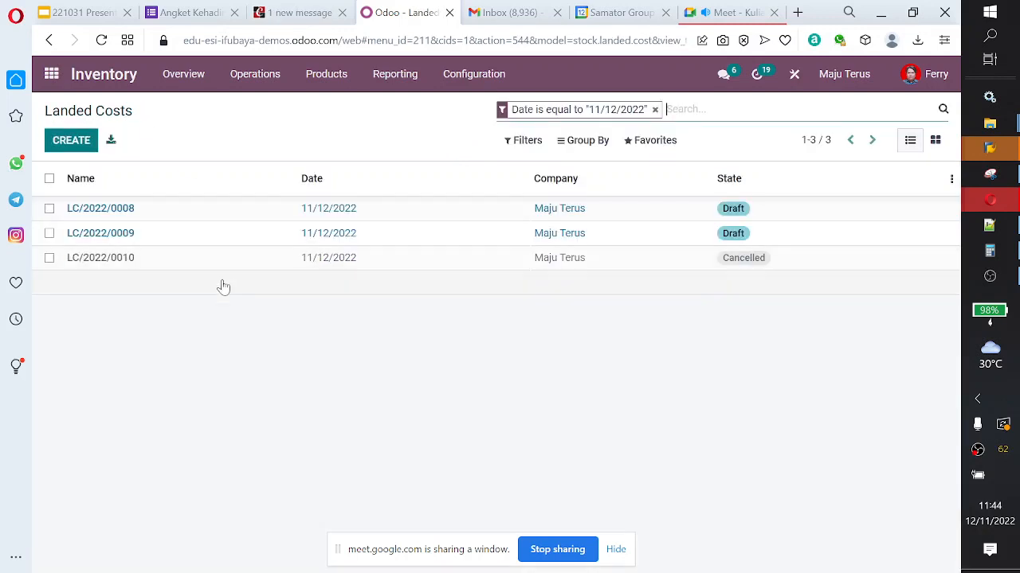
click(247, 240)
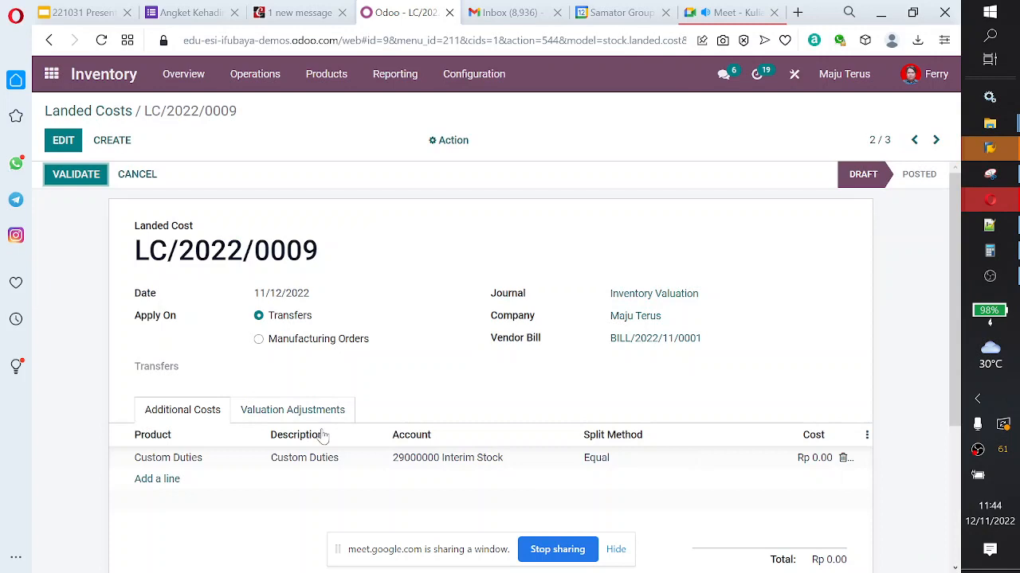
click(912, 141)
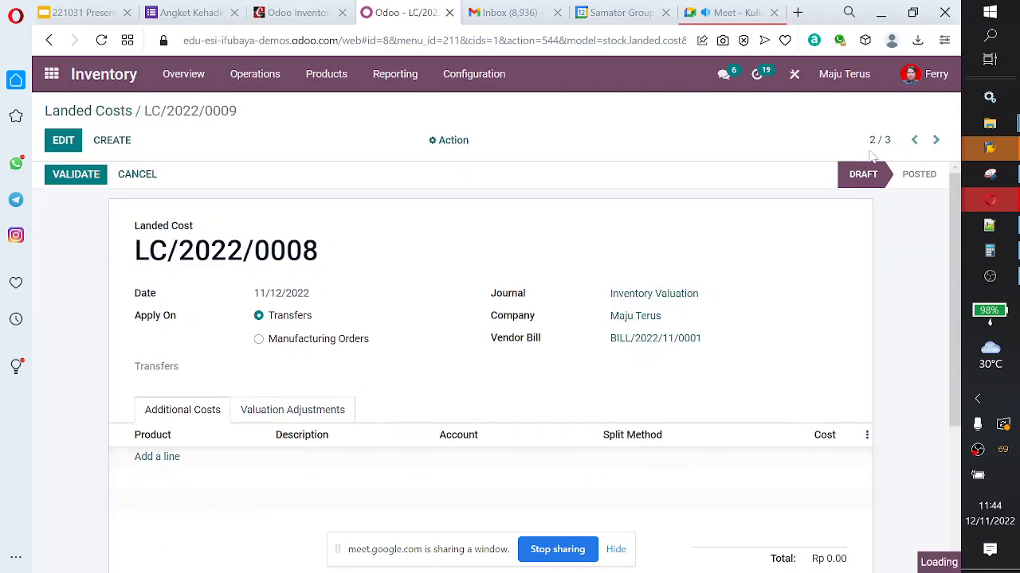
click(160, 470)
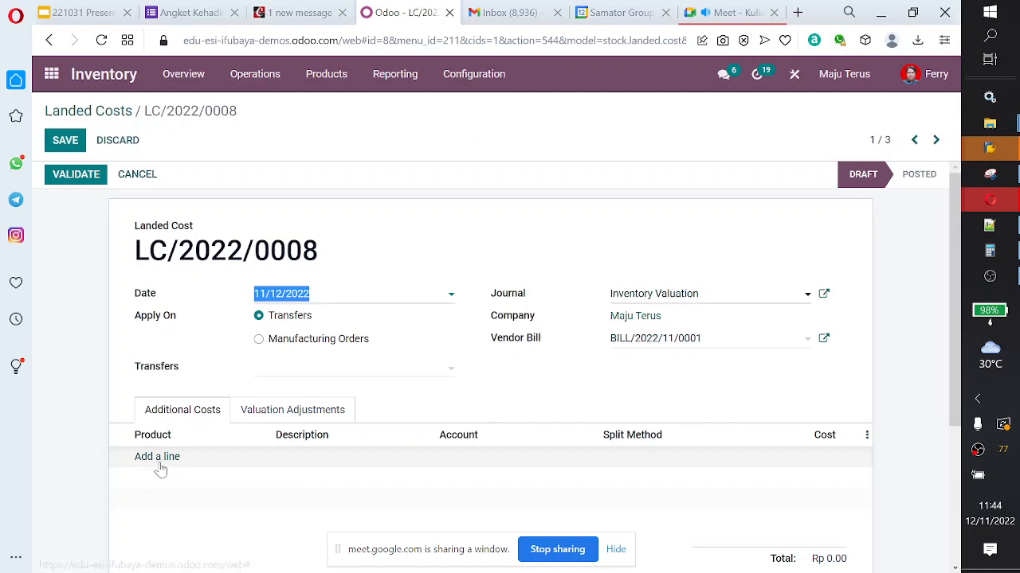
click(158, 466)
click(261, 465)
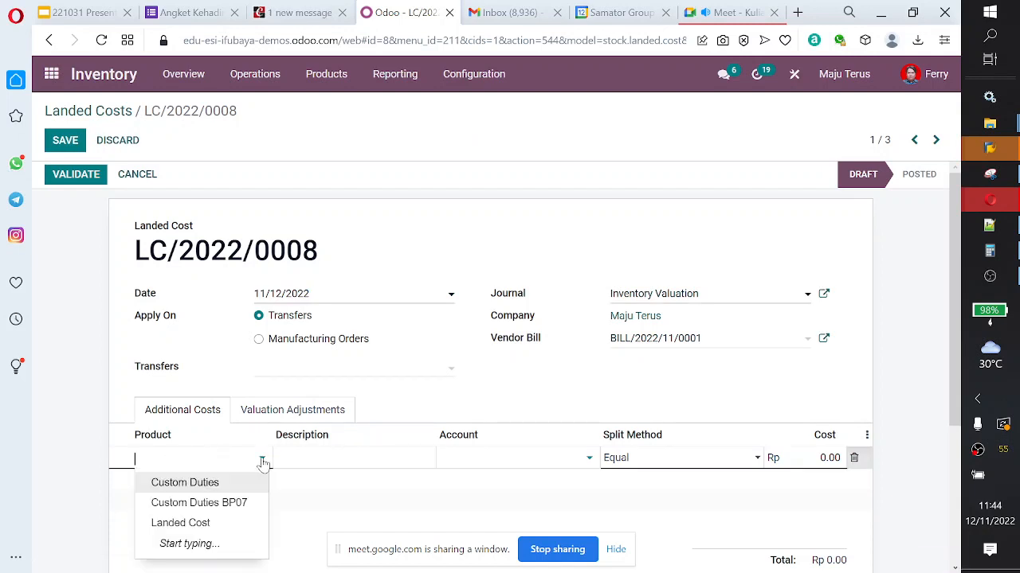
click(242, 525)
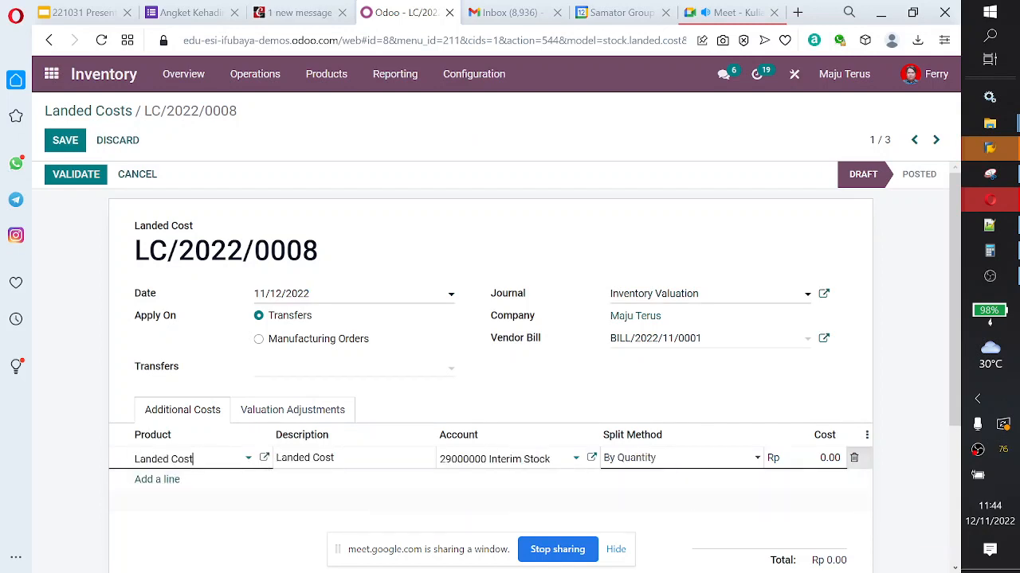
Step: Set the Landed Cost line's cost to 10 on landed cost record LC/2022/0008
drag(819, 458, 904, 446)
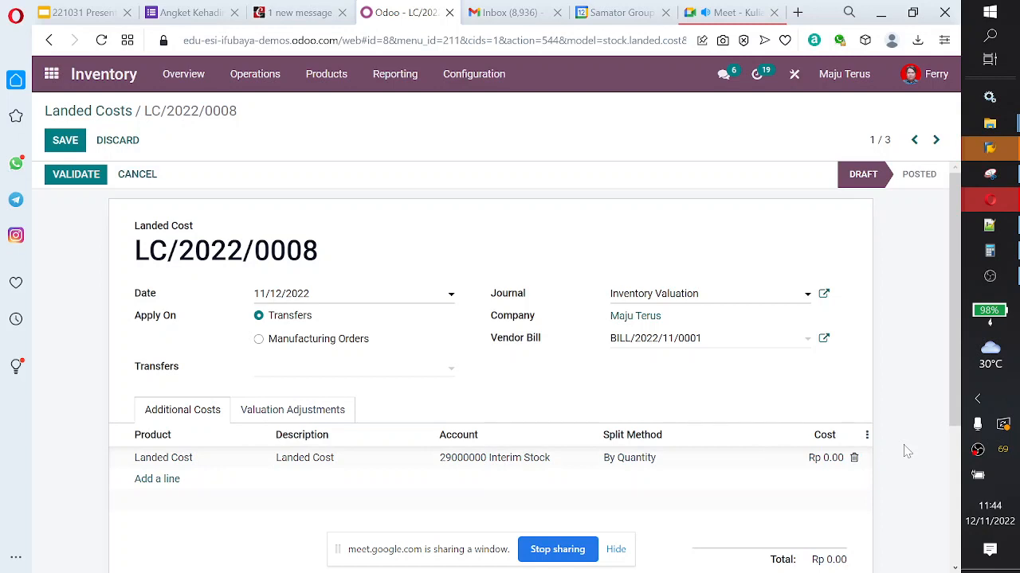
click(830, 459)
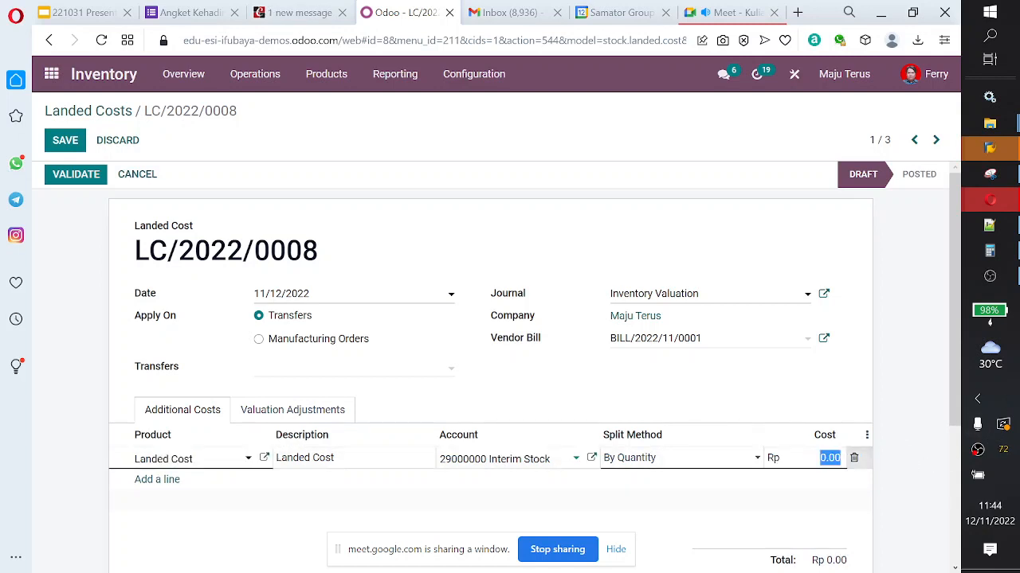
text(10)
key(Return)
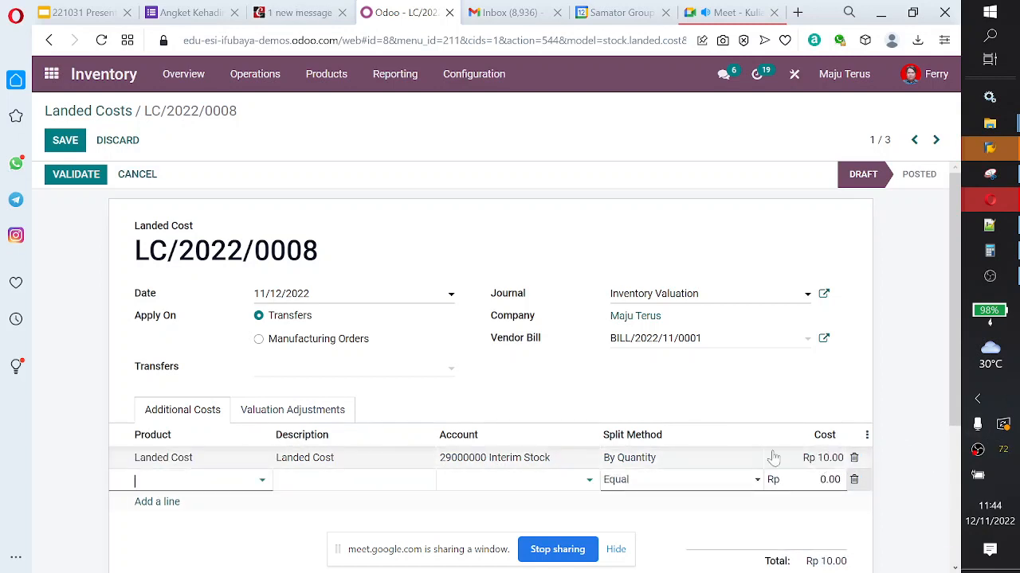
Step: Try to validate landed cost record LC/2022/0008 and review its valuation adjustments and additional costs
click(84, 175)
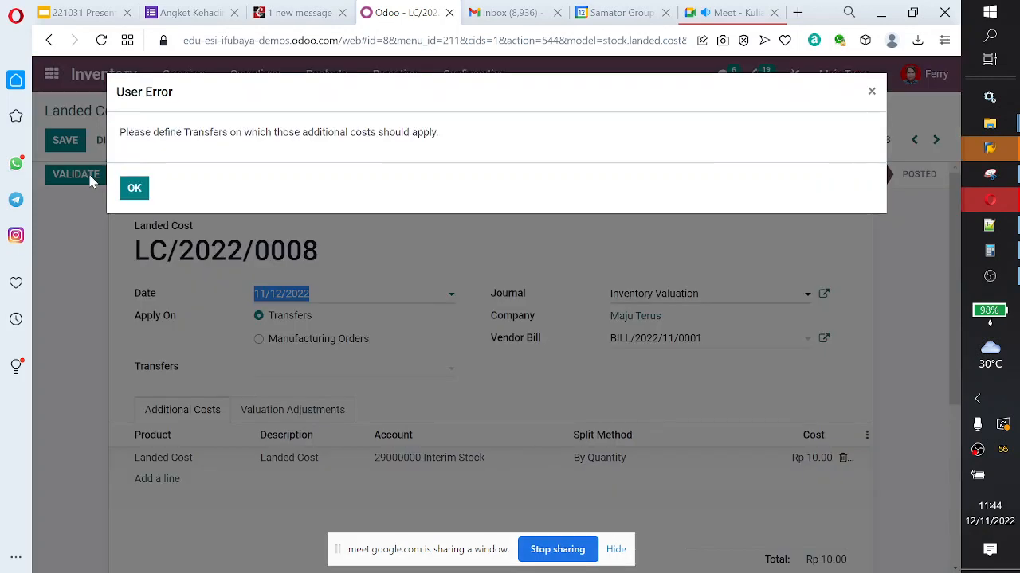
click(135, 189)
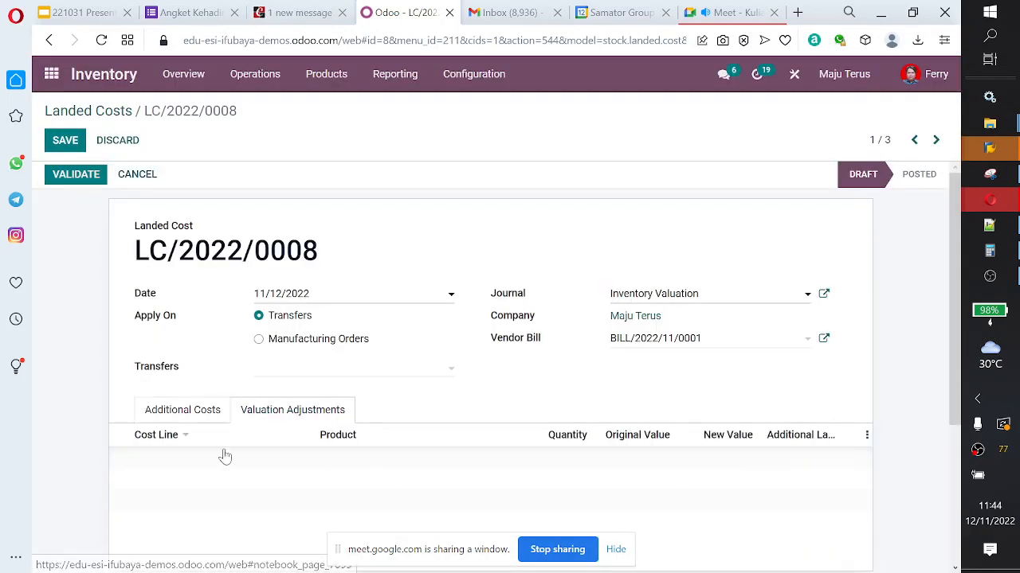
click(183, 410)
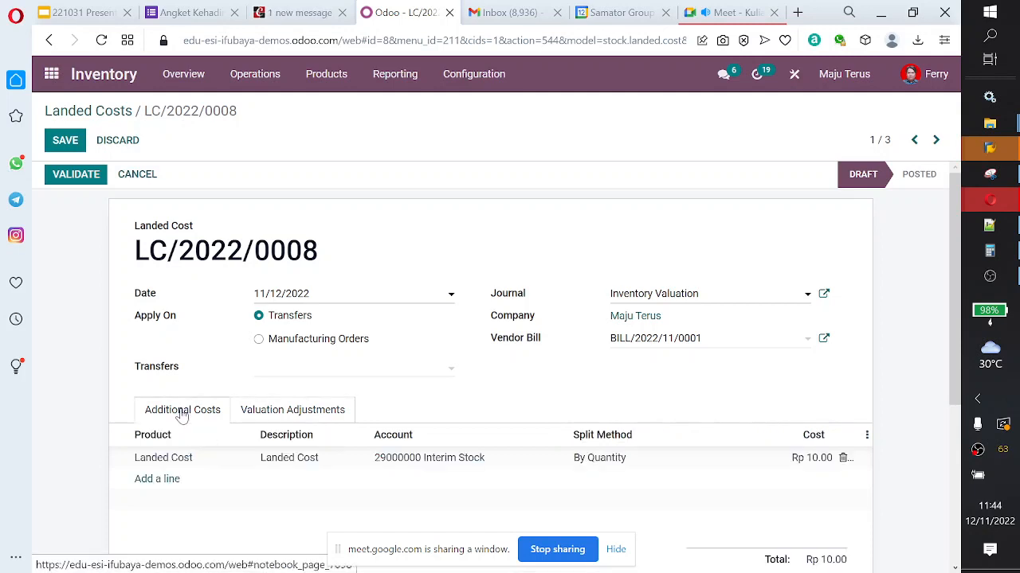
scroll(609, 396, down, 2)
scroll(609, 396, down, 2)
scroll(608, 393, up, 4)
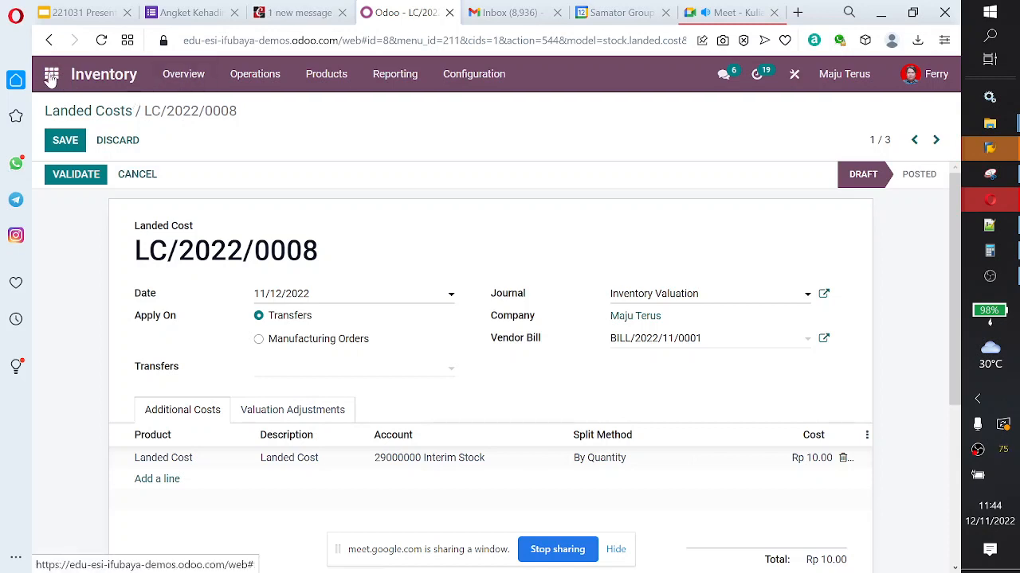
Step: Leave the landed cost record and open the list of purchase orders in the Purchase app
click(248, 76)
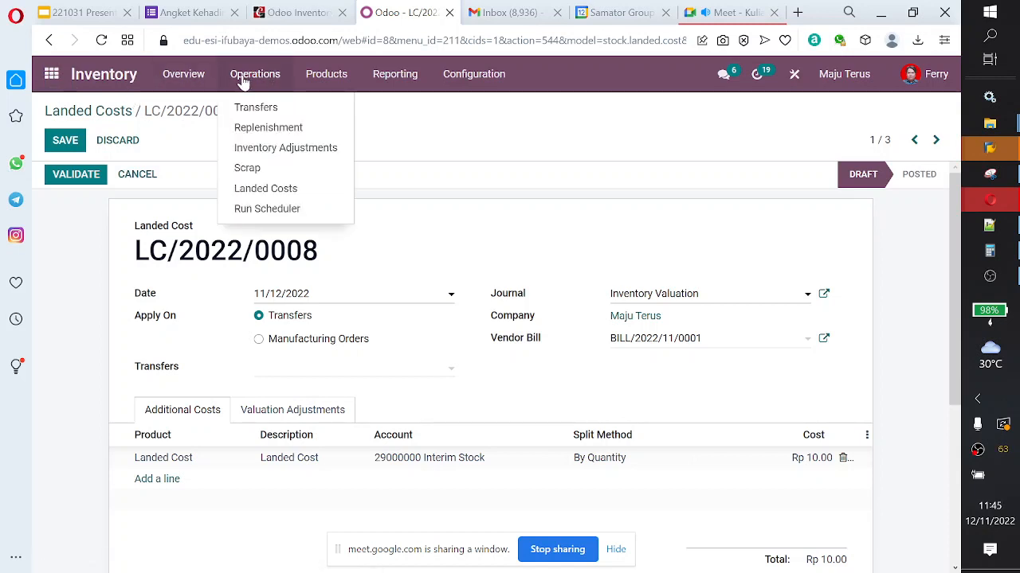
click(51, 76)
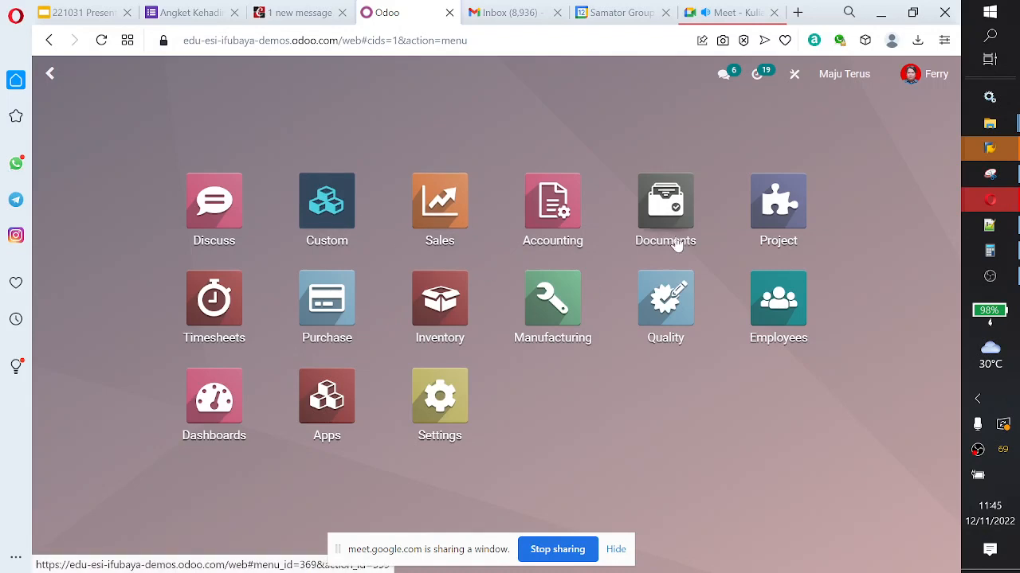
click(334, 327)
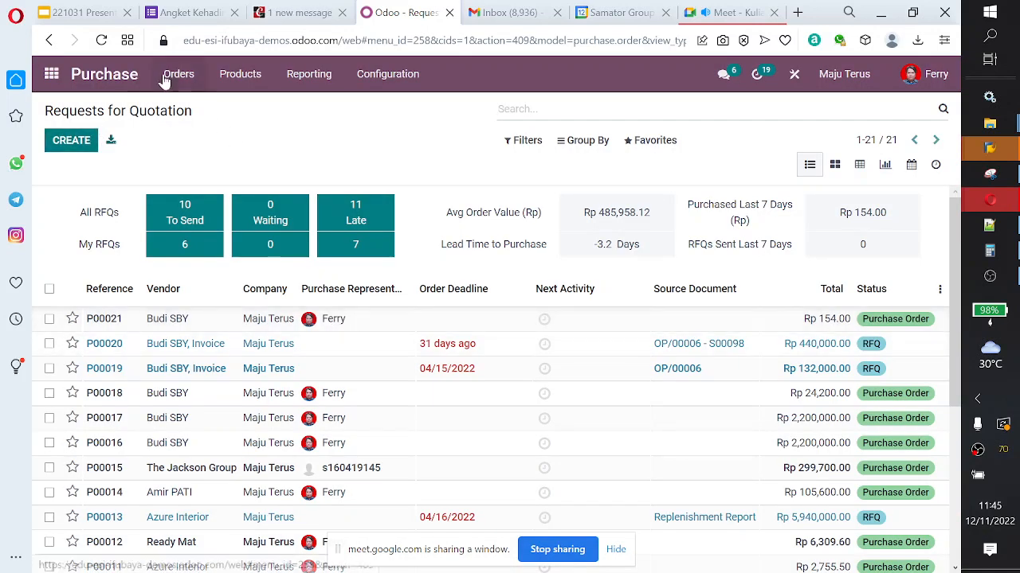
click(177, 75)
click(171, 128)
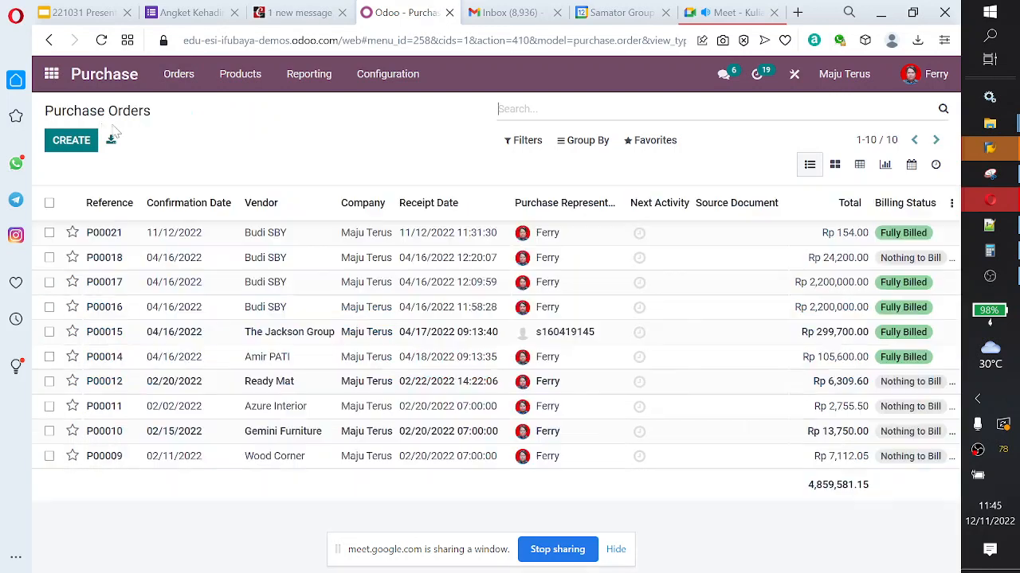
Step: Create a new purchase order for the first suggested vendor, delivered to Lokasi SBY: Receipts
click(72, 143)
click(428, 297)
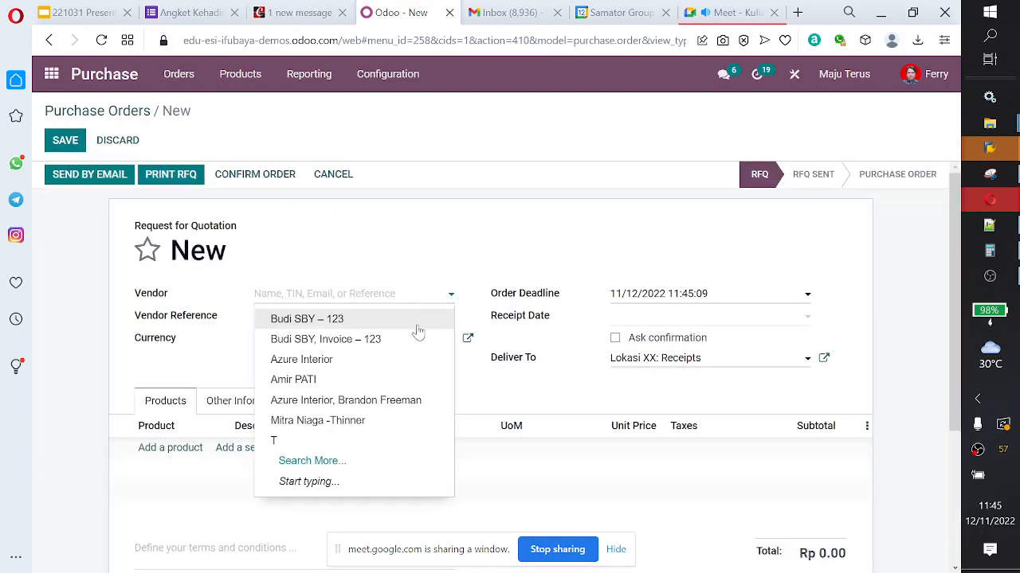
click(416, 327)
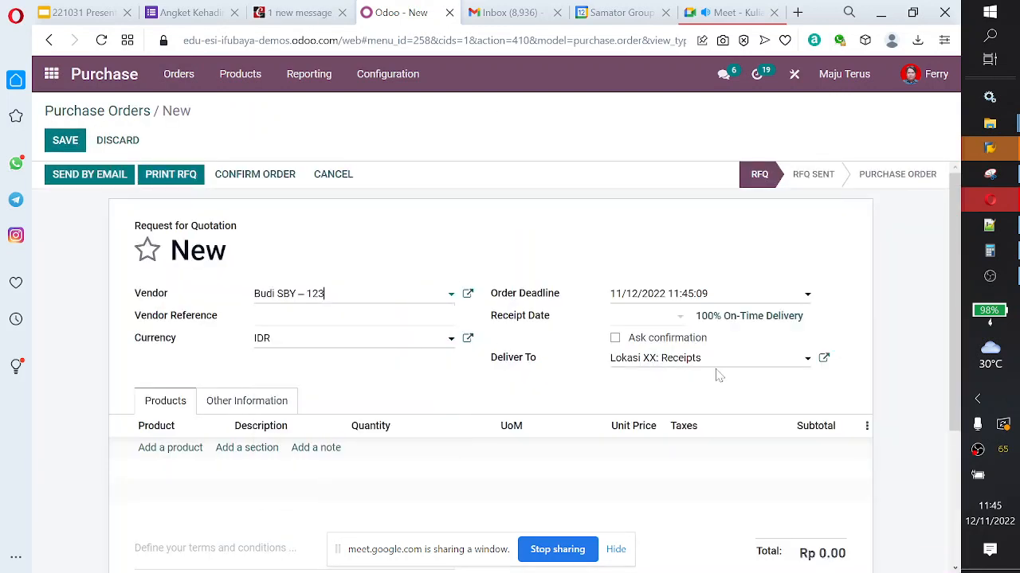
click(721, 363)
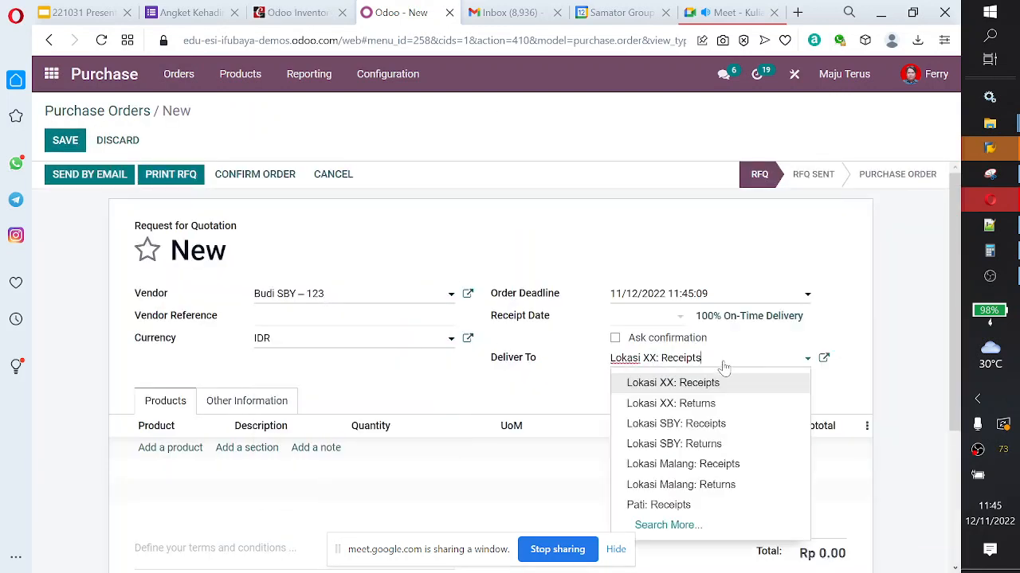
click(747, 434)
Step: Add a product line for [E-COM07] Large Cabinet to the new purchase order
click(180, 451)
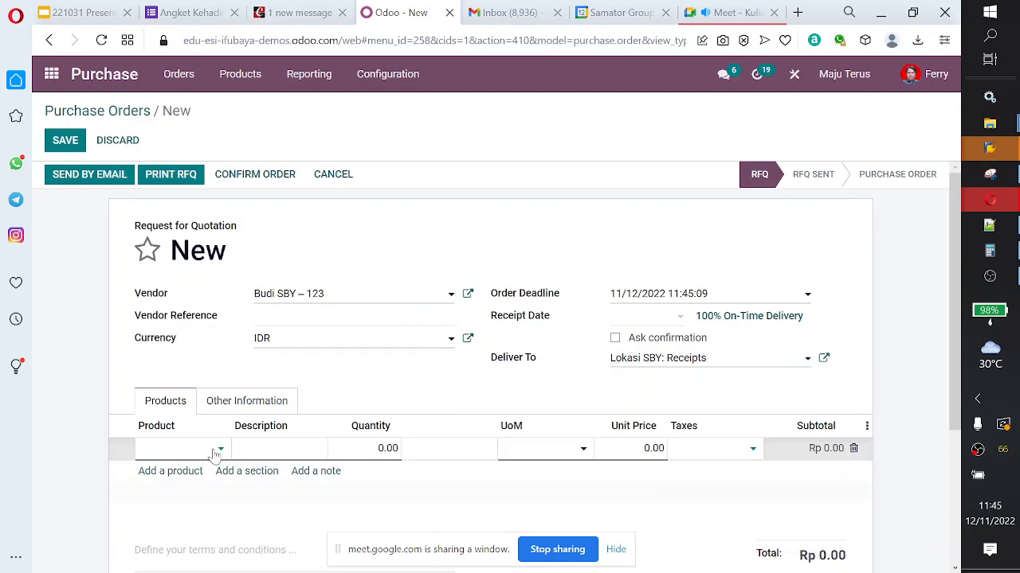
click(218, 451)
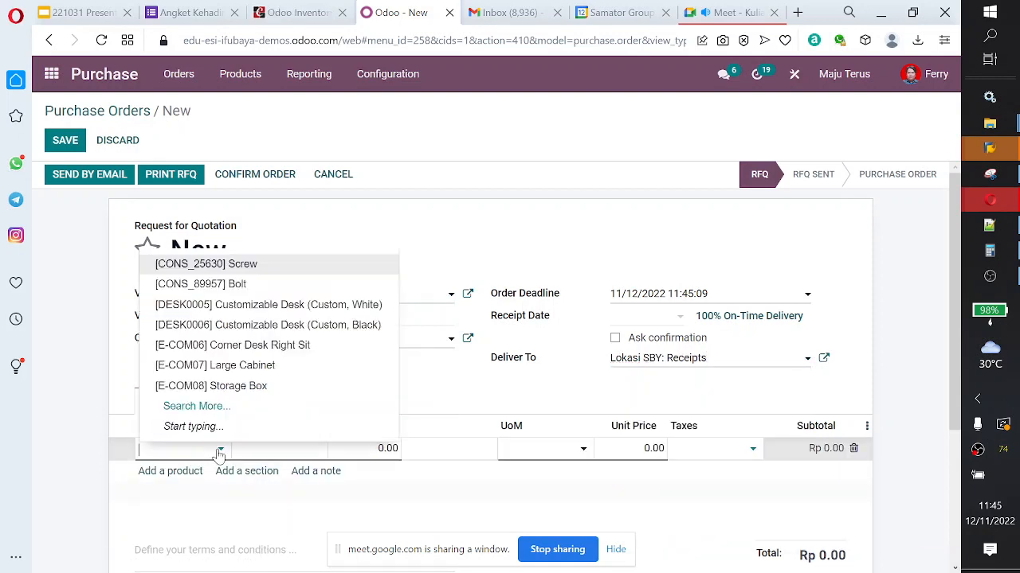
click(250, 371)
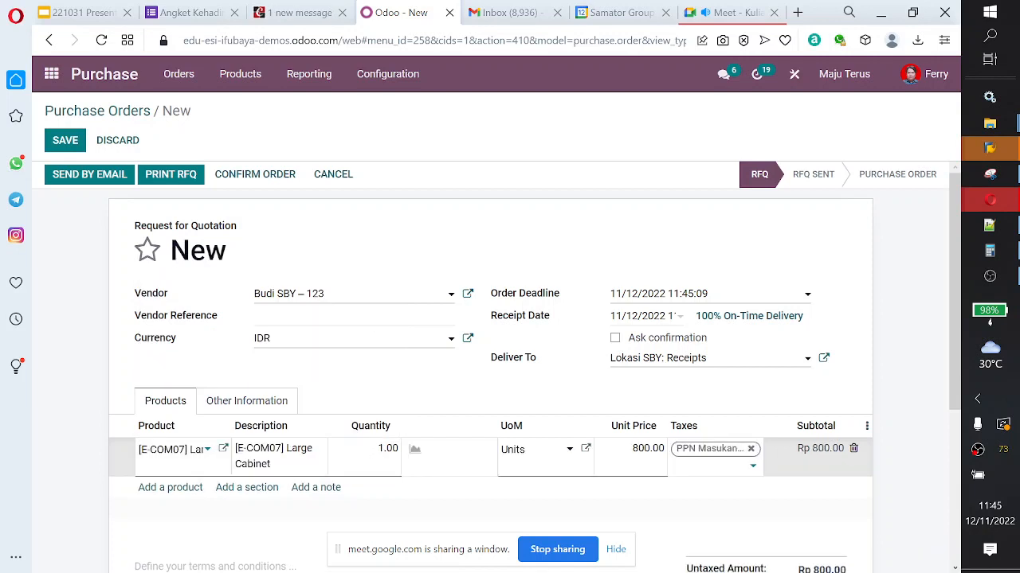
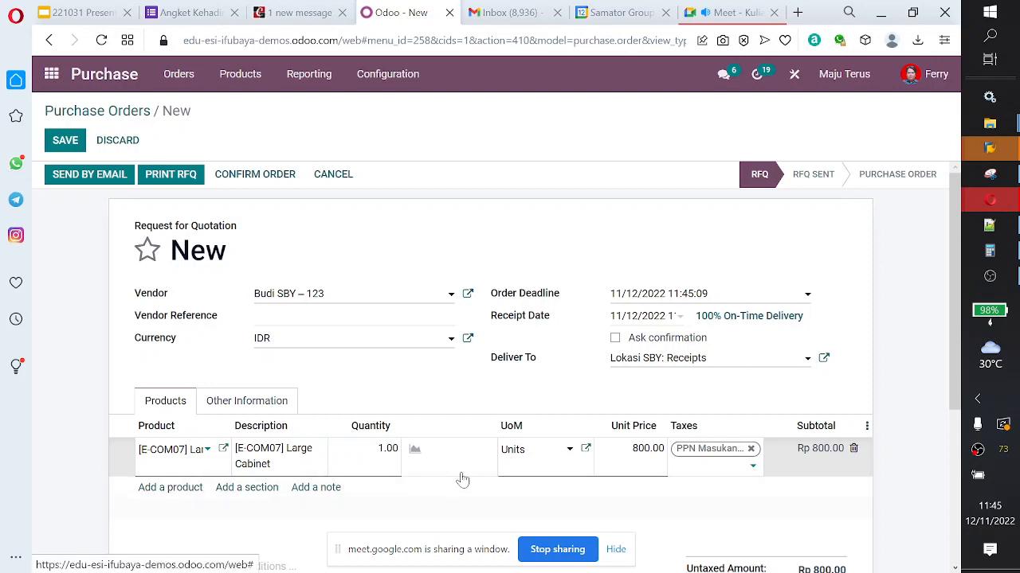
Step: Set the Large Cabinet line's quantity to 10 and confirm the purchase order
click(404, 453)
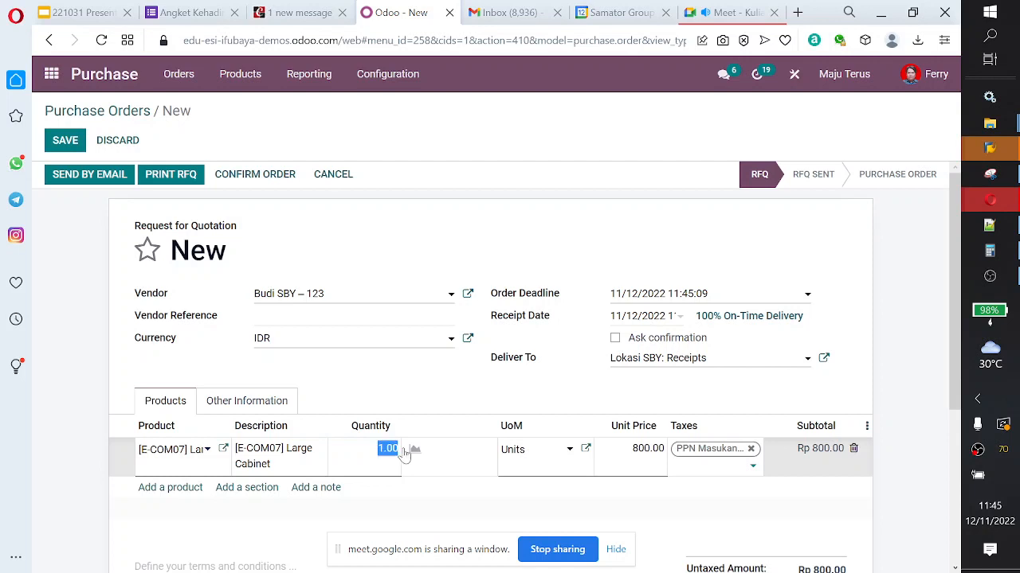
text(10)
key(shift+Tab)
key(Tab)
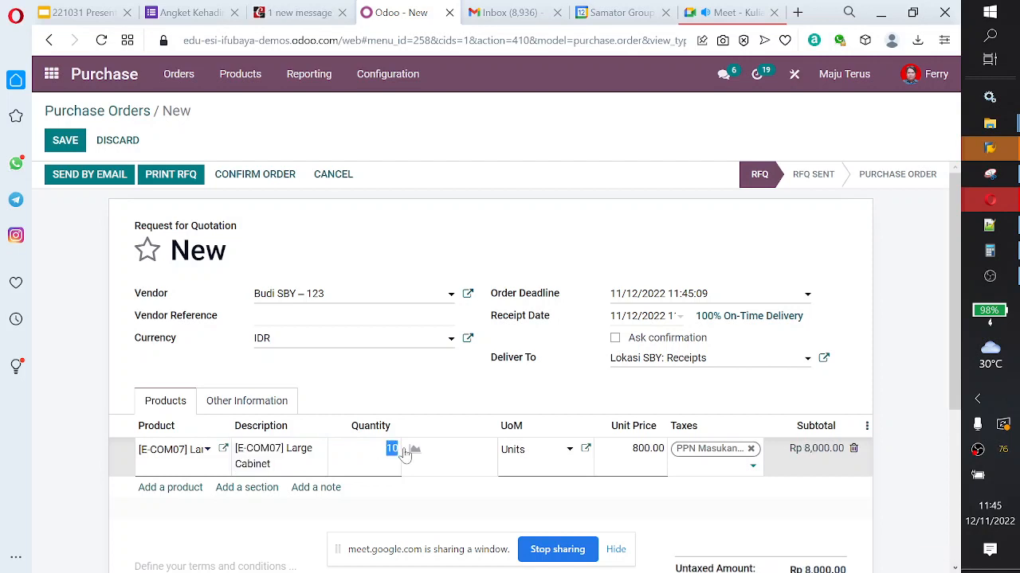
scroll(410, 452, down, 3)
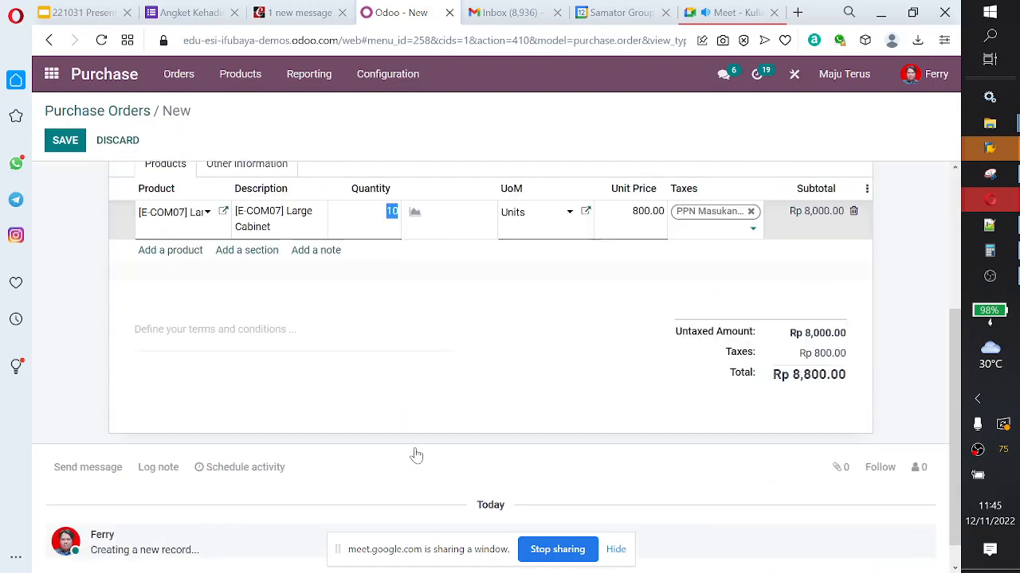
scroll(432, 457, up, 3)
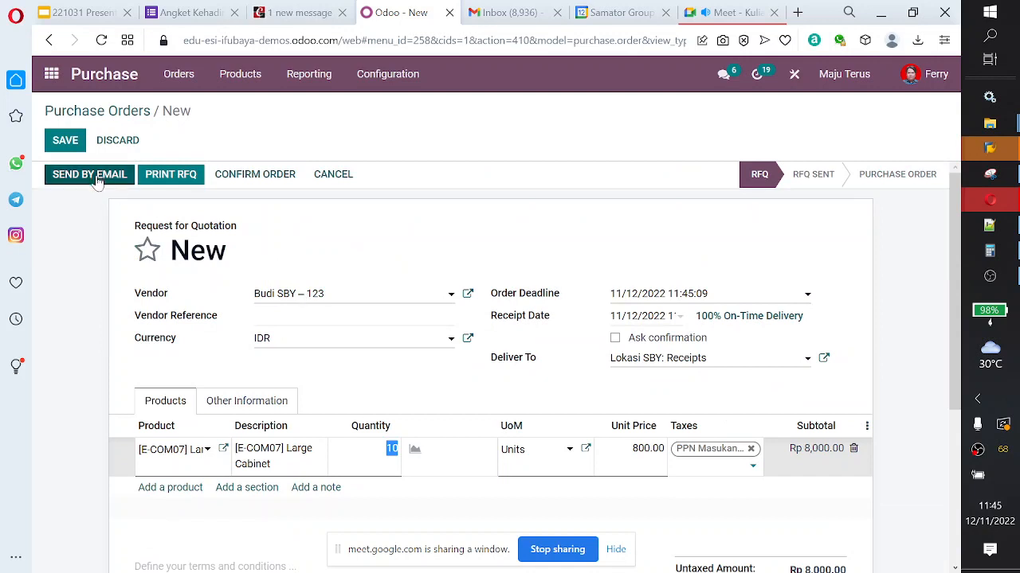
click(259, 180)
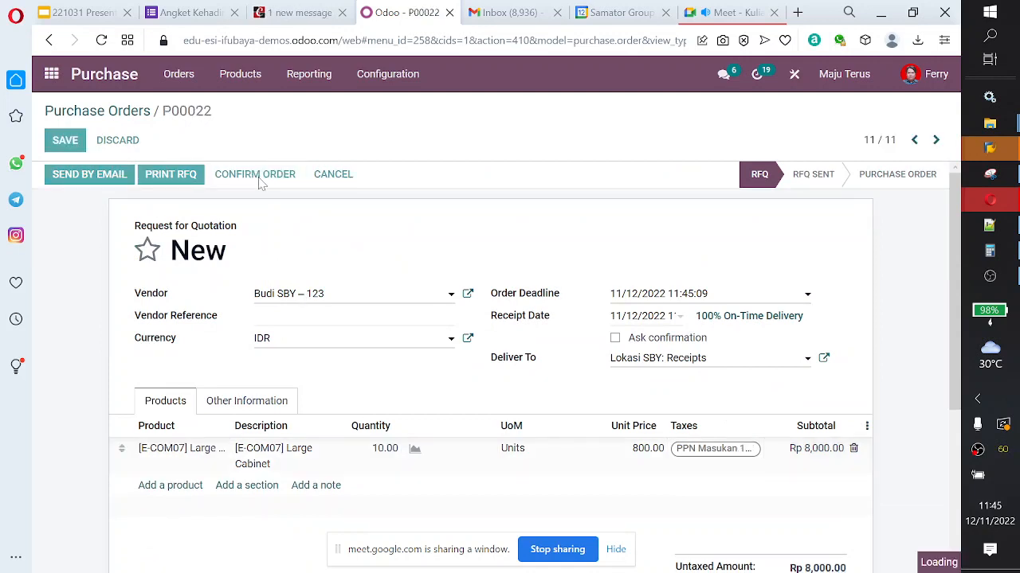
Step: Open the order's receipt, fill in the done quantities from the demand, and validate the receipt
click(813, 223)
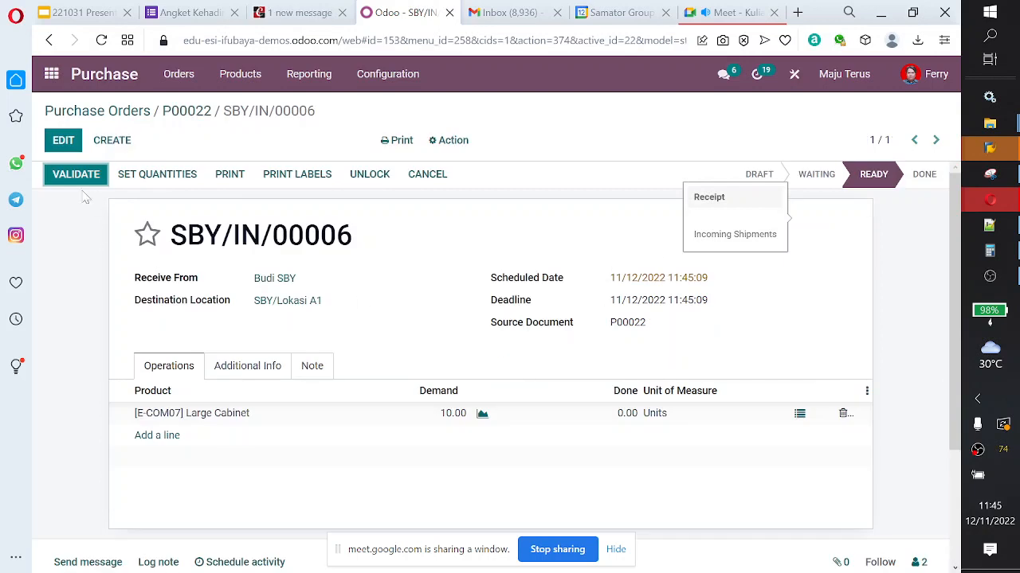
click(159, 175)
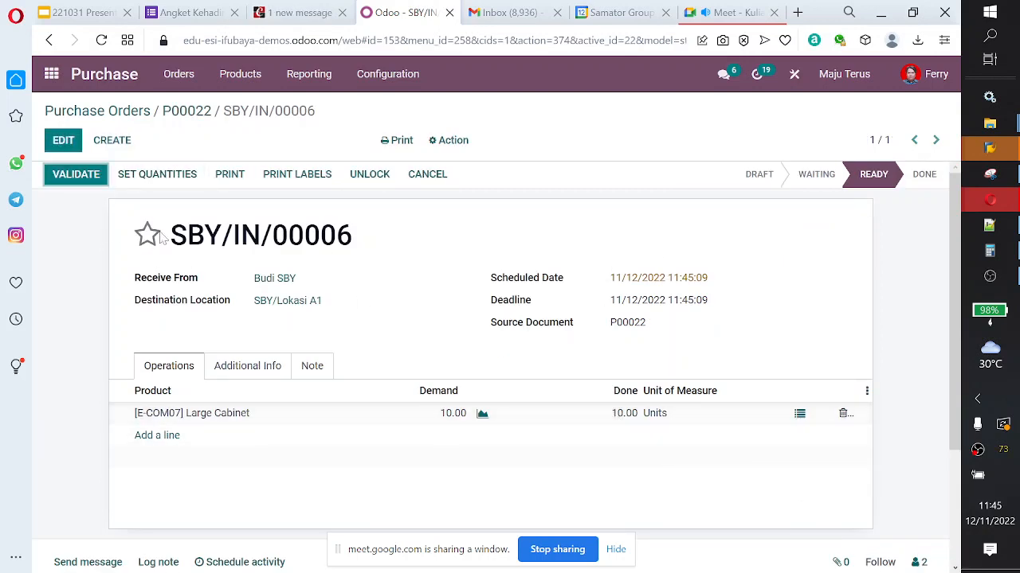
click(88, 176)
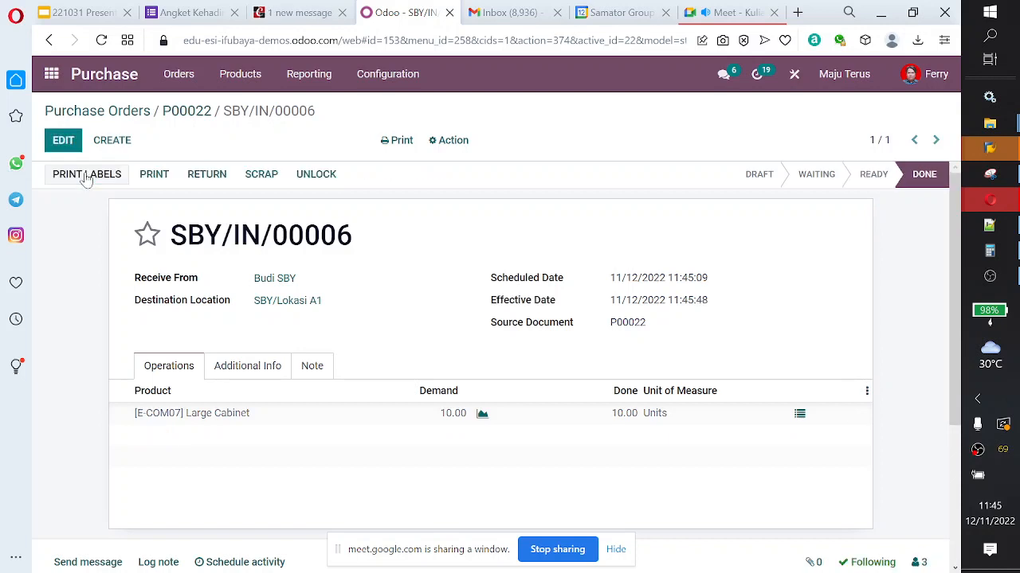
Step: Return to the purchase order, create its vendor bill, and try to confirm the draft bill
click(186, 116)
click(83, 180)
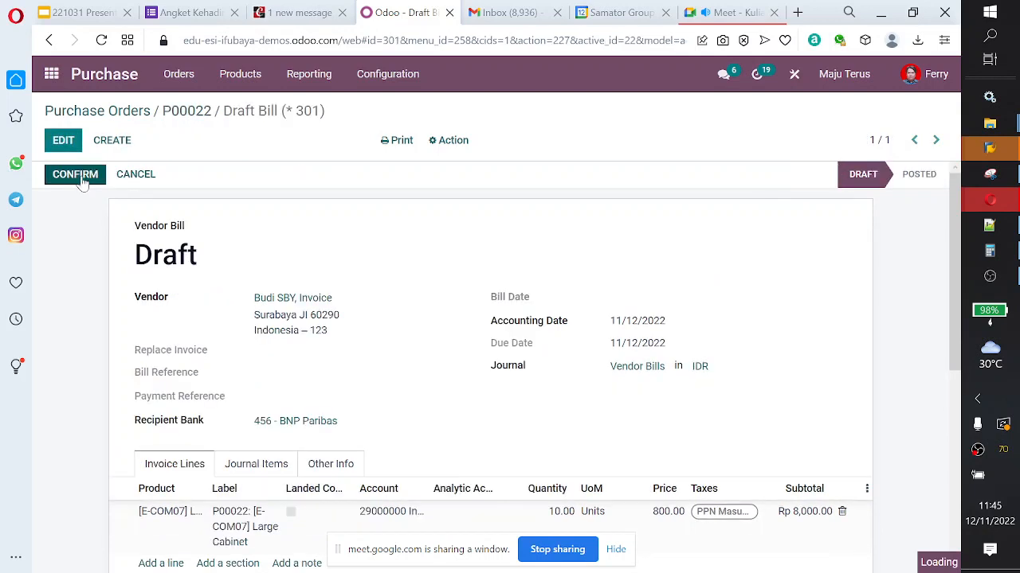
click(83, 180)
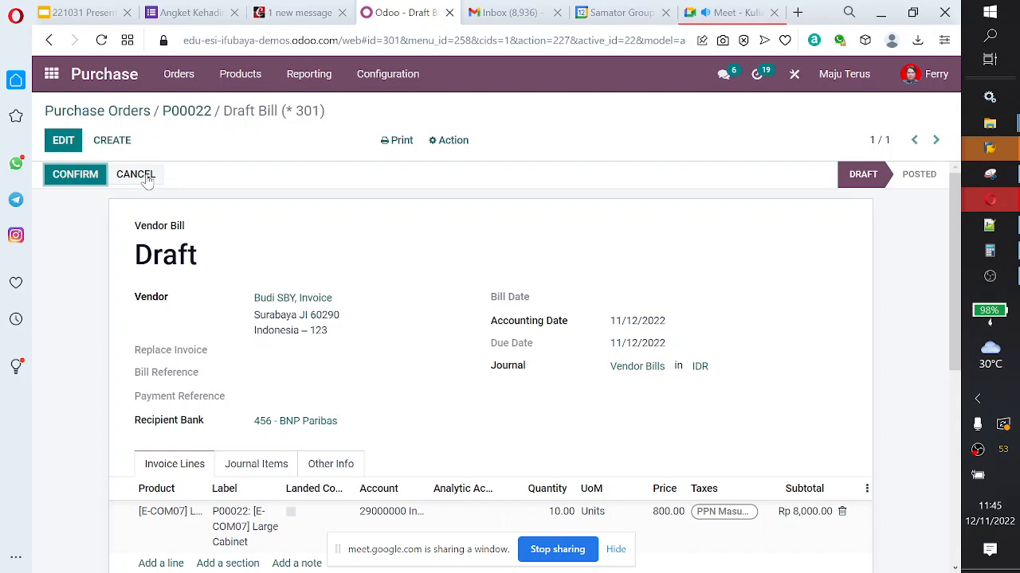
Step: Add a Landed Cost product line priced at 10 to the draft vendor bill and save it
scroll(243, 220, down, 3)
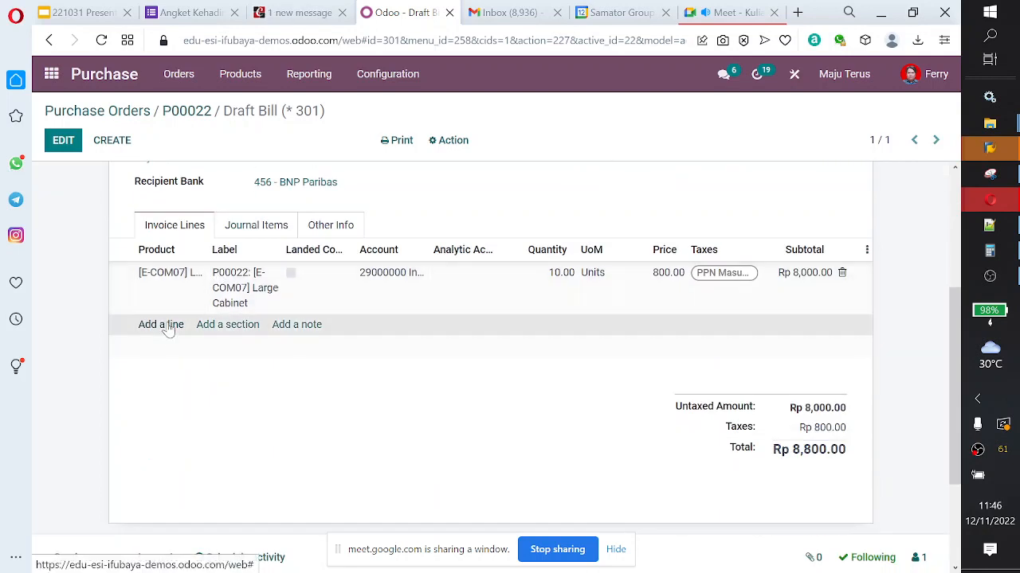
click(168, 330)
scroll(255, 377, down, 5)
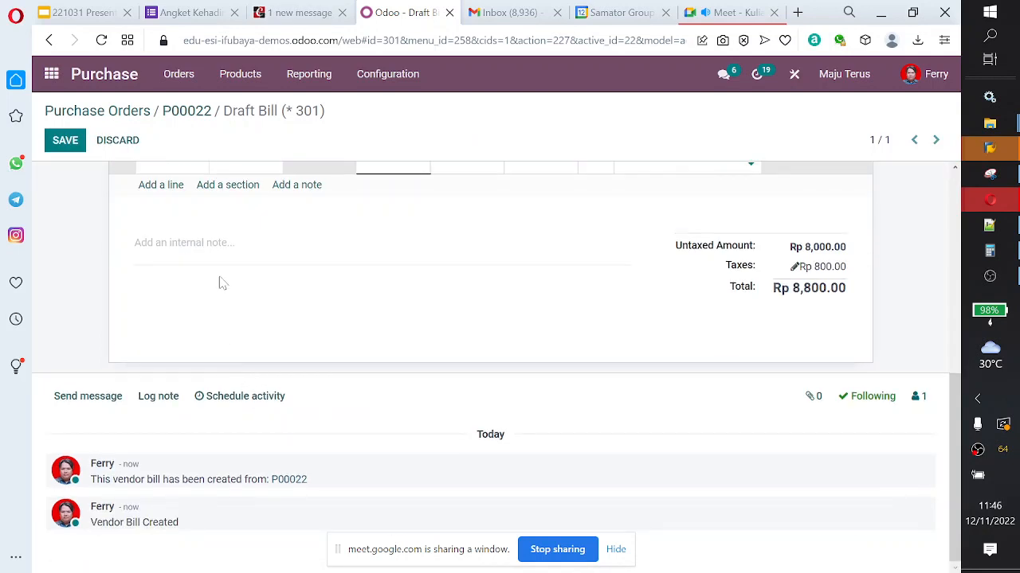
scroll(222, 283, up, 3)
click(192, 388)
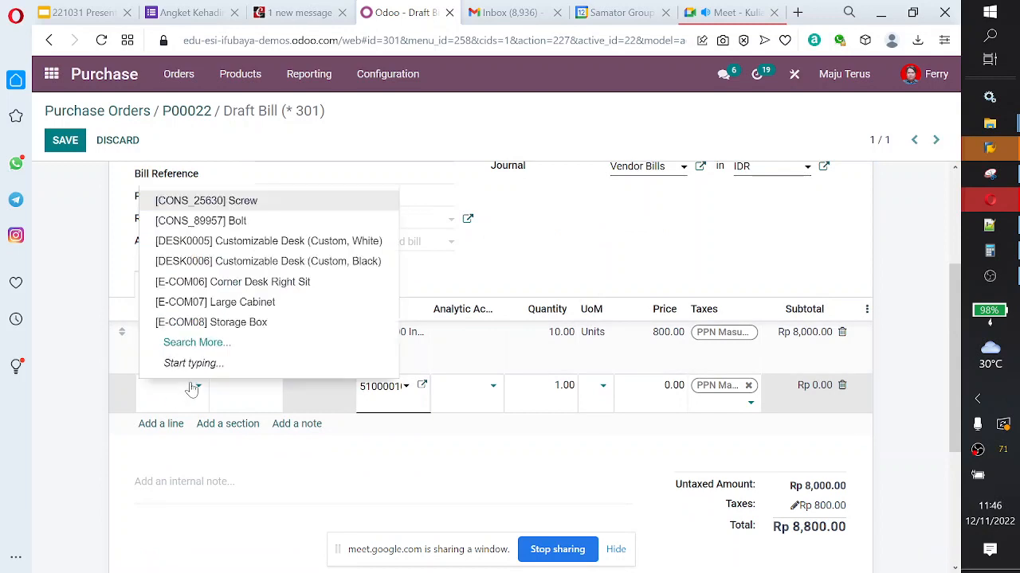
text(lande)
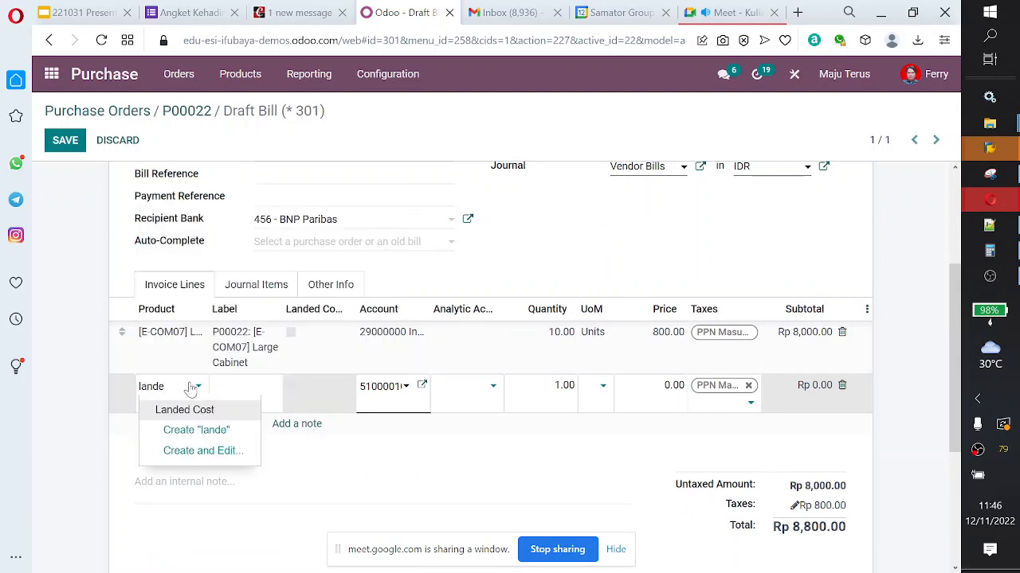
click(217, 411)
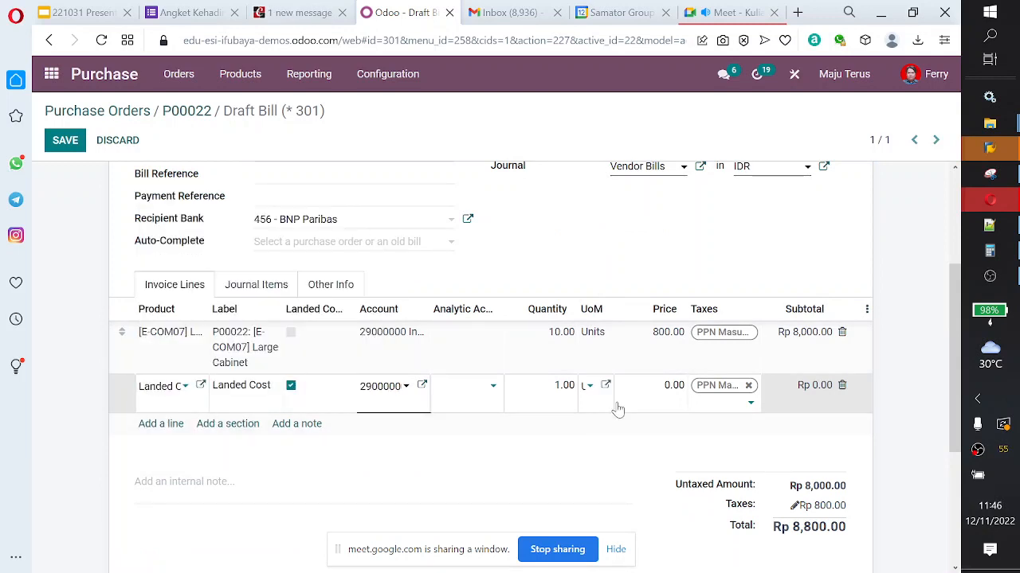
click(673, 385)
text(10)
key(Tab)
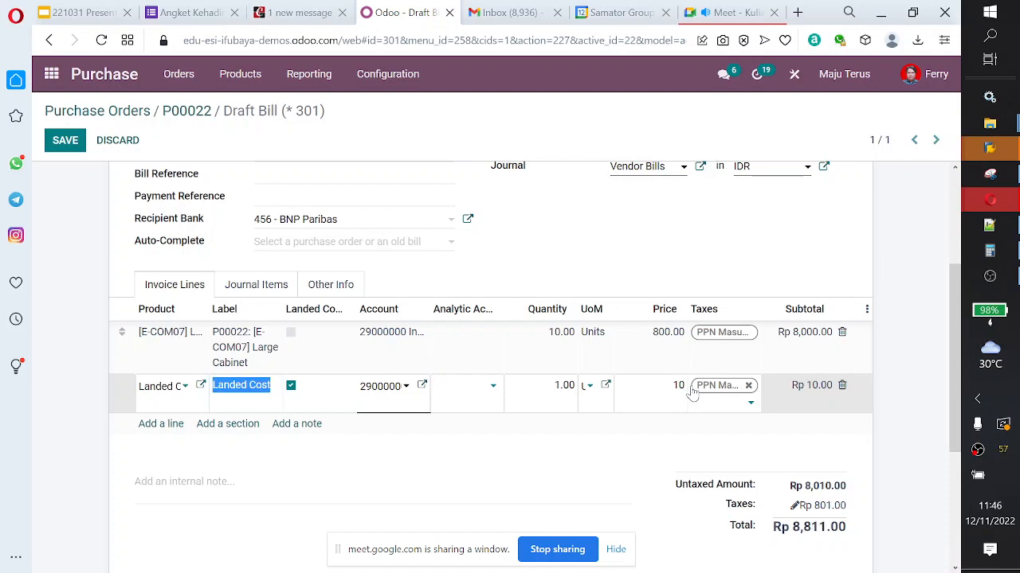
click(68, 141)
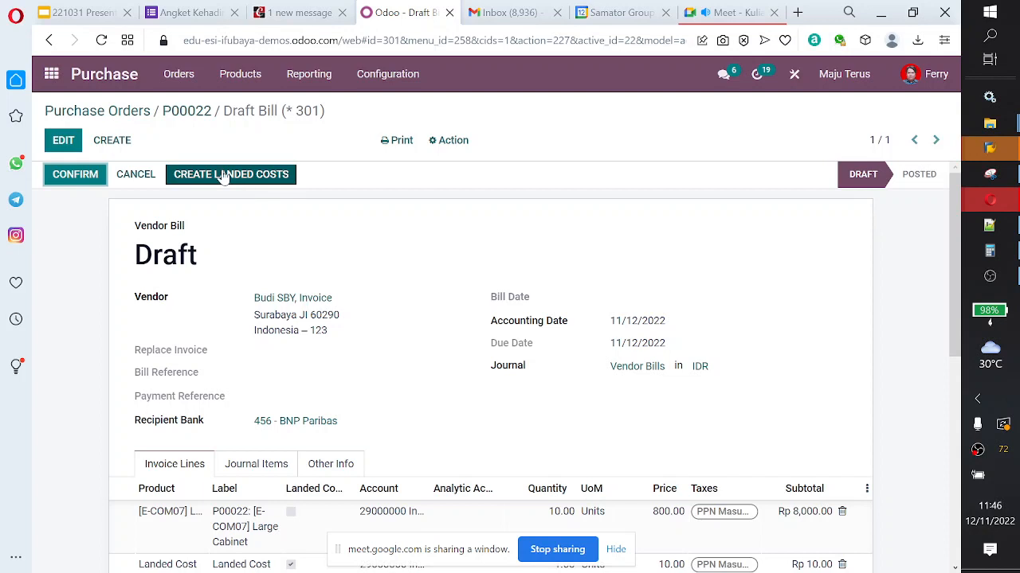
Step: Set the vendor bill's Bill Date to 11/12/2022 and confirm the bill
click(84, 176)
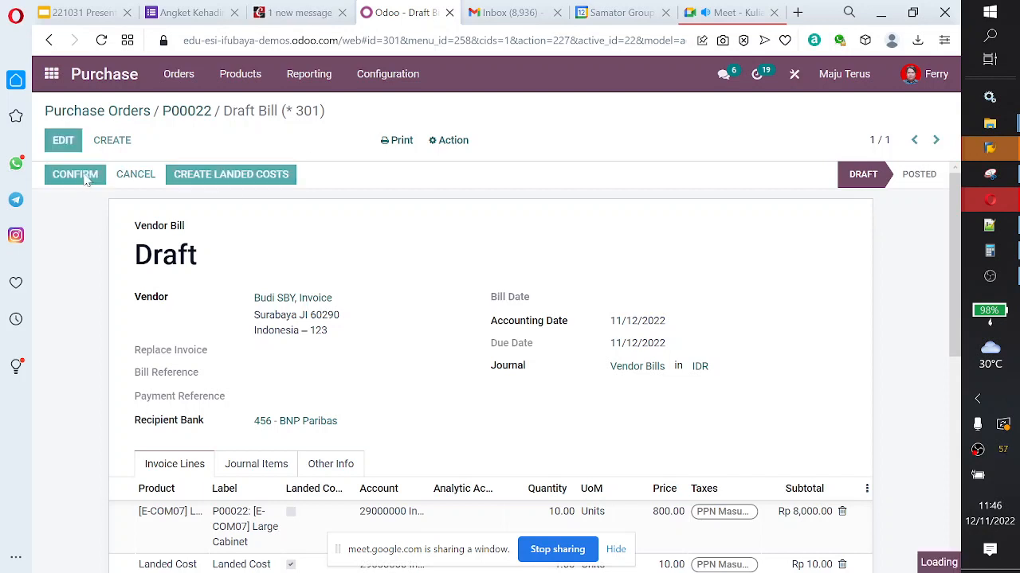
click(137, 195)
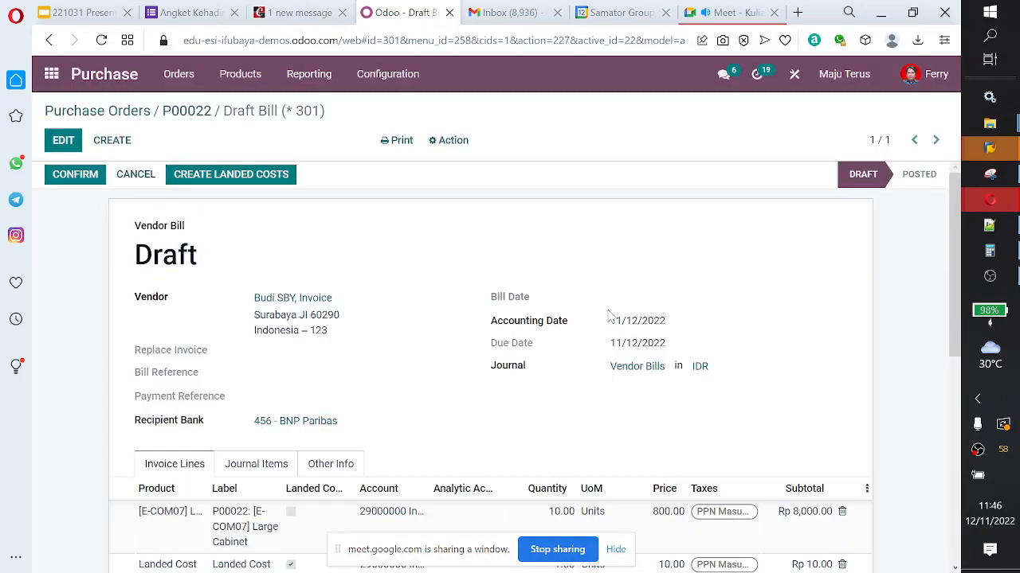
click(63, 142)
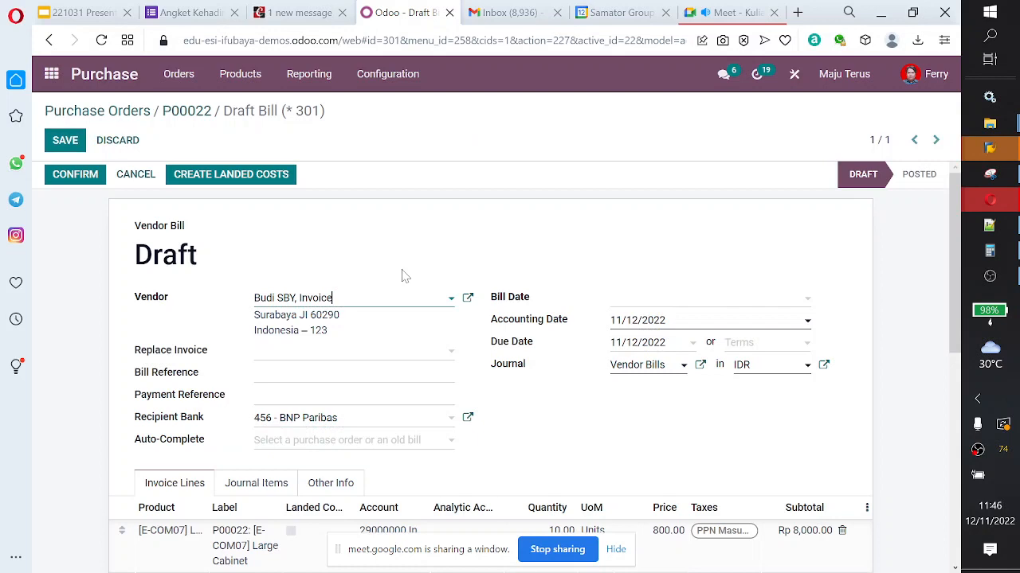
click(652, 306)
click(808, 411)
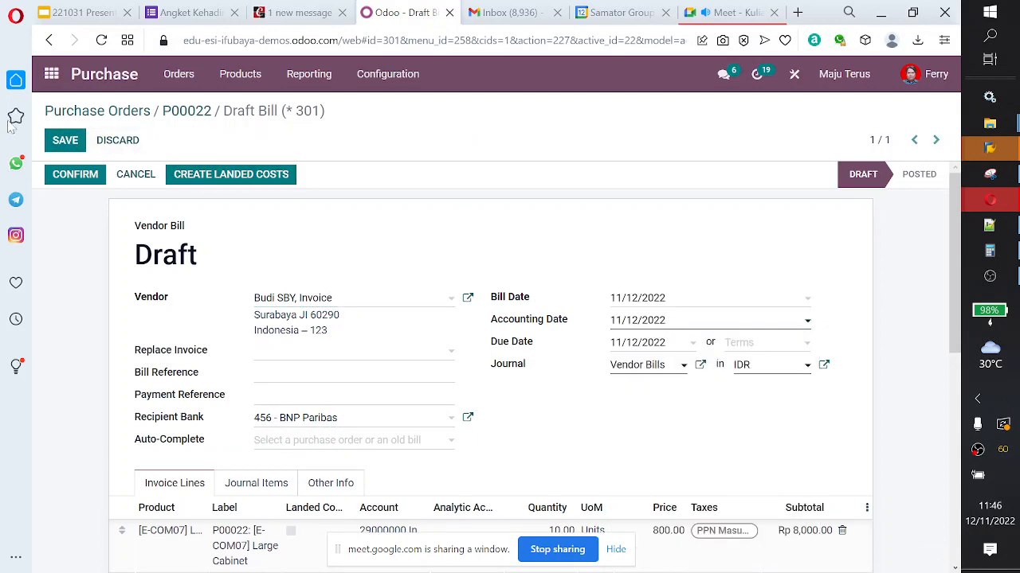
click(75, 174)
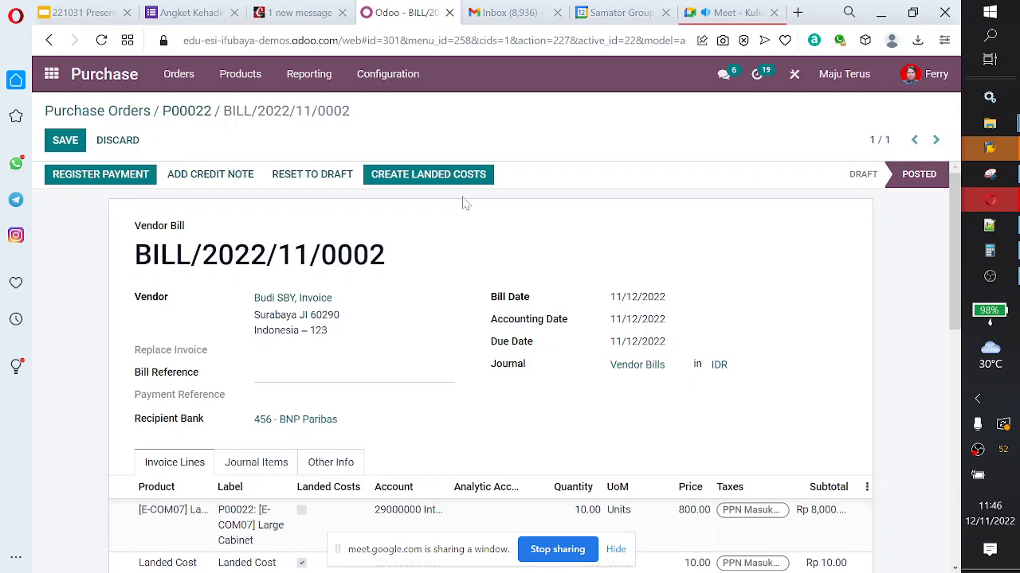
Step: Create a landed cost record from the posted vendor bill, review its additional costs, and run Compute
click(436, 185)
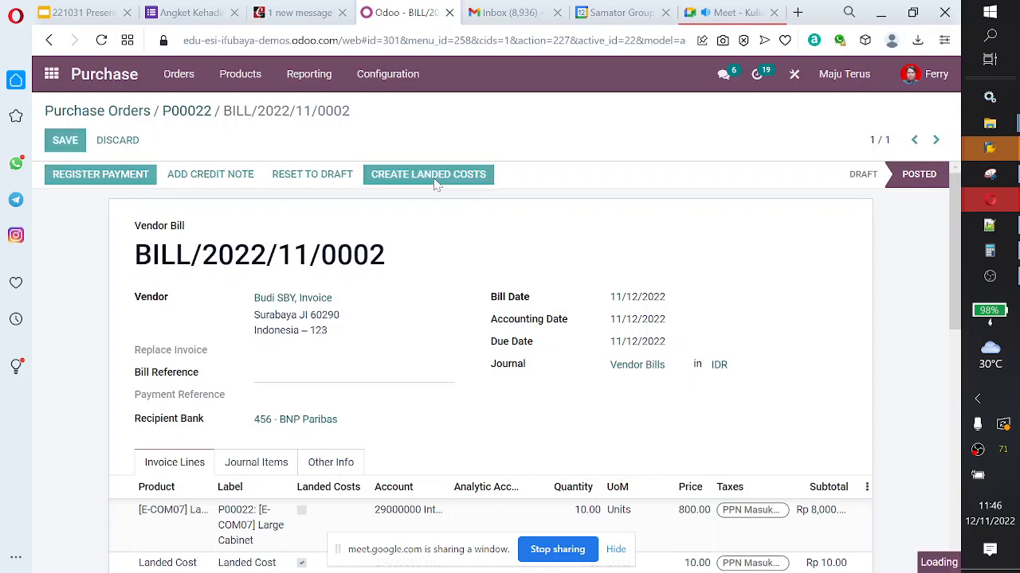
scroll(485, 269, down, 2)
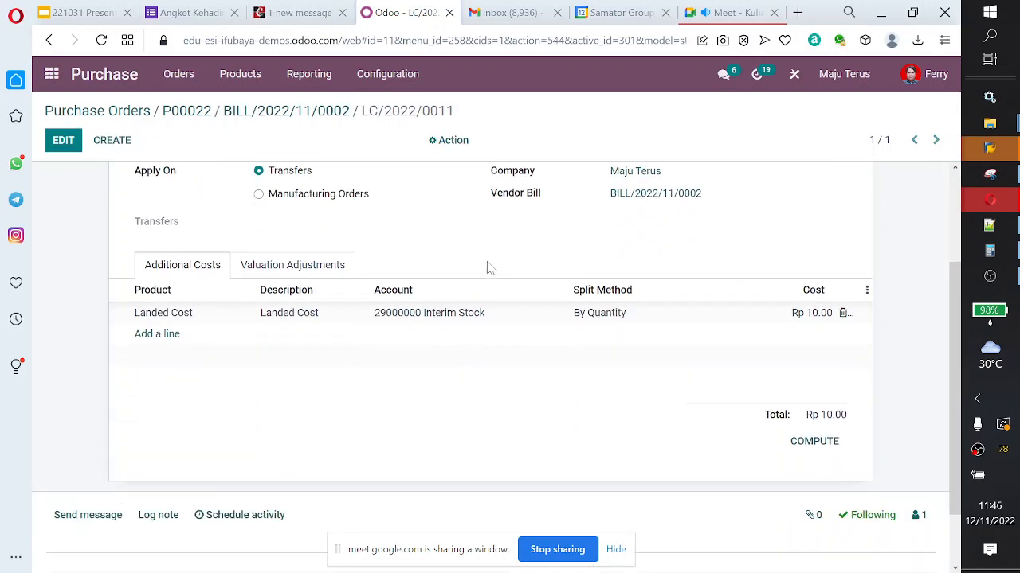
click(268, 254)
click(164, 253)
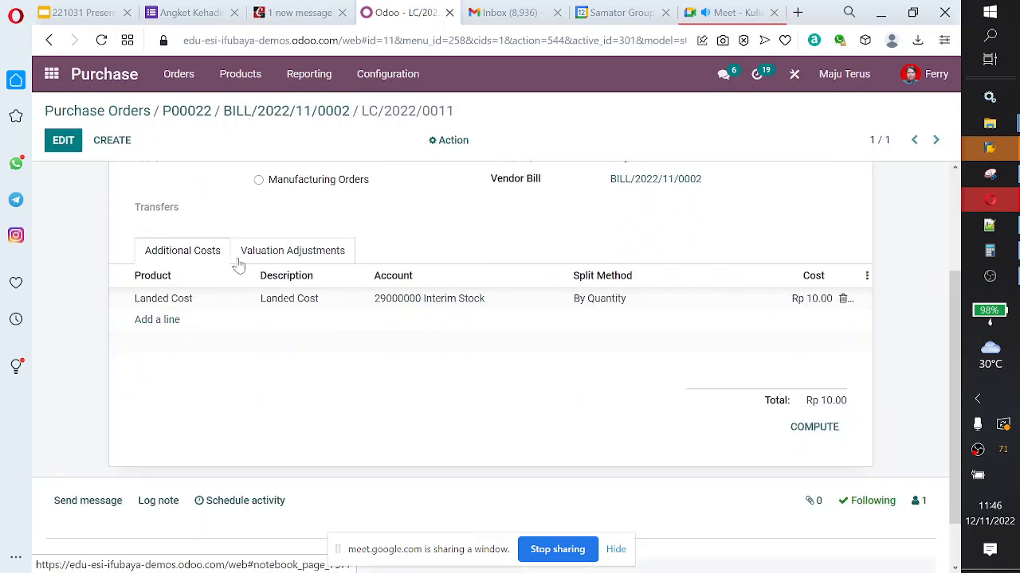
scroll(430, 285, up, 2)
scroll(433, 282, down, 2)
scroll(762, 266, up, 1)
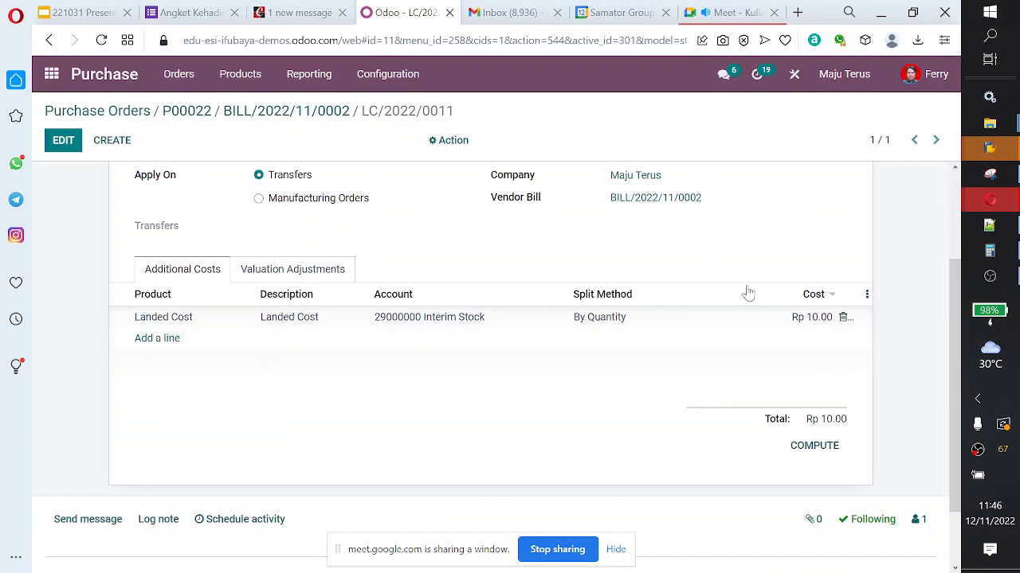
click(833, 454)
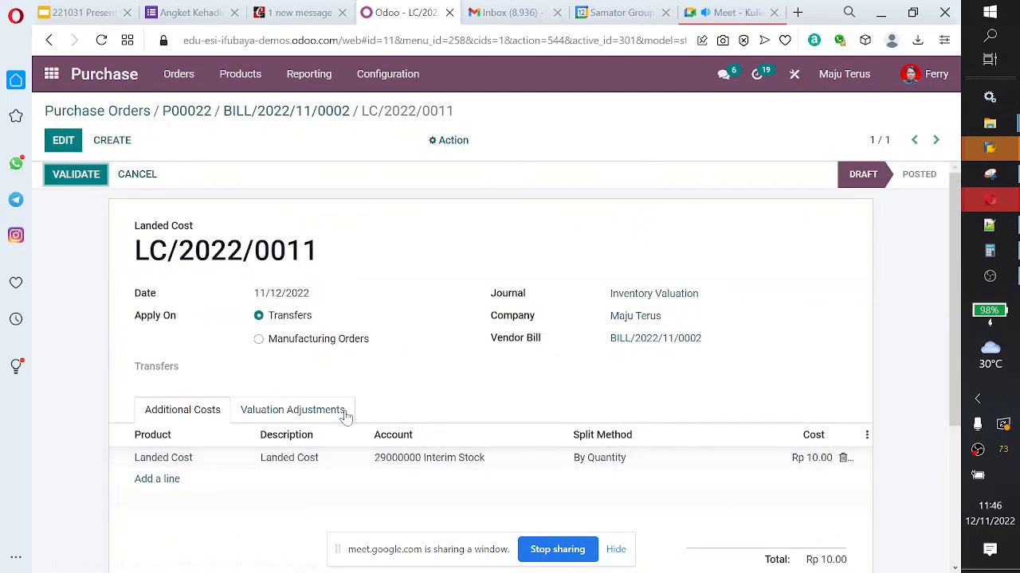
Step: Check the landed cost record's valuation adjustments and try to validate the record
click(345, 414)
click(206, 411)
click(70, 177)
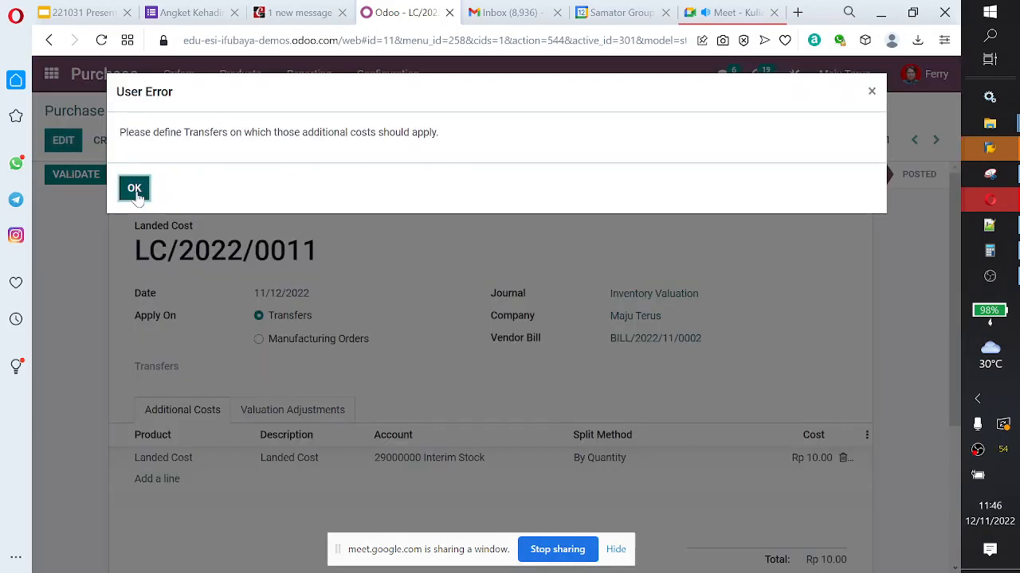
click(134, 190)
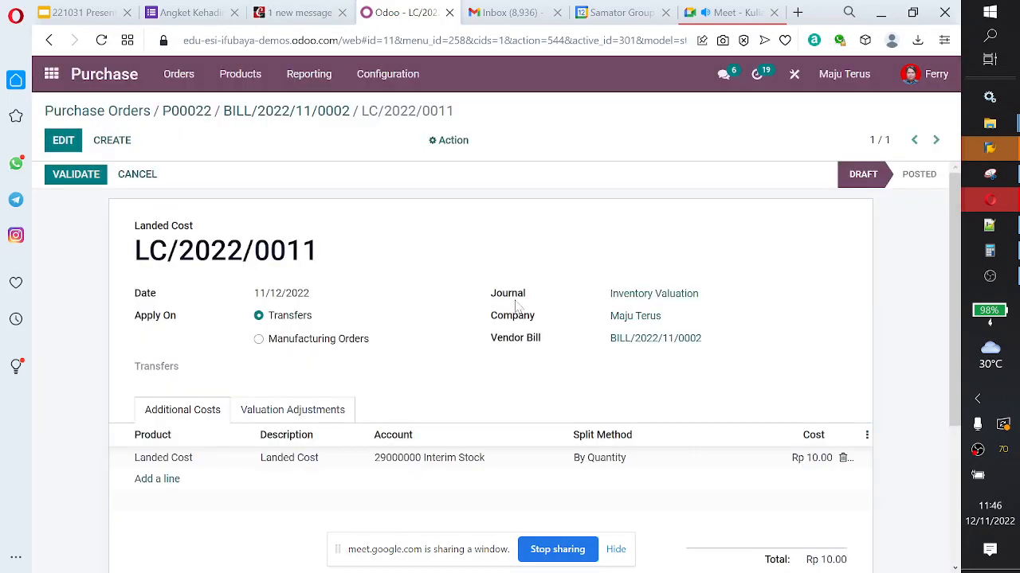
Step: Review the landed cost record, retry its validation, and read the full text of the message before dismissing it
scroll(516, 306, down, 3)
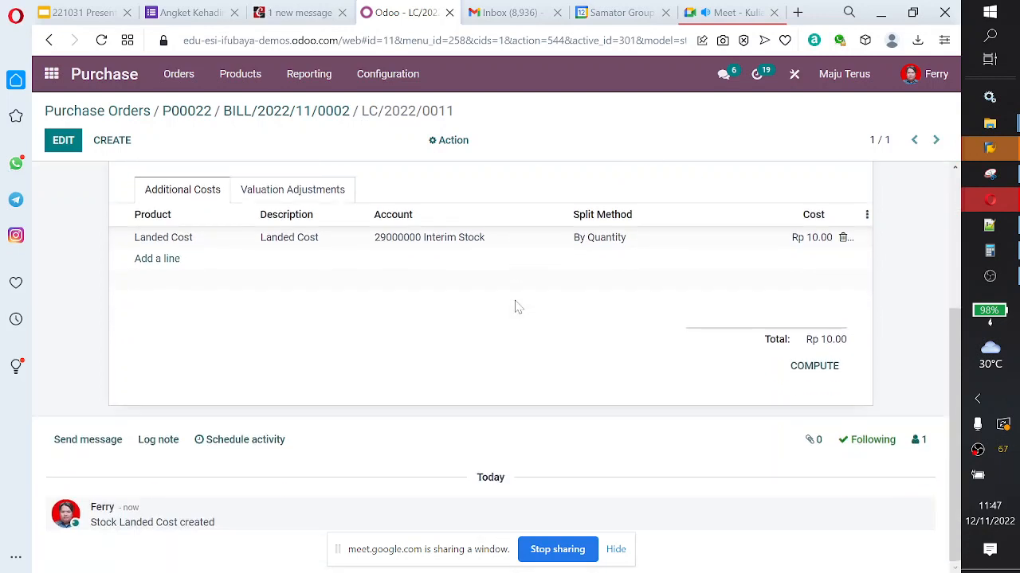
scroll(516, 307, up, 1)
scroll(516, 307, up, 2)
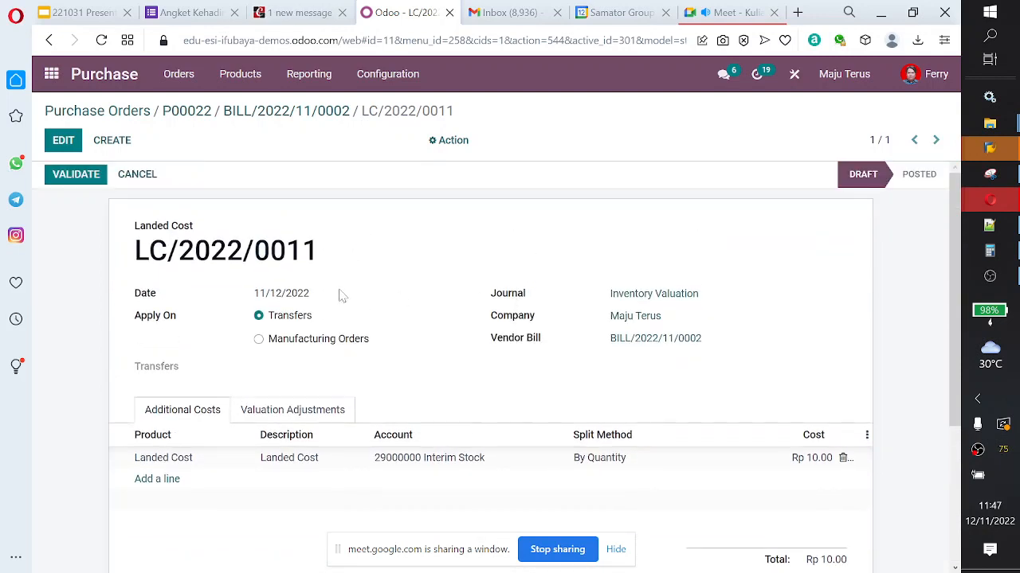
click(85, 184)
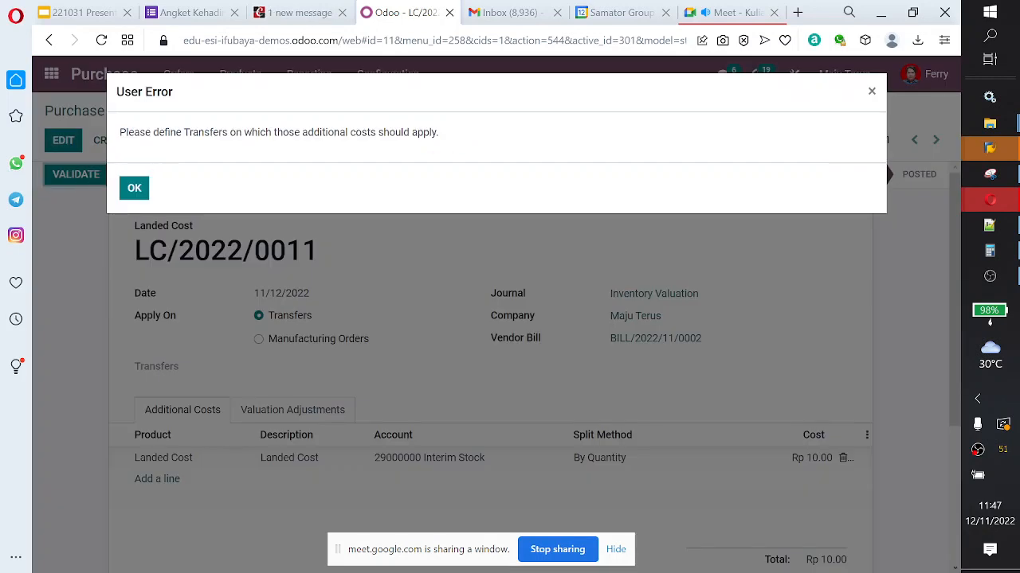
drag(193, 132, 440, 132)
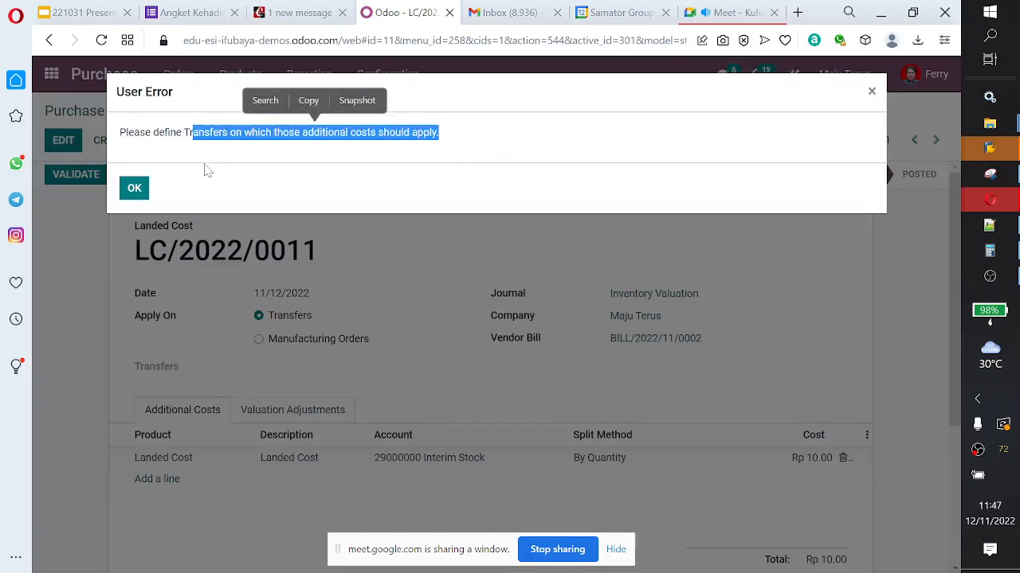
click(125, 192)
Step: Examine the valuation adjustments of the draft landed cost record
scroll(409, 396, down, 1)
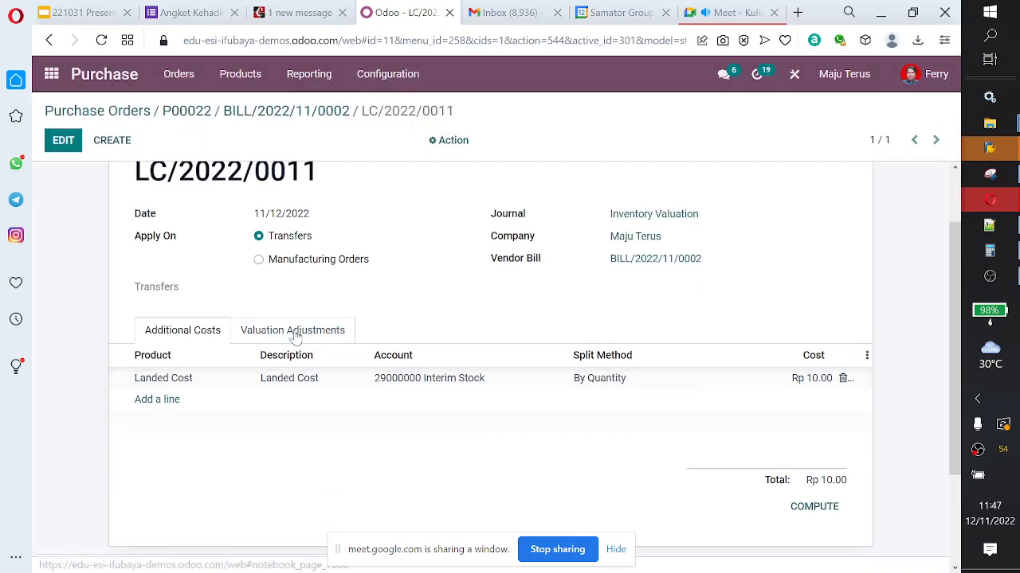
click(290, 336)
scroll(357, 428, down, 1)
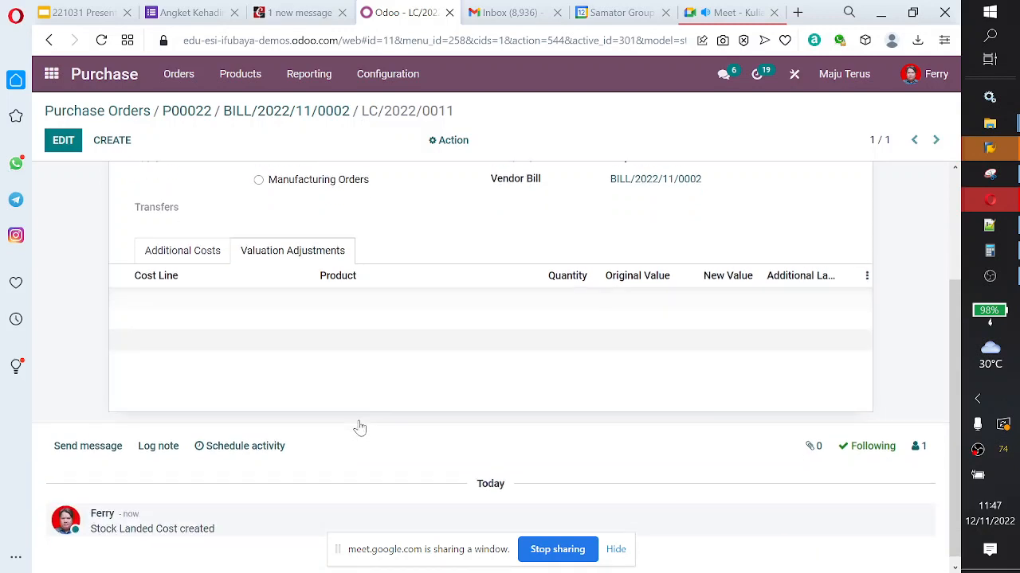
Step: Review the draft landed cost record, open its cost line for editing, run Compute, and try to validate the record
scroll(358, 424, up, 2)
scroll(359, 427, down, 1)
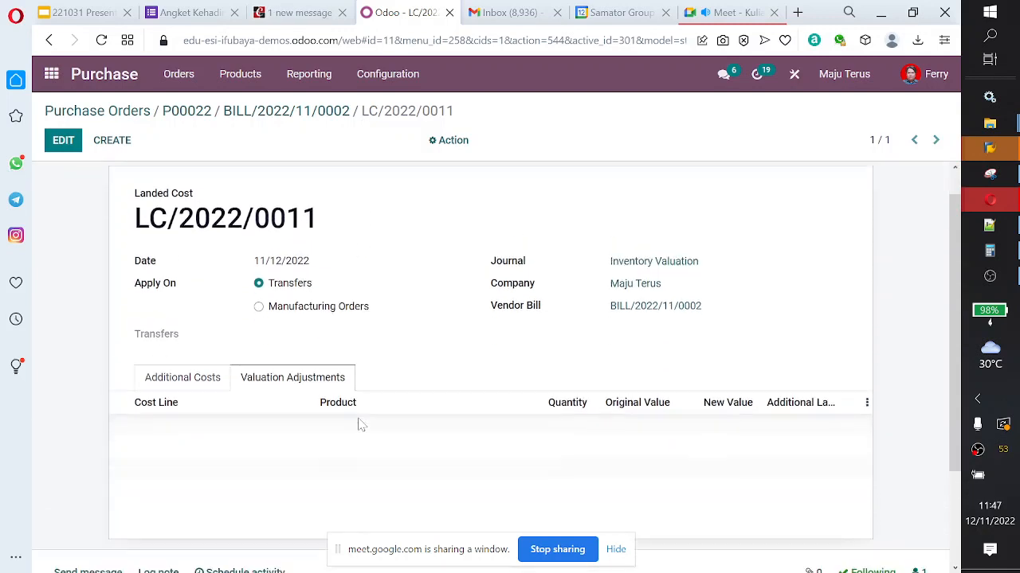
scroll(360, 427, up, 1)
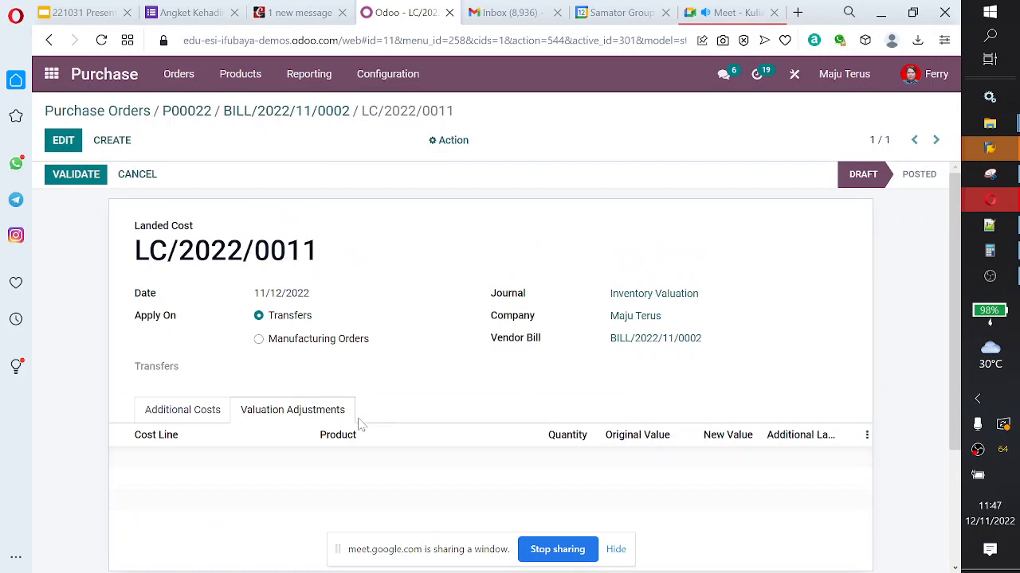
scroll(359, 424, down, 1)
click(188, 341)
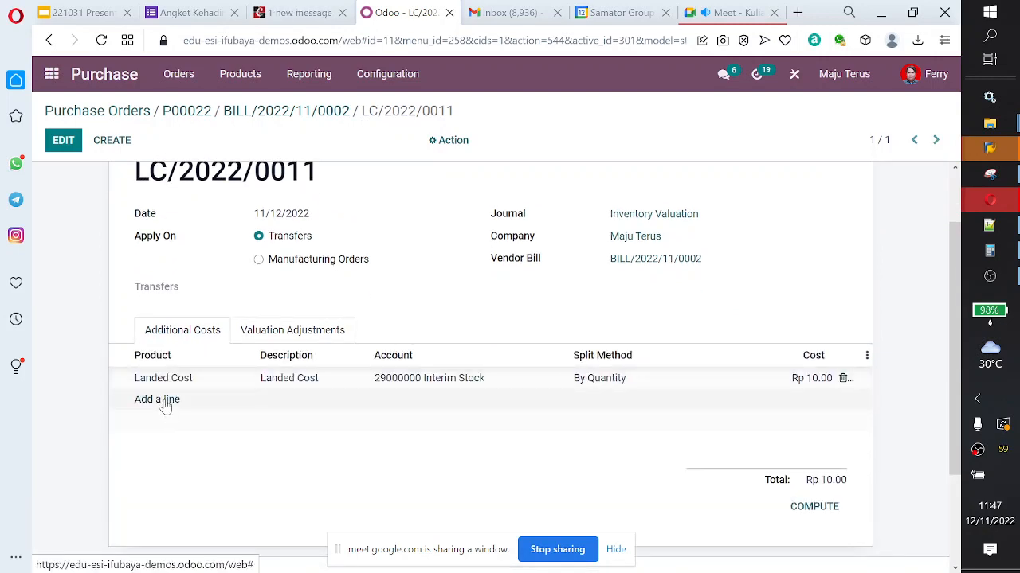
click(610, 388)
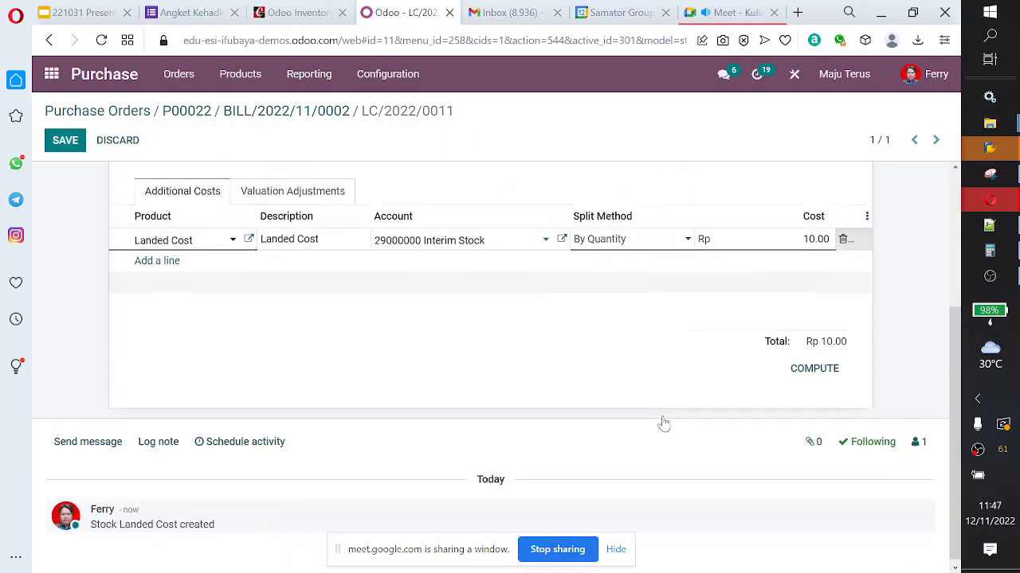
click(814, 367)
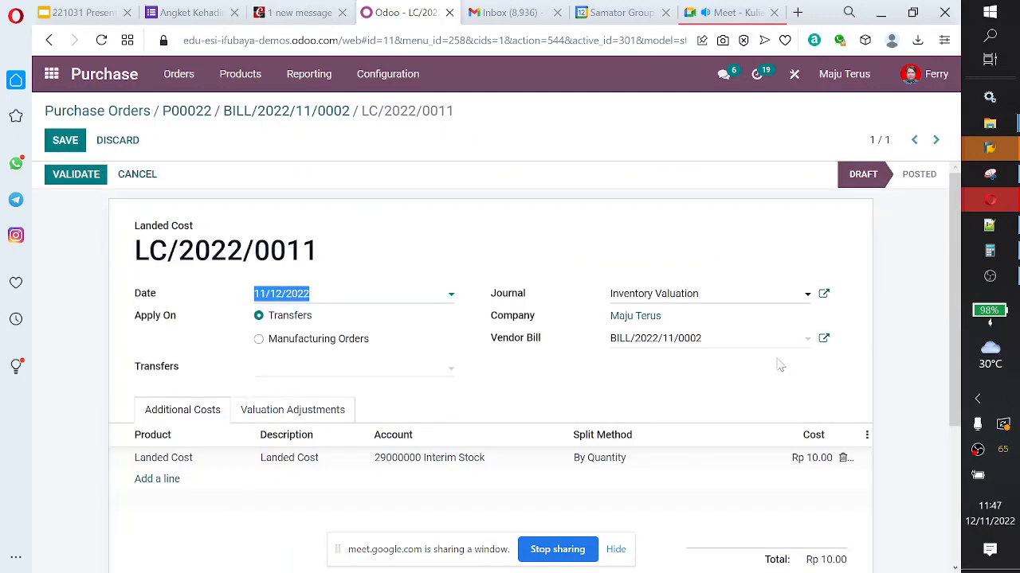
click(83, 175)
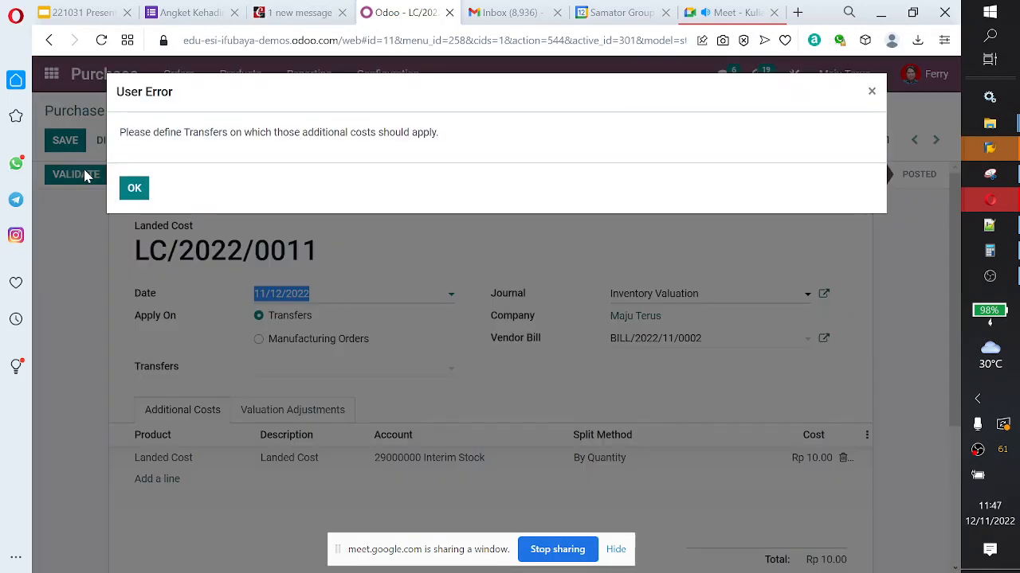
click(134, 188)
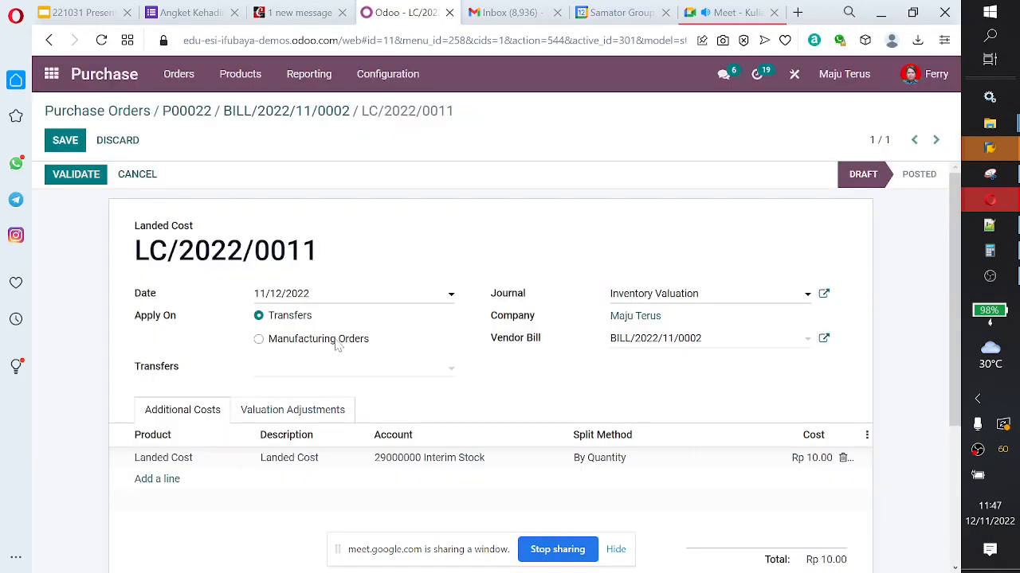
Step: Check the vendor bill choices and open the full list of transfers for the landed cost record's Transfers field
click(386, 374)
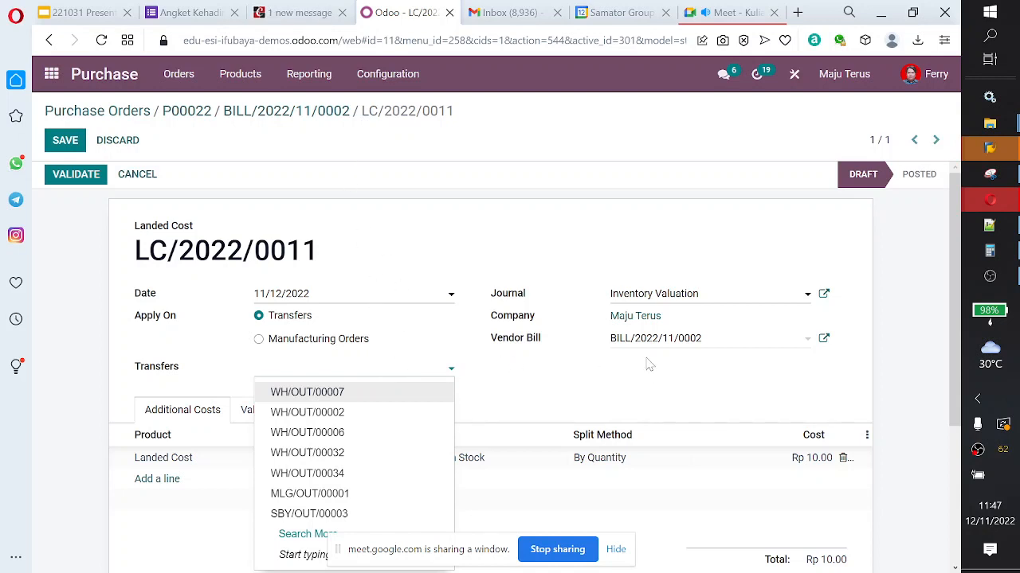
click(692, 343)
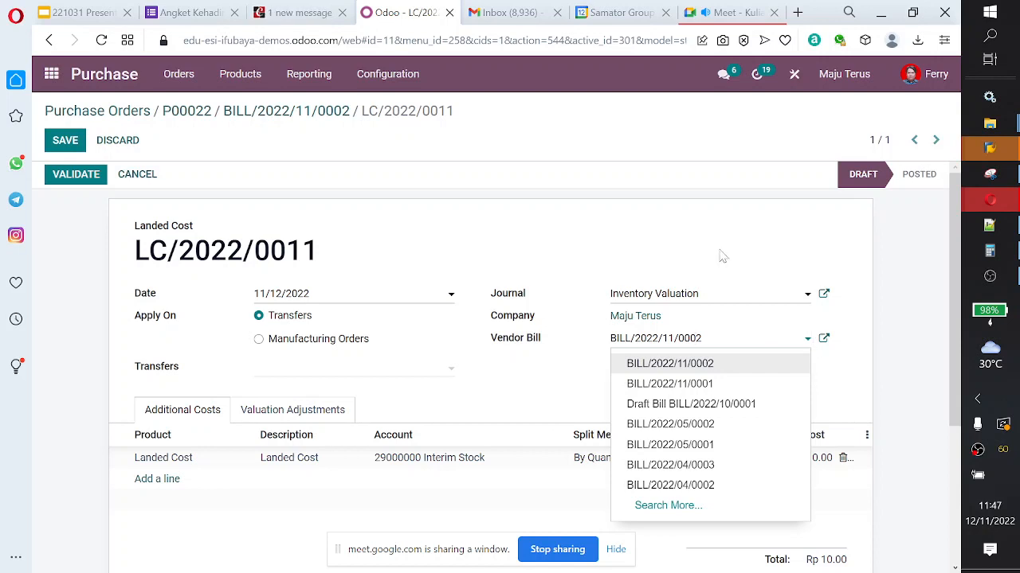
click(447, 368)
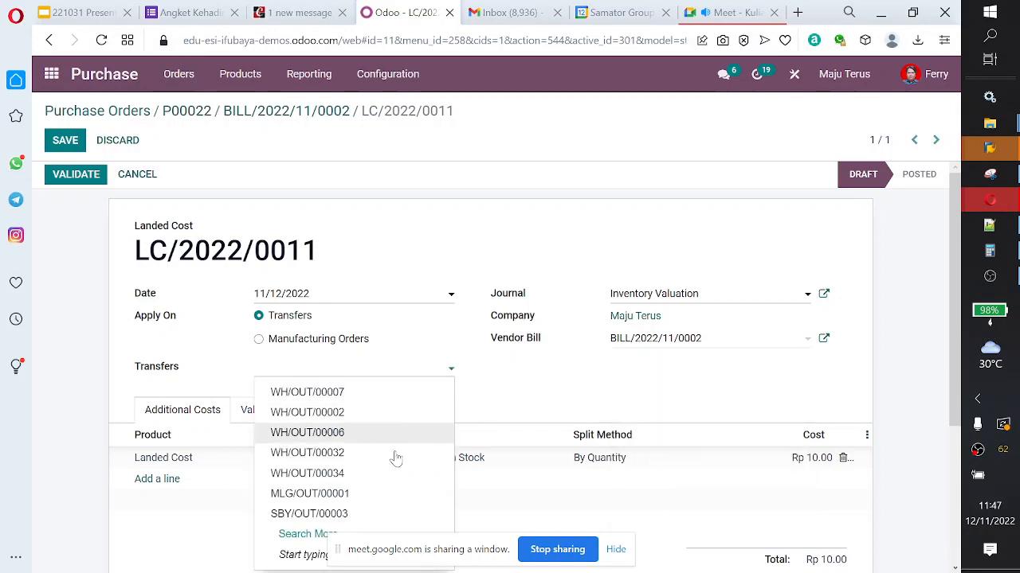
click(302, 537)
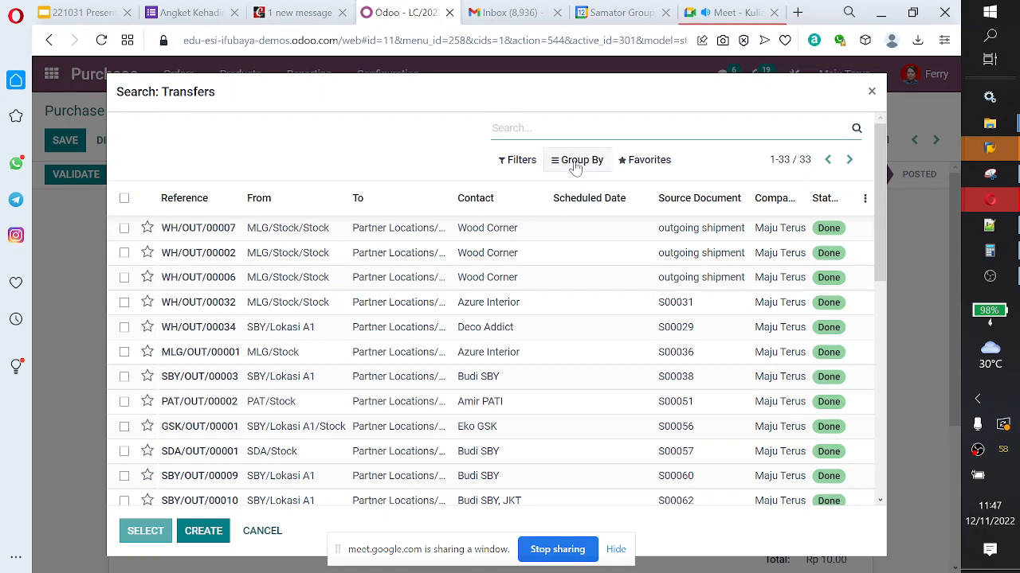
Step: Filter the transfers by a Creation Date on 11/12/2022 and add SBY/IN/00006, sourced from P00022, to the landed cost record
click(518, 160)
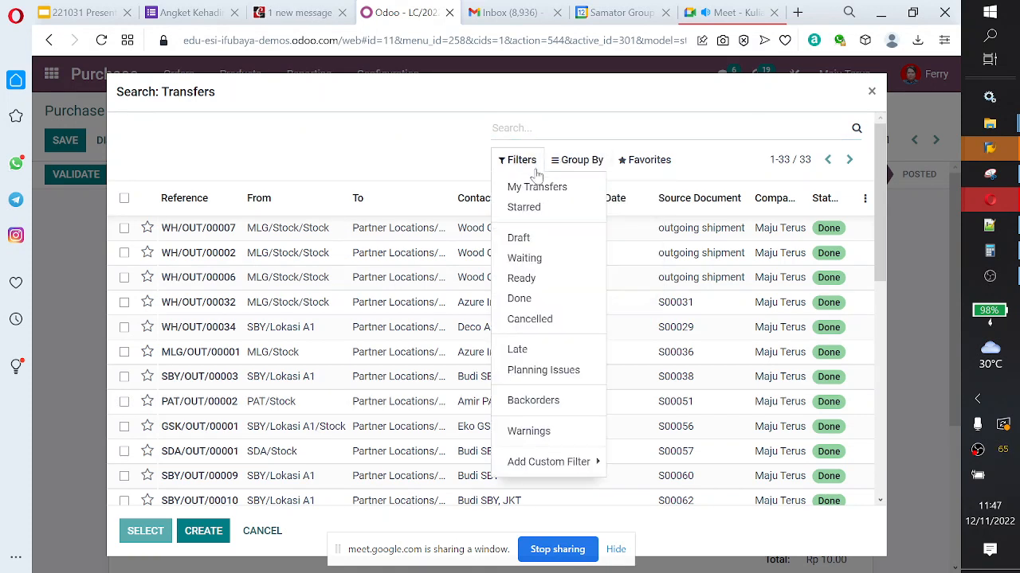
click(561, 462)
click(641, 463)
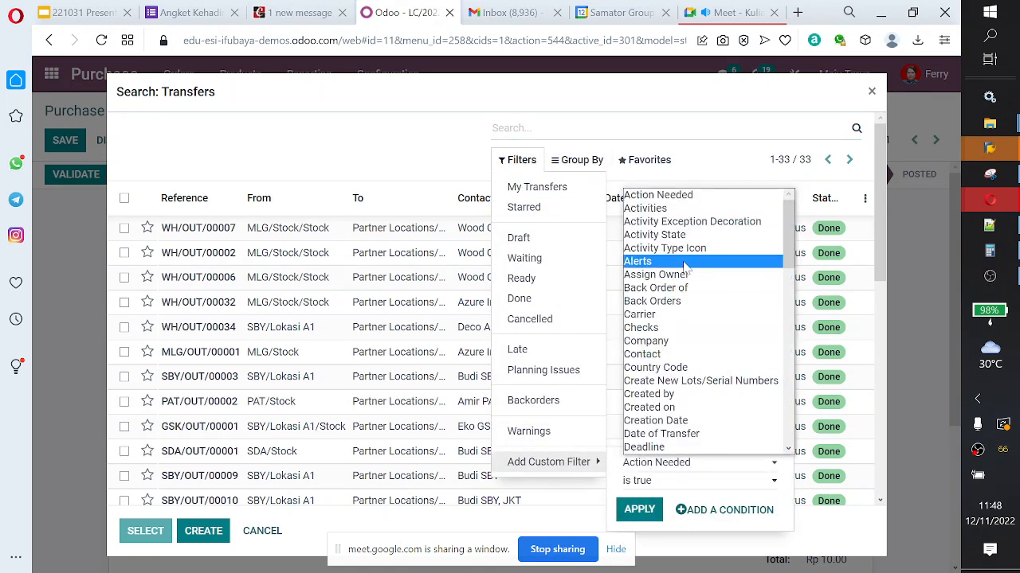
key(d)
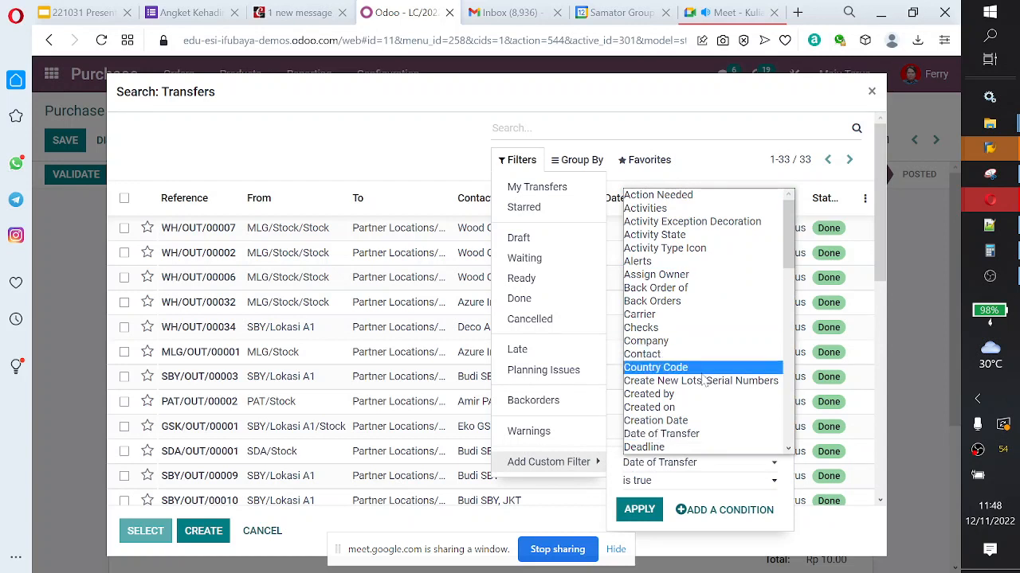
scroll(721, 355, down, 3)
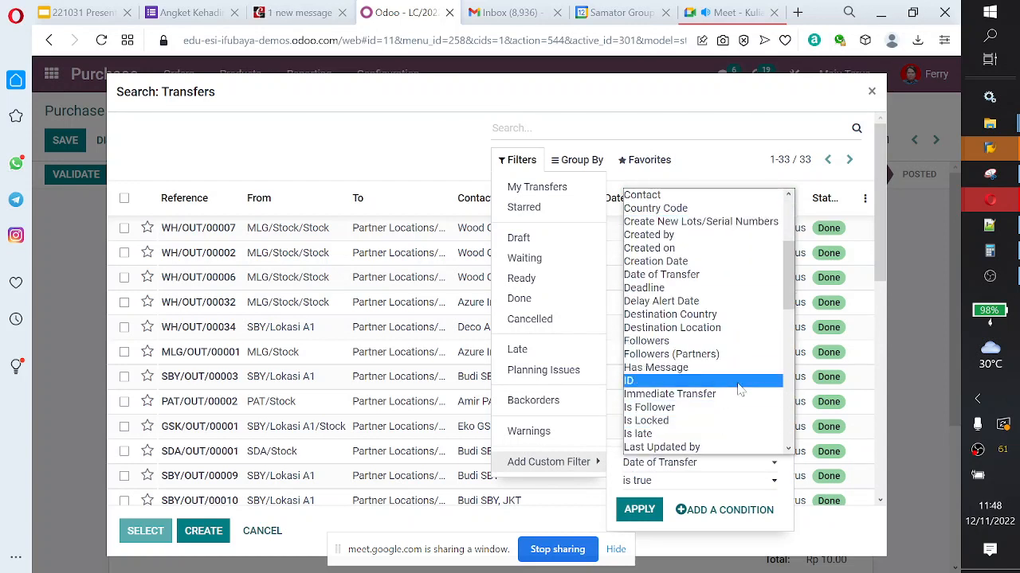
click(719, 262)
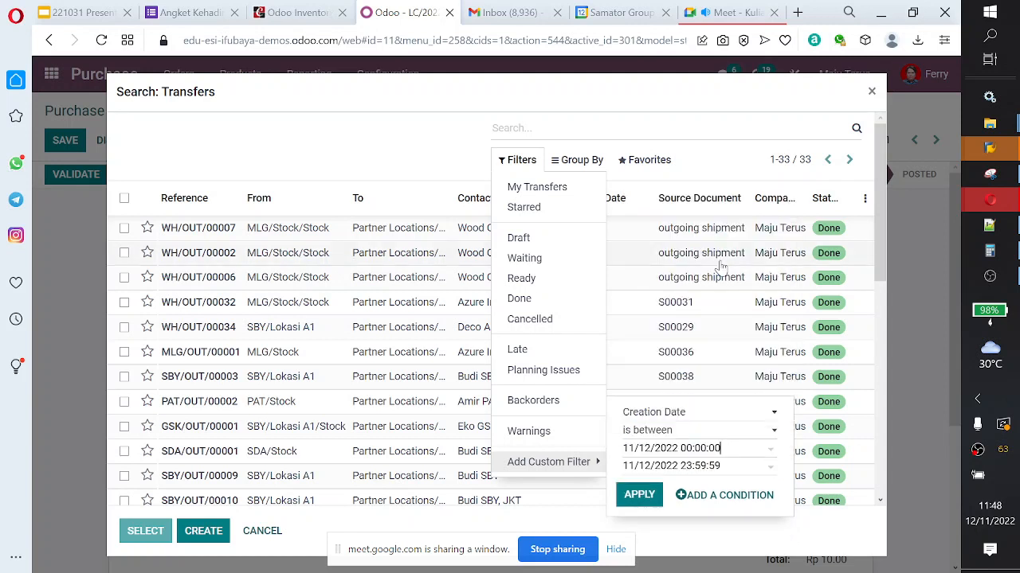
click(666, 497)
click(391, 337)
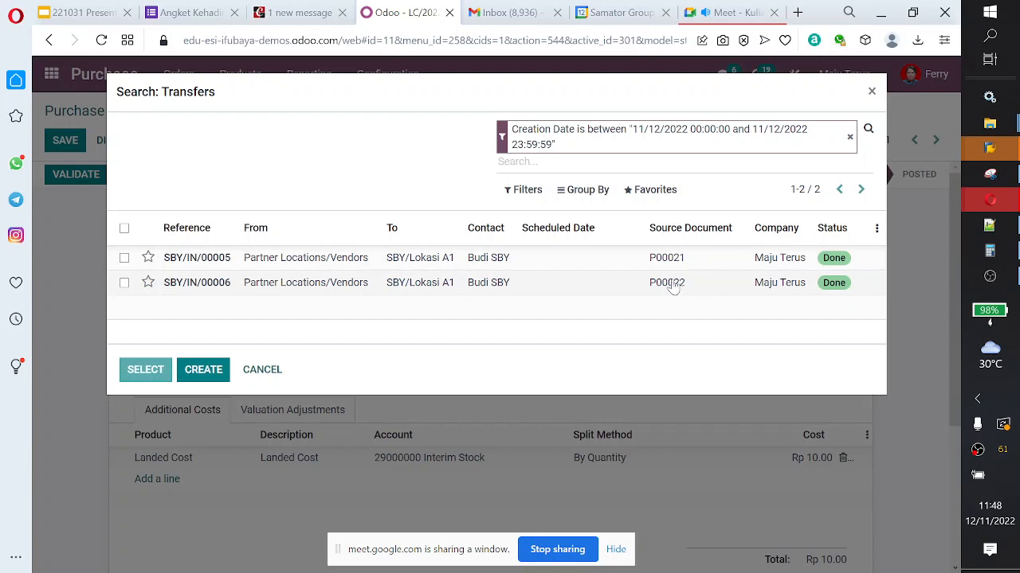
click(124, 285)
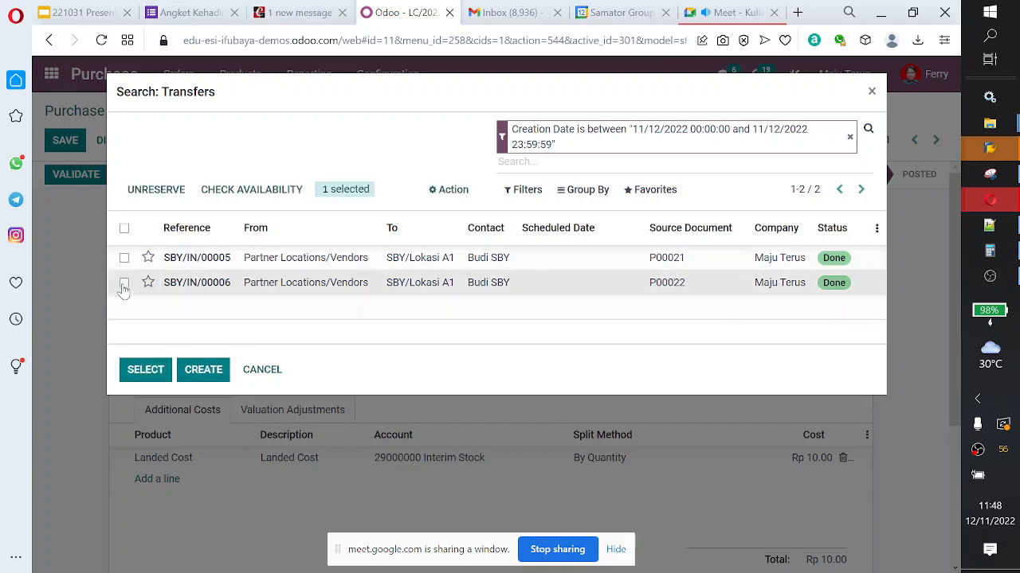
click(142, 373)
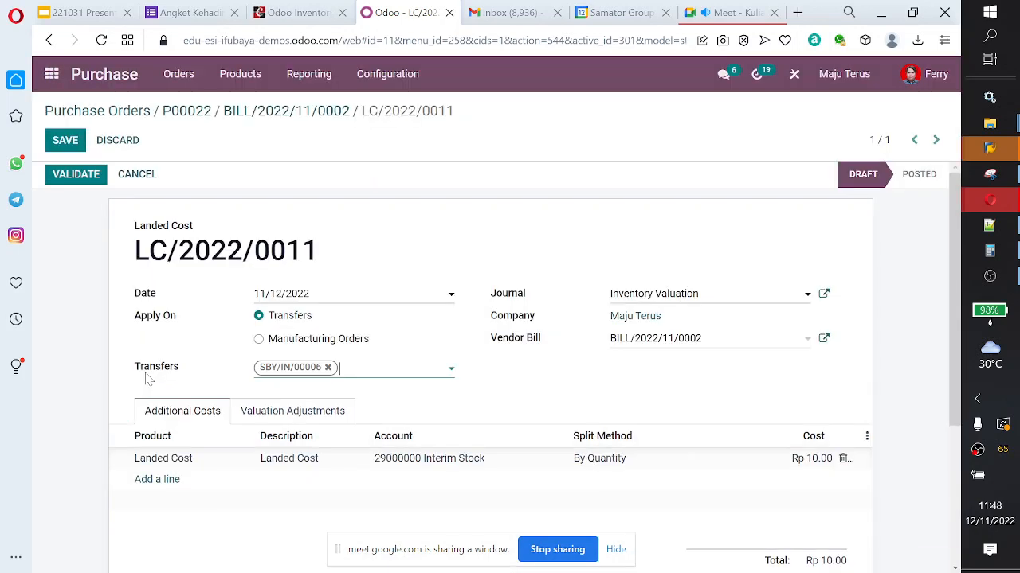
Step: Check the valuation adjustments and try to compute the Rp 10.00 additional cost for transfer SBY/IN/00006
click(296, 413)
click(201, 415)
scroll(541, 359, down, 3)
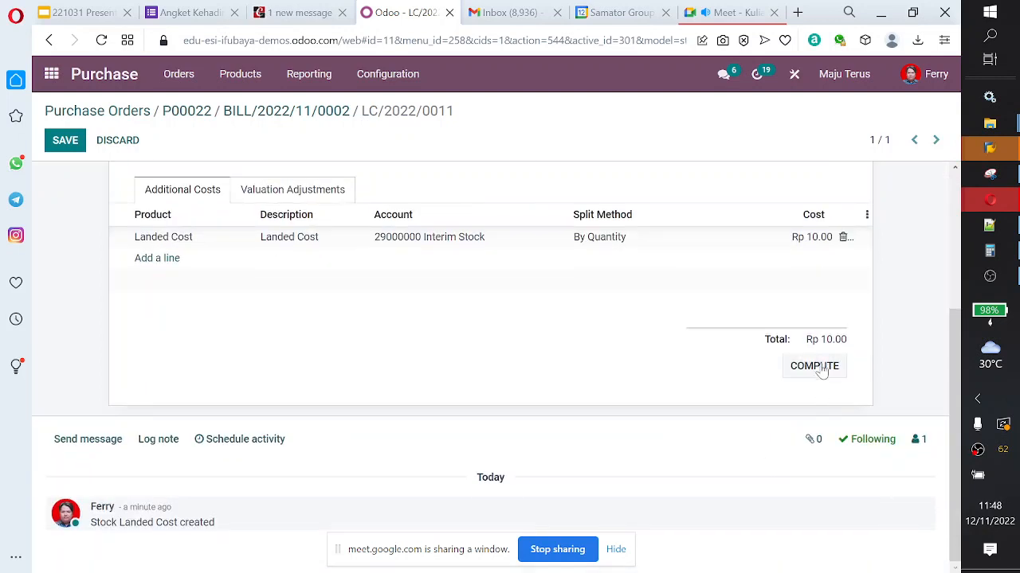
click(814, 366)
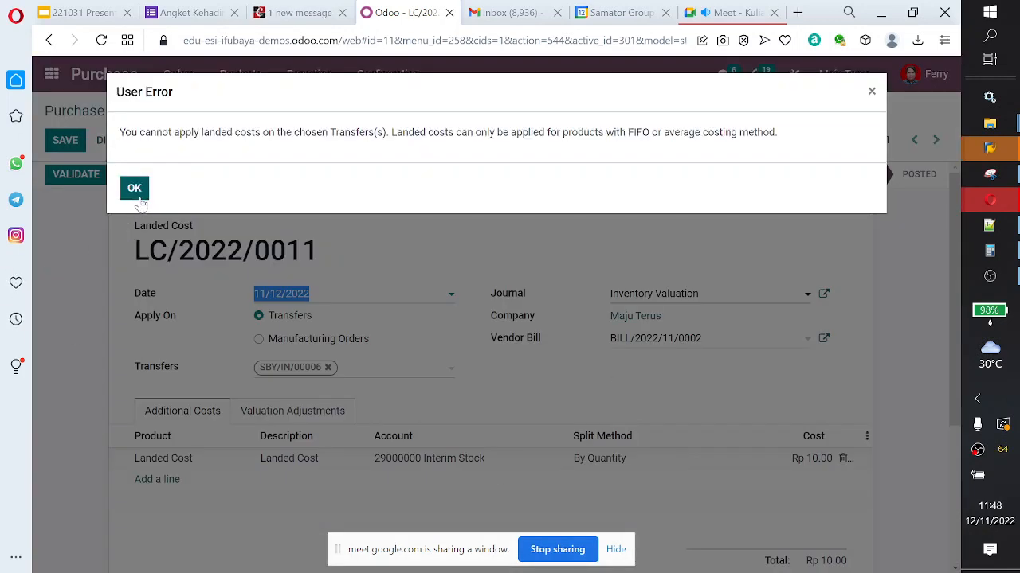
click(134, 190)
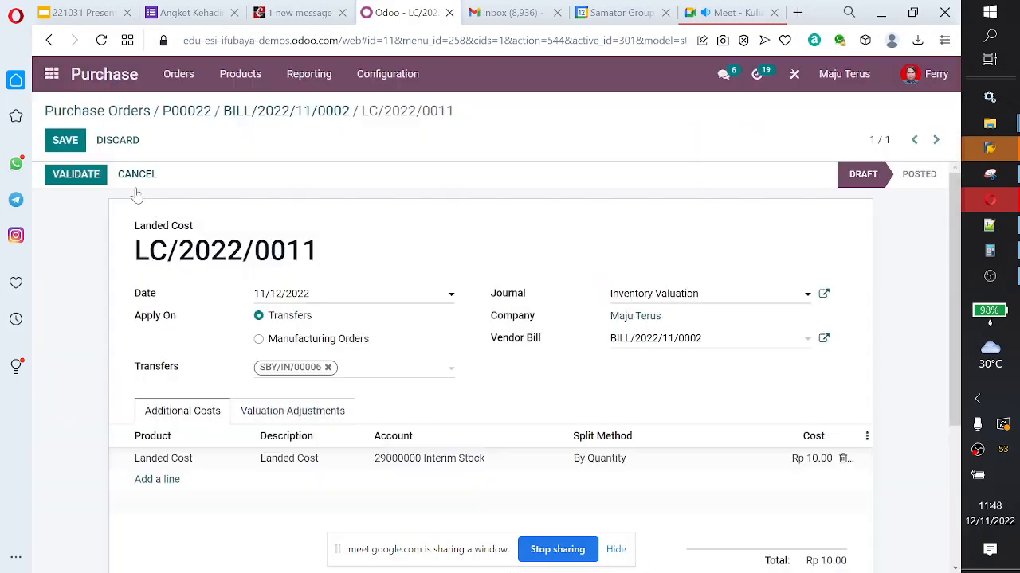
Step: Try to validate the landed cost record, read the costing method requirement in the message, and dismiss it
click(271, 415)
click(205, 414)
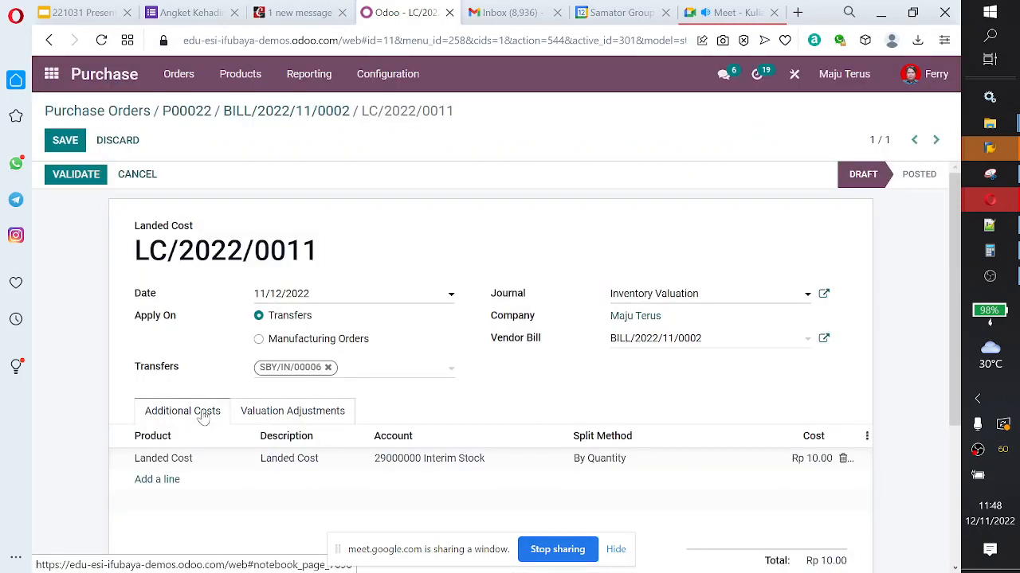
click(82, 178)
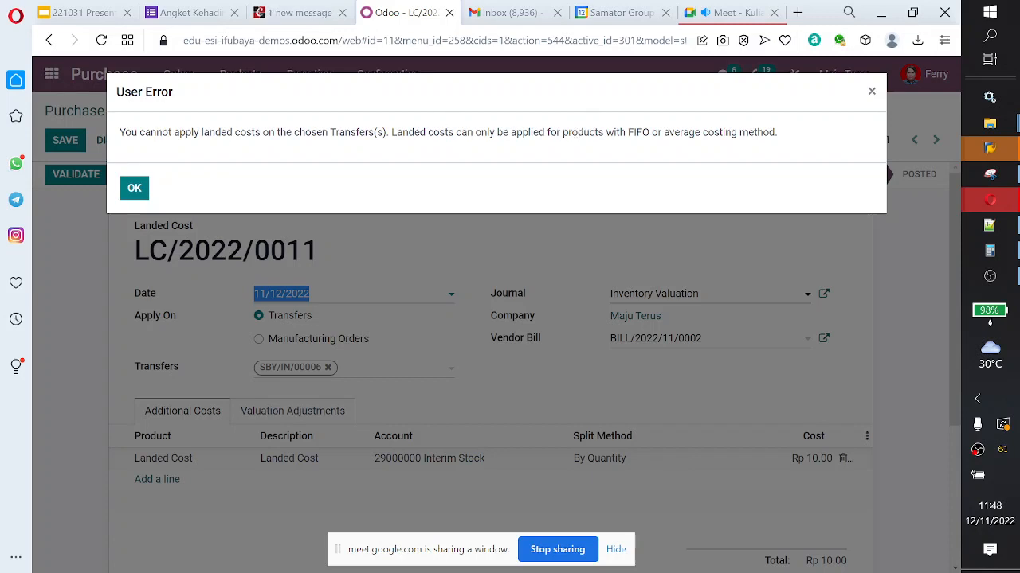
drag(627, 132, 783, 140)
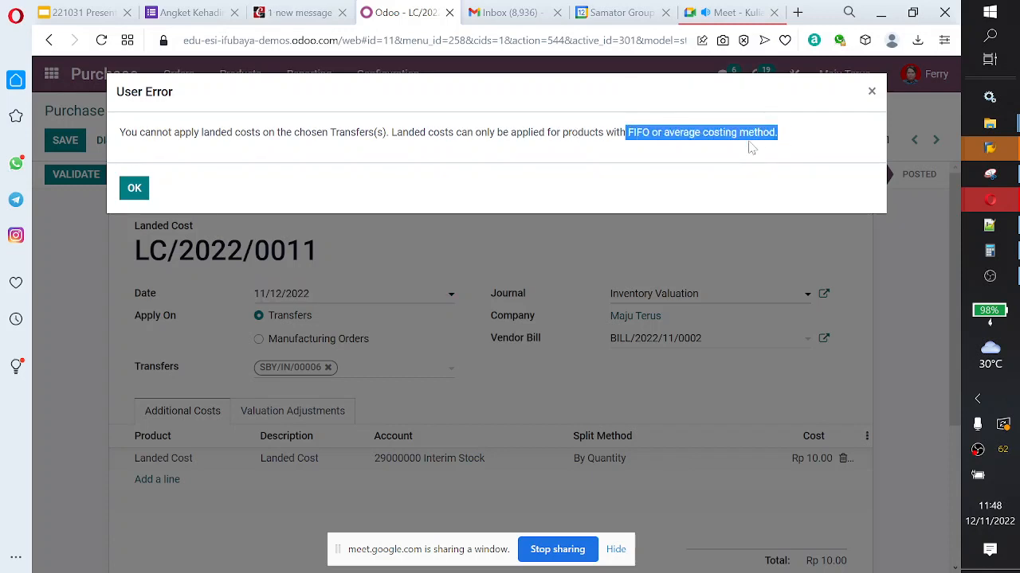
click(751, 148)
drag(627, 132, 781, 129)
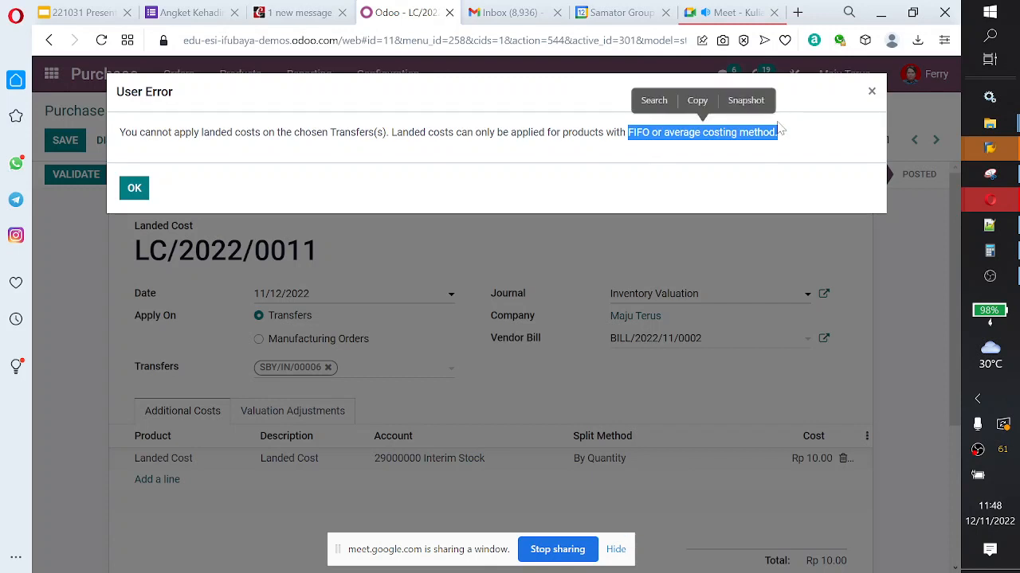
click(707, 150)
drag(626, 132, 778, 133)
click(871, 91)
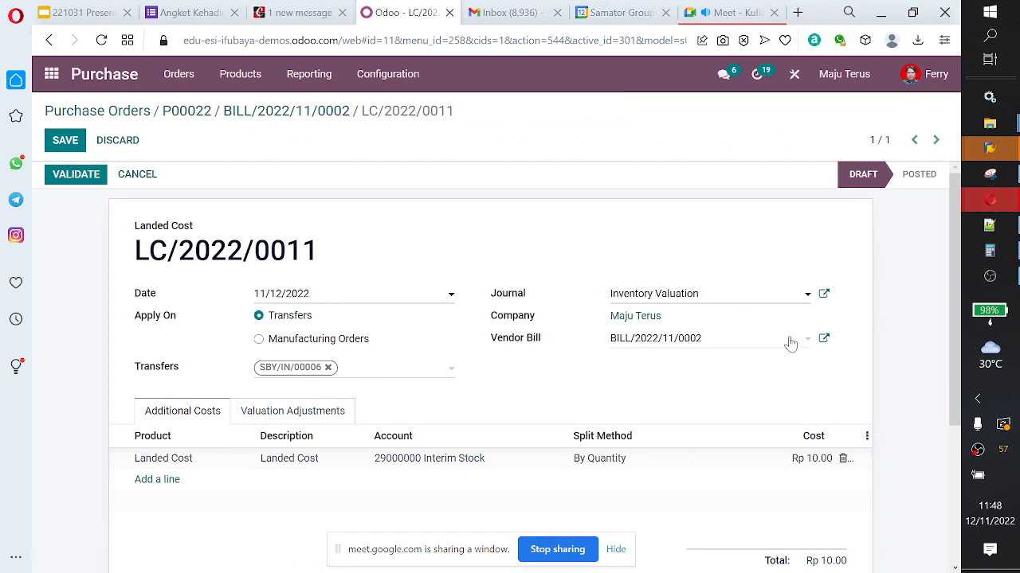
Step: Open the Large Cabinet product from the linked vendor bill's invoice line and go to its Office Furniture category settings
click(824, 339)
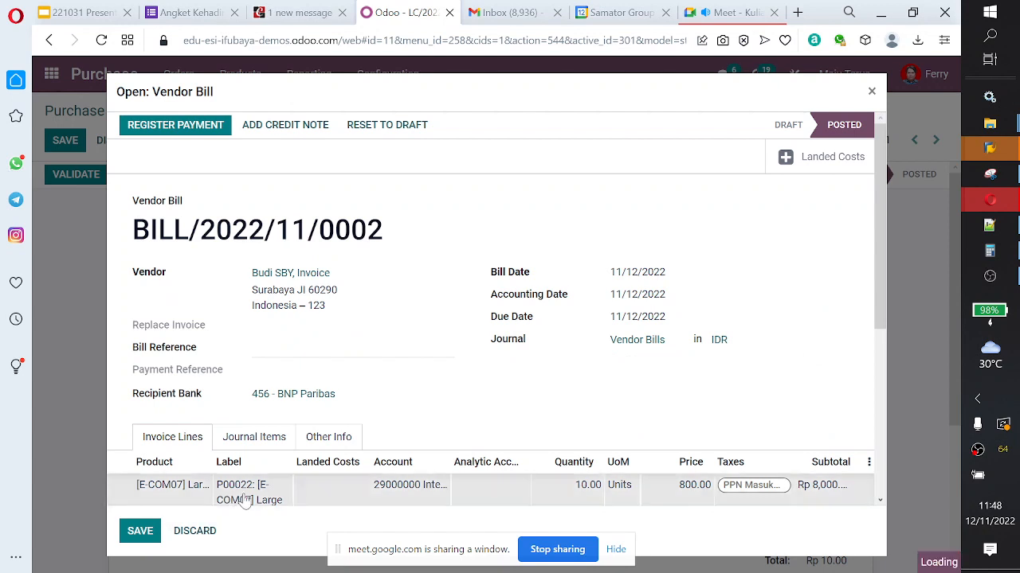
click(247, 501)
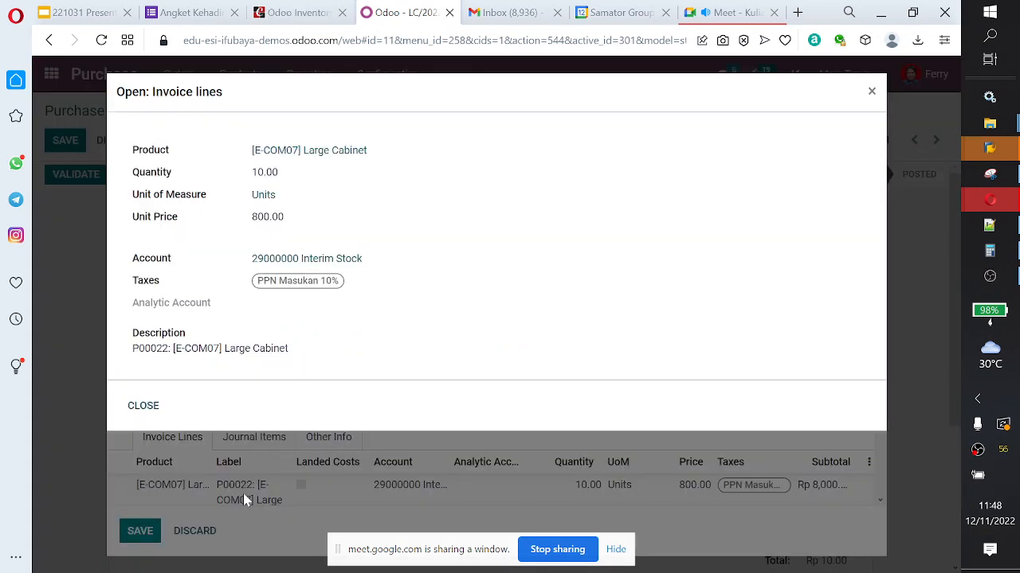
click(307, 156)
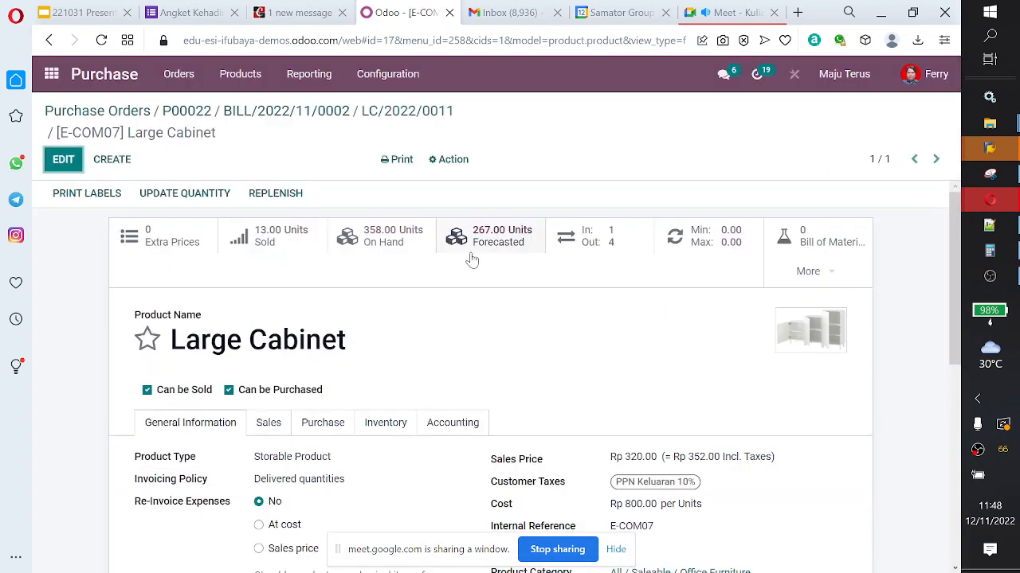
scroll(472, 259, down, 2)
click(693, 420)
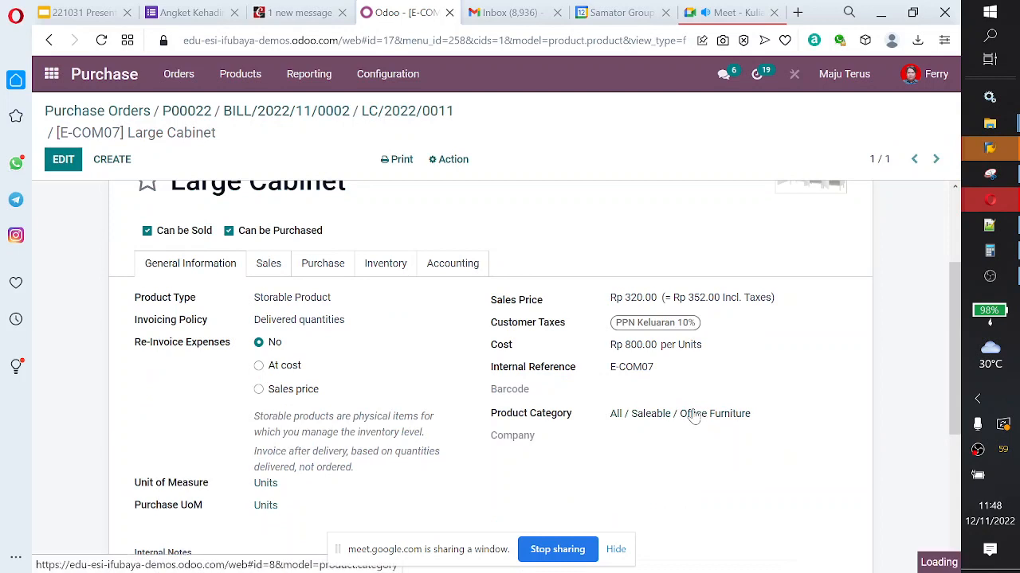
scroll(354, 366, down, 1)
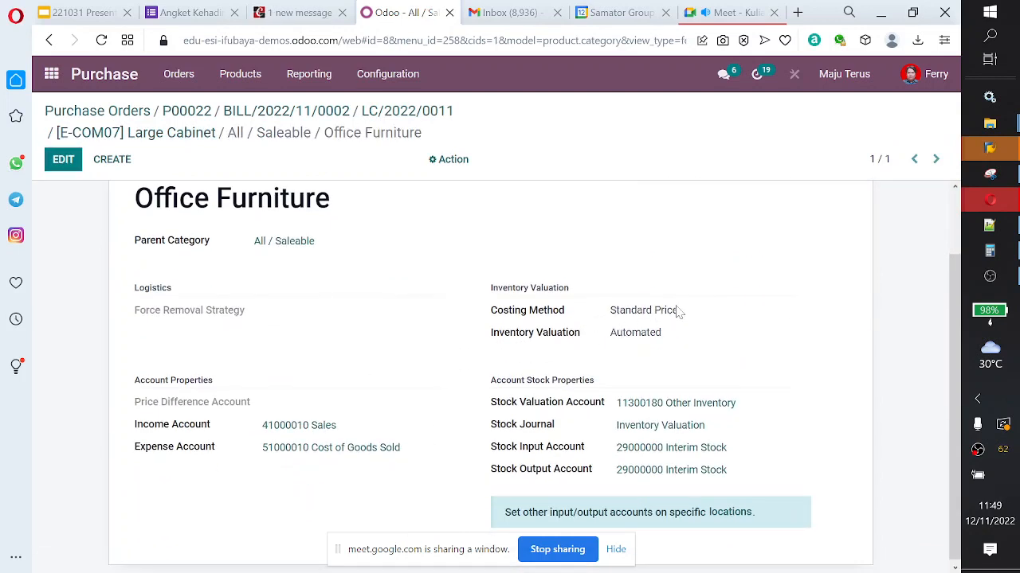
Step: Open the Office Furniture category for editing and review the available costing methods without choosing a different one
click(63, 160)
scroll(98, 228, up, 1)
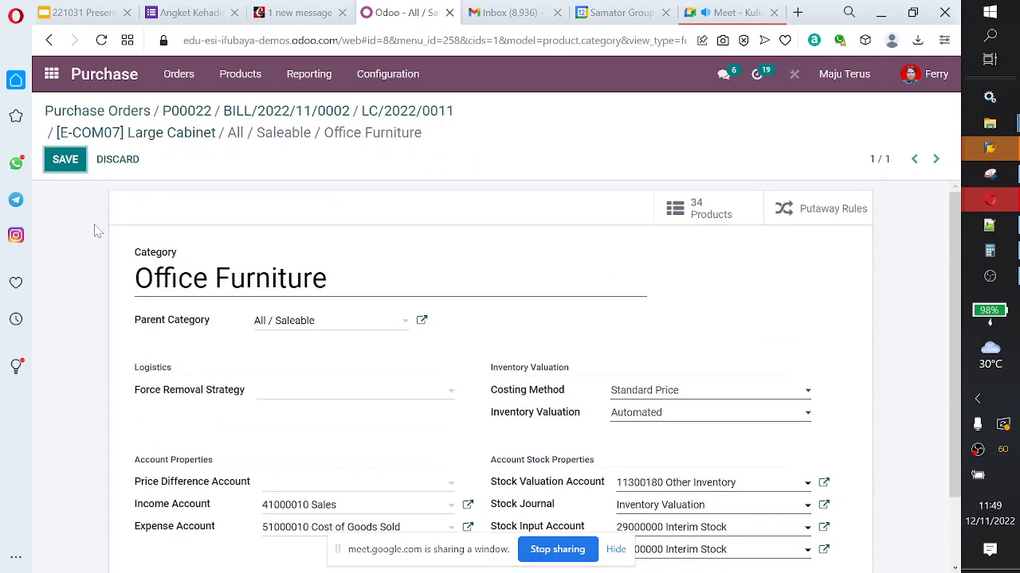
scroll(98, 228, down, 1)
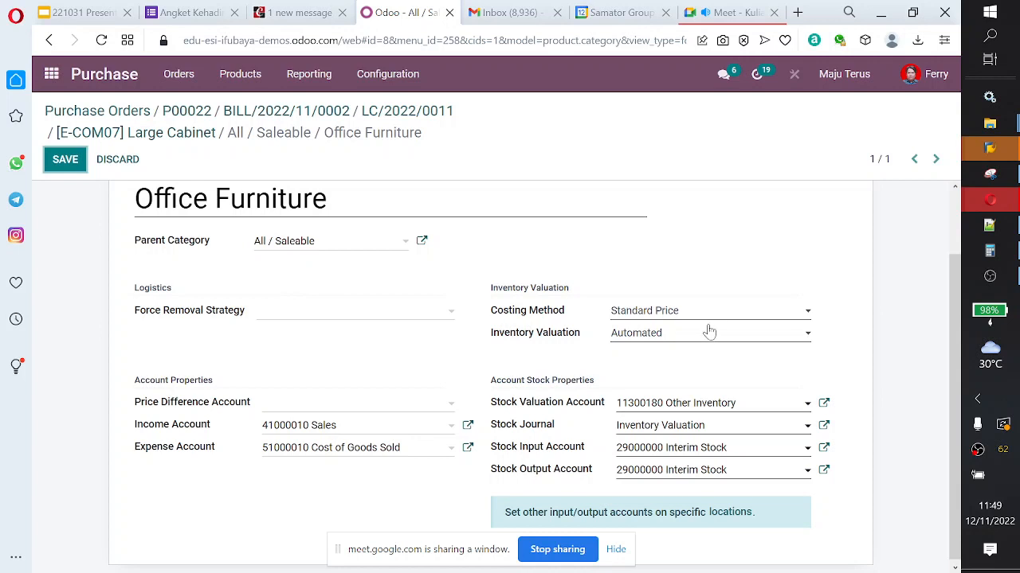
click(730, 312)
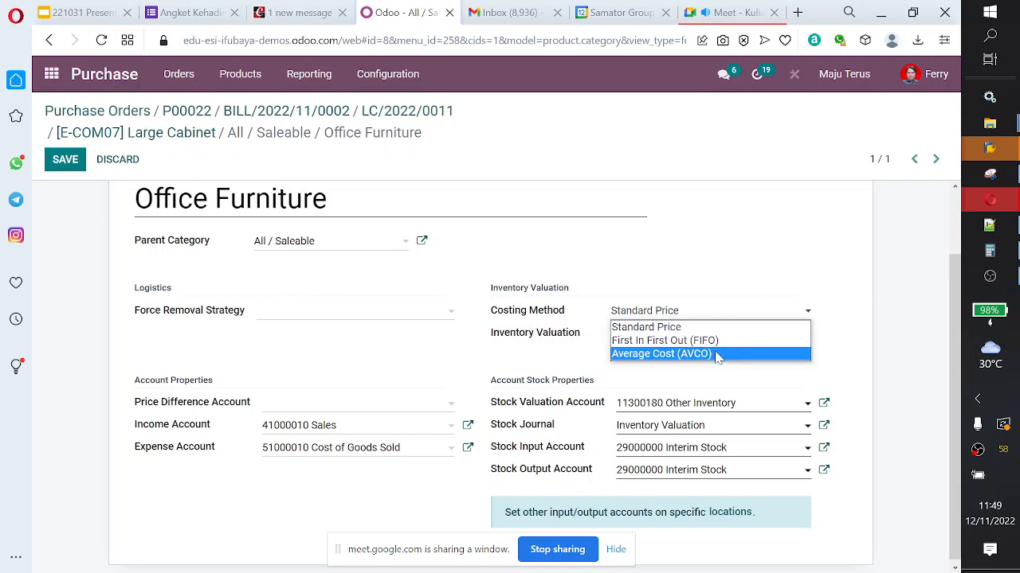
click(732, 294)
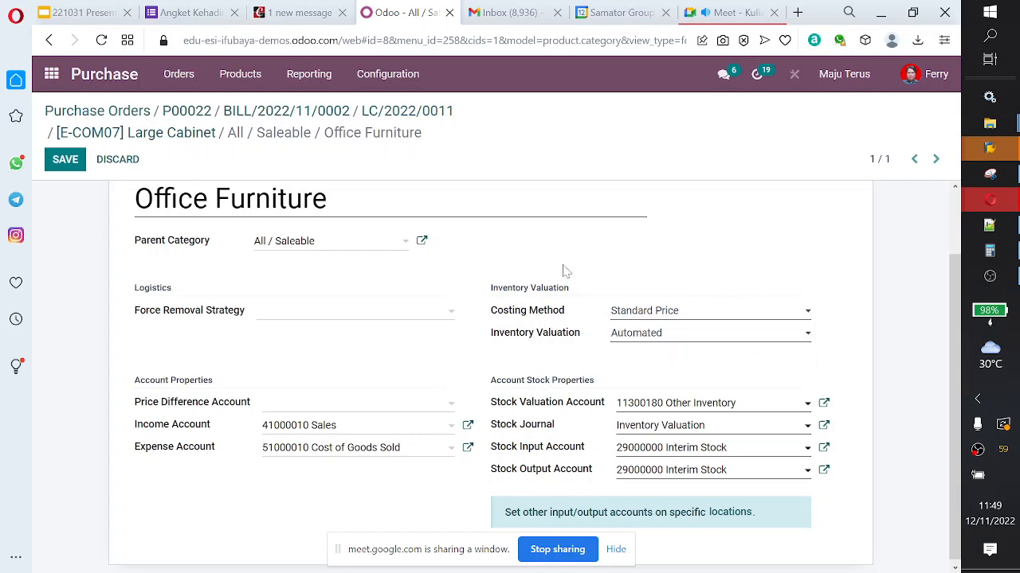
Step: Leave the category form to view the product list, and return to the Requests for Quotation overview
click(242, 82)
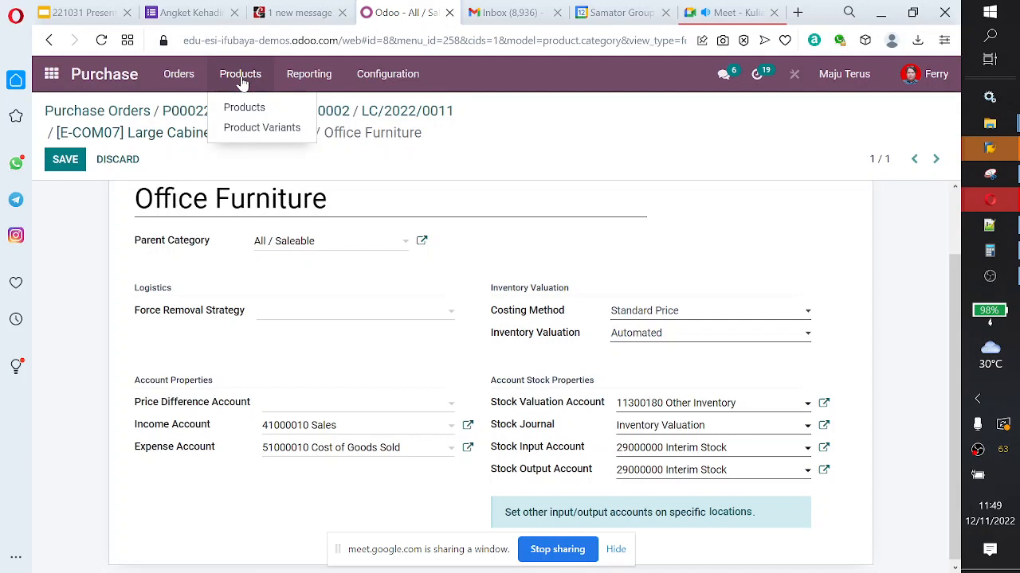
click(244, 107)
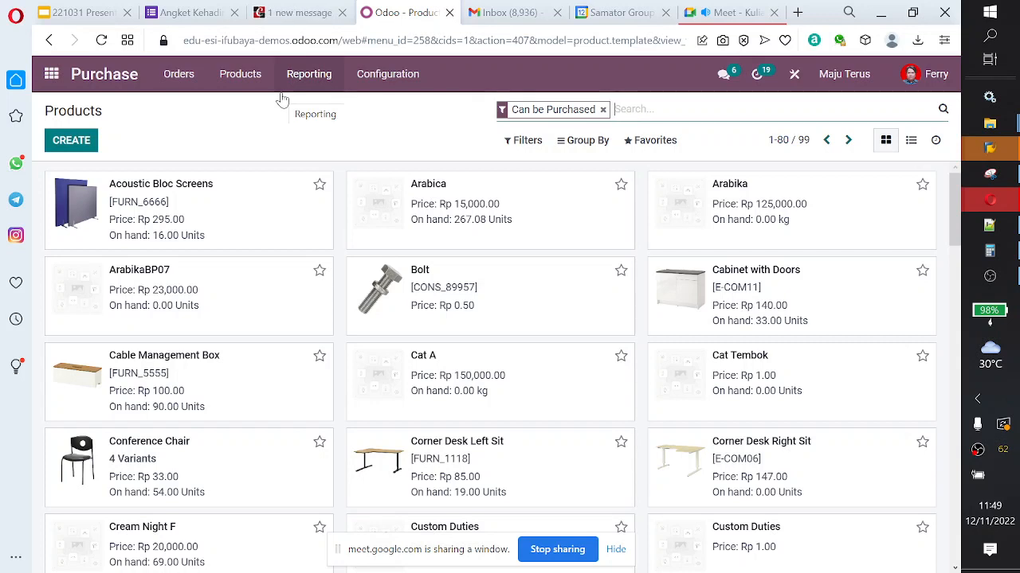
click(51, 80)
click(327, 301)
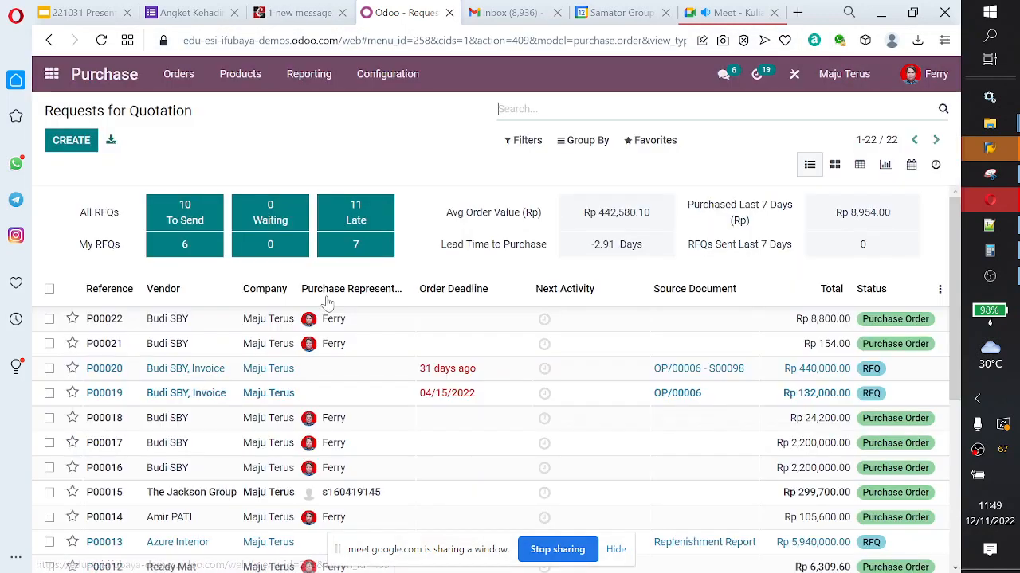
click(179, 74)
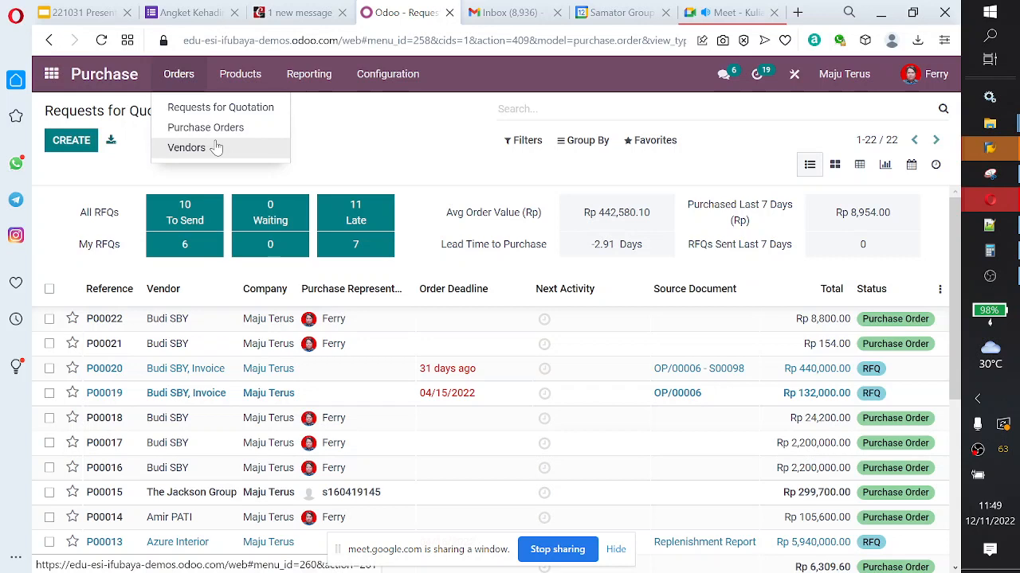
mouse_move(305, 77)
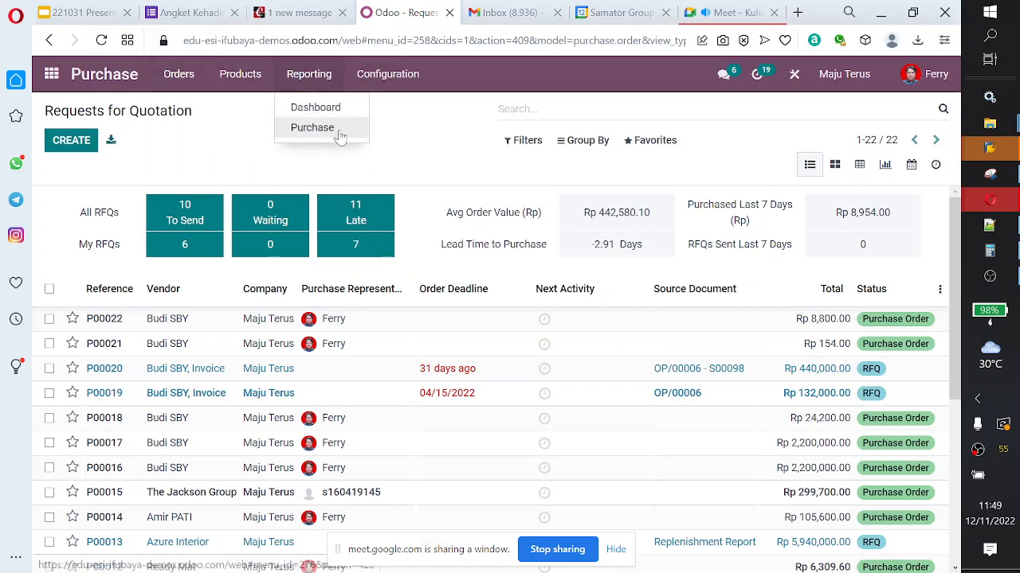
mouse_move(392, 77)
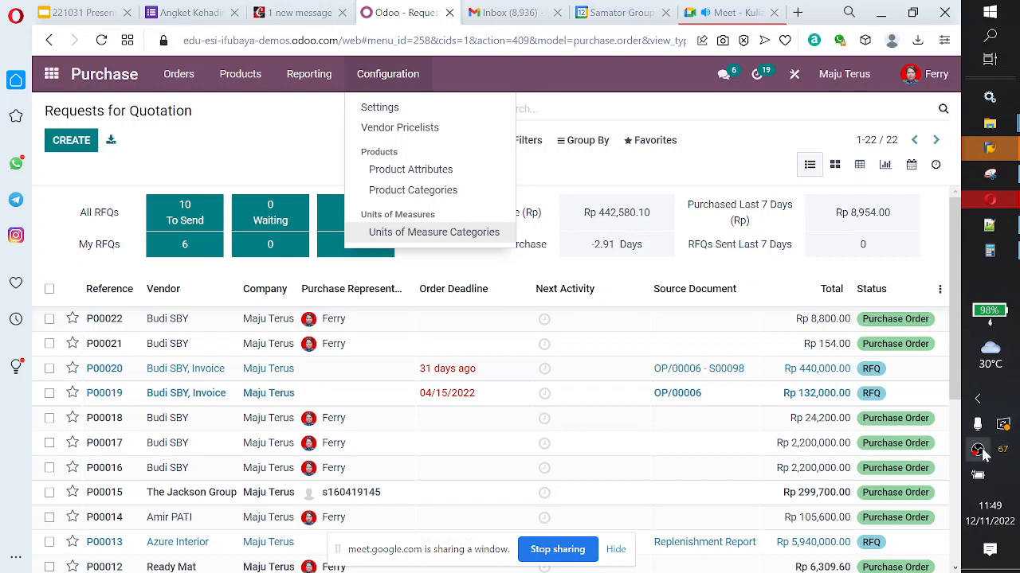
click(1003, 279)
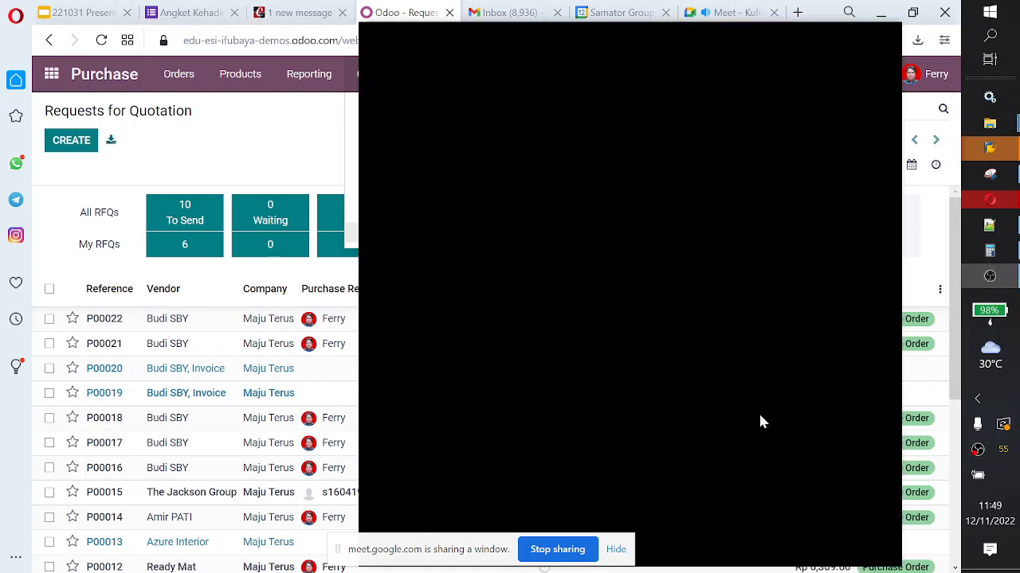